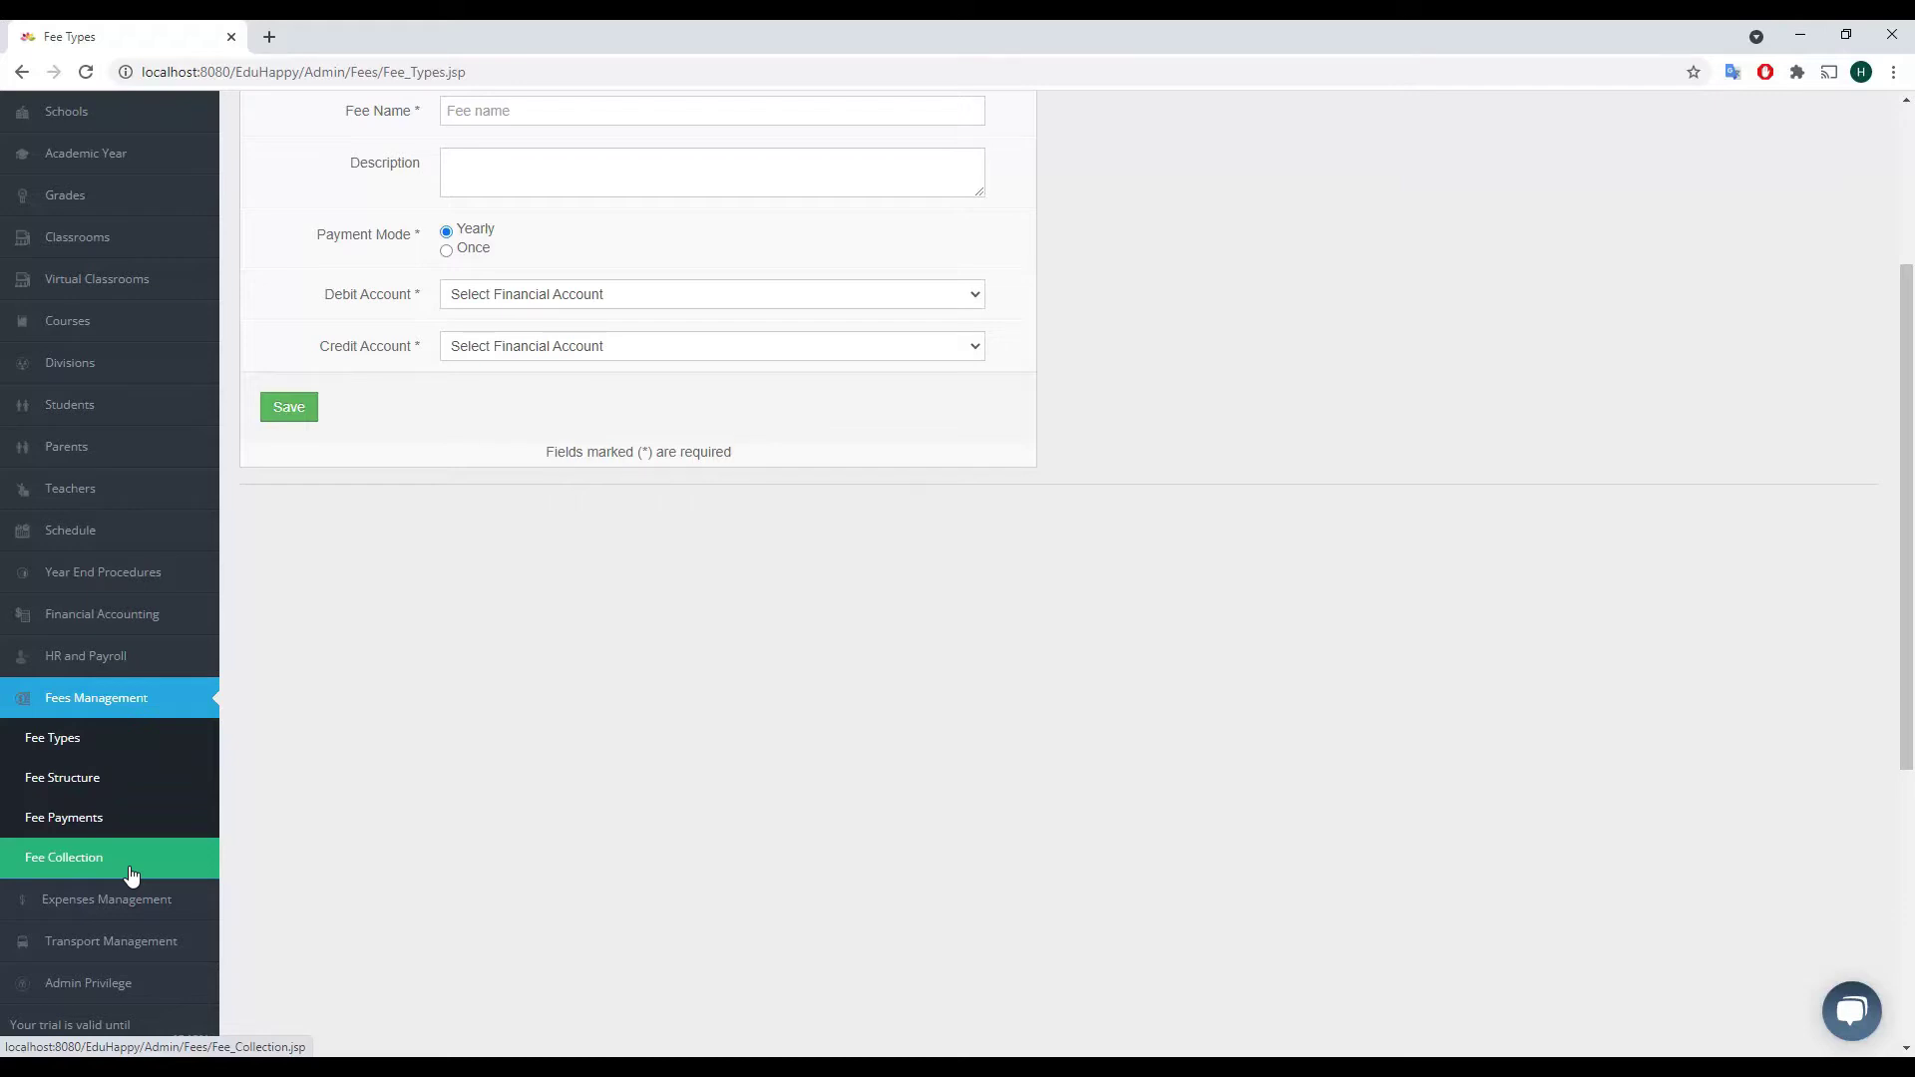
- Open the Fee Types page and select EduHappy School as the school for a new fee type
{"action": "scroll", "coordinate": [643, 814], "scroll_direction": "up", "scroll_amount": 3}
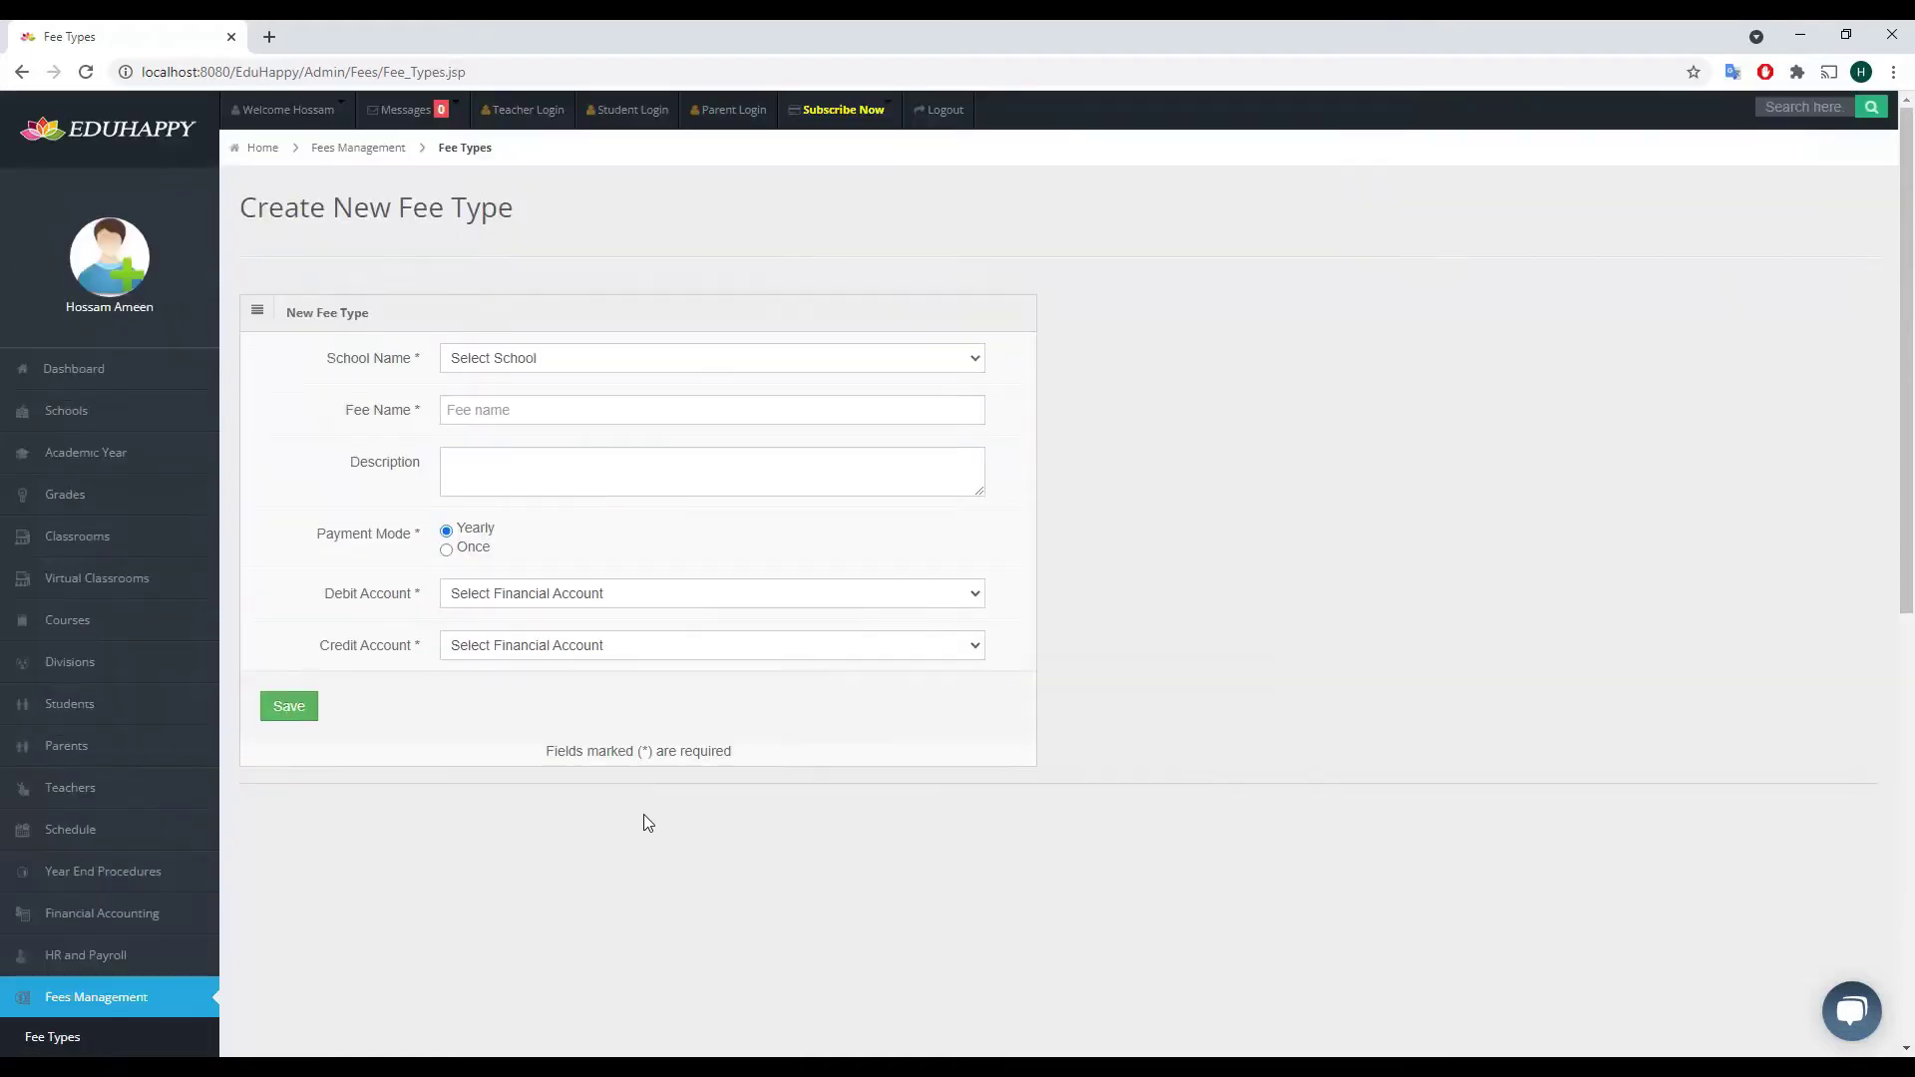
{"action": "scroll", "coordinate": [389, 589], "scroll_direction": "down", "scroll_amount": 1}
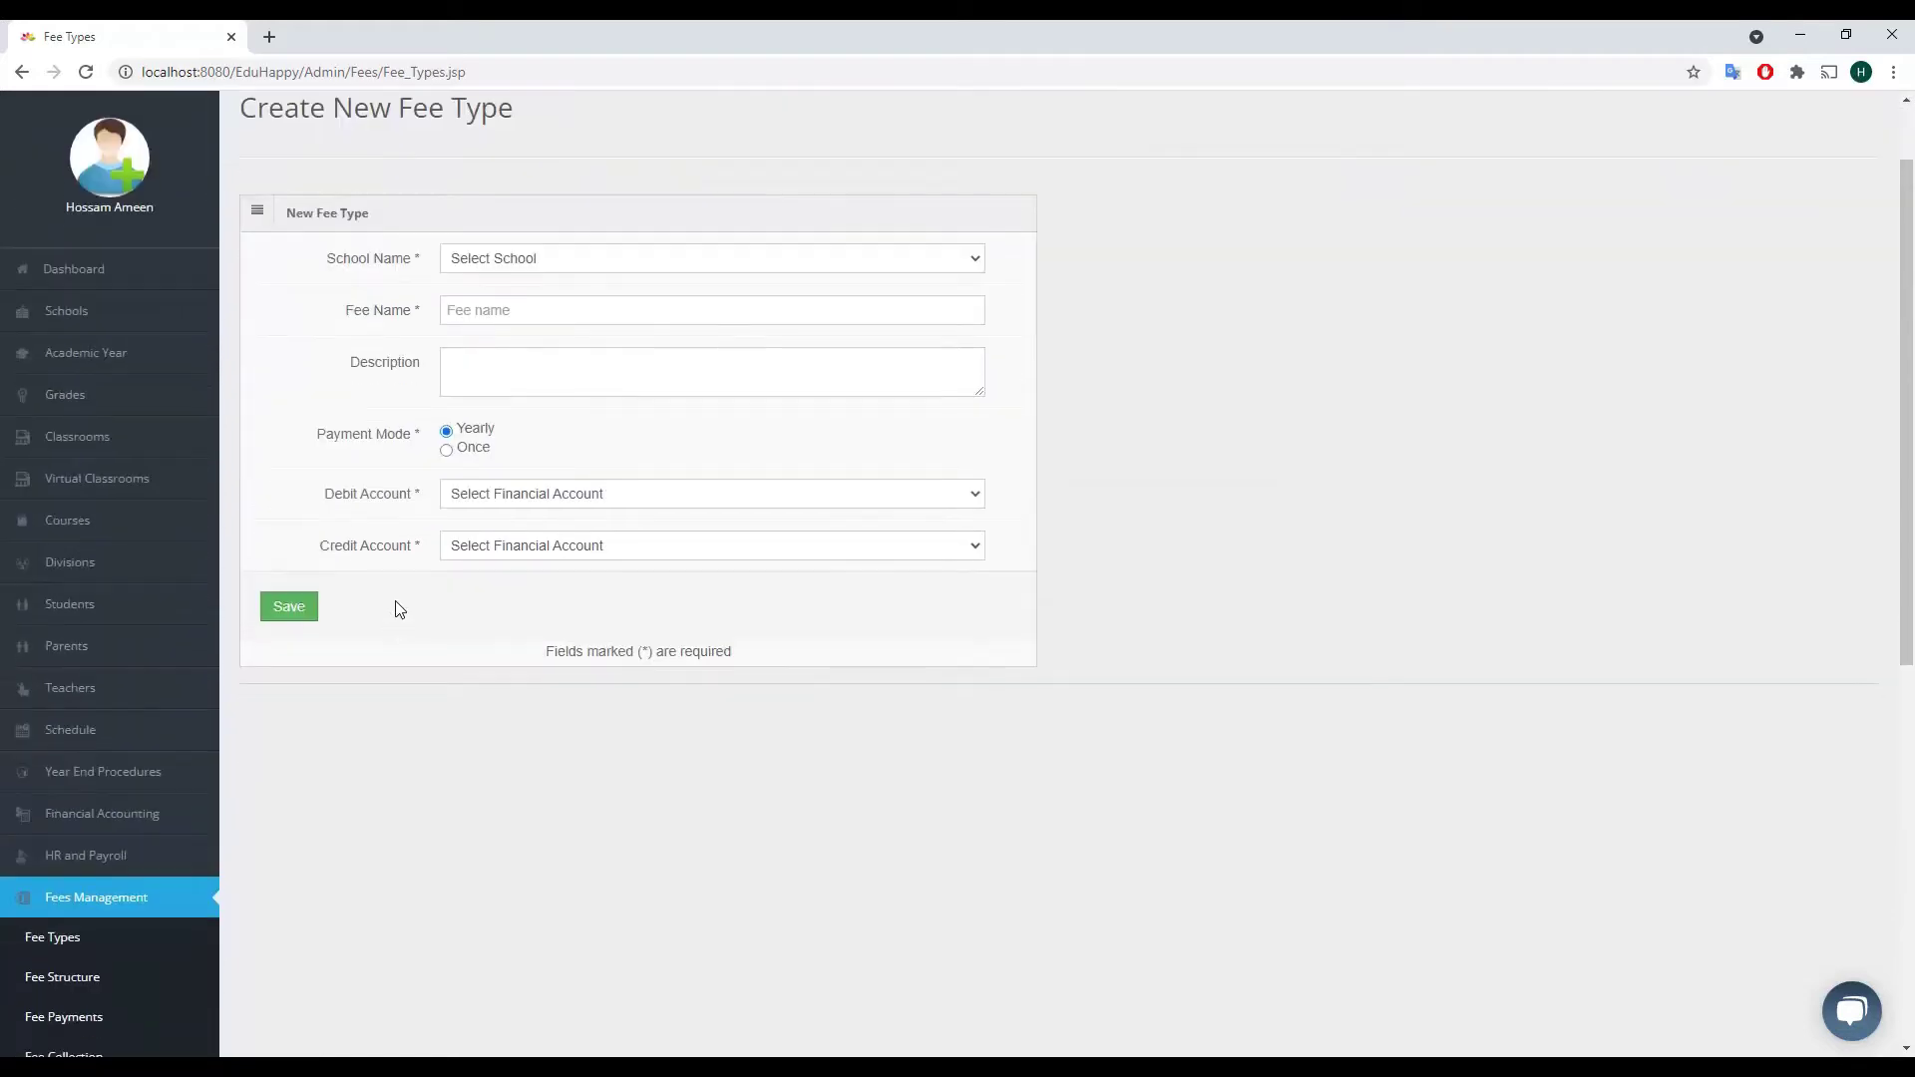
{"action": "scroll", "coordinate": [389, 307], "scroll_direction": "up", "scroll_amount": 1}
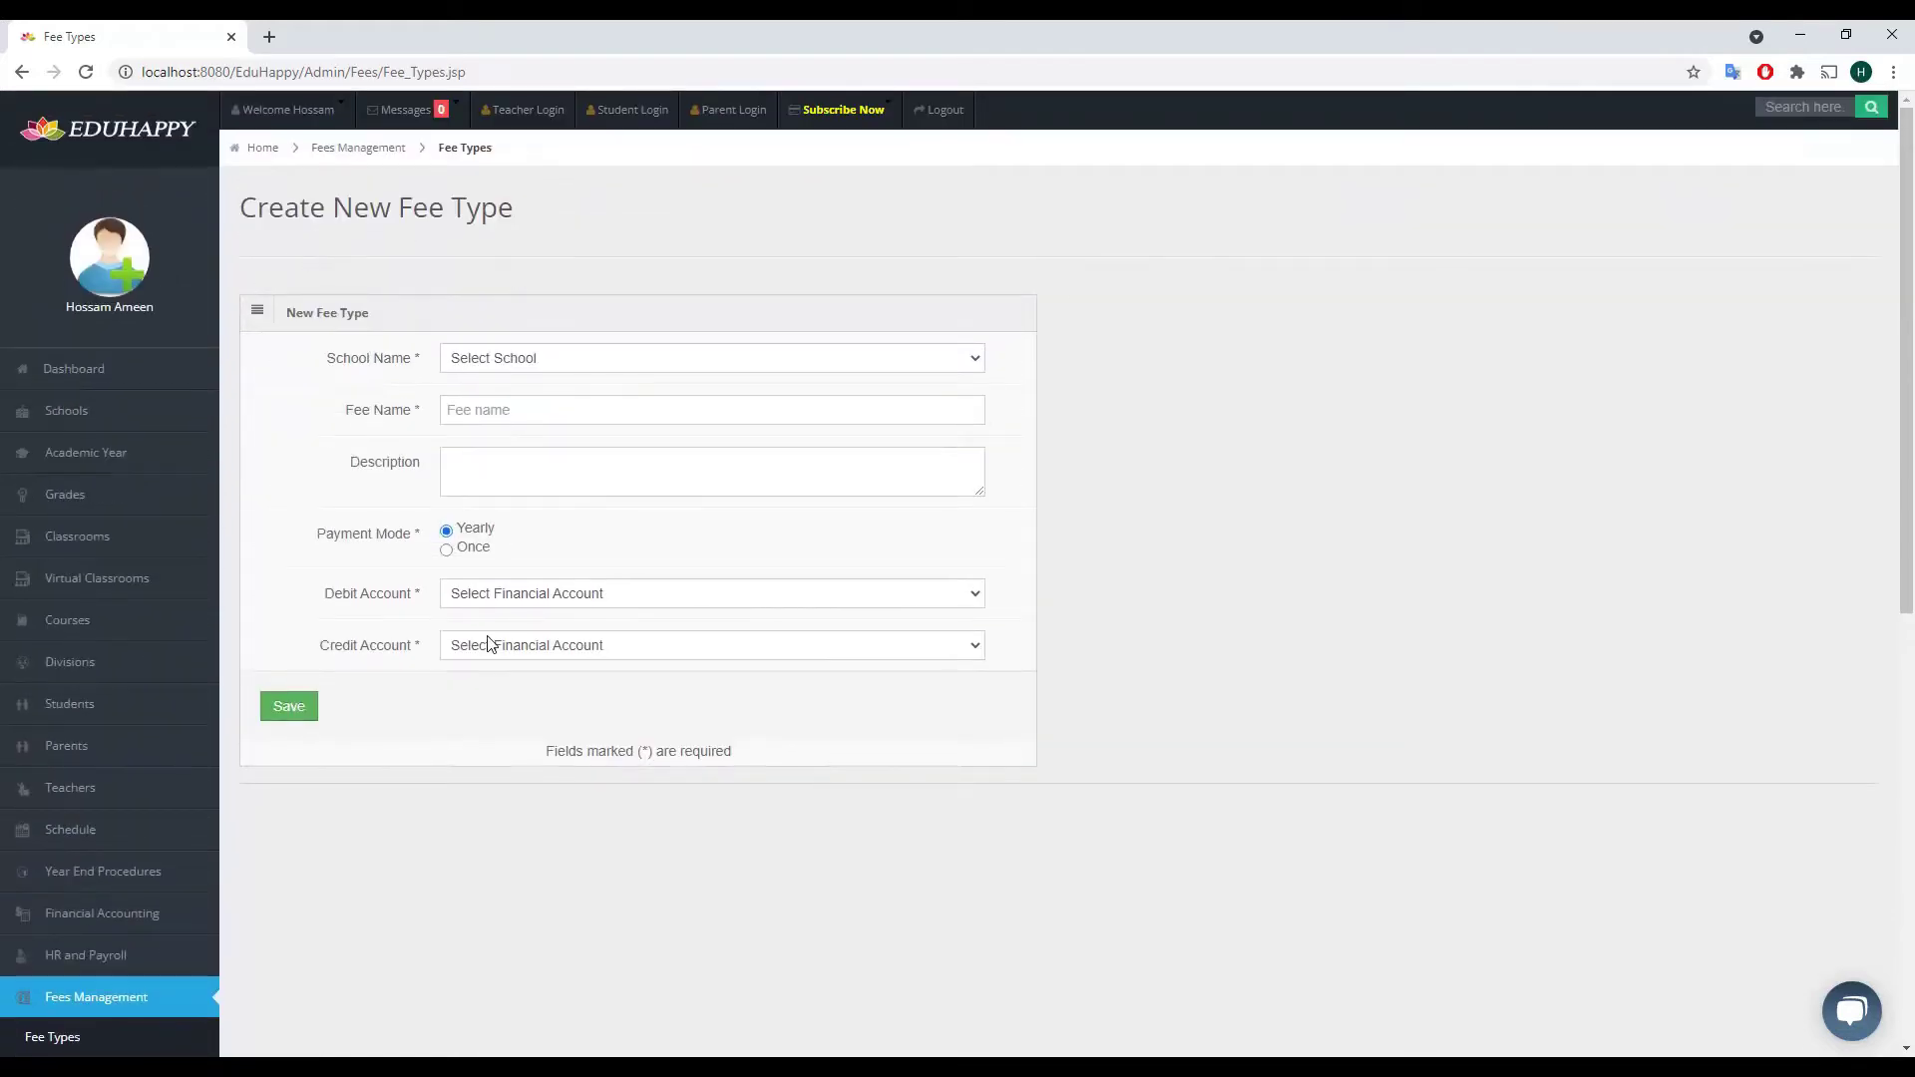
{"action": "scroll", "coordinate": [489, 643], "scroll_direction": "down", "scroll_amount": 2}
{"action": "left_click", "coordinate": [52, 838]}
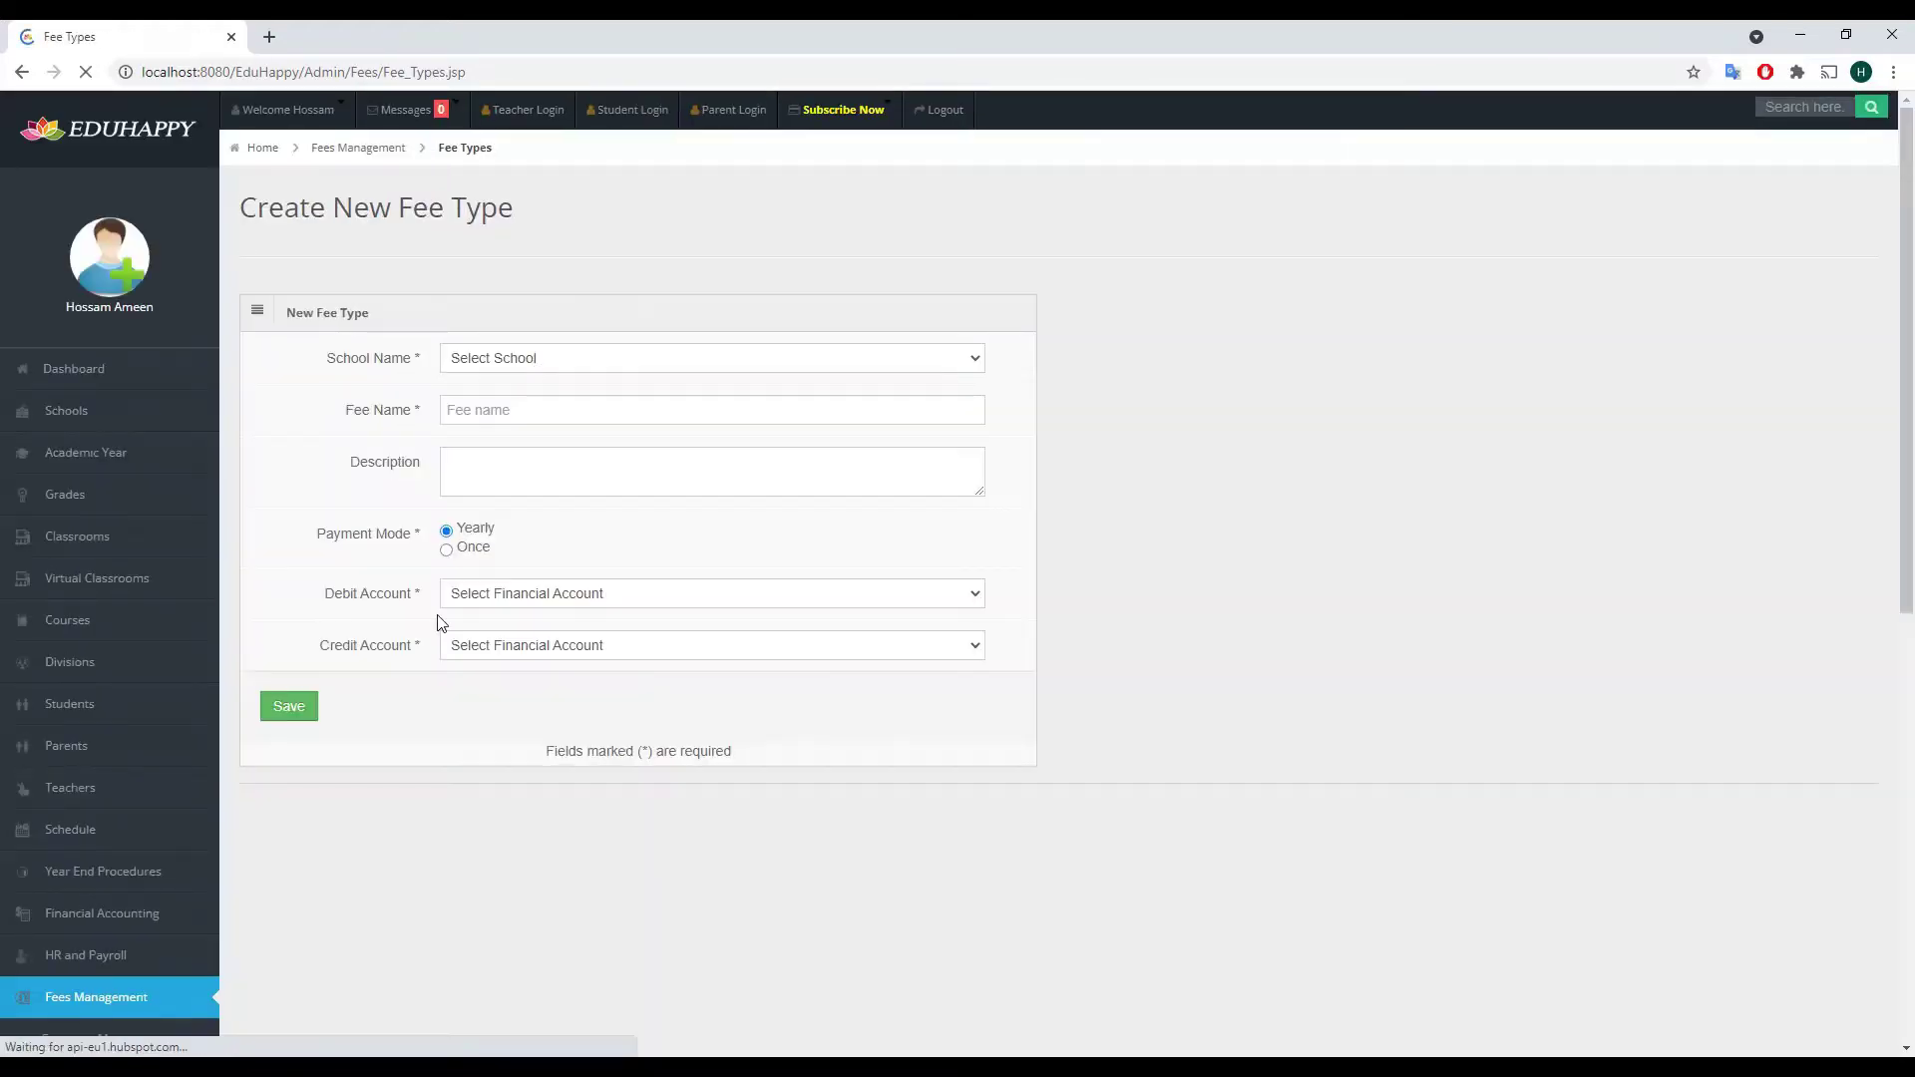
{"action": "left_click", "coordinate": [602, 366]}
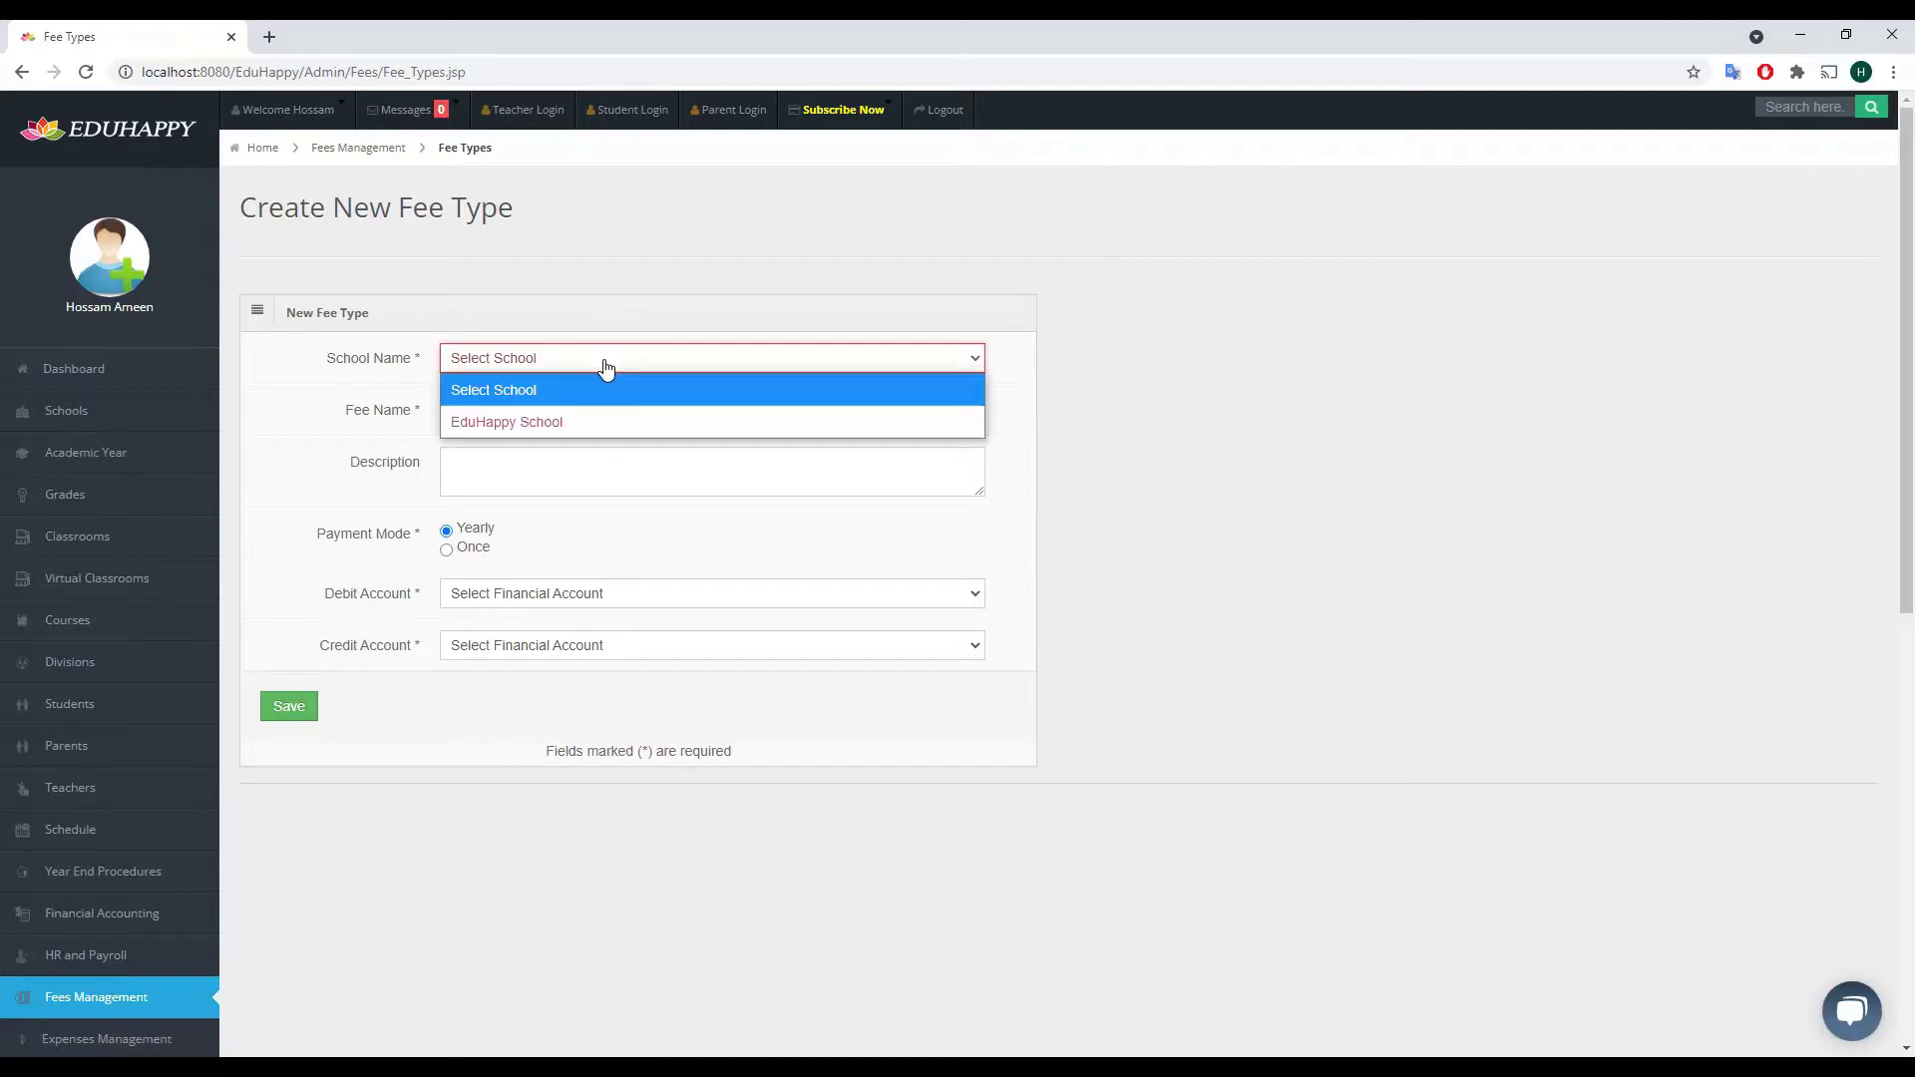
{"action": "left_click", "coordinate": [594, 416]}
{"action": "left_click", "coordinate": [597, 419]}
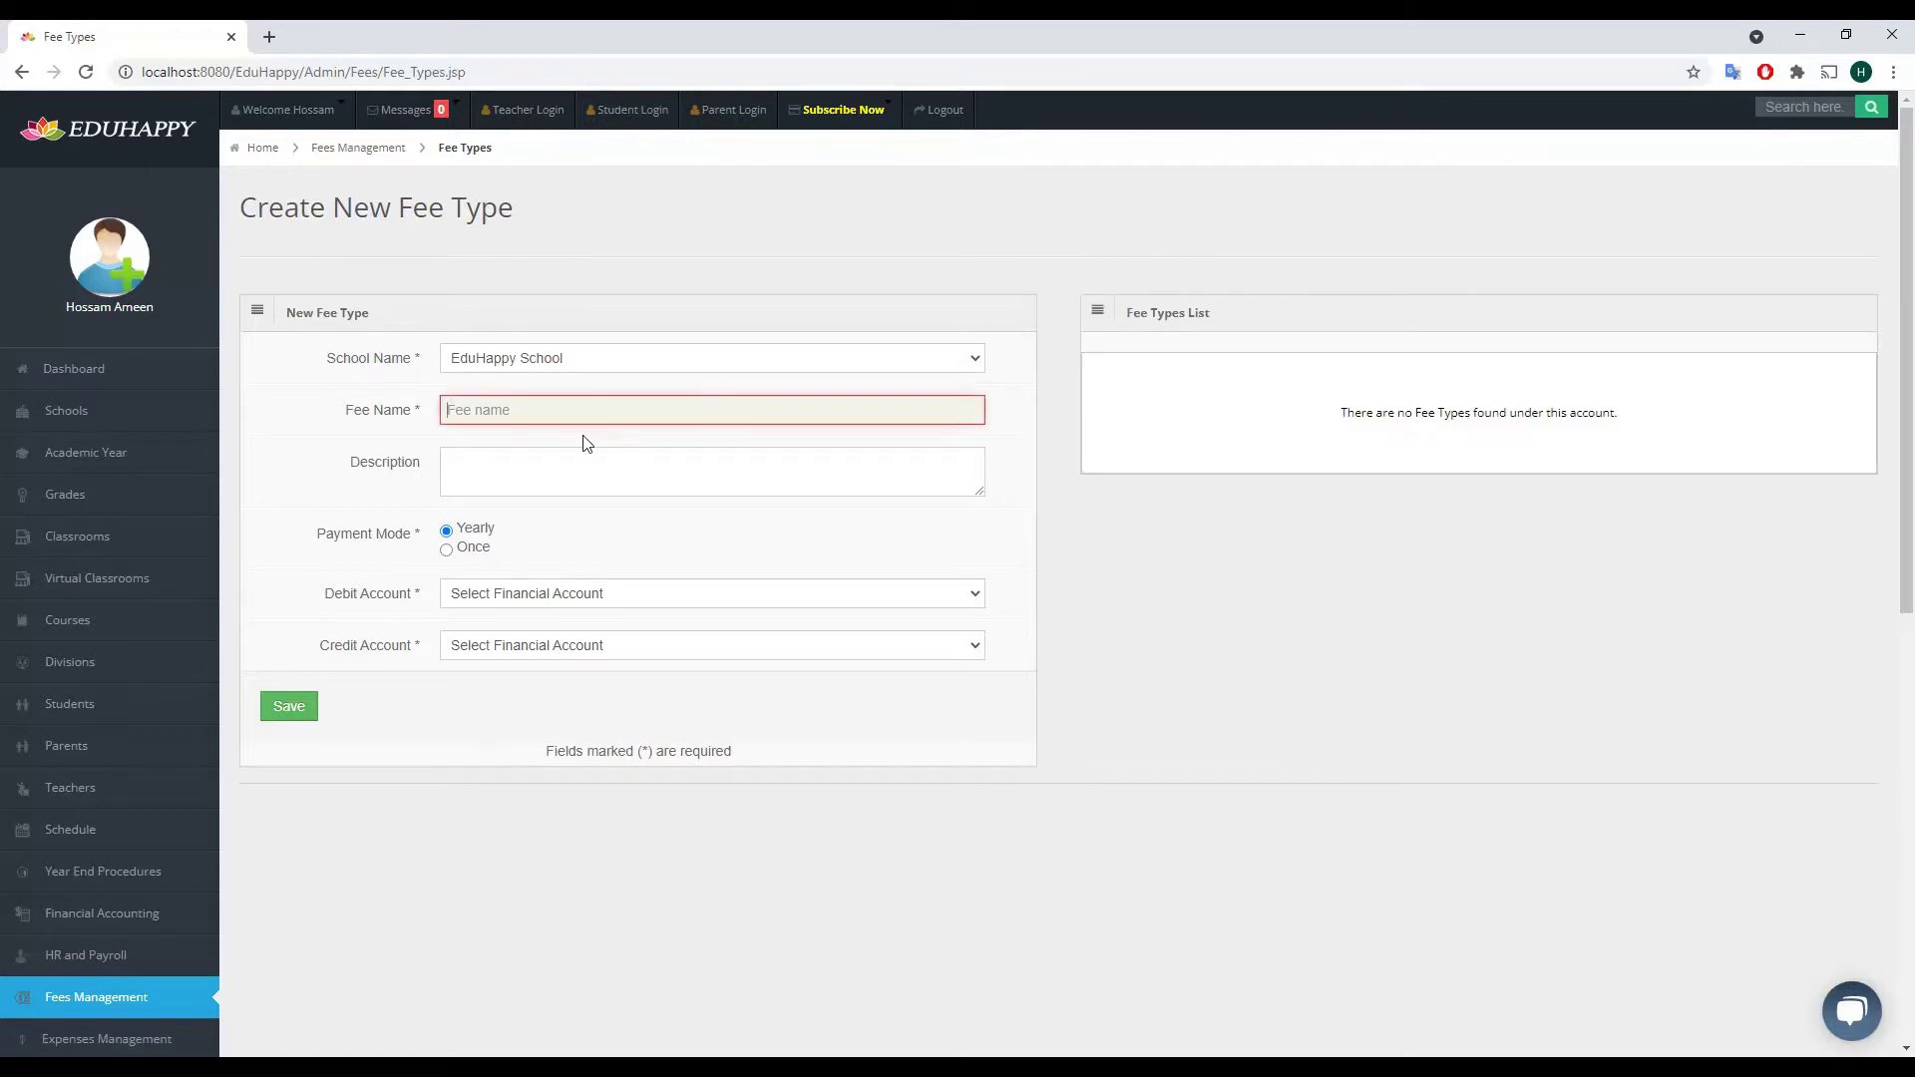
{"action": "left_click", "coordinate": [541, 473]}
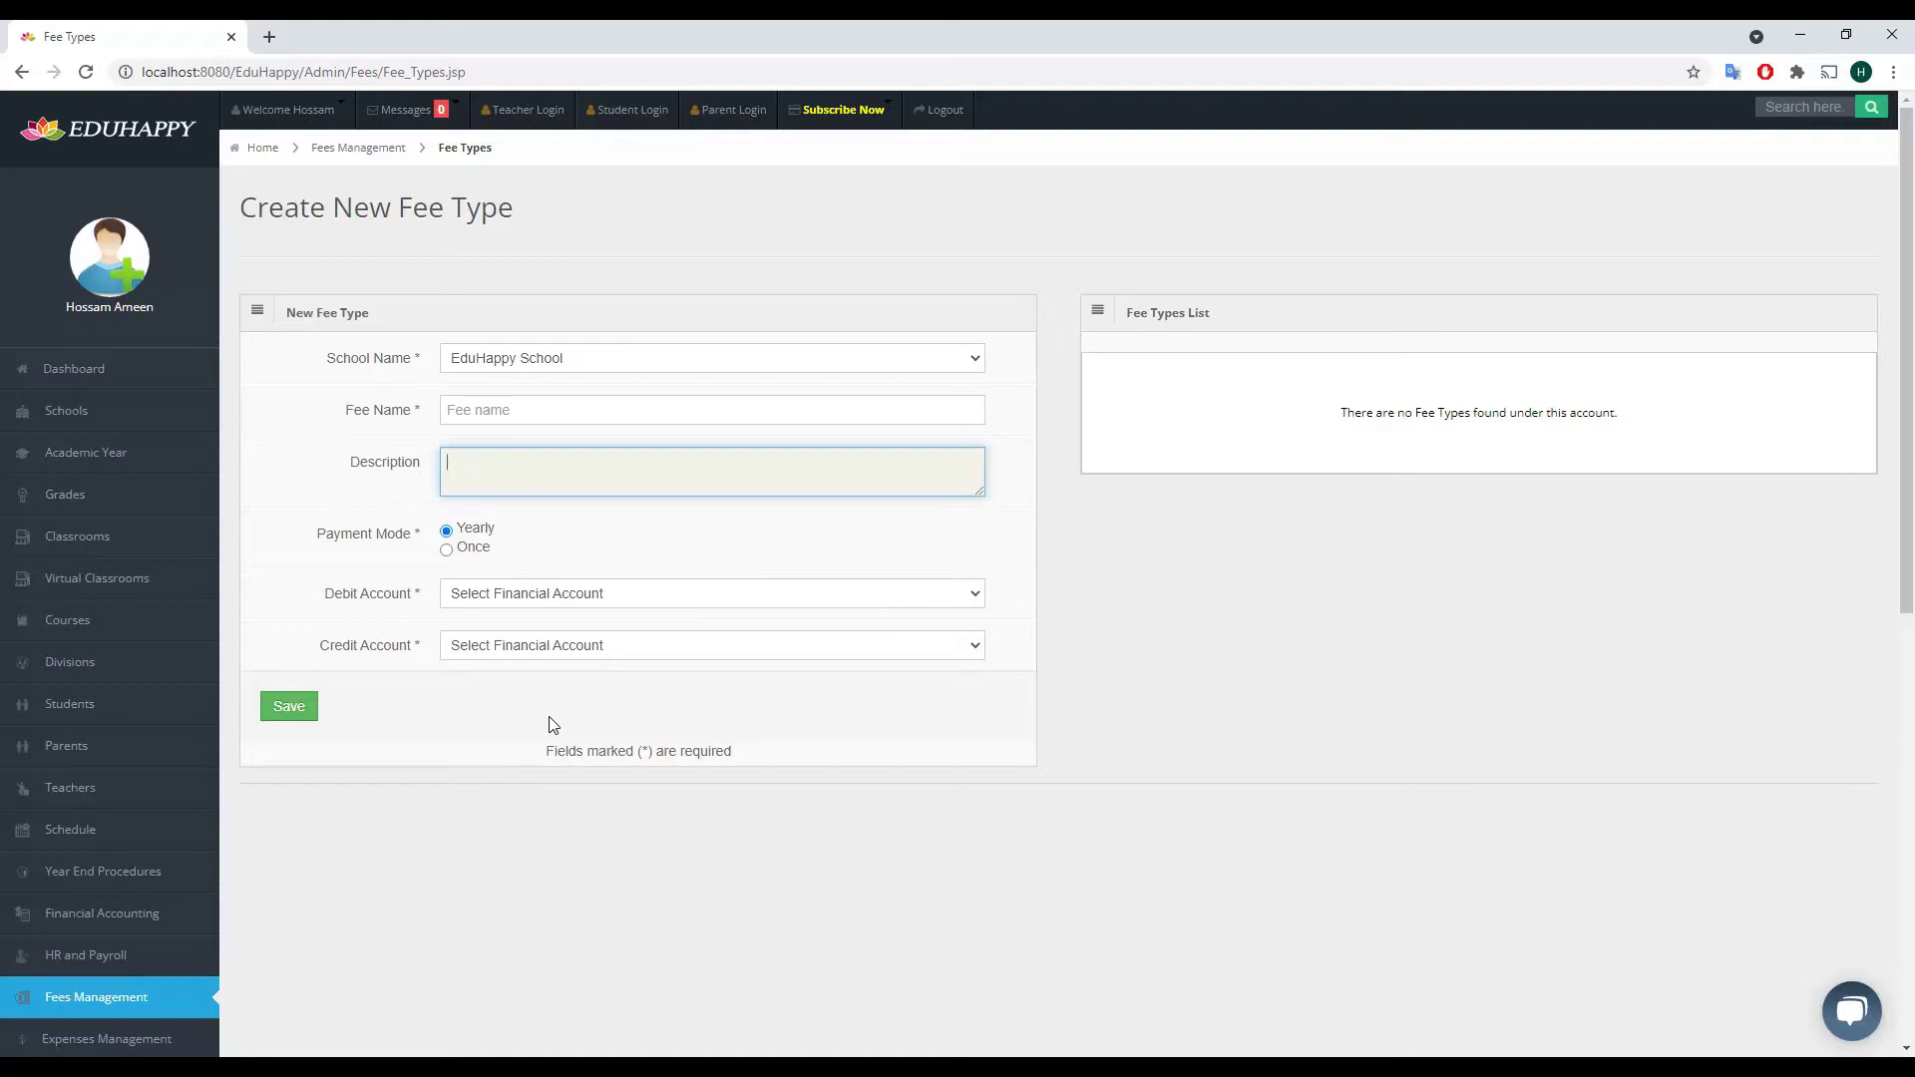
- Check which financial accounts are offered for the fee type's debit and credit accounts
{"action": "left_click", "coordinate": [554, 599]}
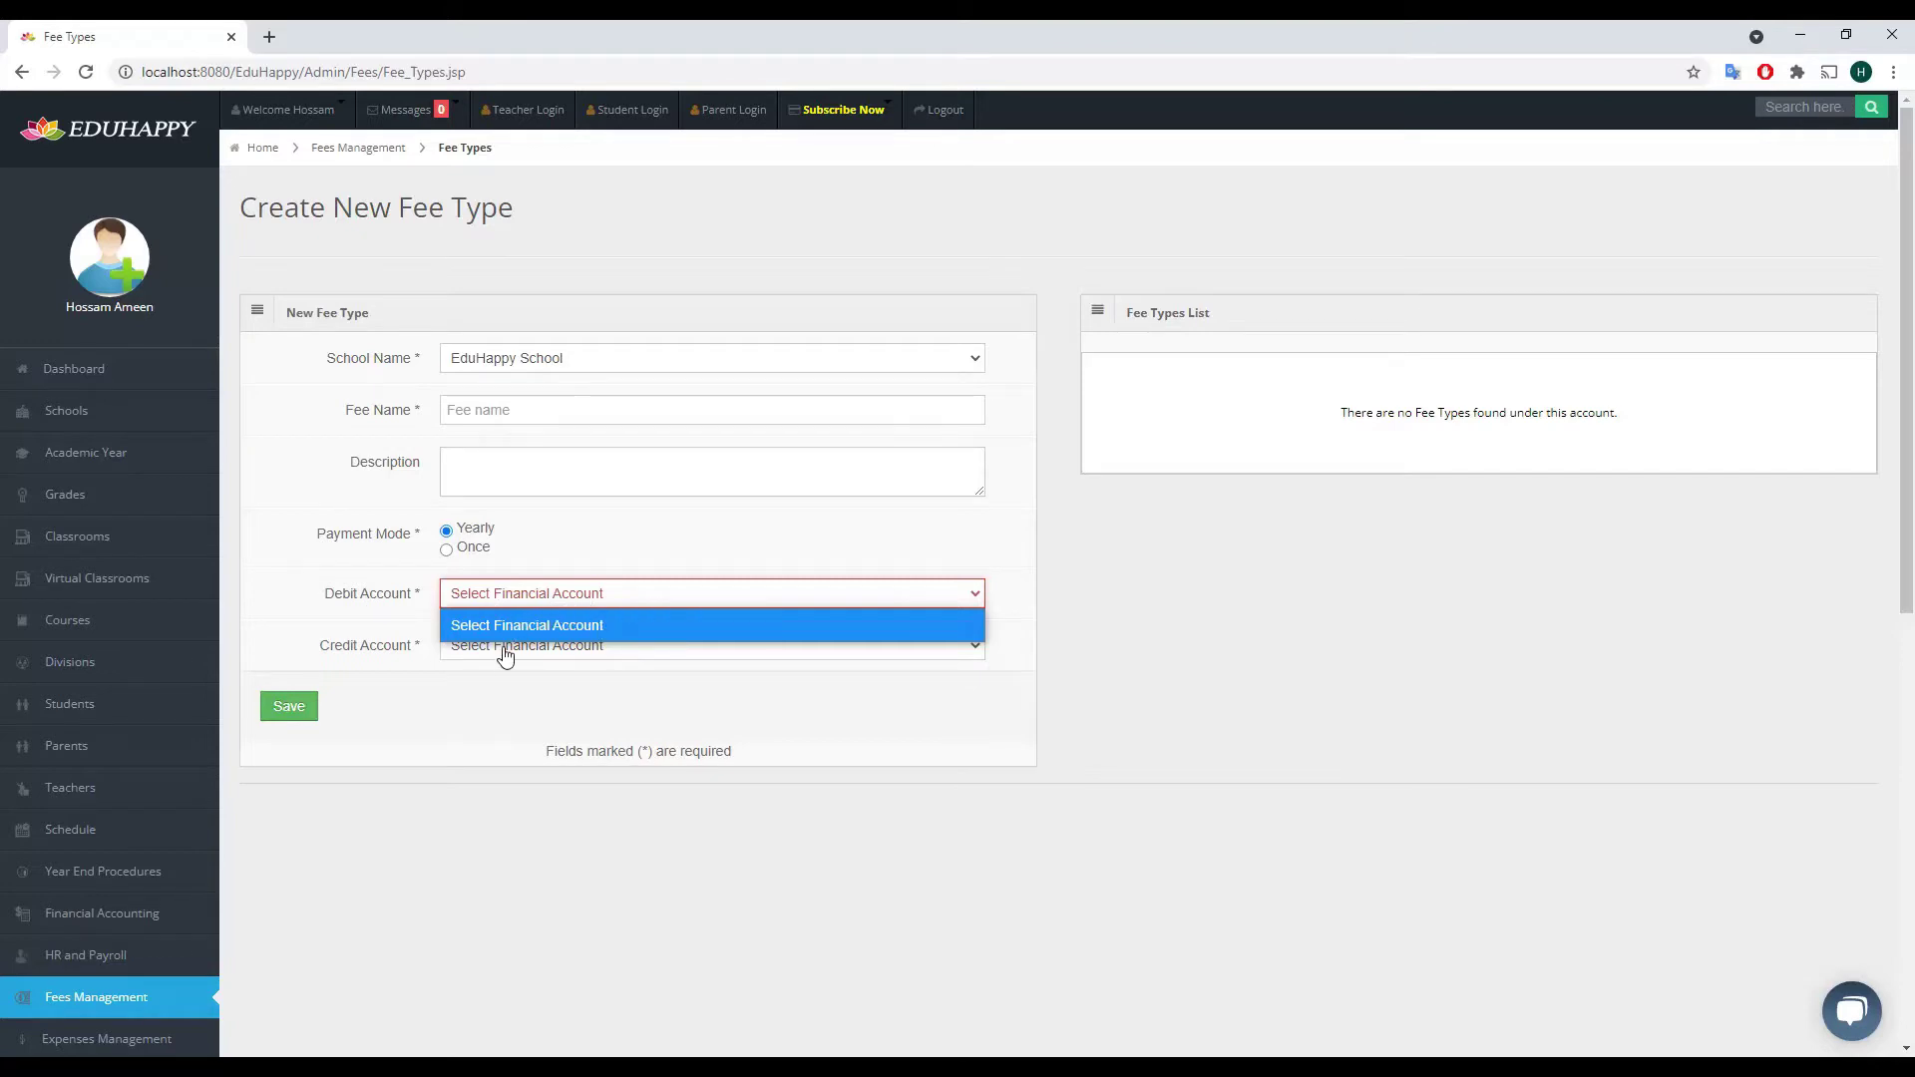
{"action": "left_click", "coordinate": [681, 658]}
{"action": "left_click", "coordinate": [578, 709]}
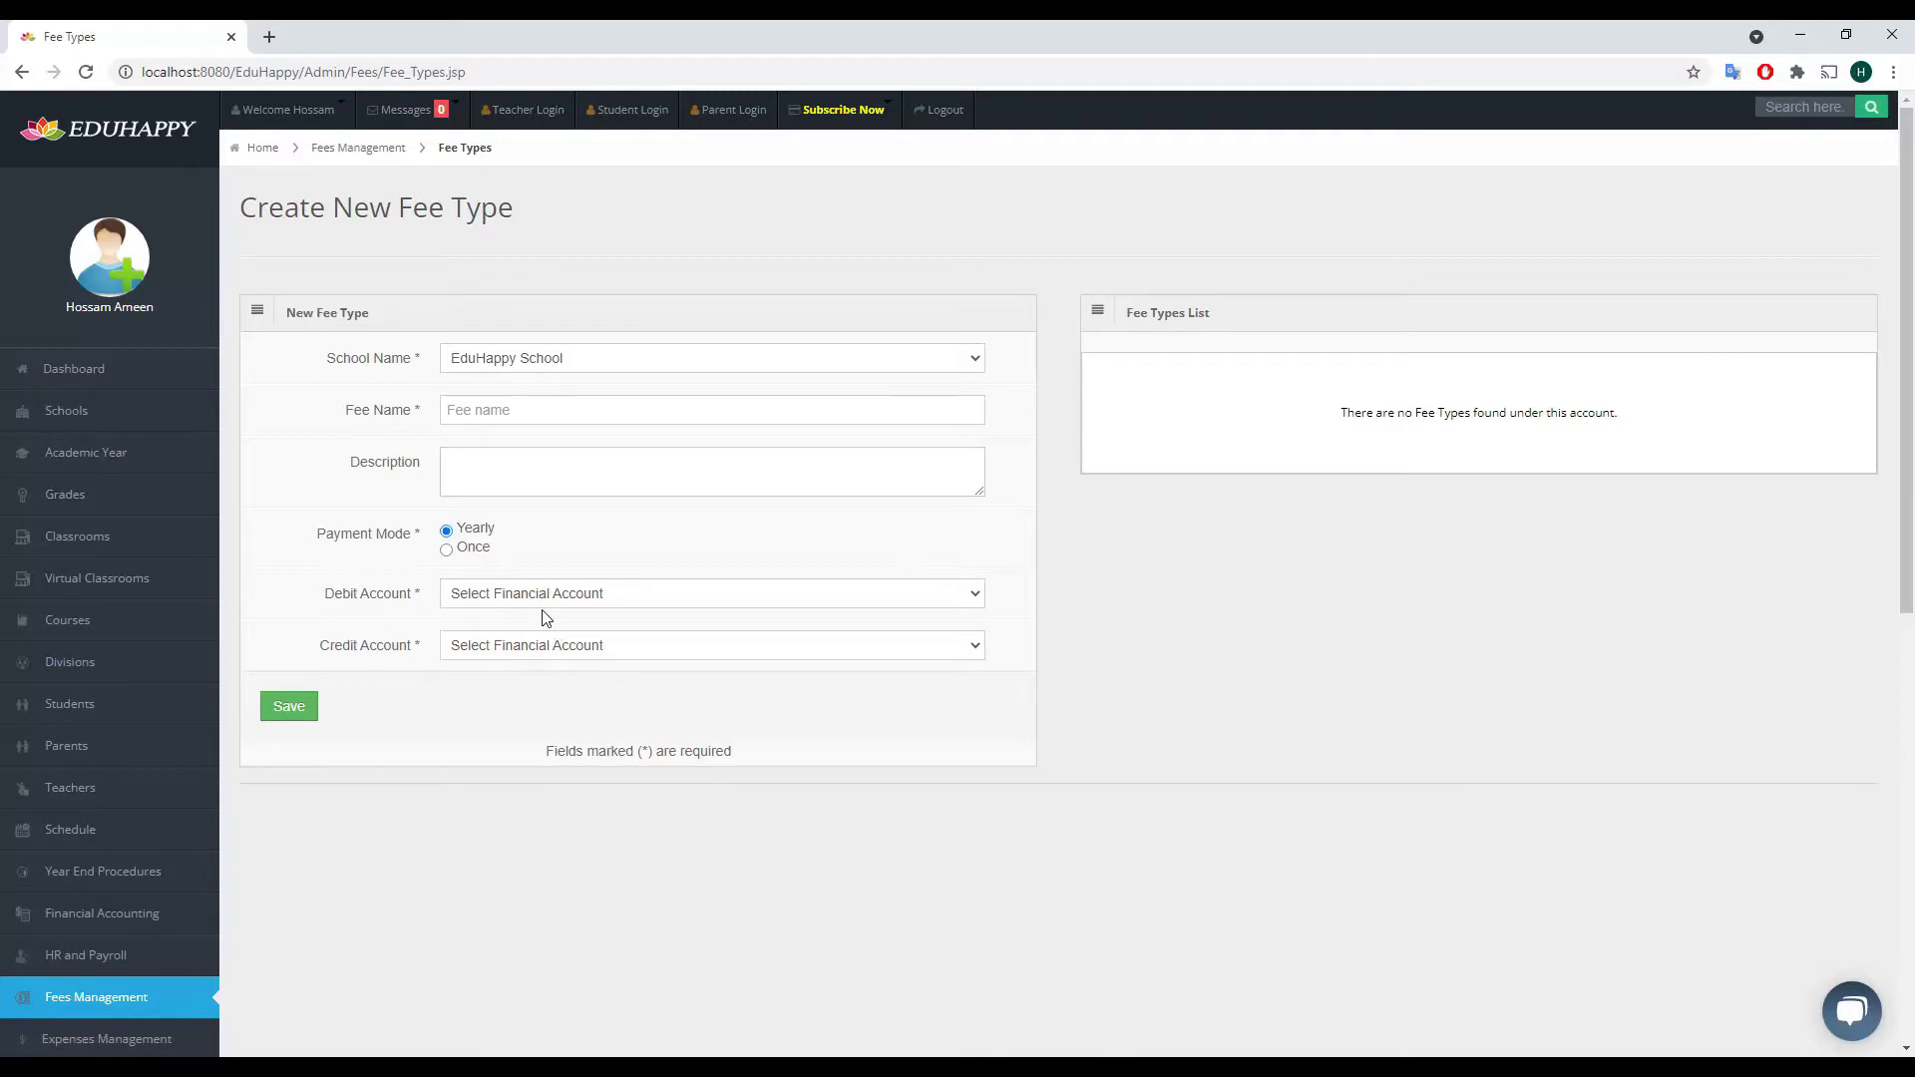
- Open the financial accounts management page and set the new account's school to EduHappy School and its category to Assets
{"action": "scroll", "coordinate": [179, 943], "scroll_direction": "down", "scroll_amount": 1}
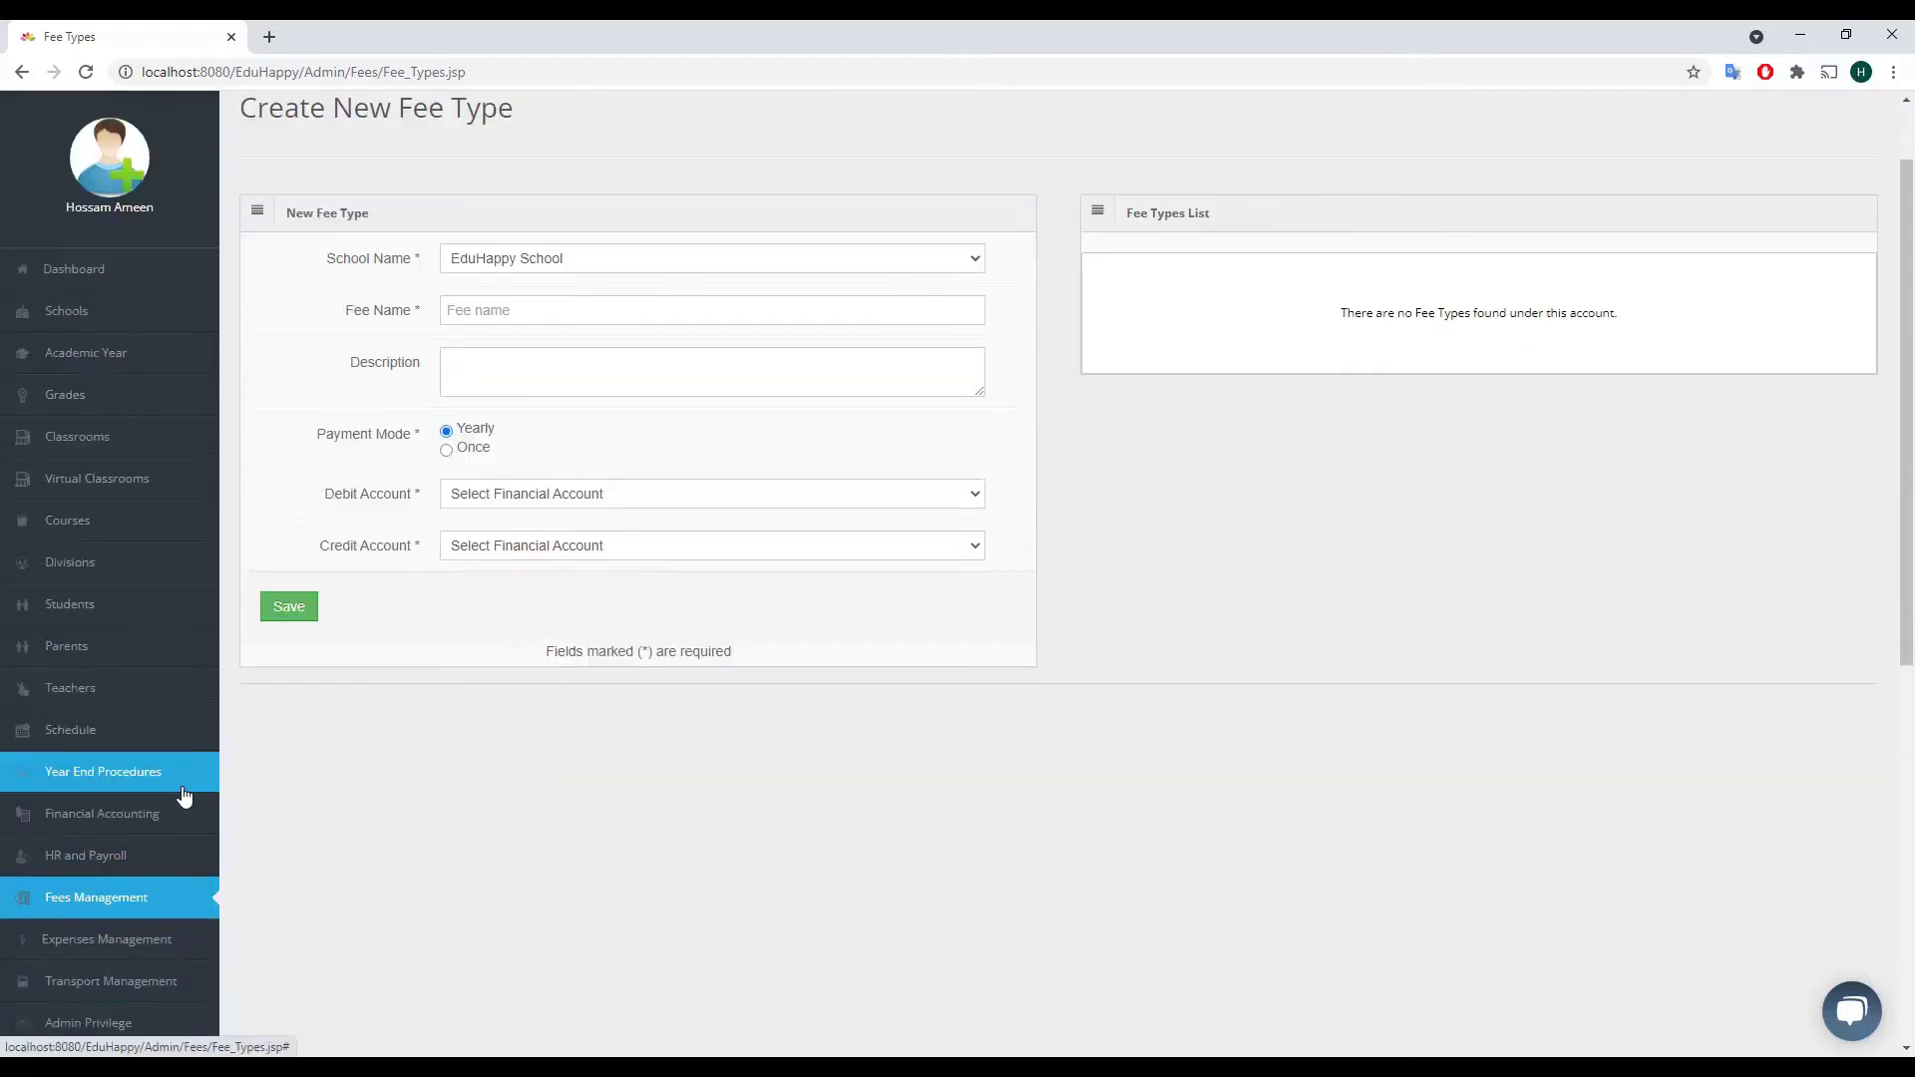
{"action": "left_click", "coordinate": [152, 832]}
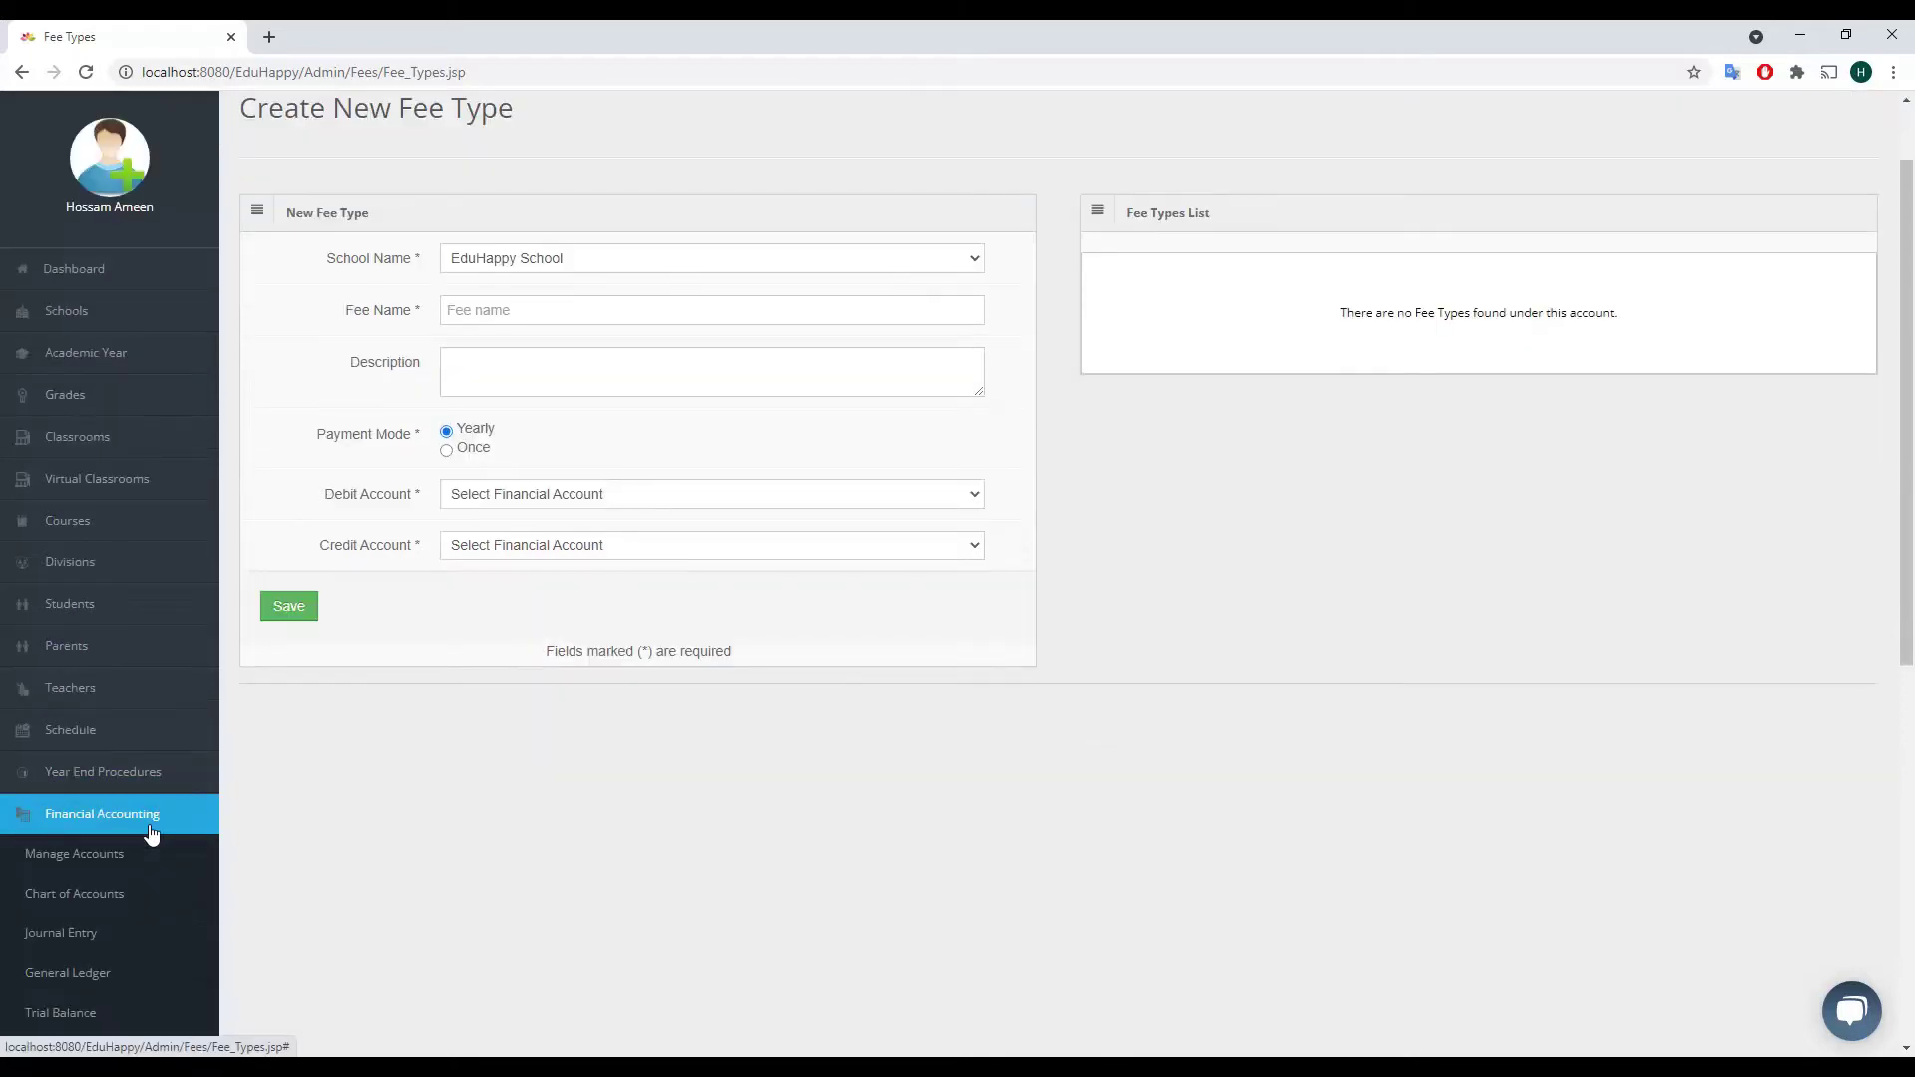
{"action": "left_click", "coordinate": [67, 864]}
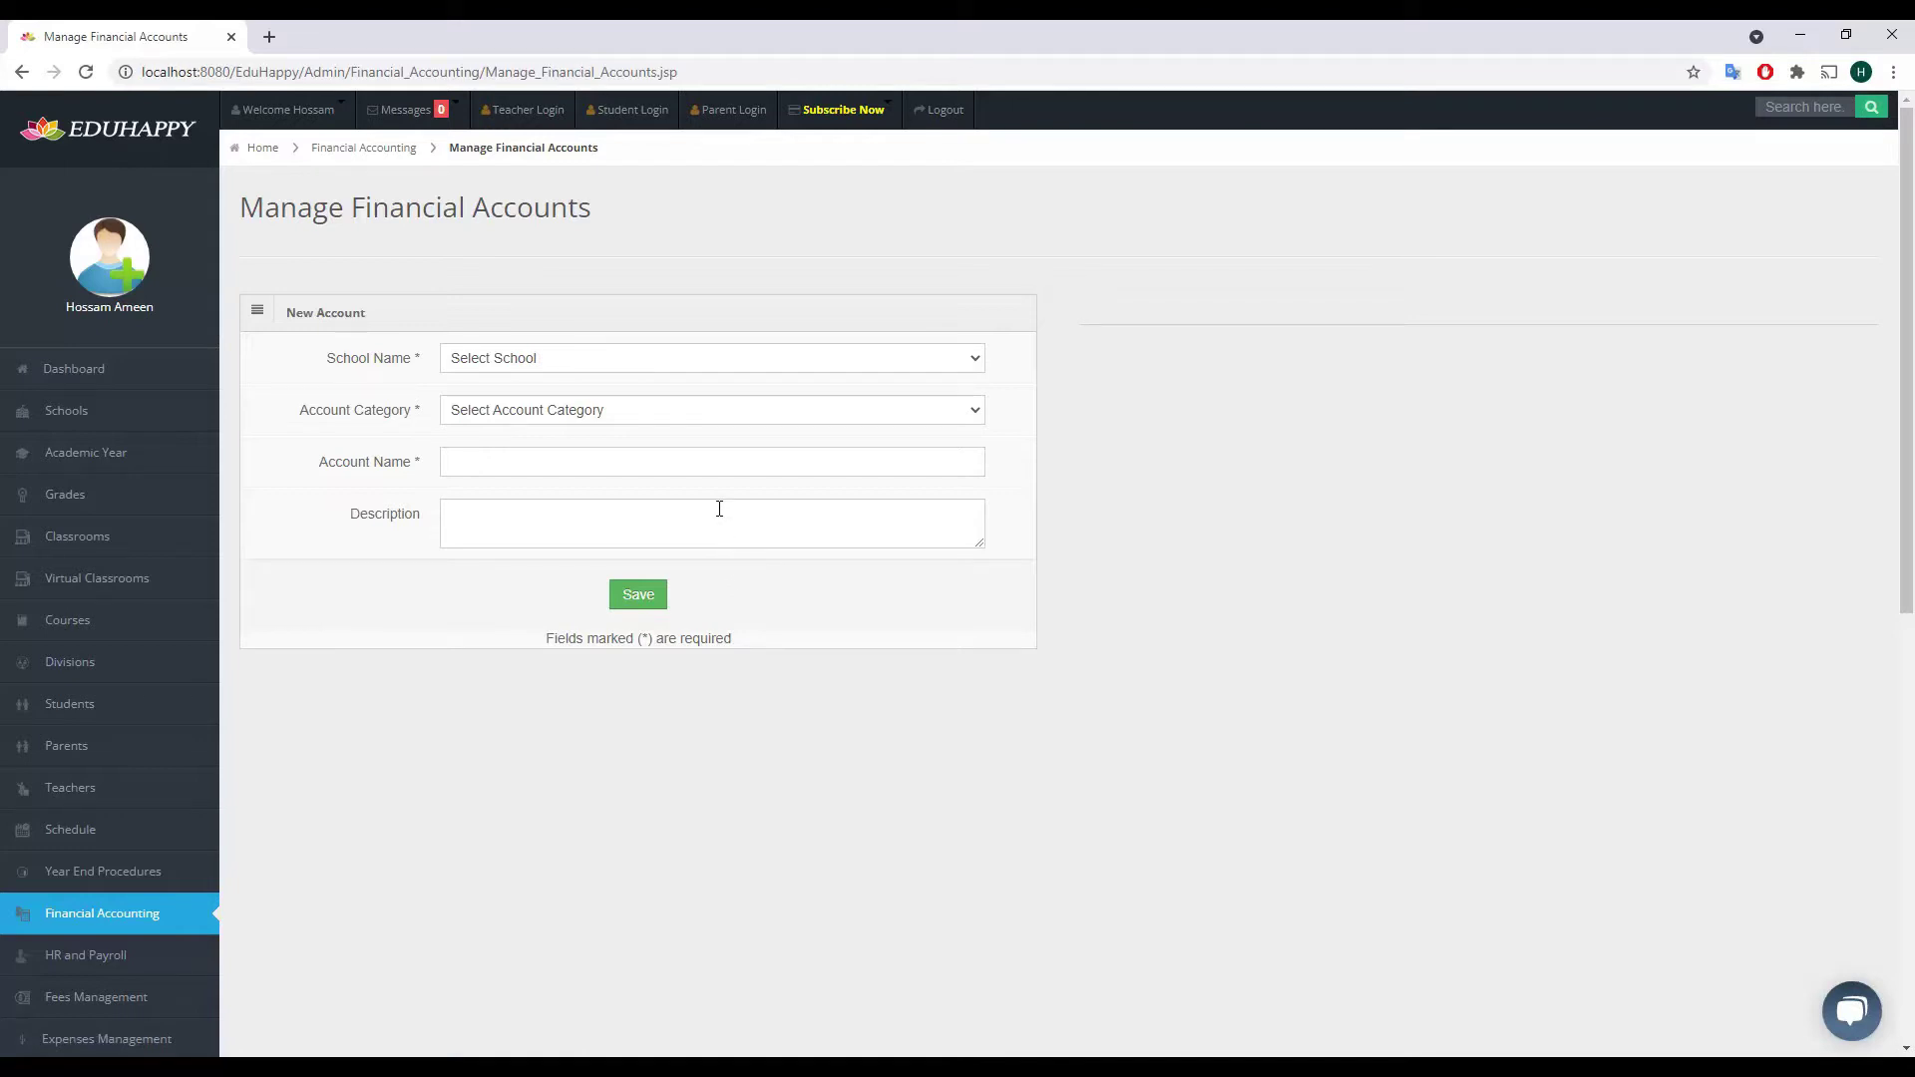
{"action": "left_click", "coordinate": [648, 365]}
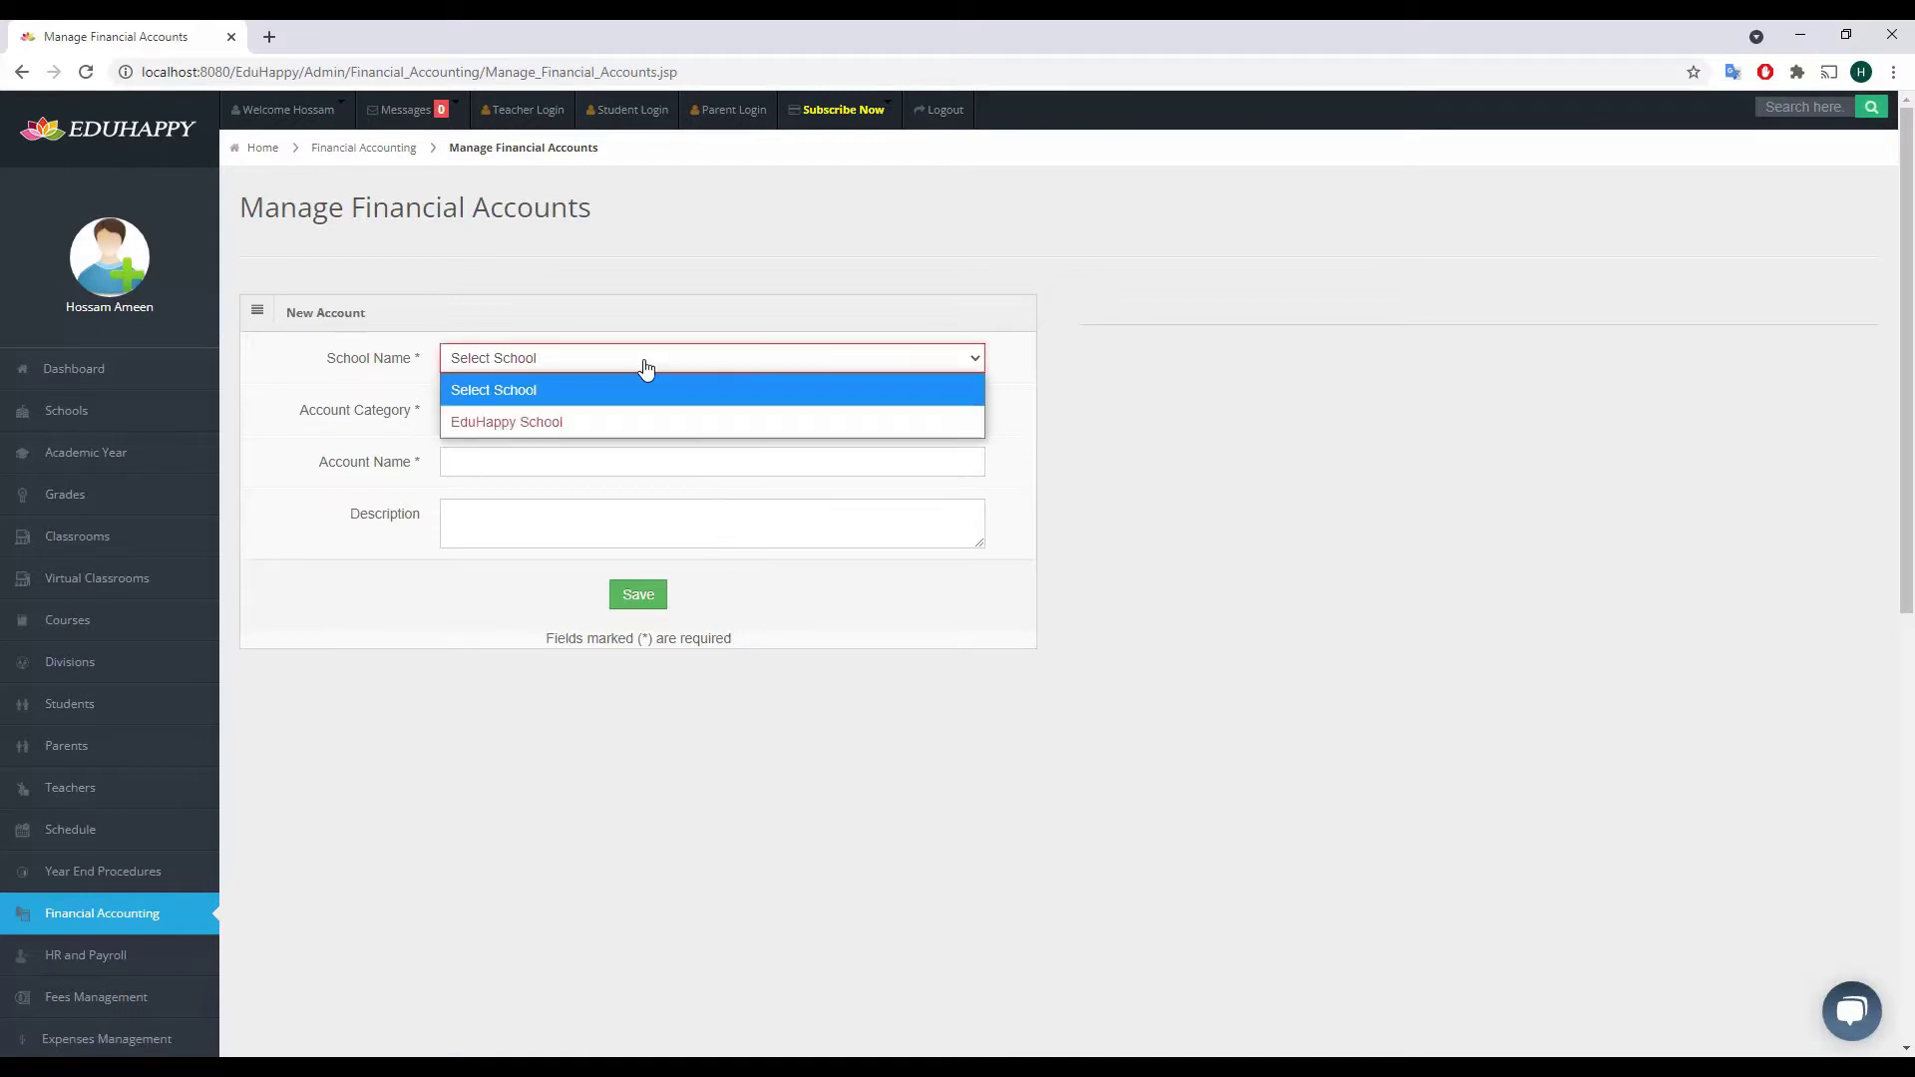
{"action": "left_click", "coordinate": [506, 421]}
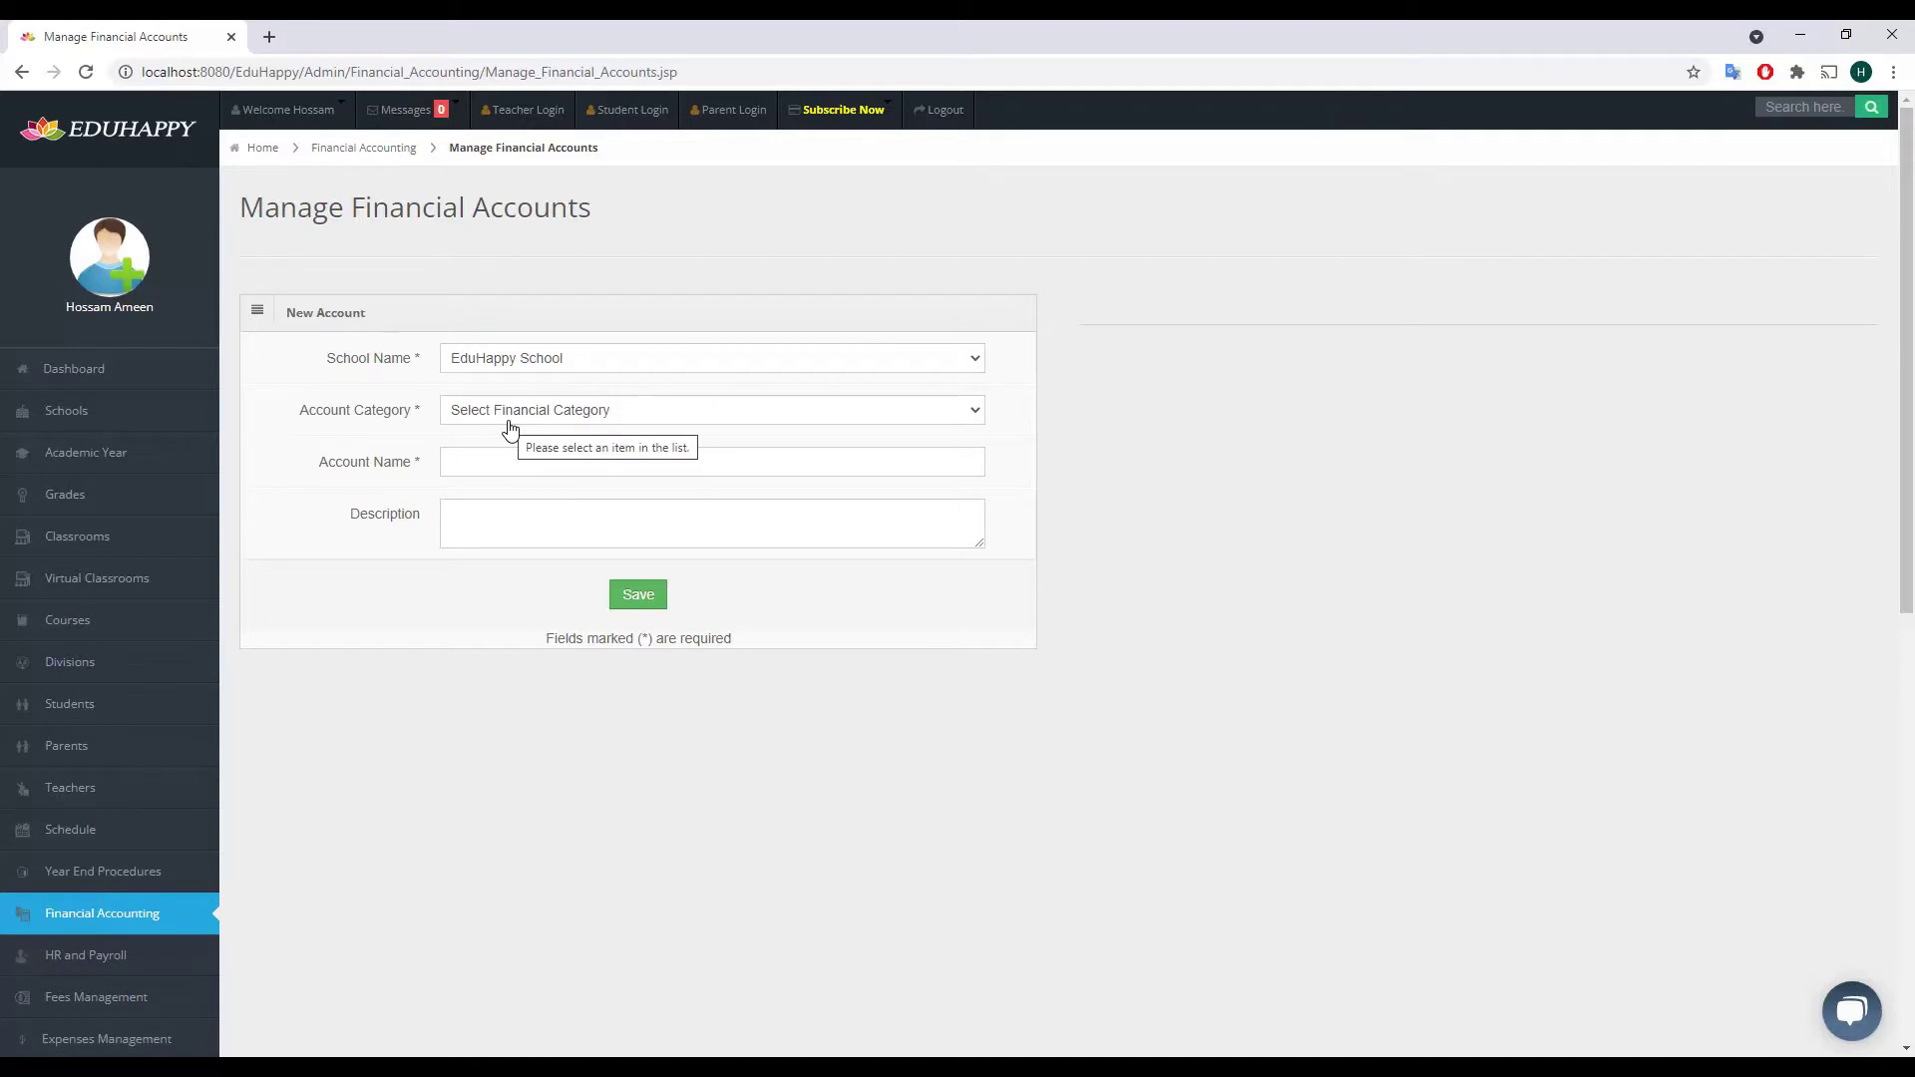
{"action": "left_click", "coordinate": [510, 413]}
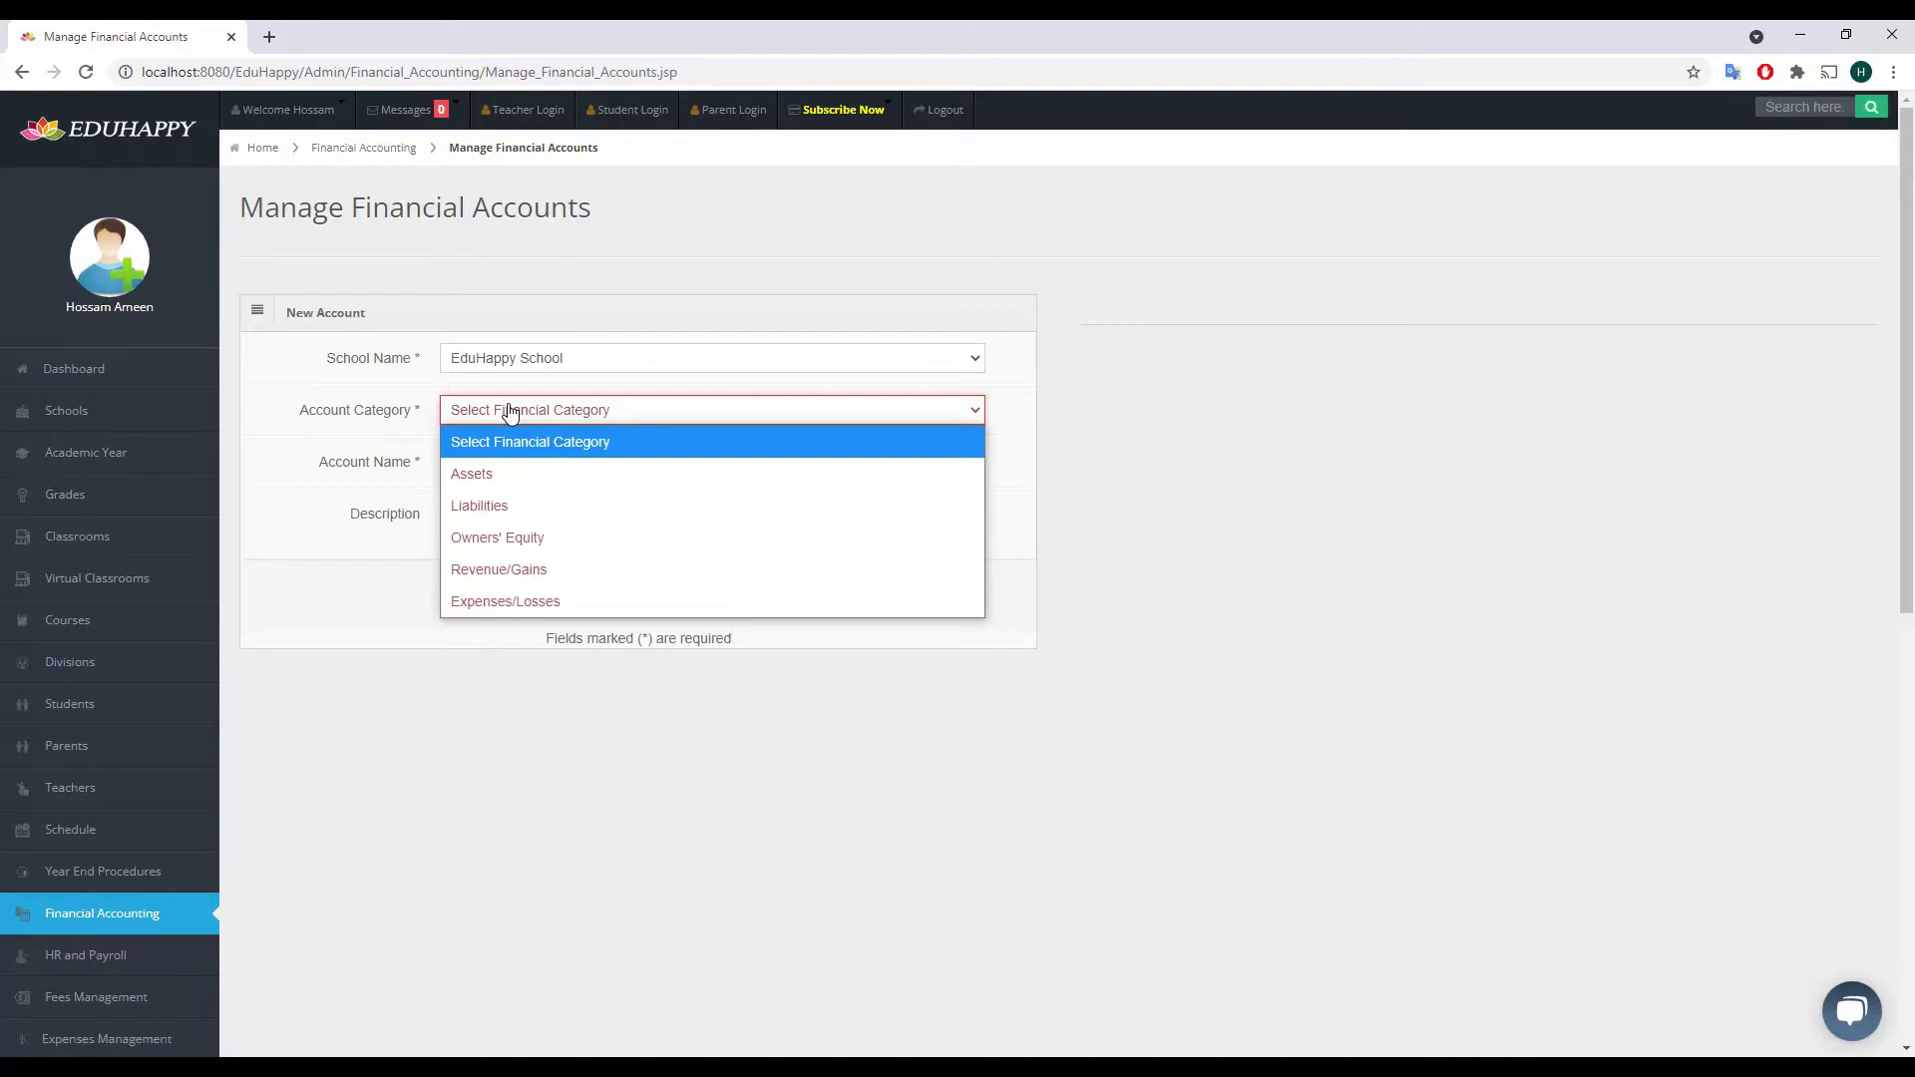
{"action": "left_click", "coordinate": [496, 475]}
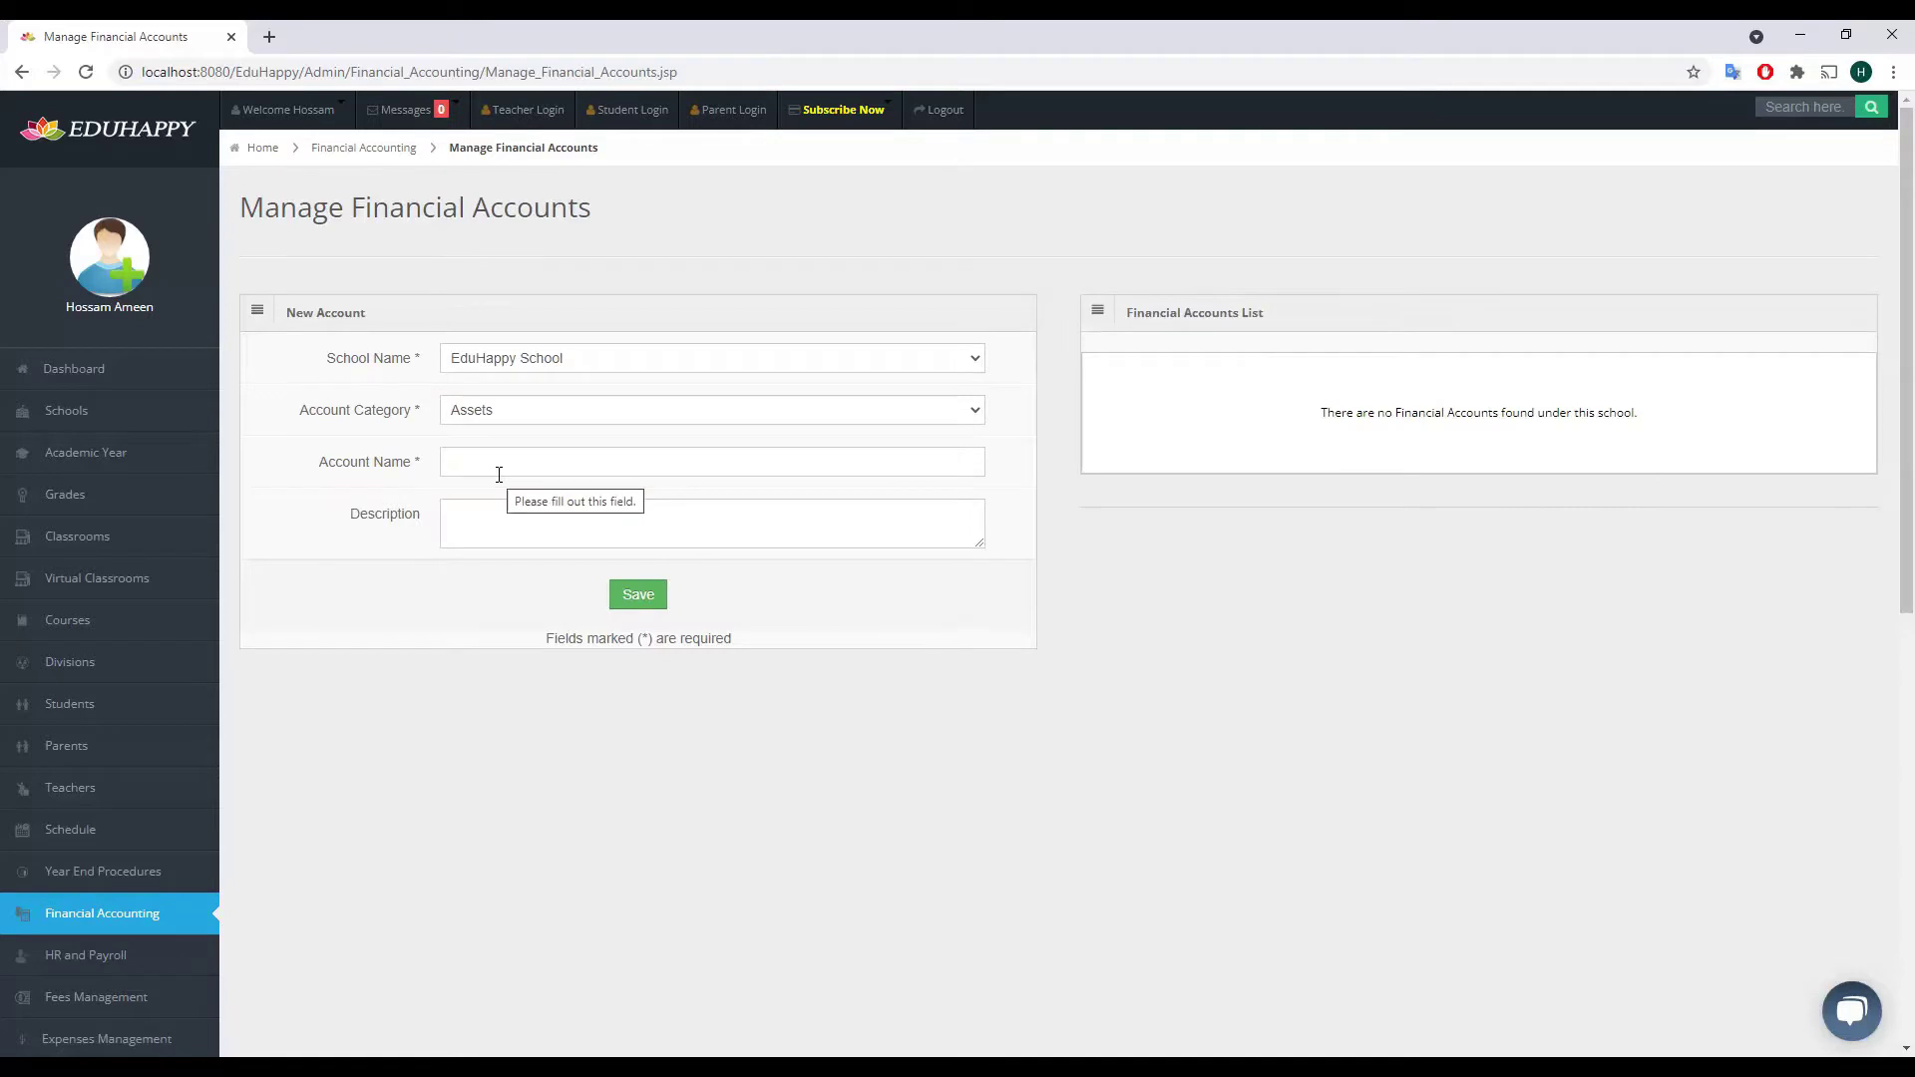
- Enter Cash as both the account name and description, and save the new account
{"action": "left_click", "coordinate": [498, 475]}
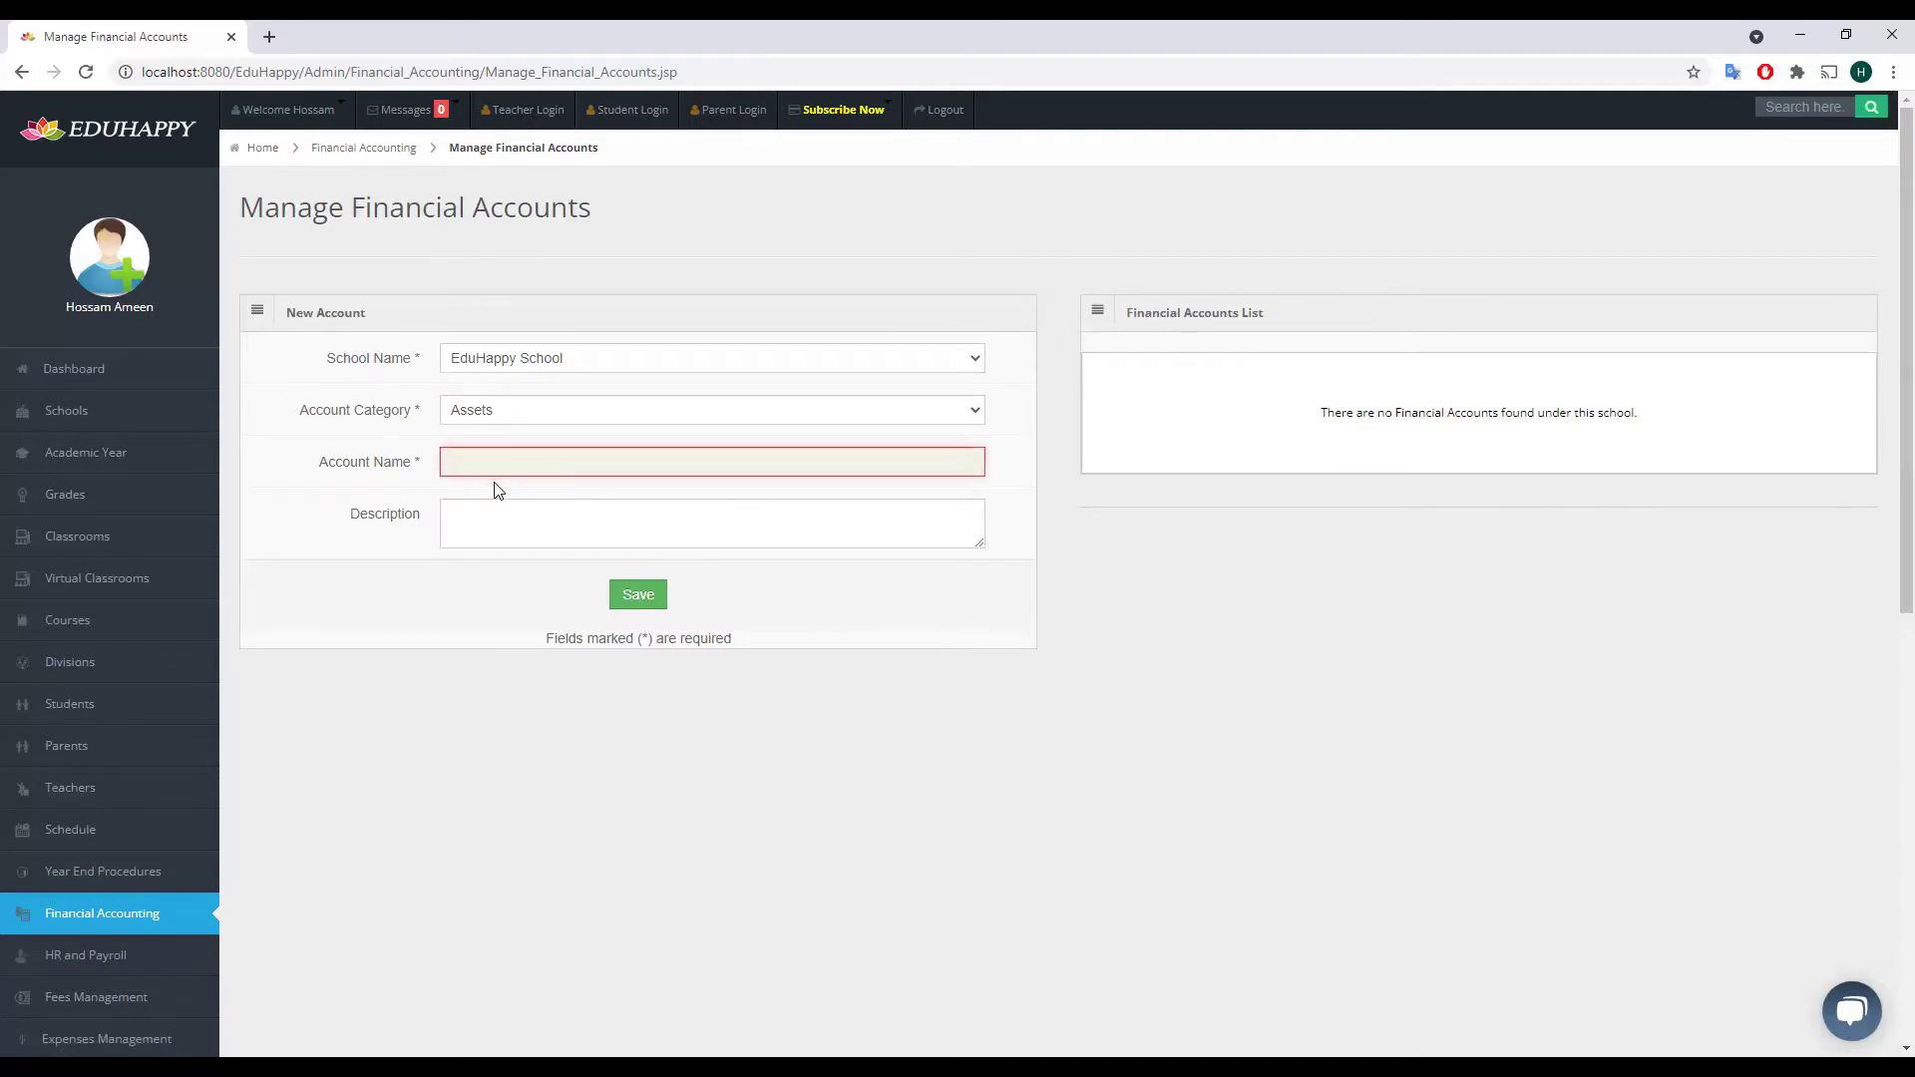
{"action": "type", "text": "Cash"}
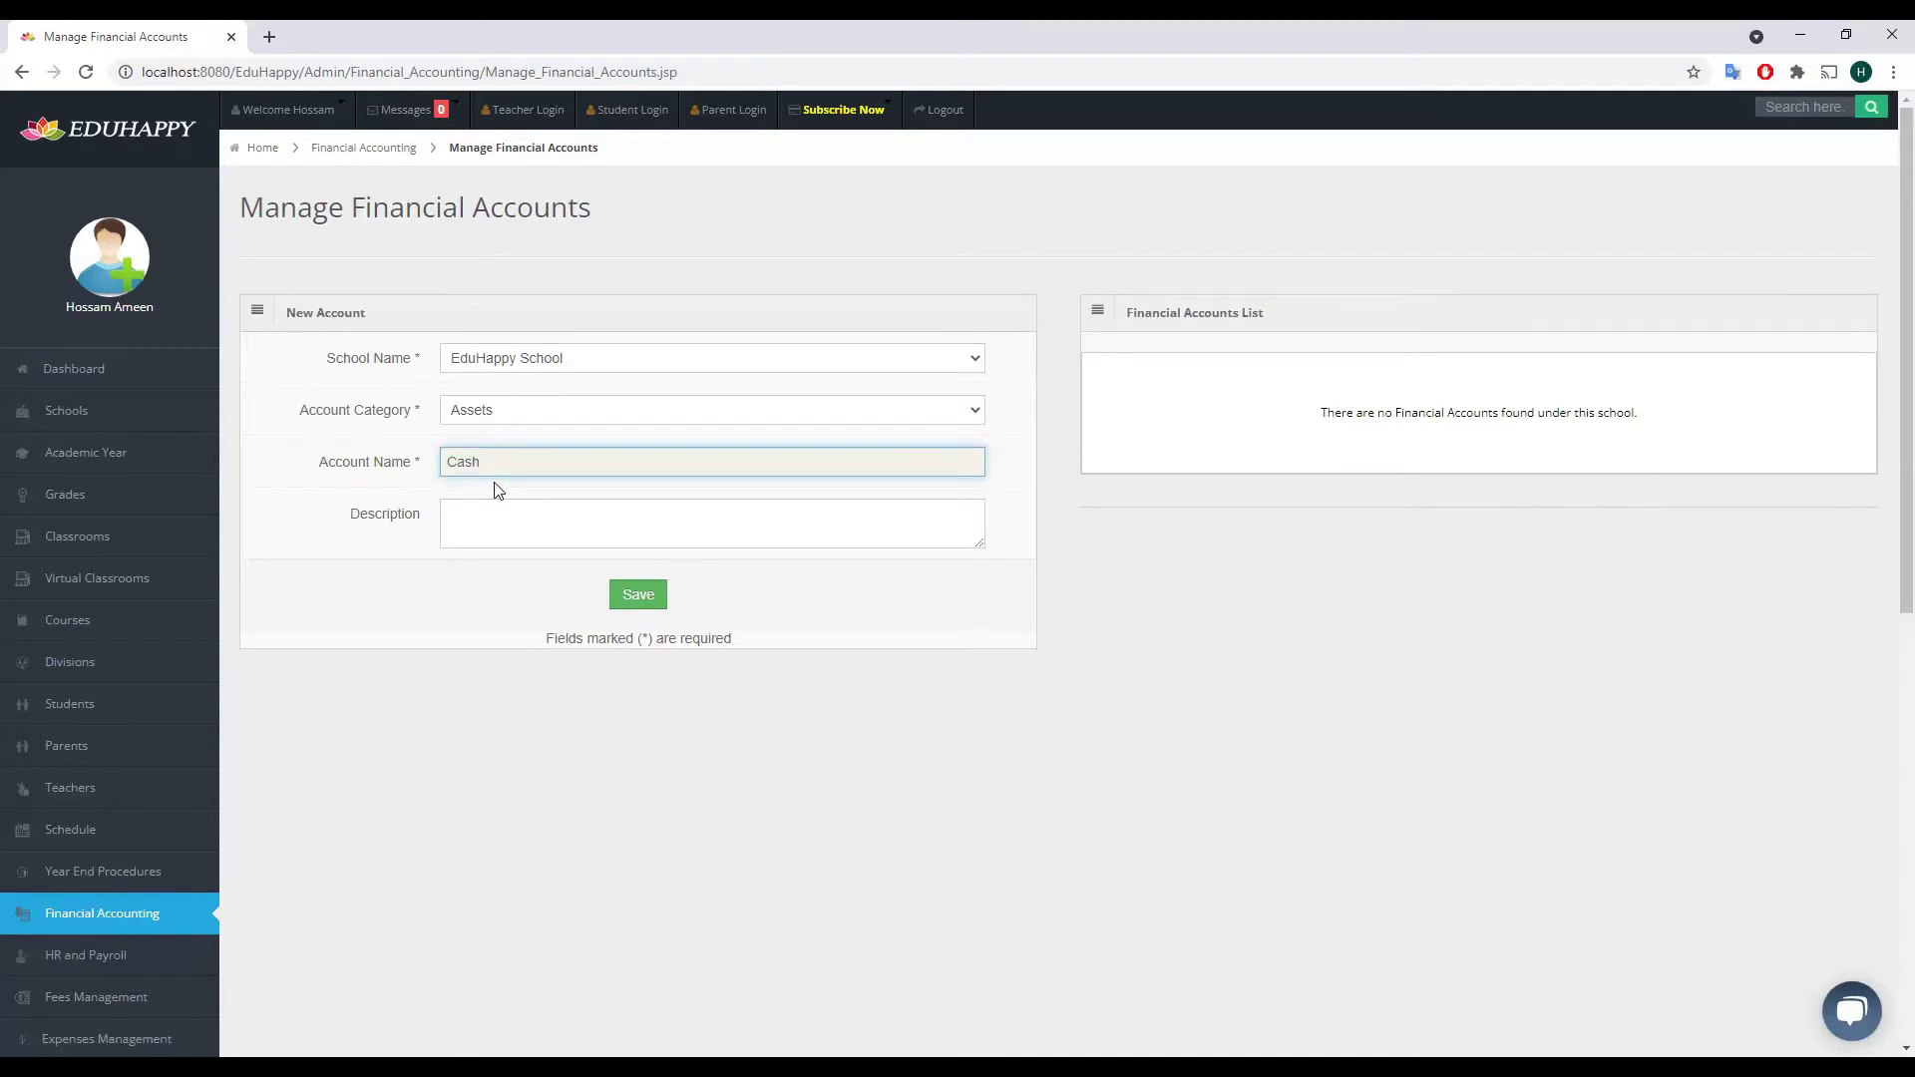
{"action": "key", "text": "Tab"}
{"action": "type", "text": "Cash"}
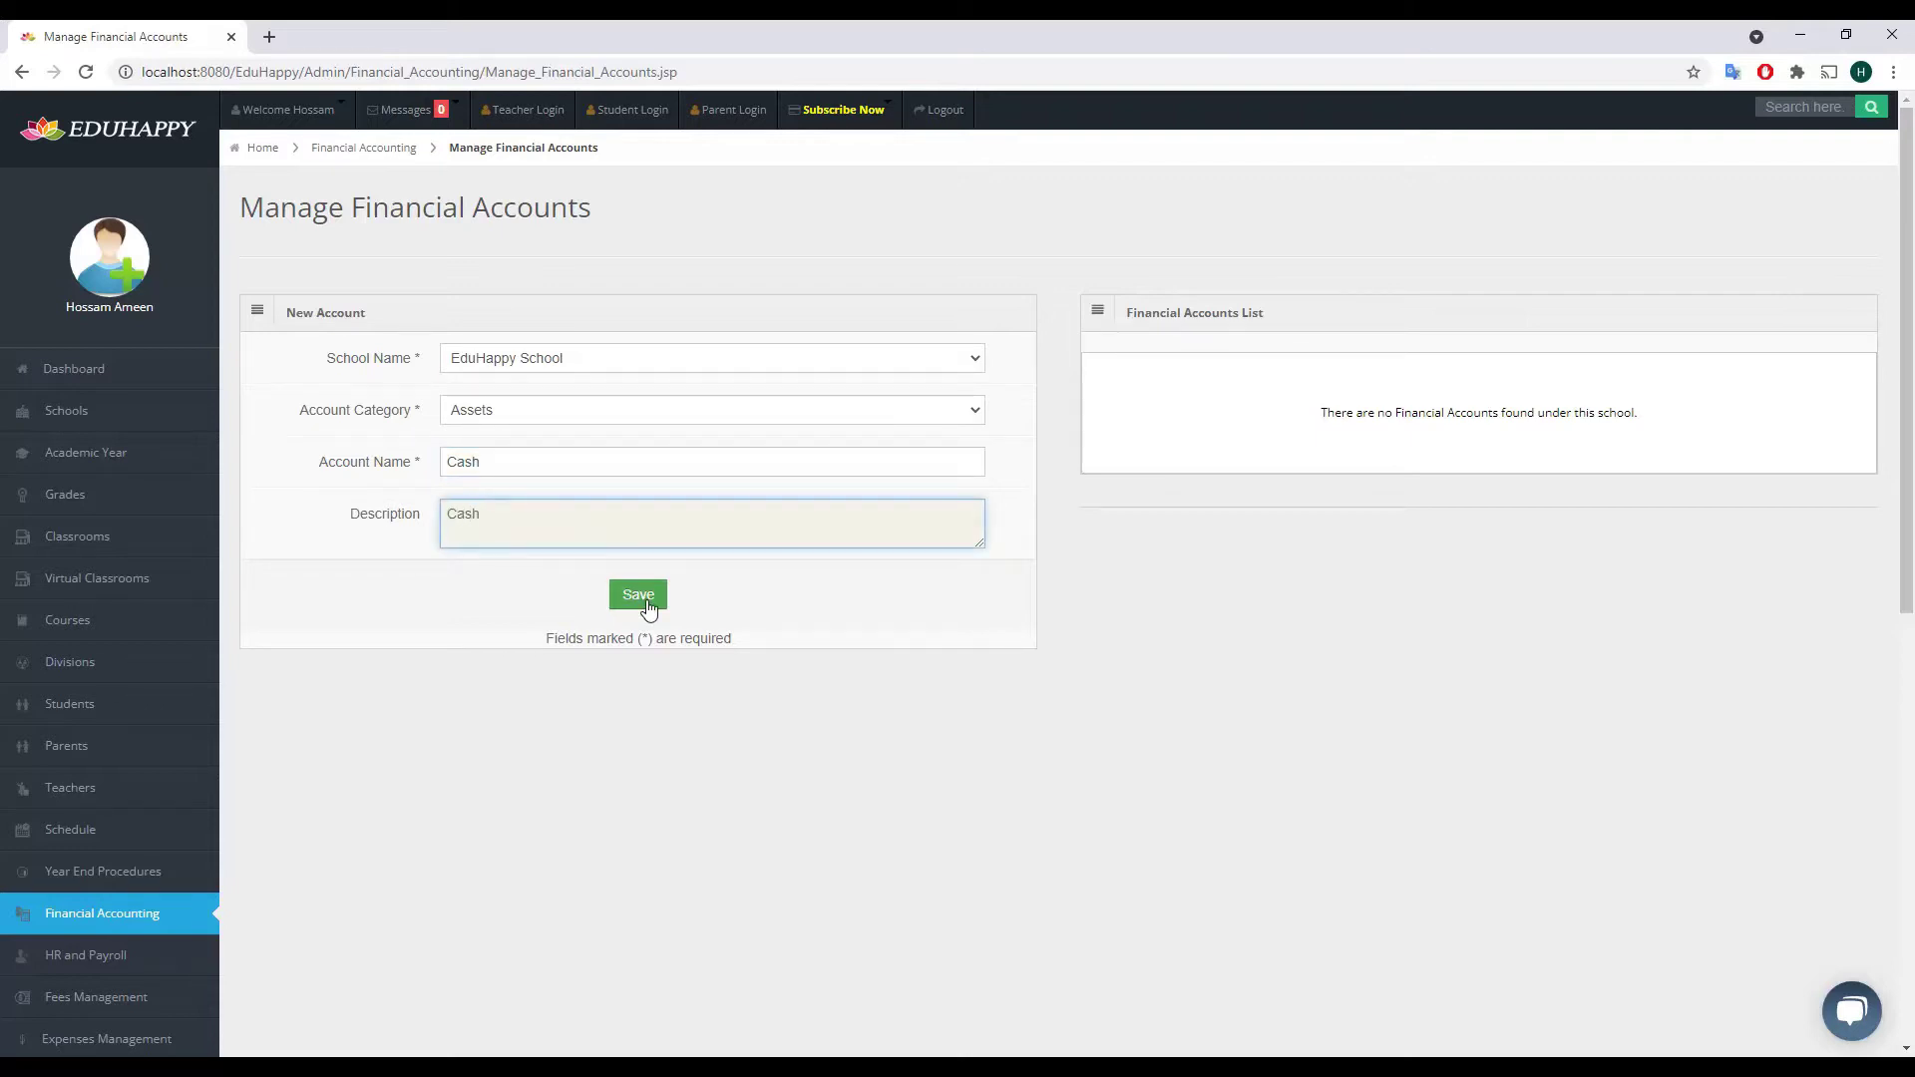
{"action": "left_click", "coordinate": [646, 600]}
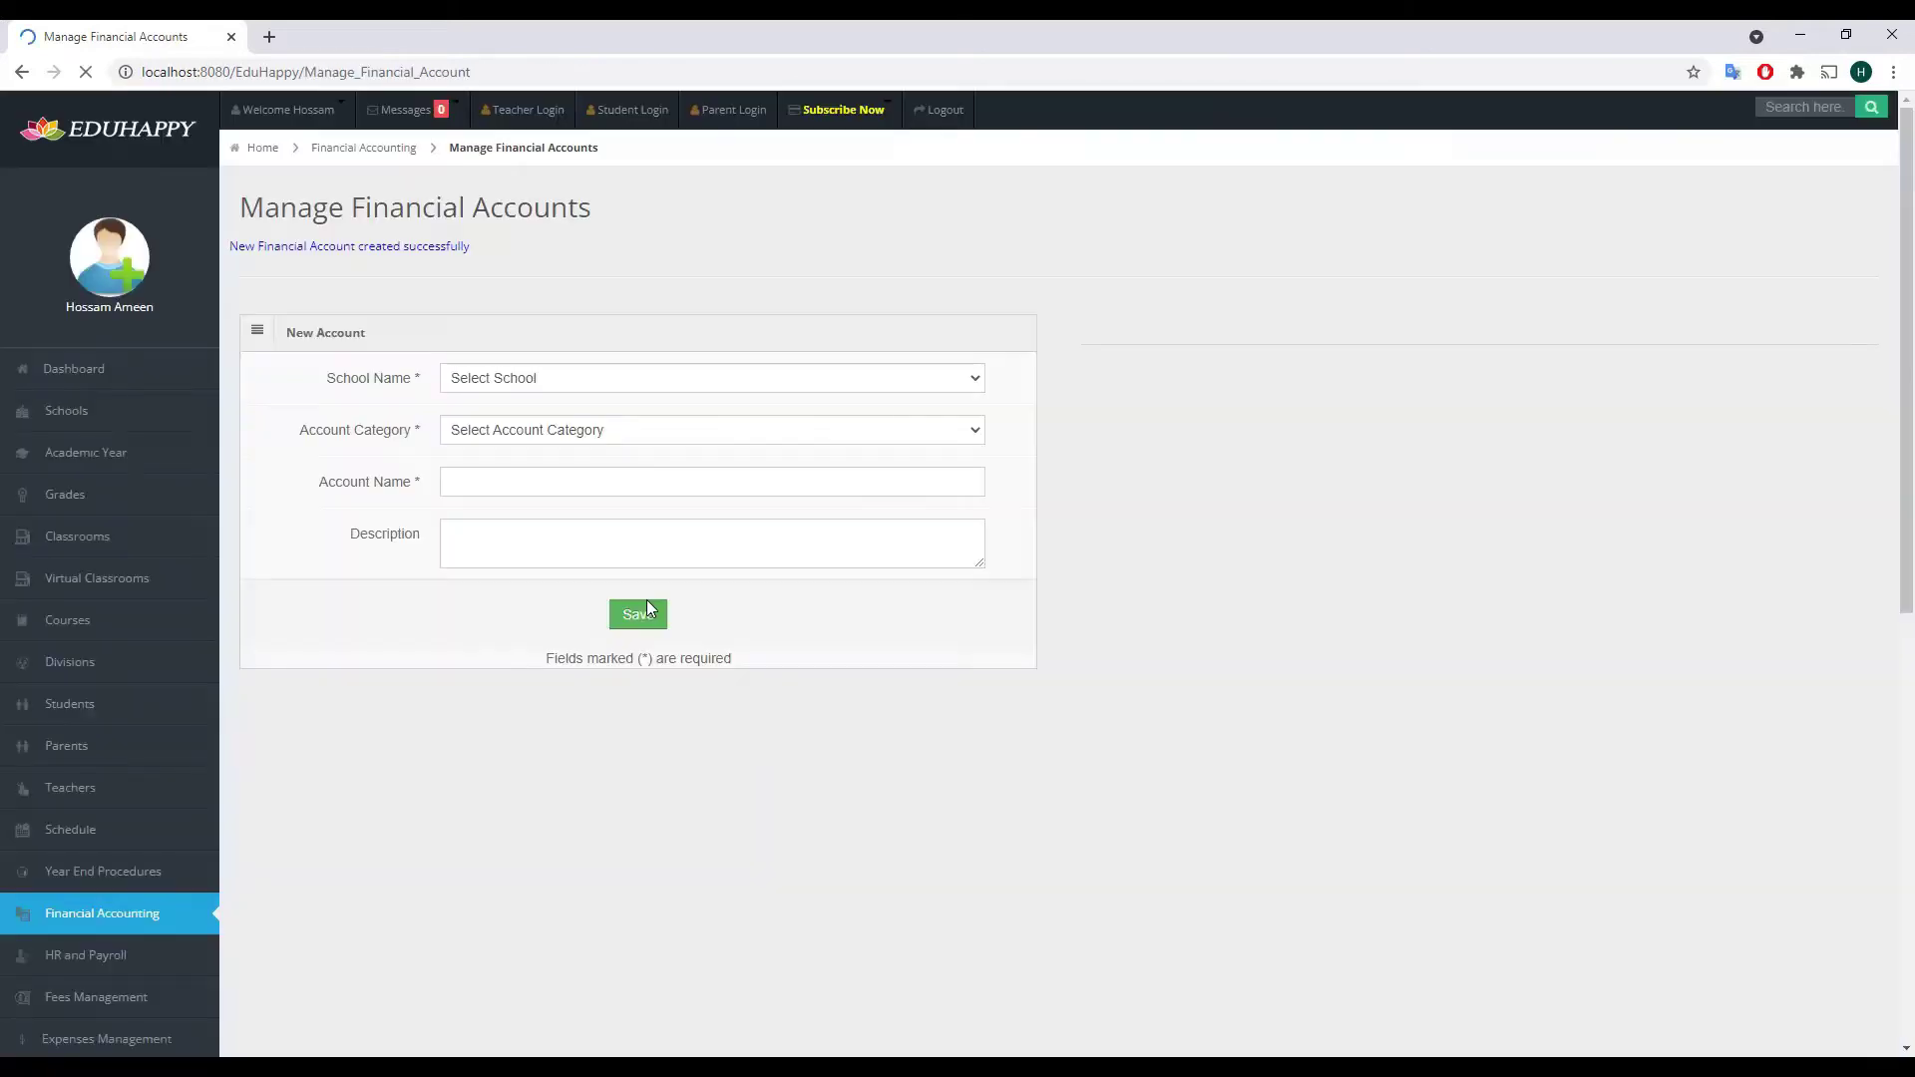
- Set up a second financial account for EduHappy School in the Assets category
{"action": "left_click", "coordinate": [597, 384]}
{"action": "left_click", "coordinate": [560, 439]}
{"action": "left_click", "coordinate": [559, 435]}
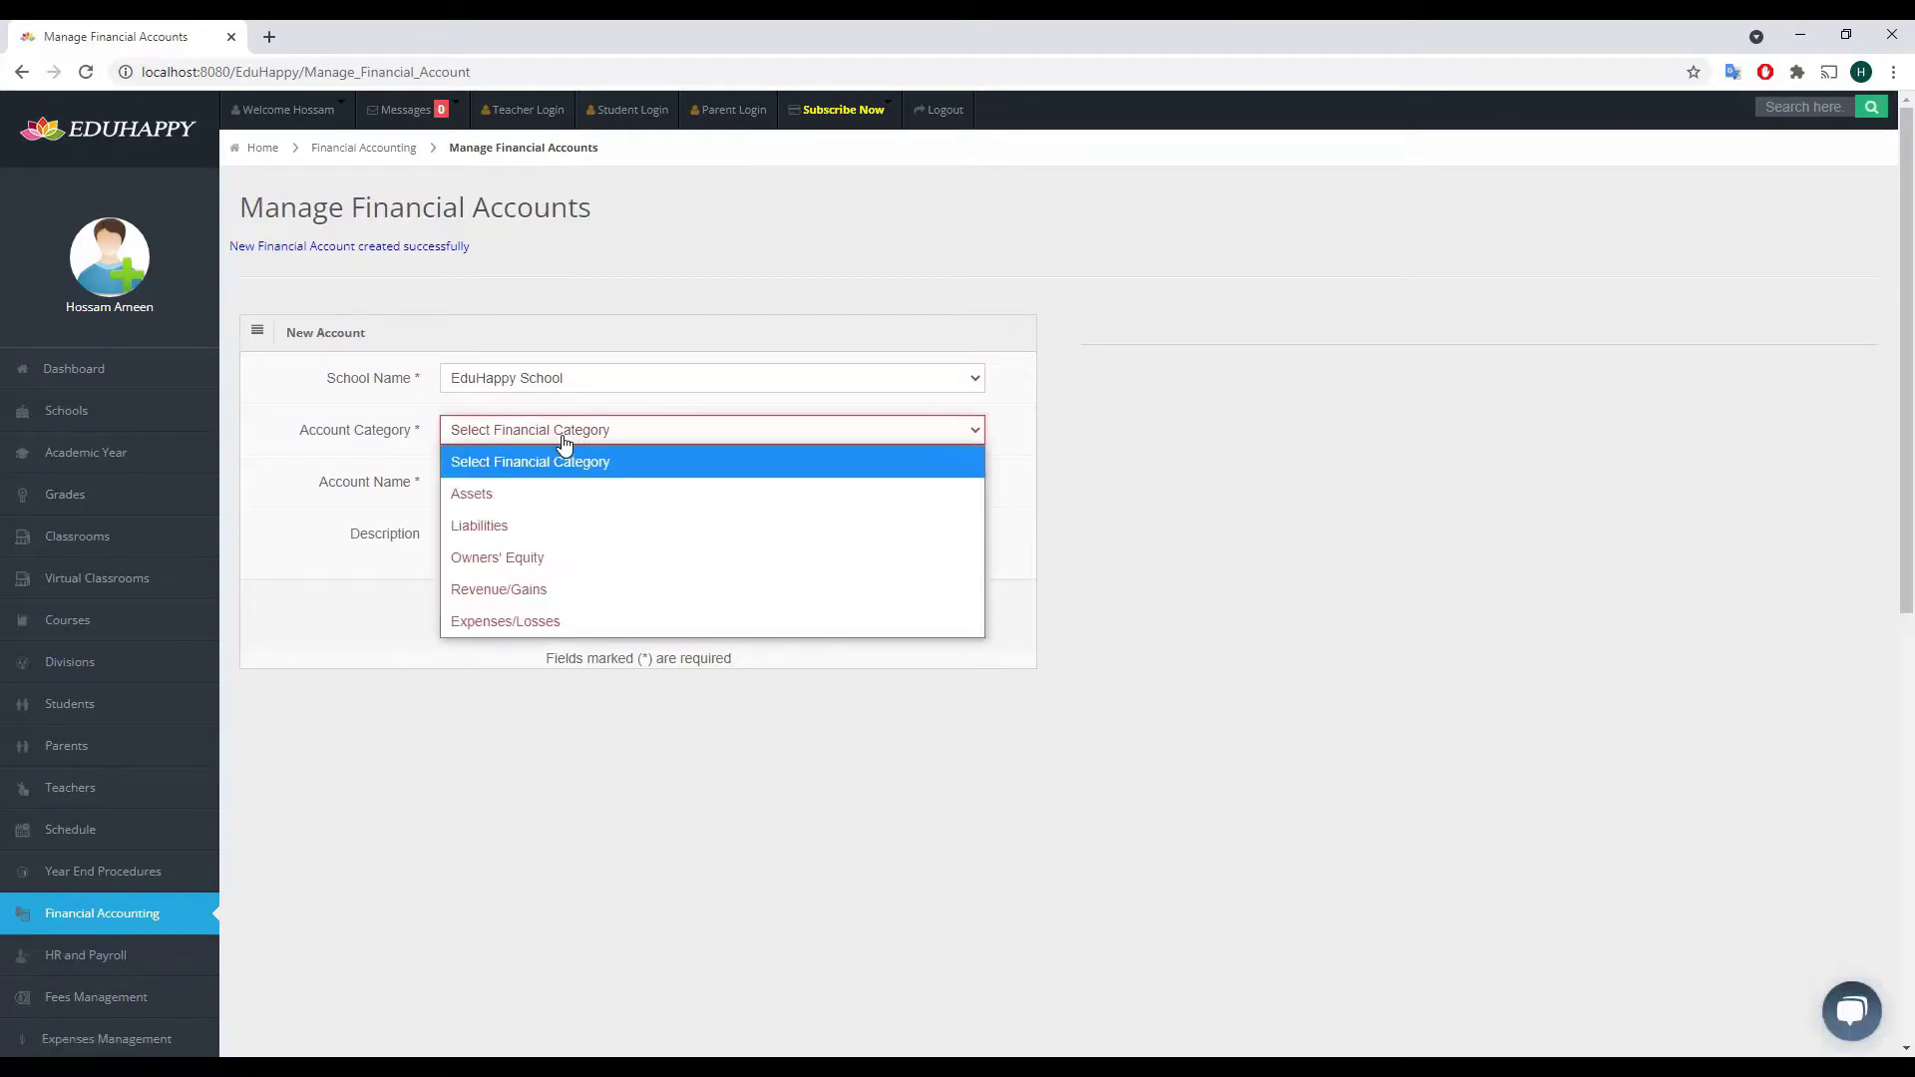
{"action": "left_click", "coordinate": [556, 494]}
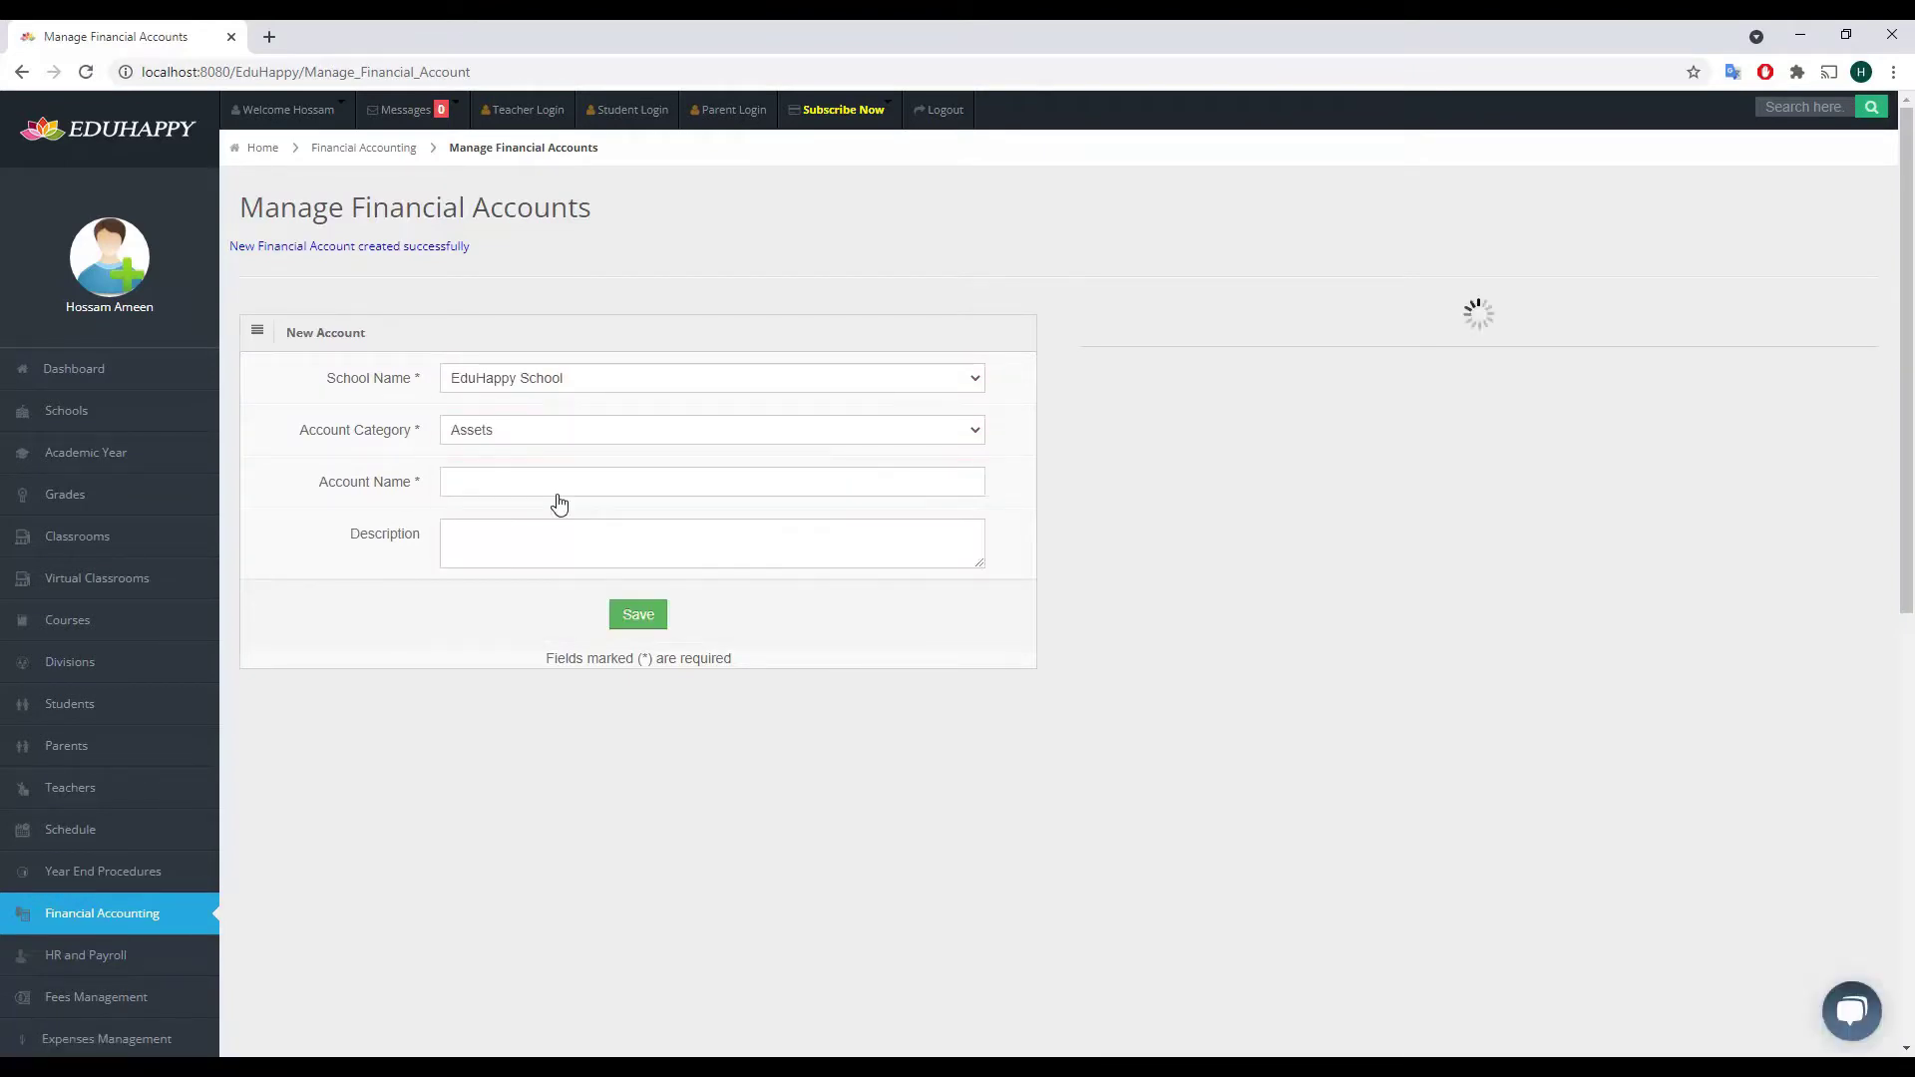
- Enter Account Receivable as both the account name and description, and save the second account
{"action": "left_click", "coordinate": [503, 486]}
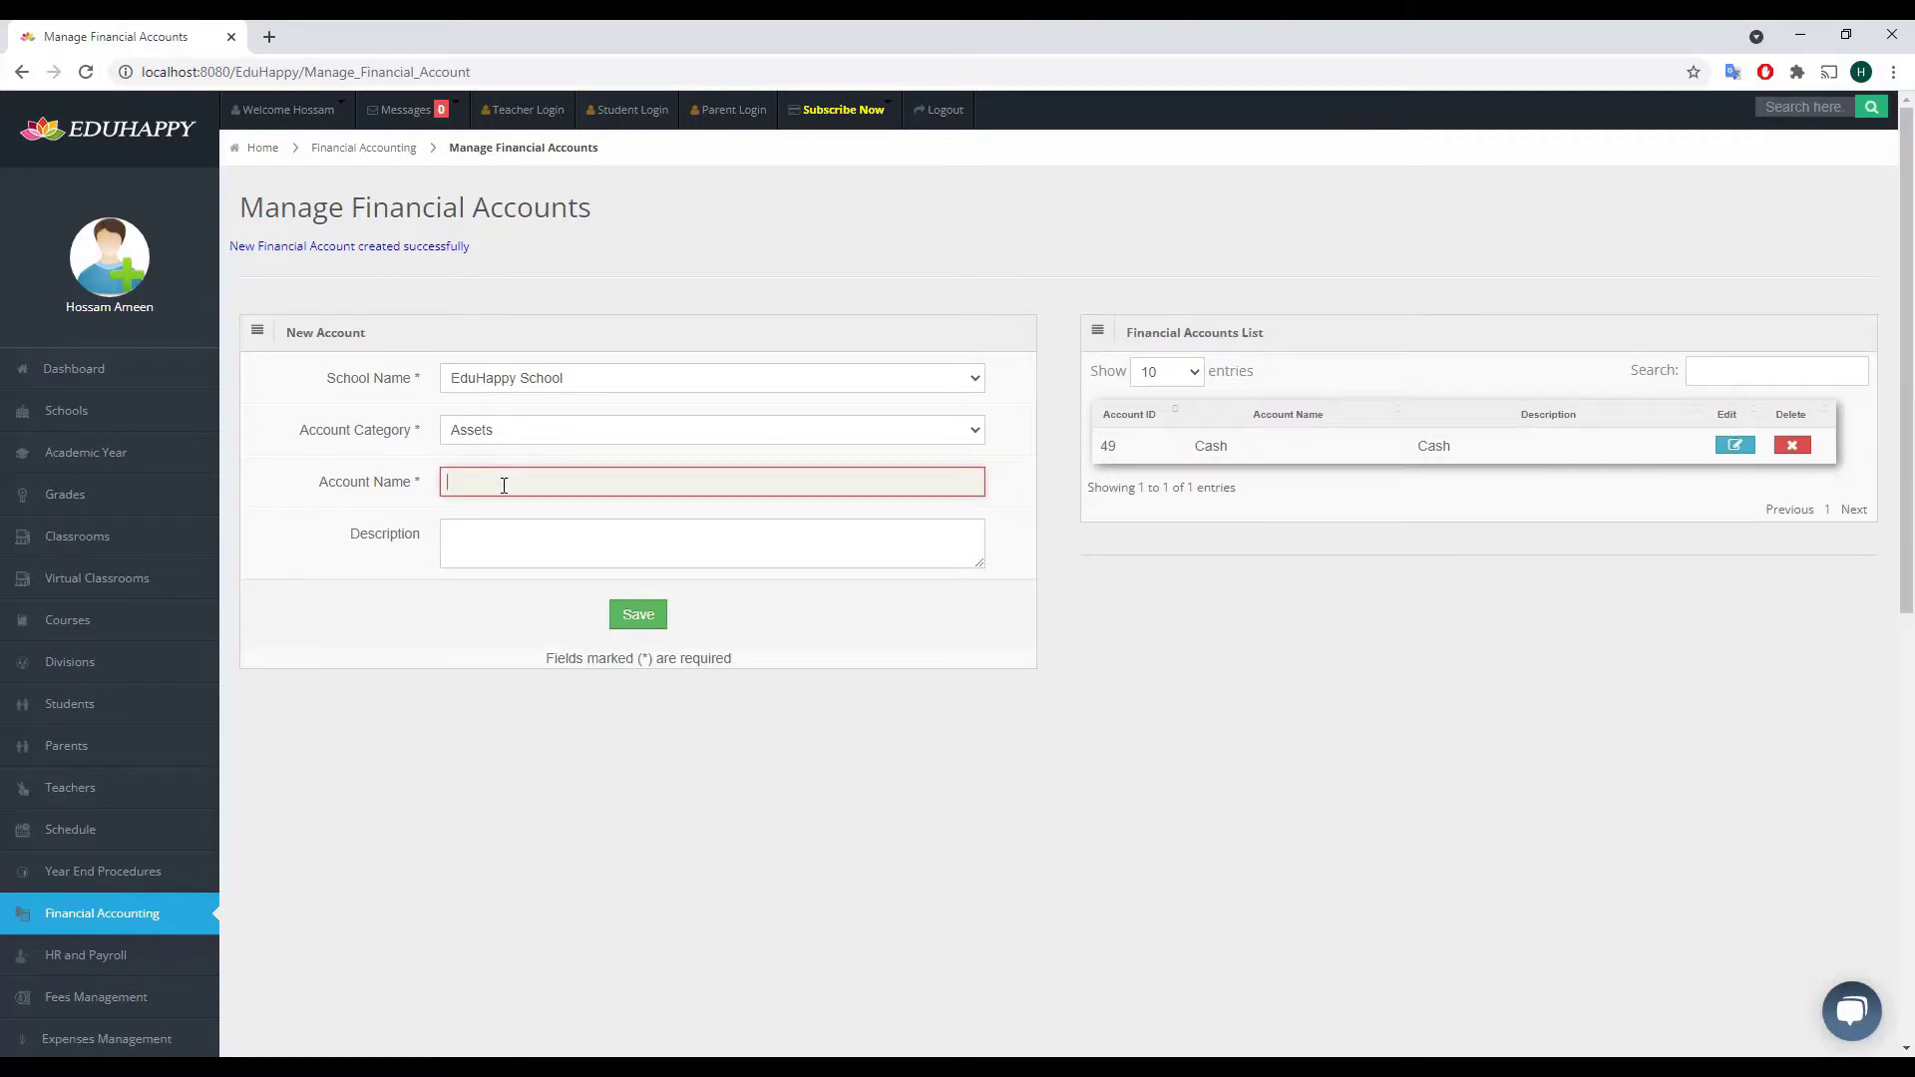
{"action": "type", "text": "Account Receivable"}
{"action": "left_click_drag", "start_coordinate": [582, 482], "coordinate": [385, 476]}
{"action": "key", "text": "ctrl+c"}
{"action": "left_click", "coordinate": [599, 544]}
{"action": "key", "text": "ctrl+v"}
{"action": "left_click", "coordinate": [638, 615]}
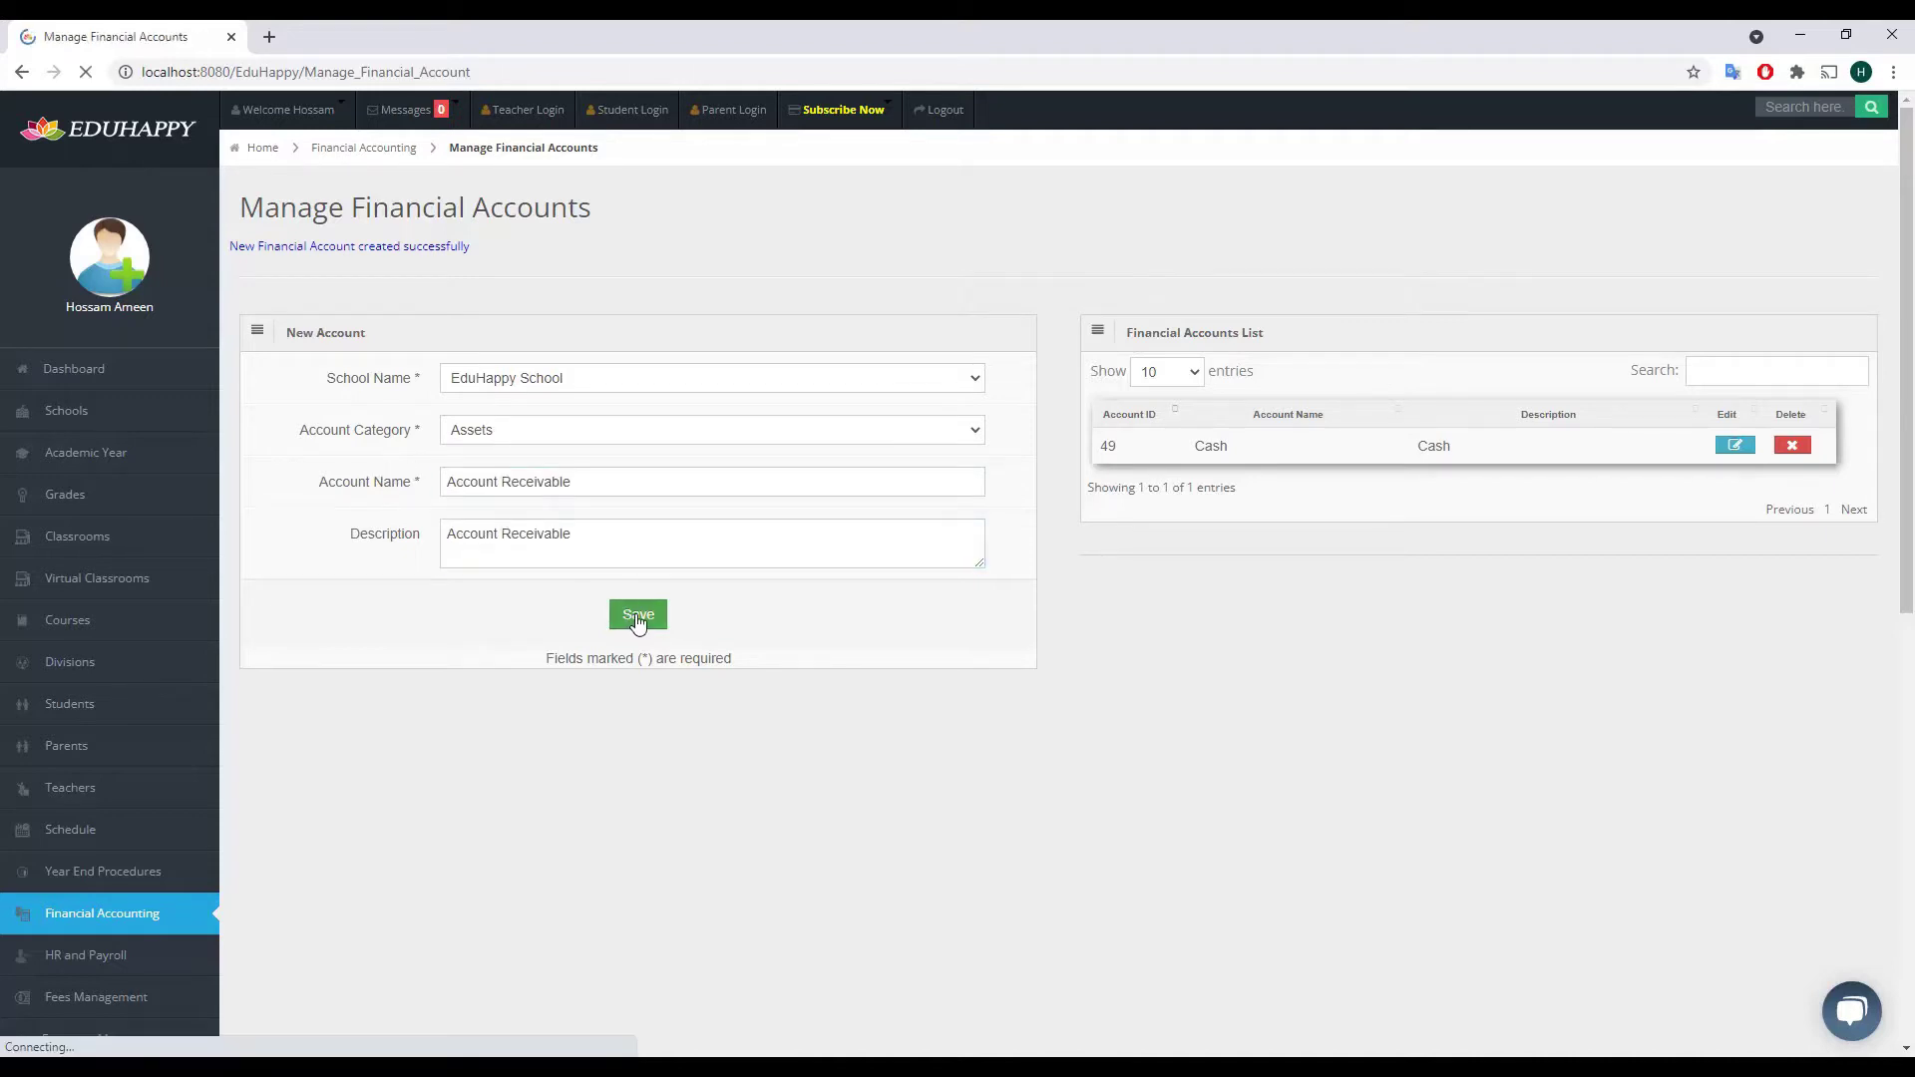
- Return to the Fee Types page and choose EduHappy School for the new fee type
{"action": "scroll", "coordinate": [277, 748], "scroll_direction": "down", "scroll_amount": 2}
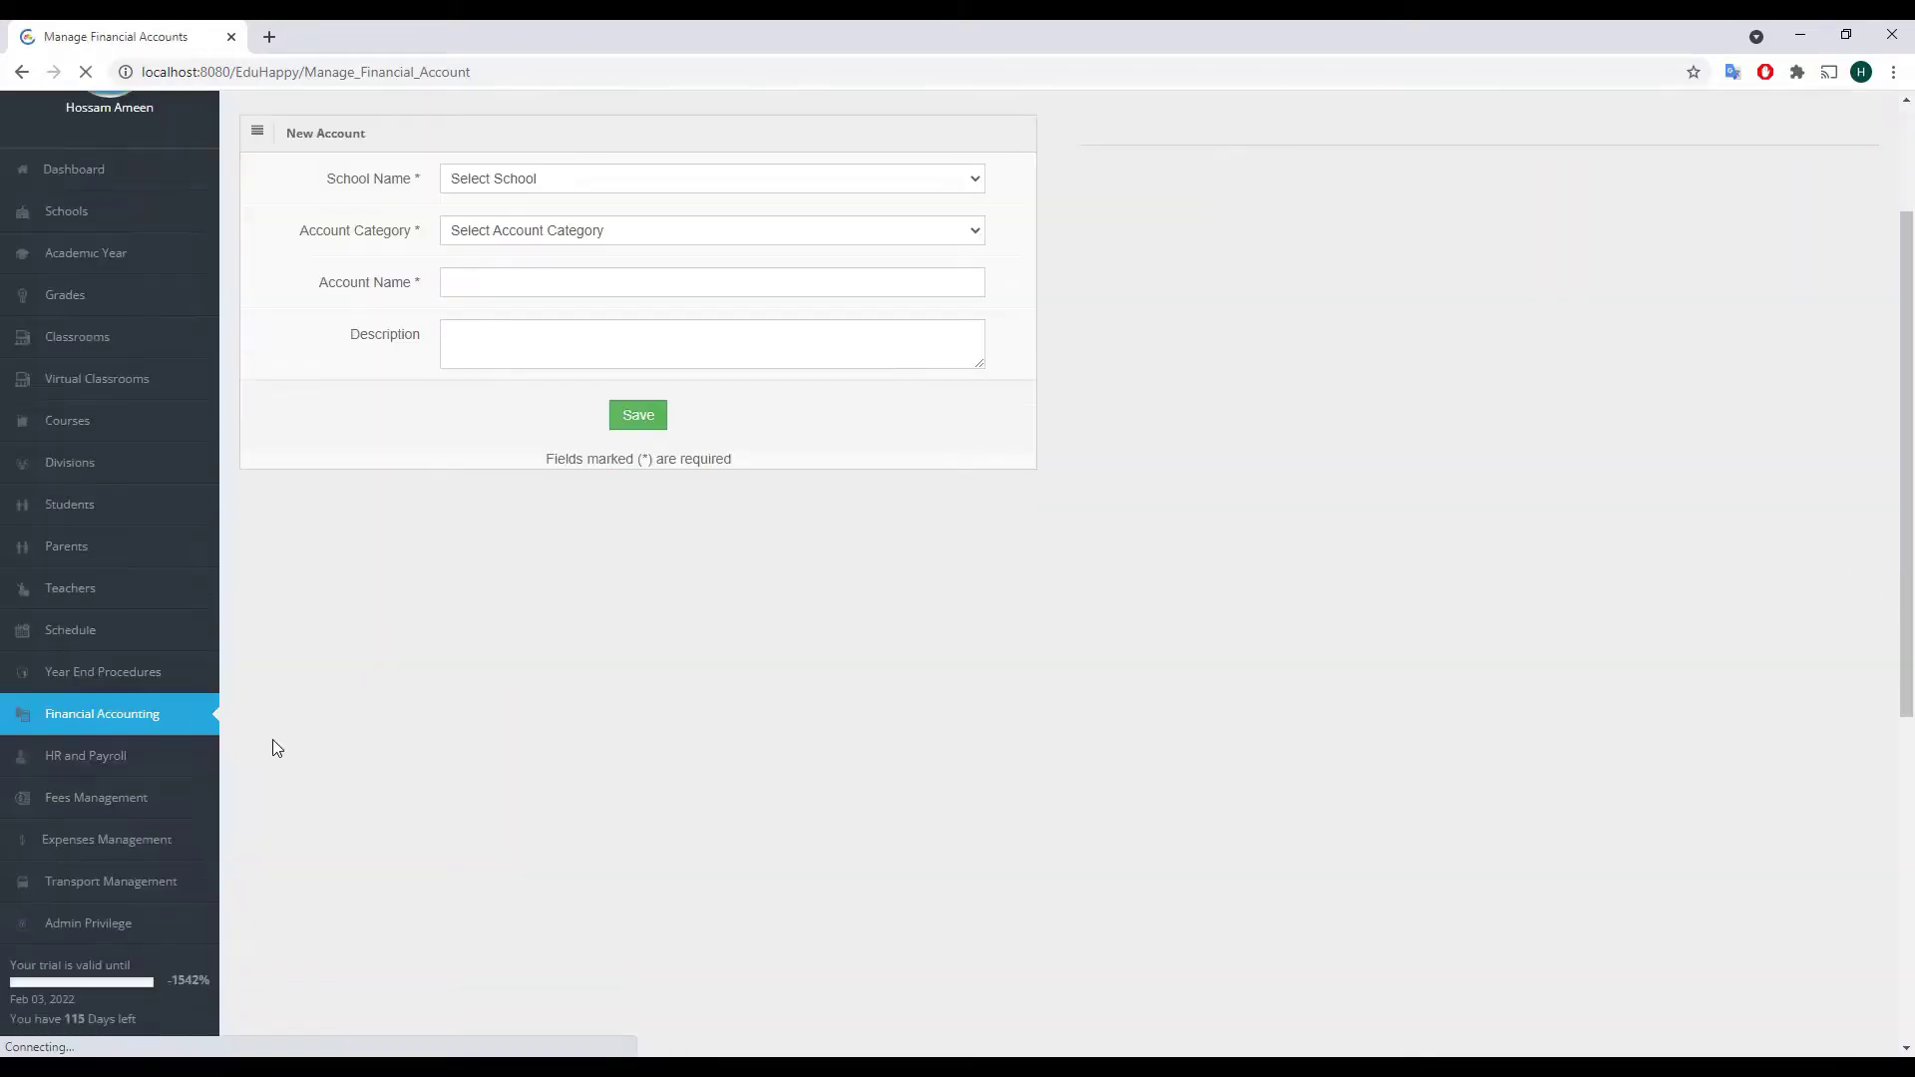
{"action": "left_click", "coordinate": [110, 808]}
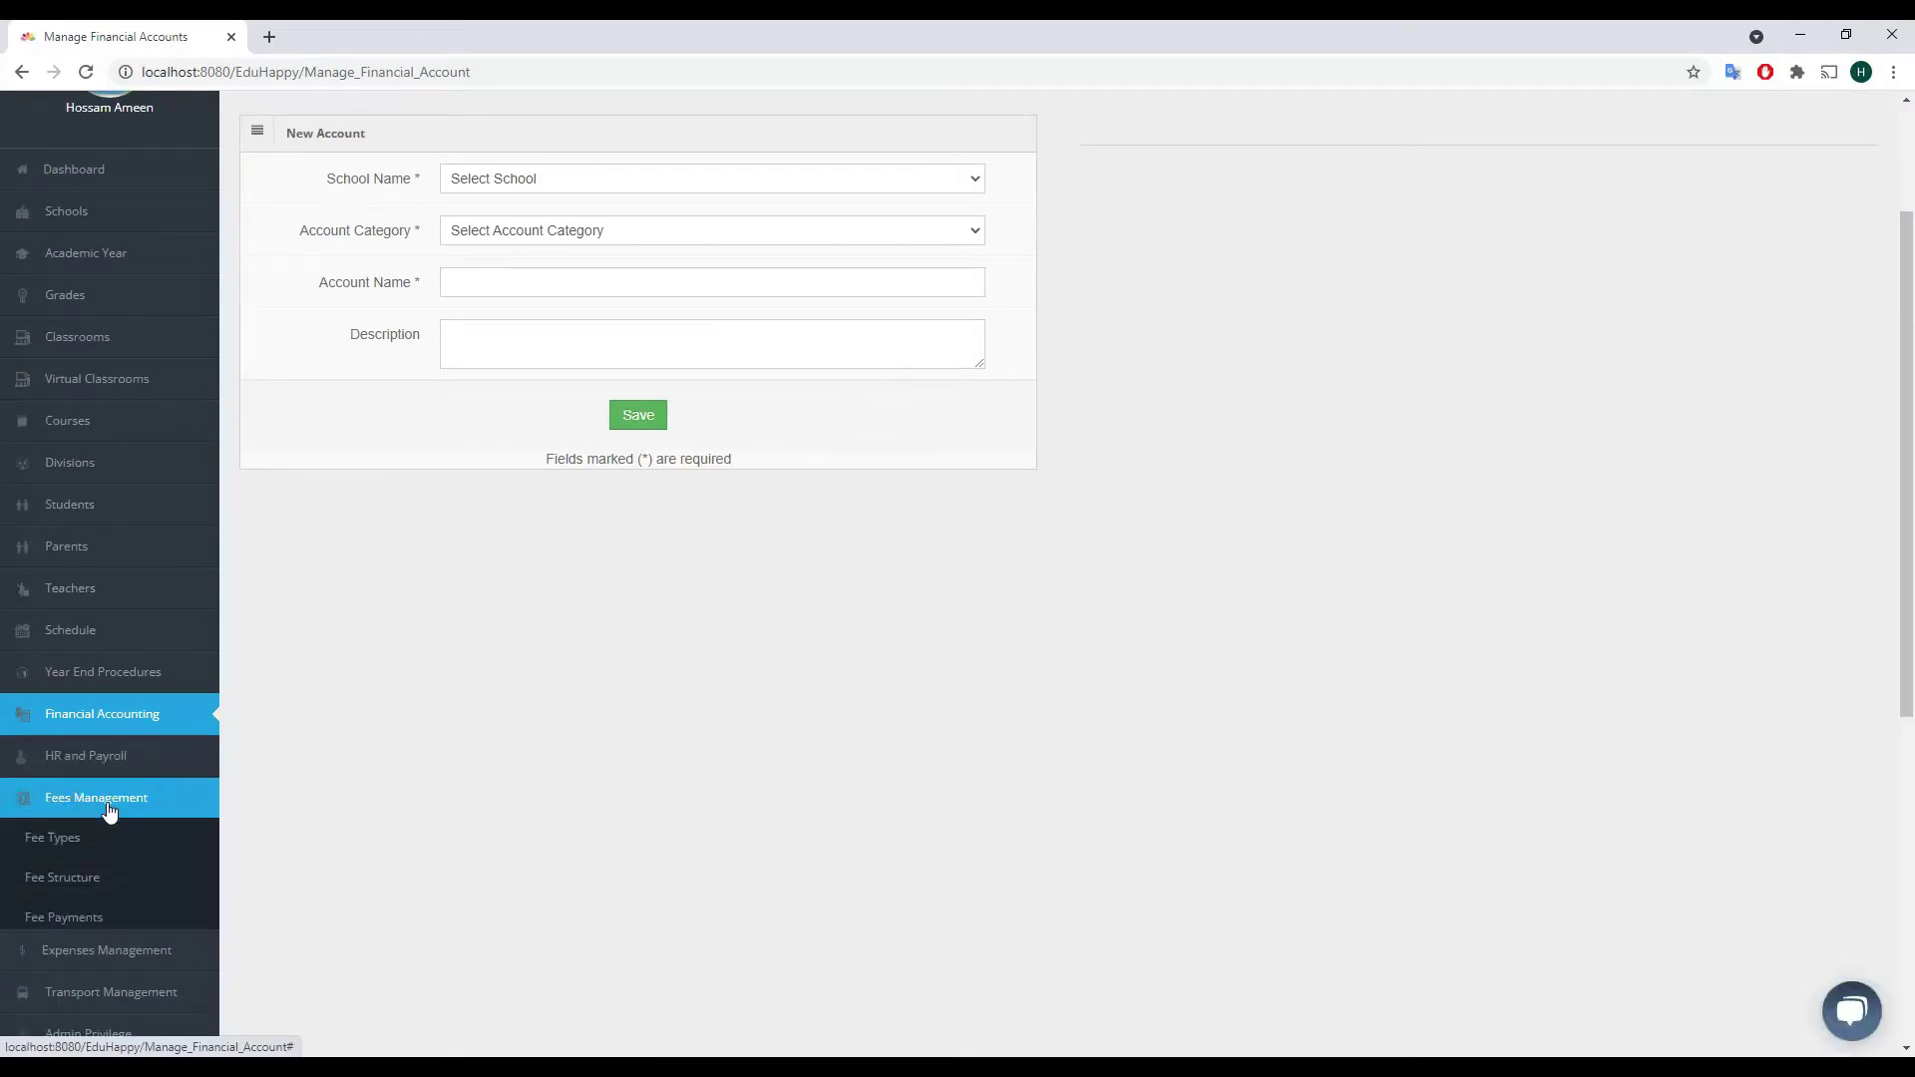
{"action": "left_click", "coordinate": [100, 843]}
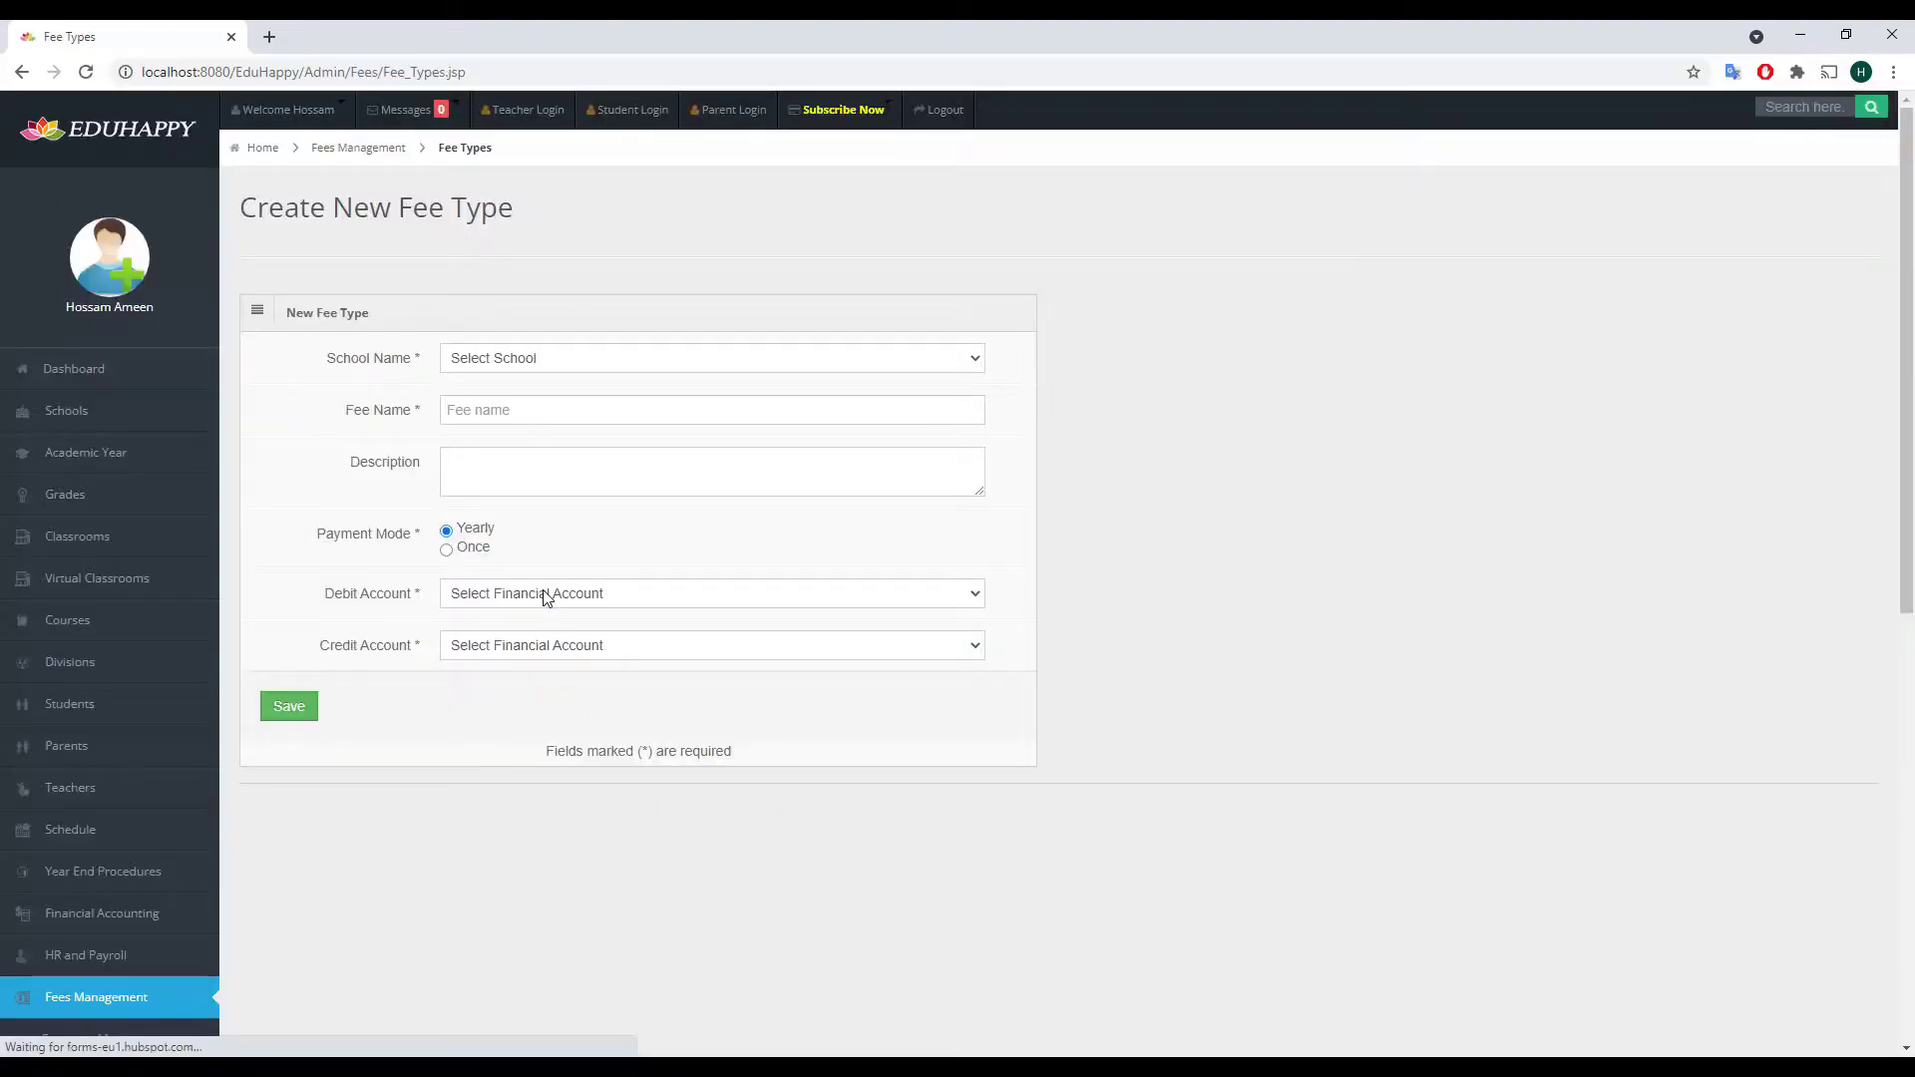
{"action": "left_click", "coordinate": [544, 595]}
{"action": "left_click", "coordinate": [552, 363]}
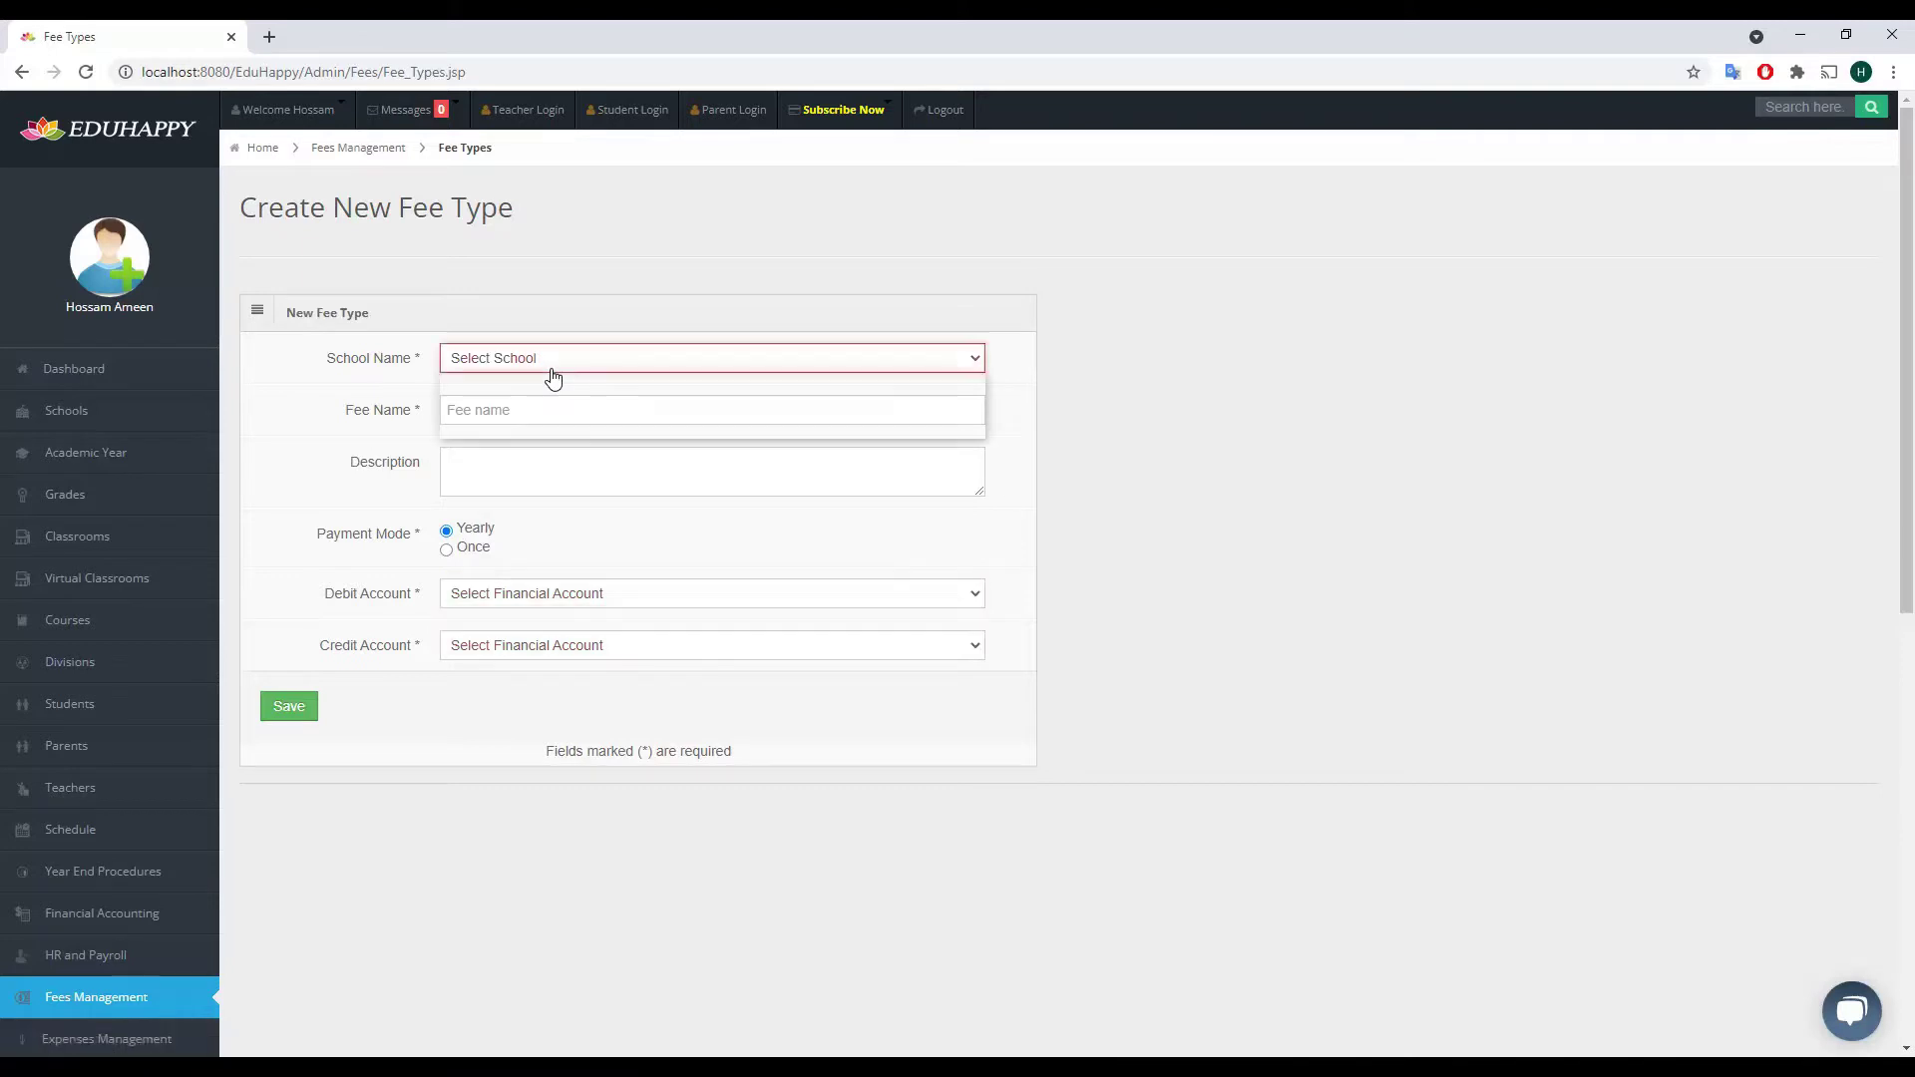
{"action": "left_click", "coordinate": [548, 415]}
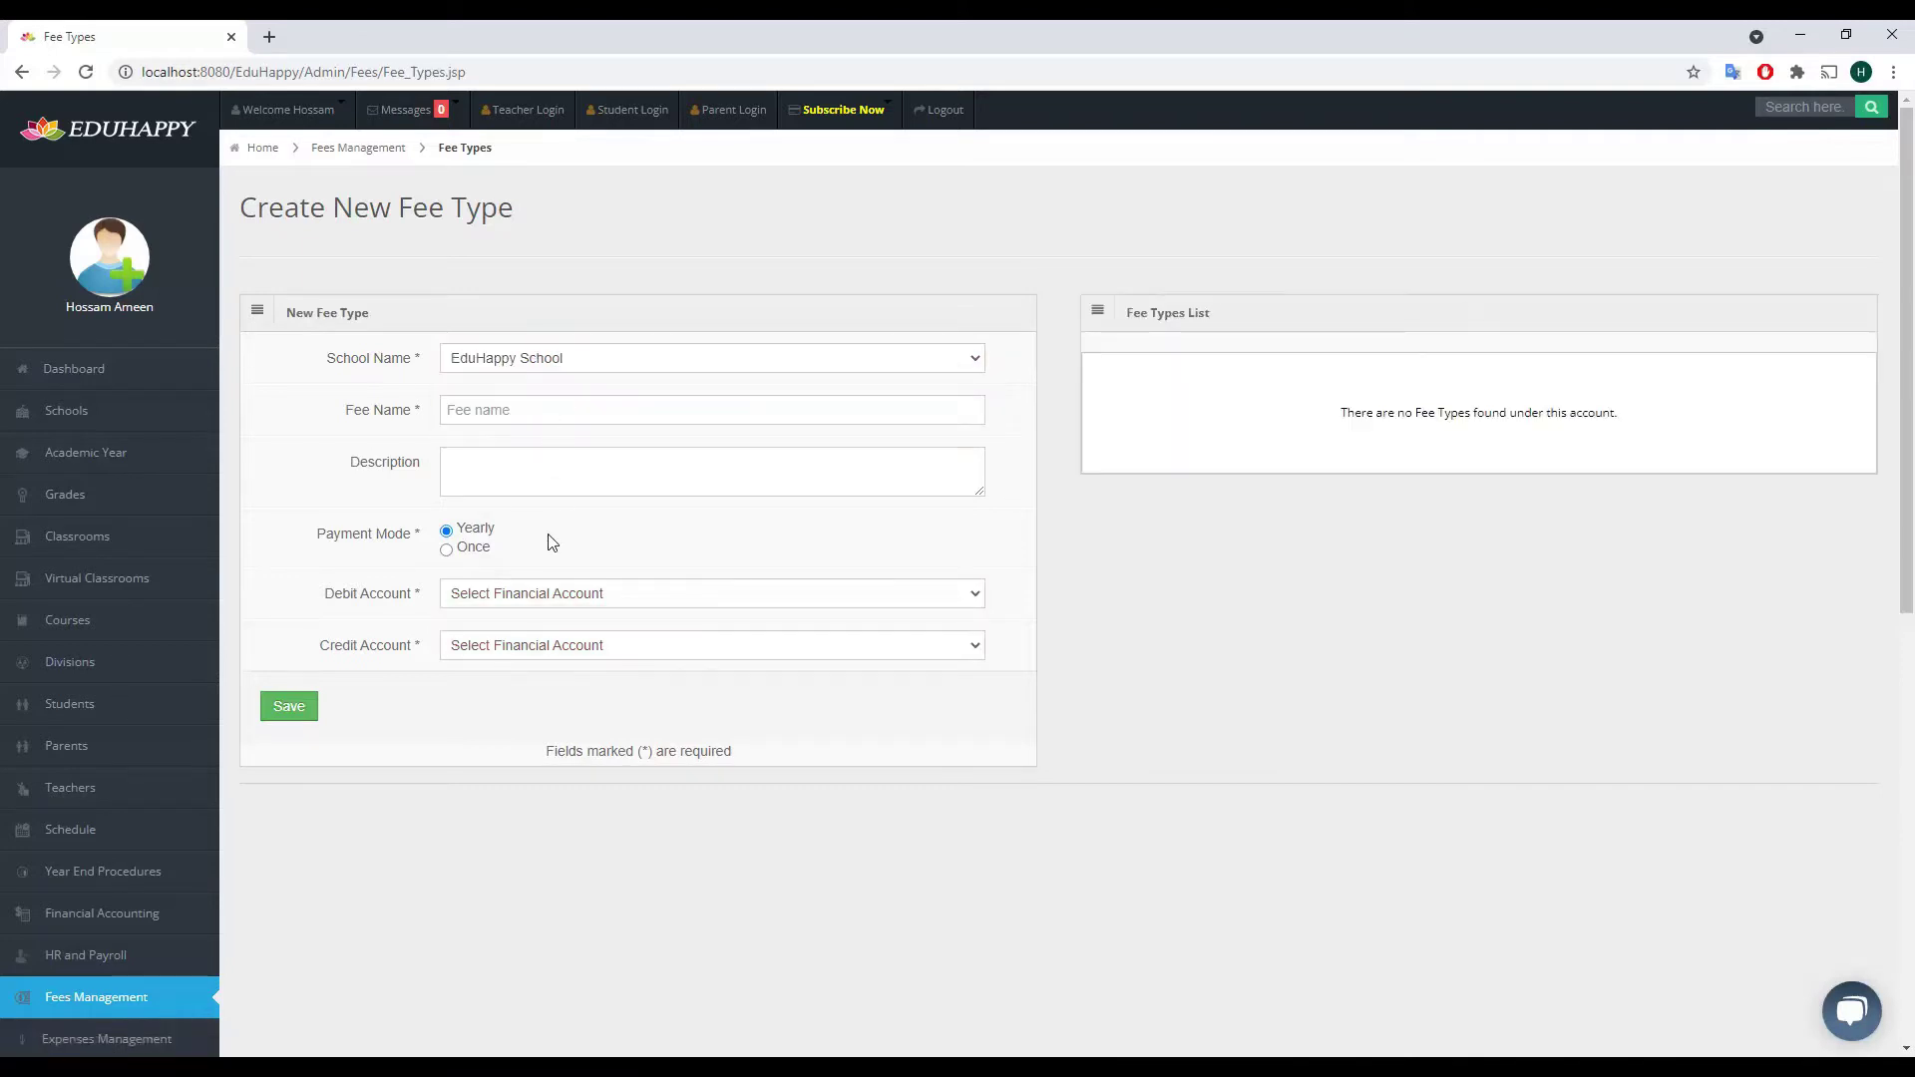
- Set the new fee type's debit account to Cash and its credit account to Account Receivable
{"action": "left_click", "coordinate": [558, 593]}
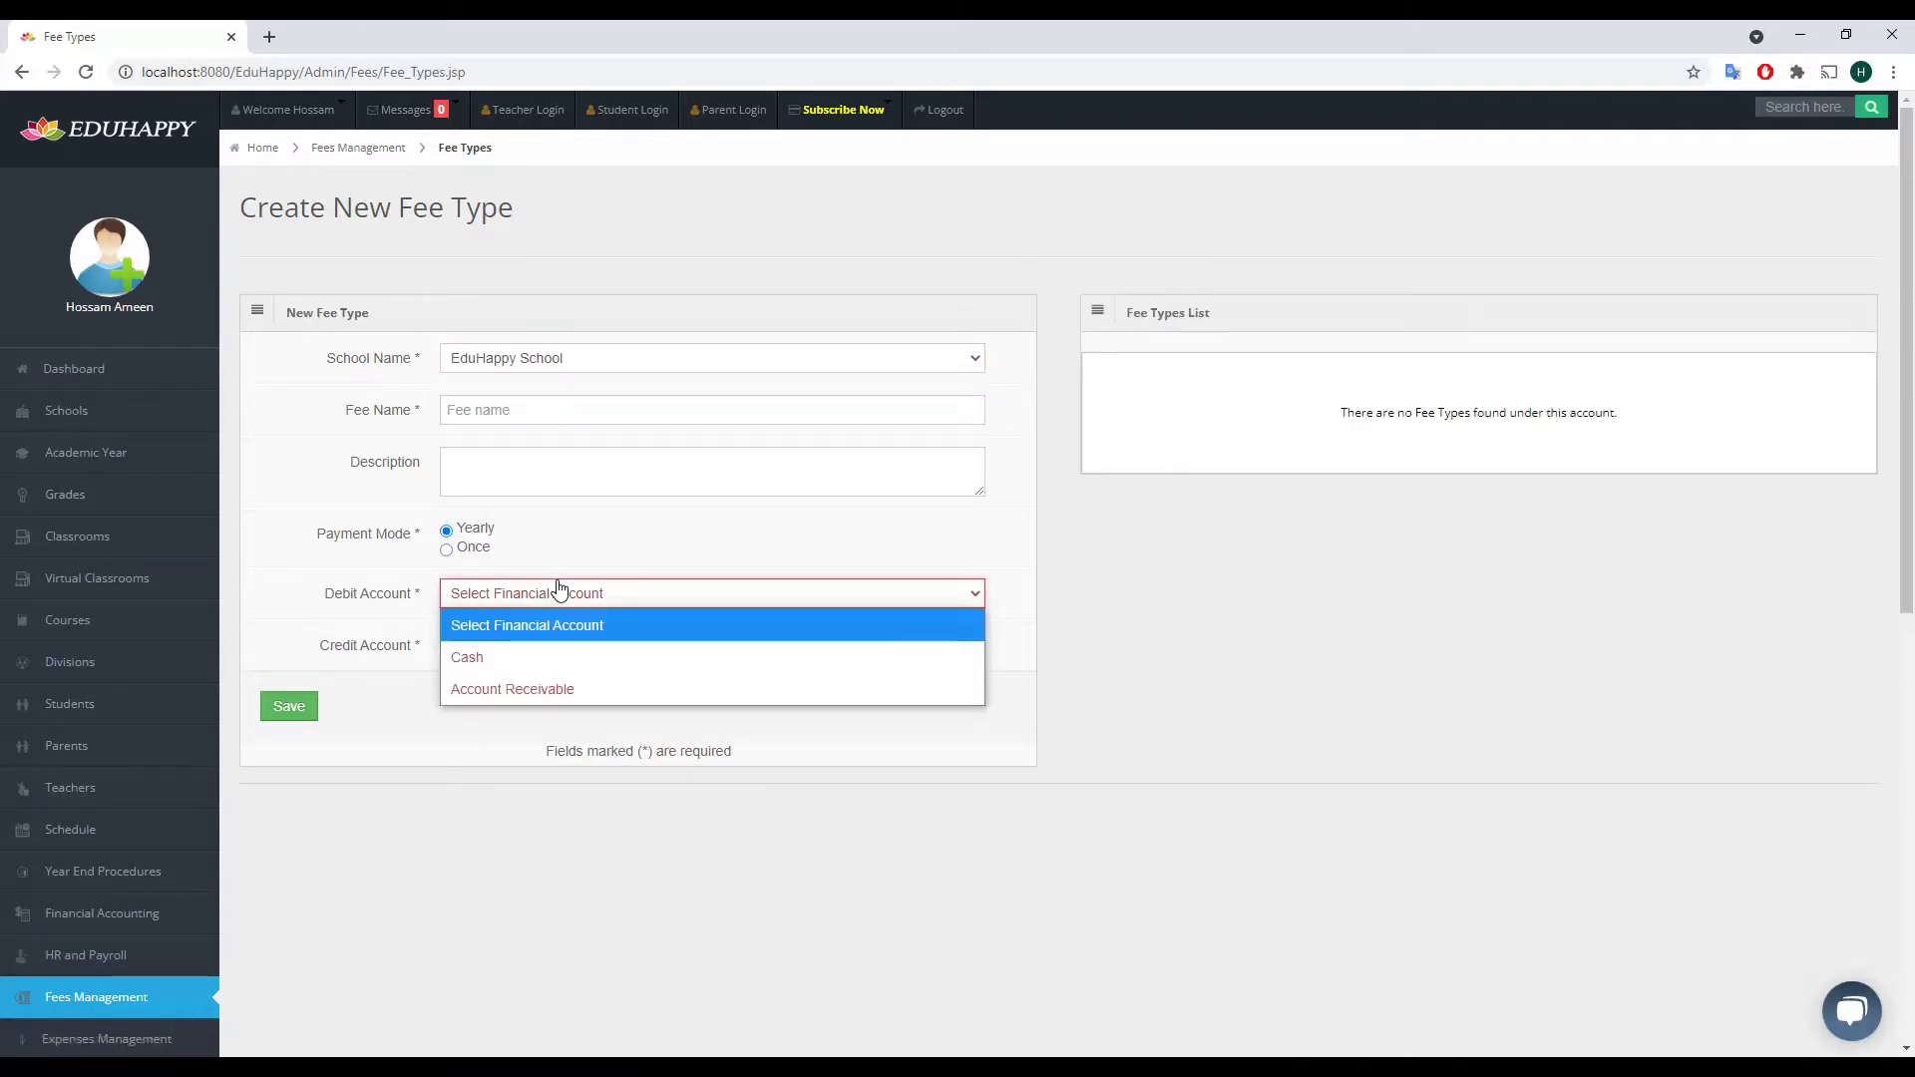
{"action": "left_click", "coordinate": [473, 660]}
{"action": "left_click", "coordinate": [474, 654]}
{"action": "left_click", "coordinate": [476, 708]}
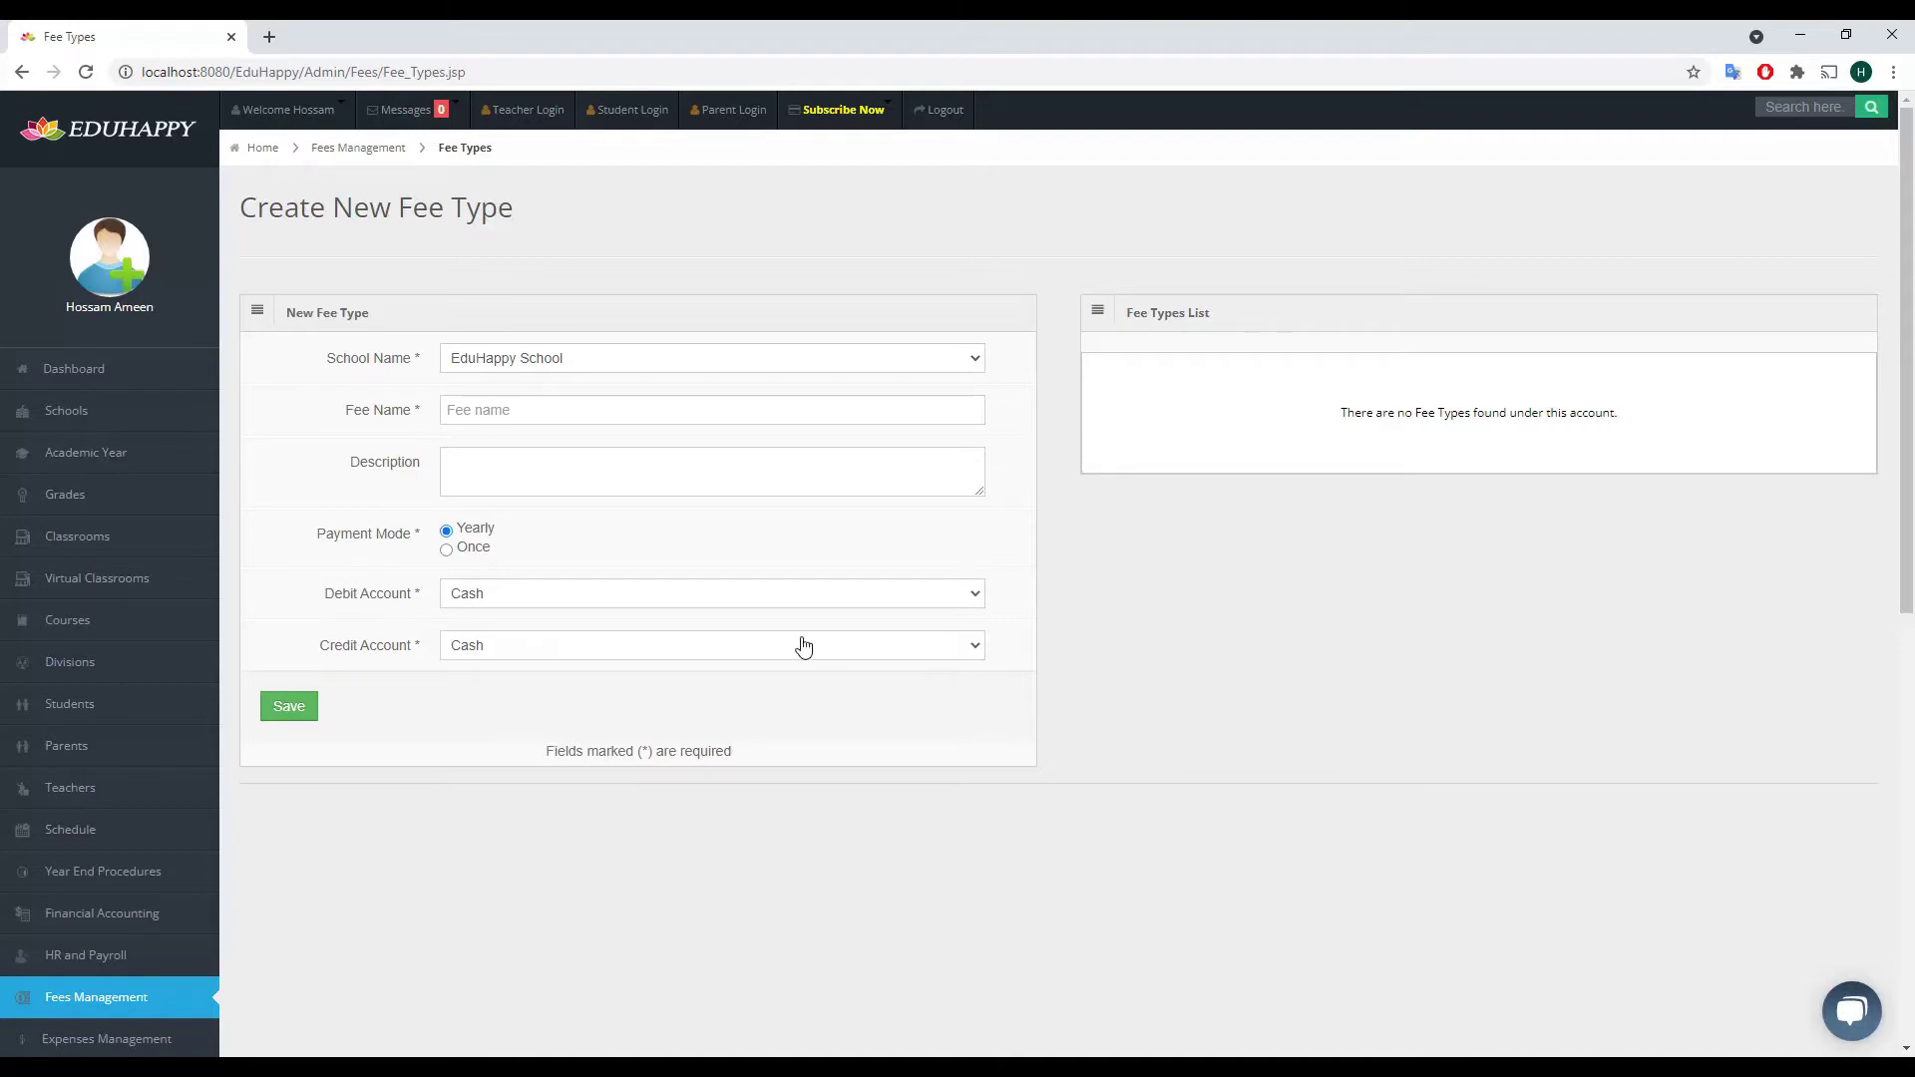
{"action": "left_click", "coordinate": [644, 361]}
{"action": "left_click", "coordinate": [644, 362]}
{"action": "left_click", "coordinate": [492, 595]}
{"action": "left_click", "coordinate": [487, 653]}
{"action": "left_click", "coordinate": [507, 648]}
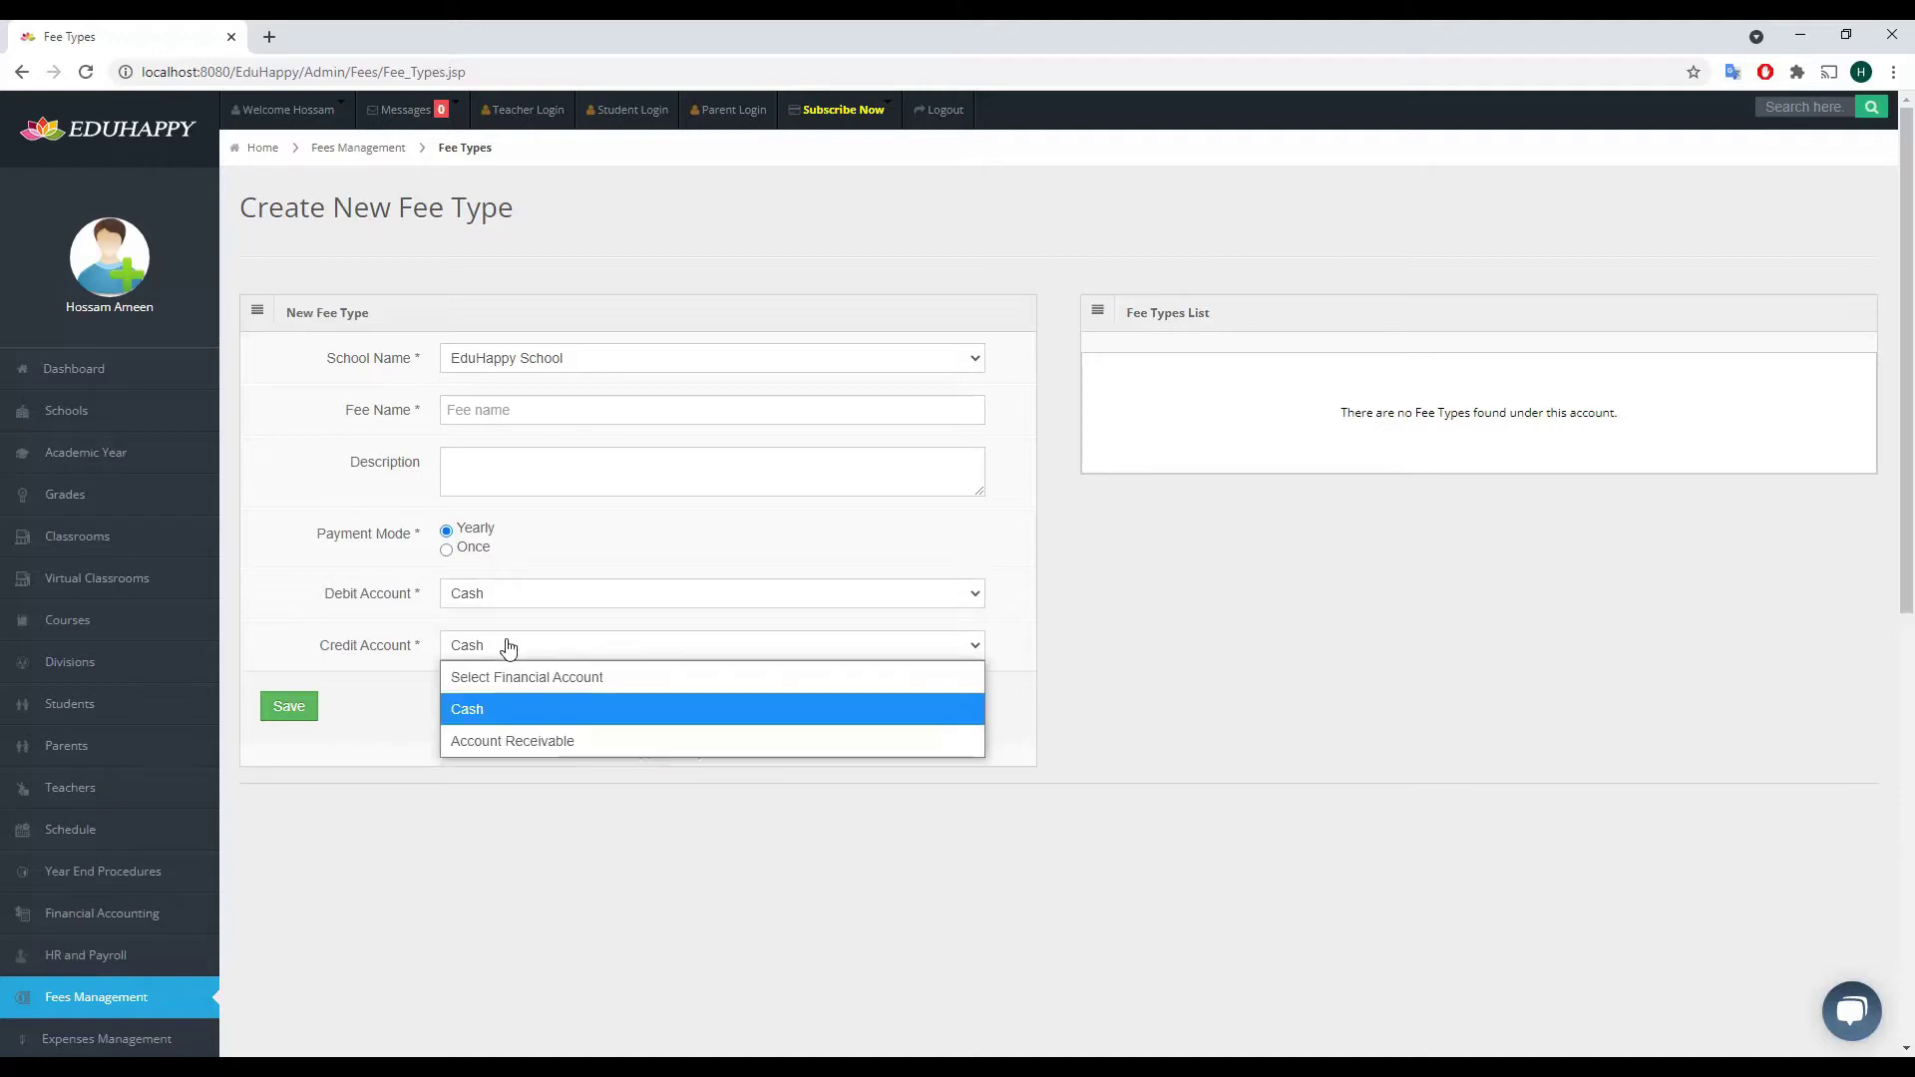
{"action": "left_click", "coordinate": [505, 750]}
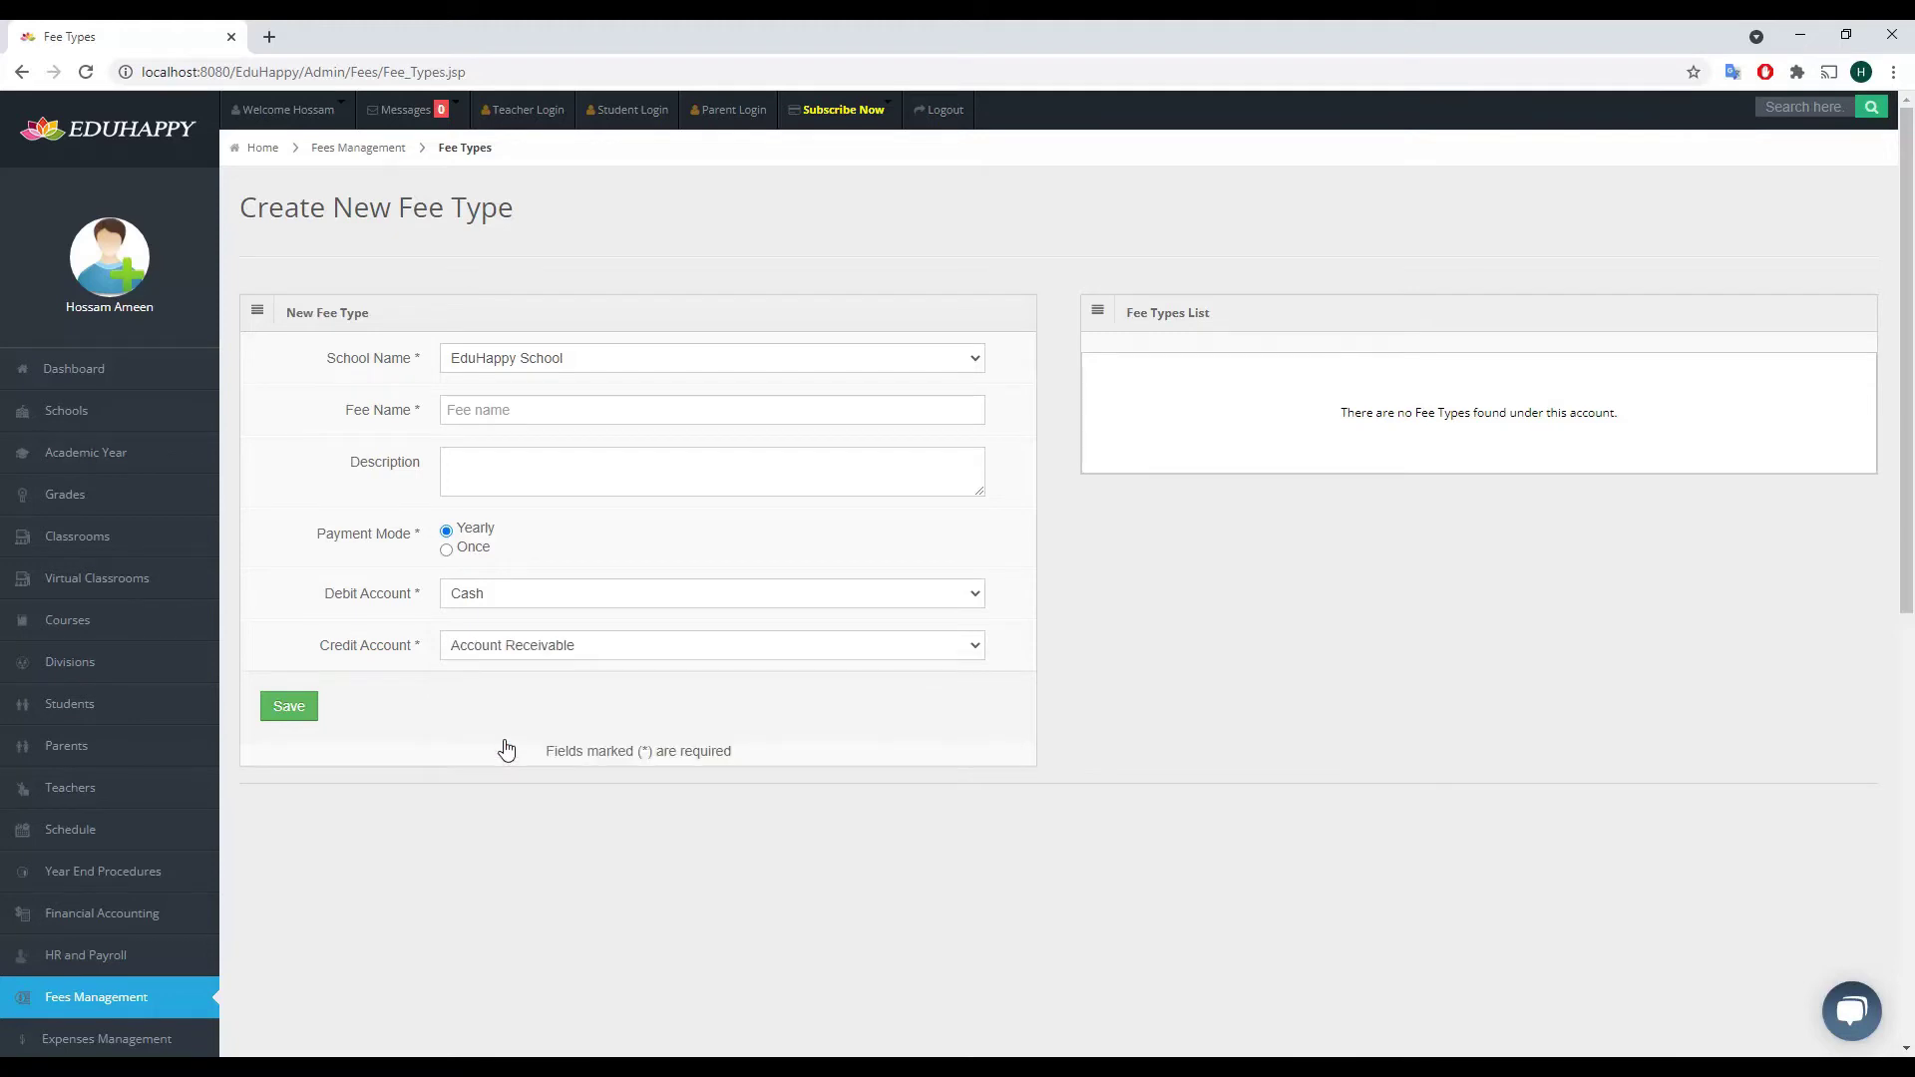
- Name the new fee type tuition, describe it as Tuition, and save it
{"action": "left_click", "coordinate": [465, 415]}
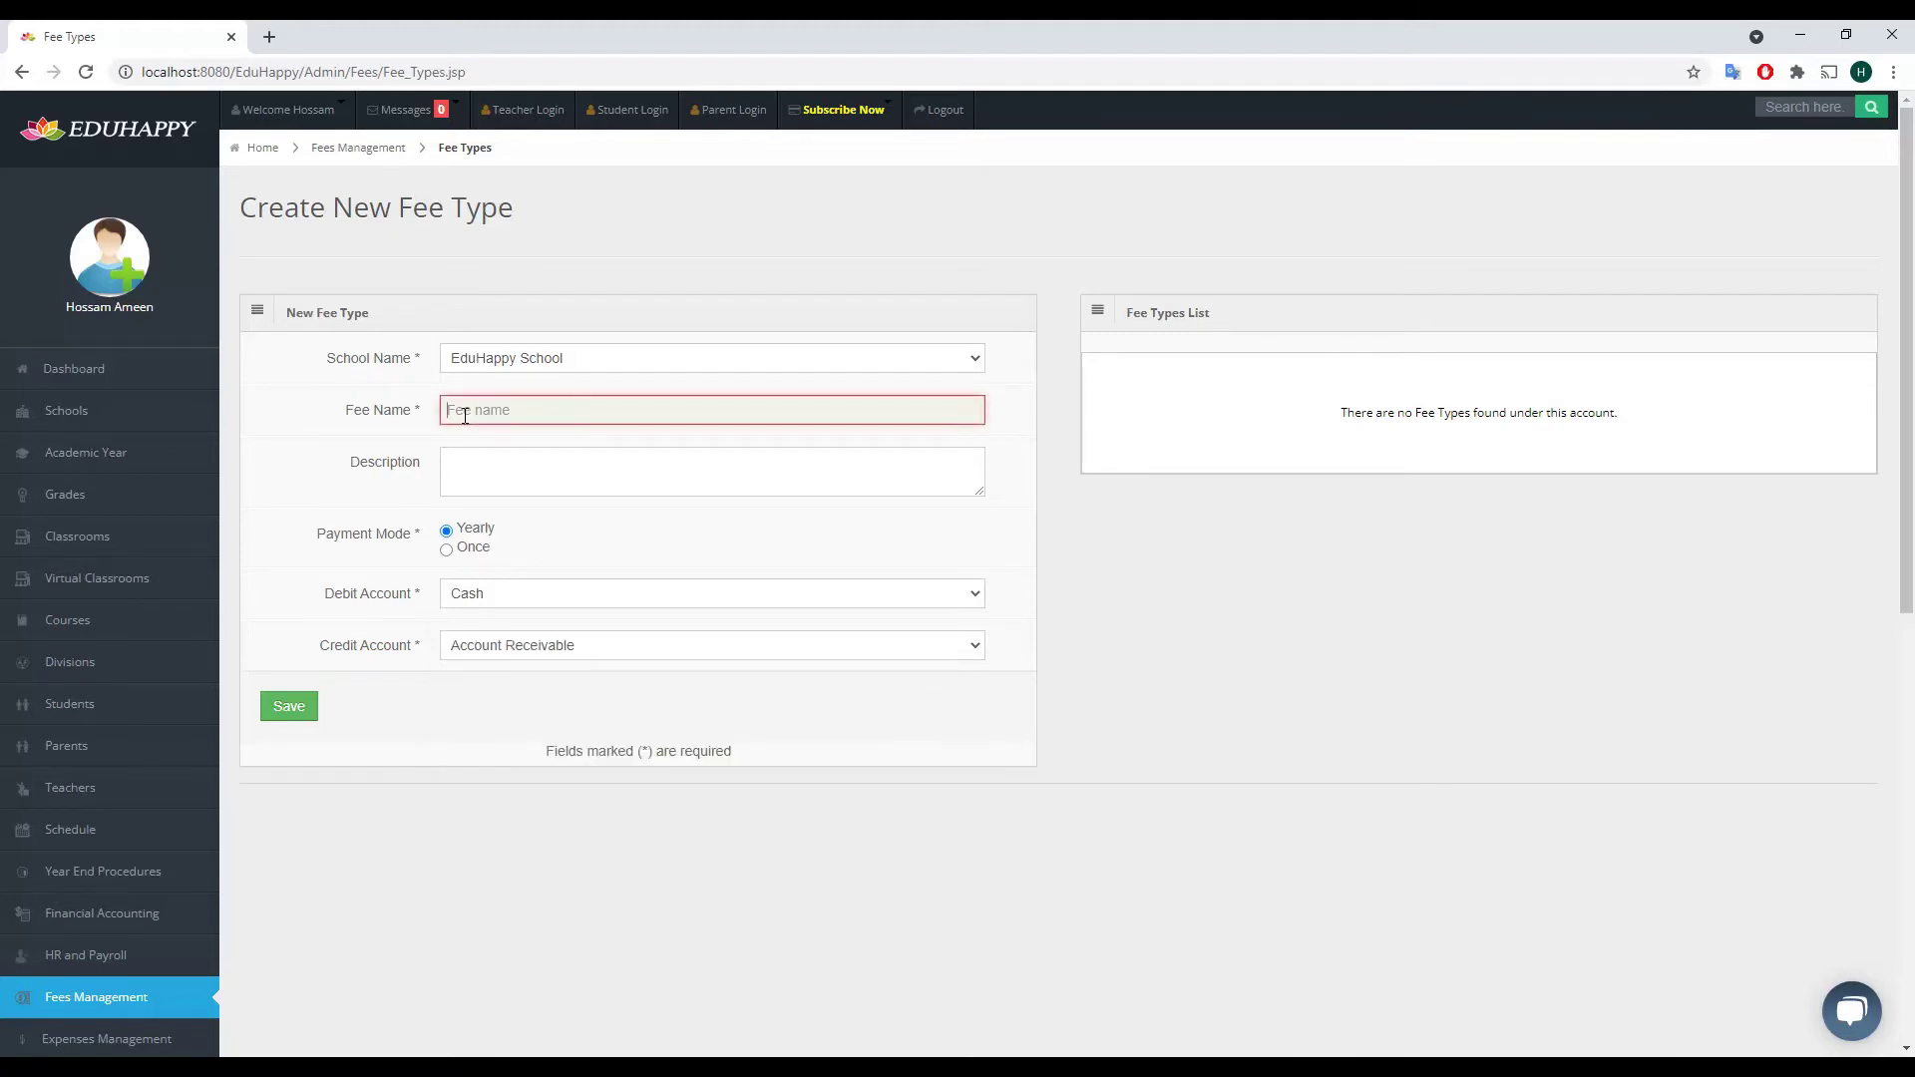
{"action": "type", "text": "tuition"}
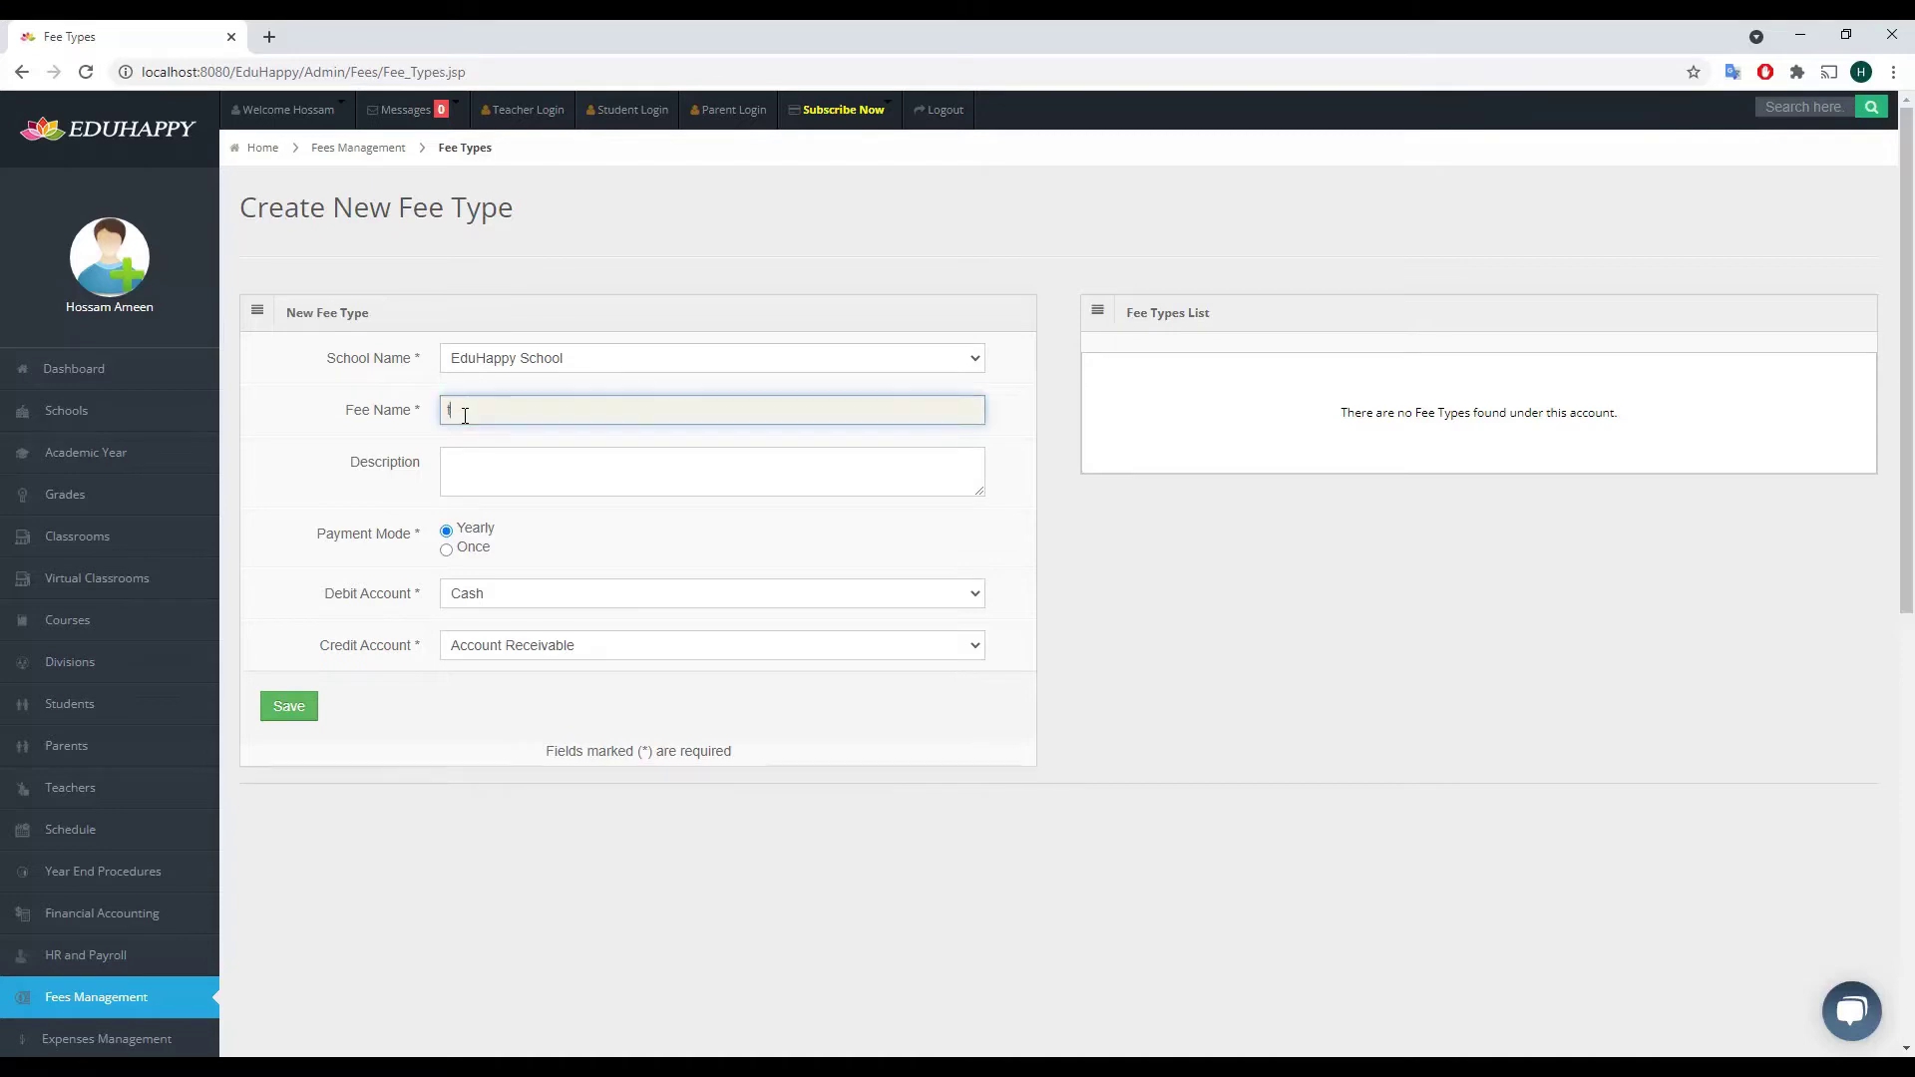
{"action": "left_click", "coordinate": [541, 462]}
{"action": "type", "text": "Tuition"}
{"action": "key", "text": "Tab"}
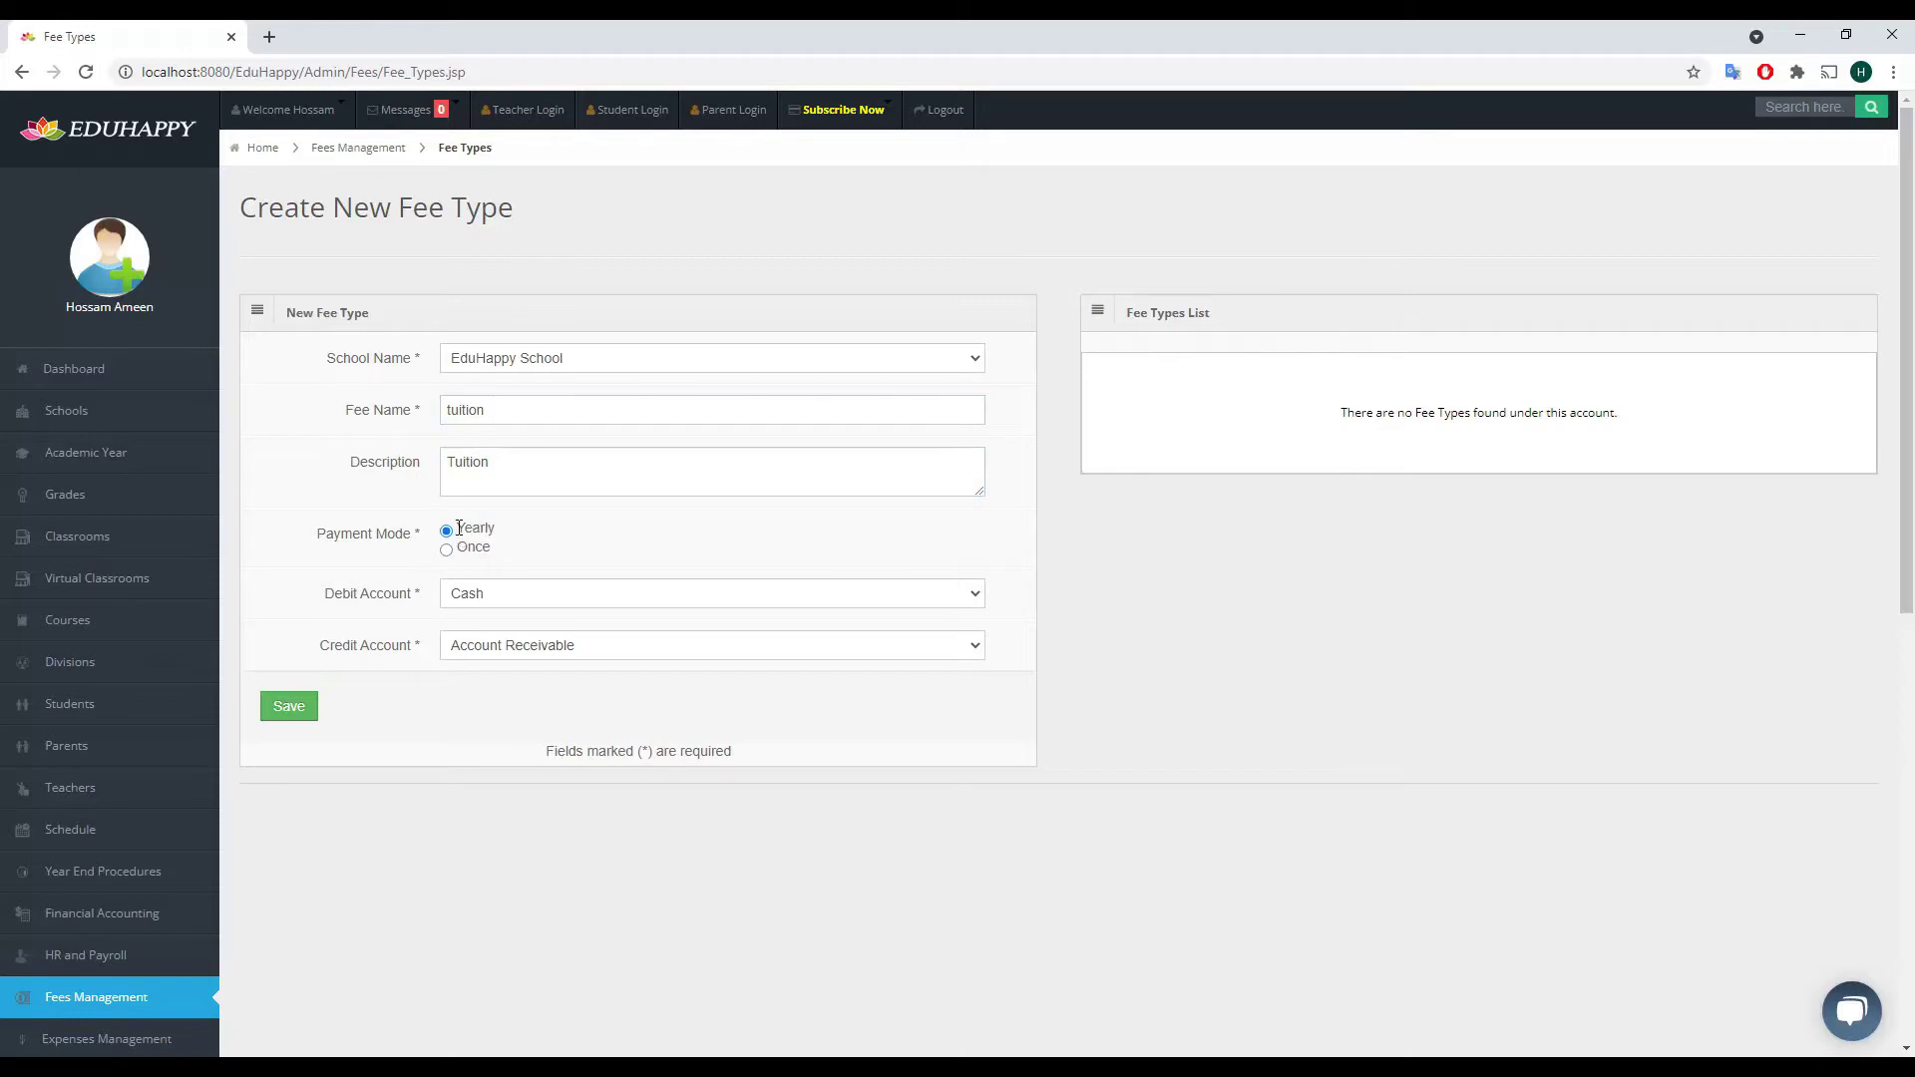
{"action": "left_click", "coordinate": [289, 716]}
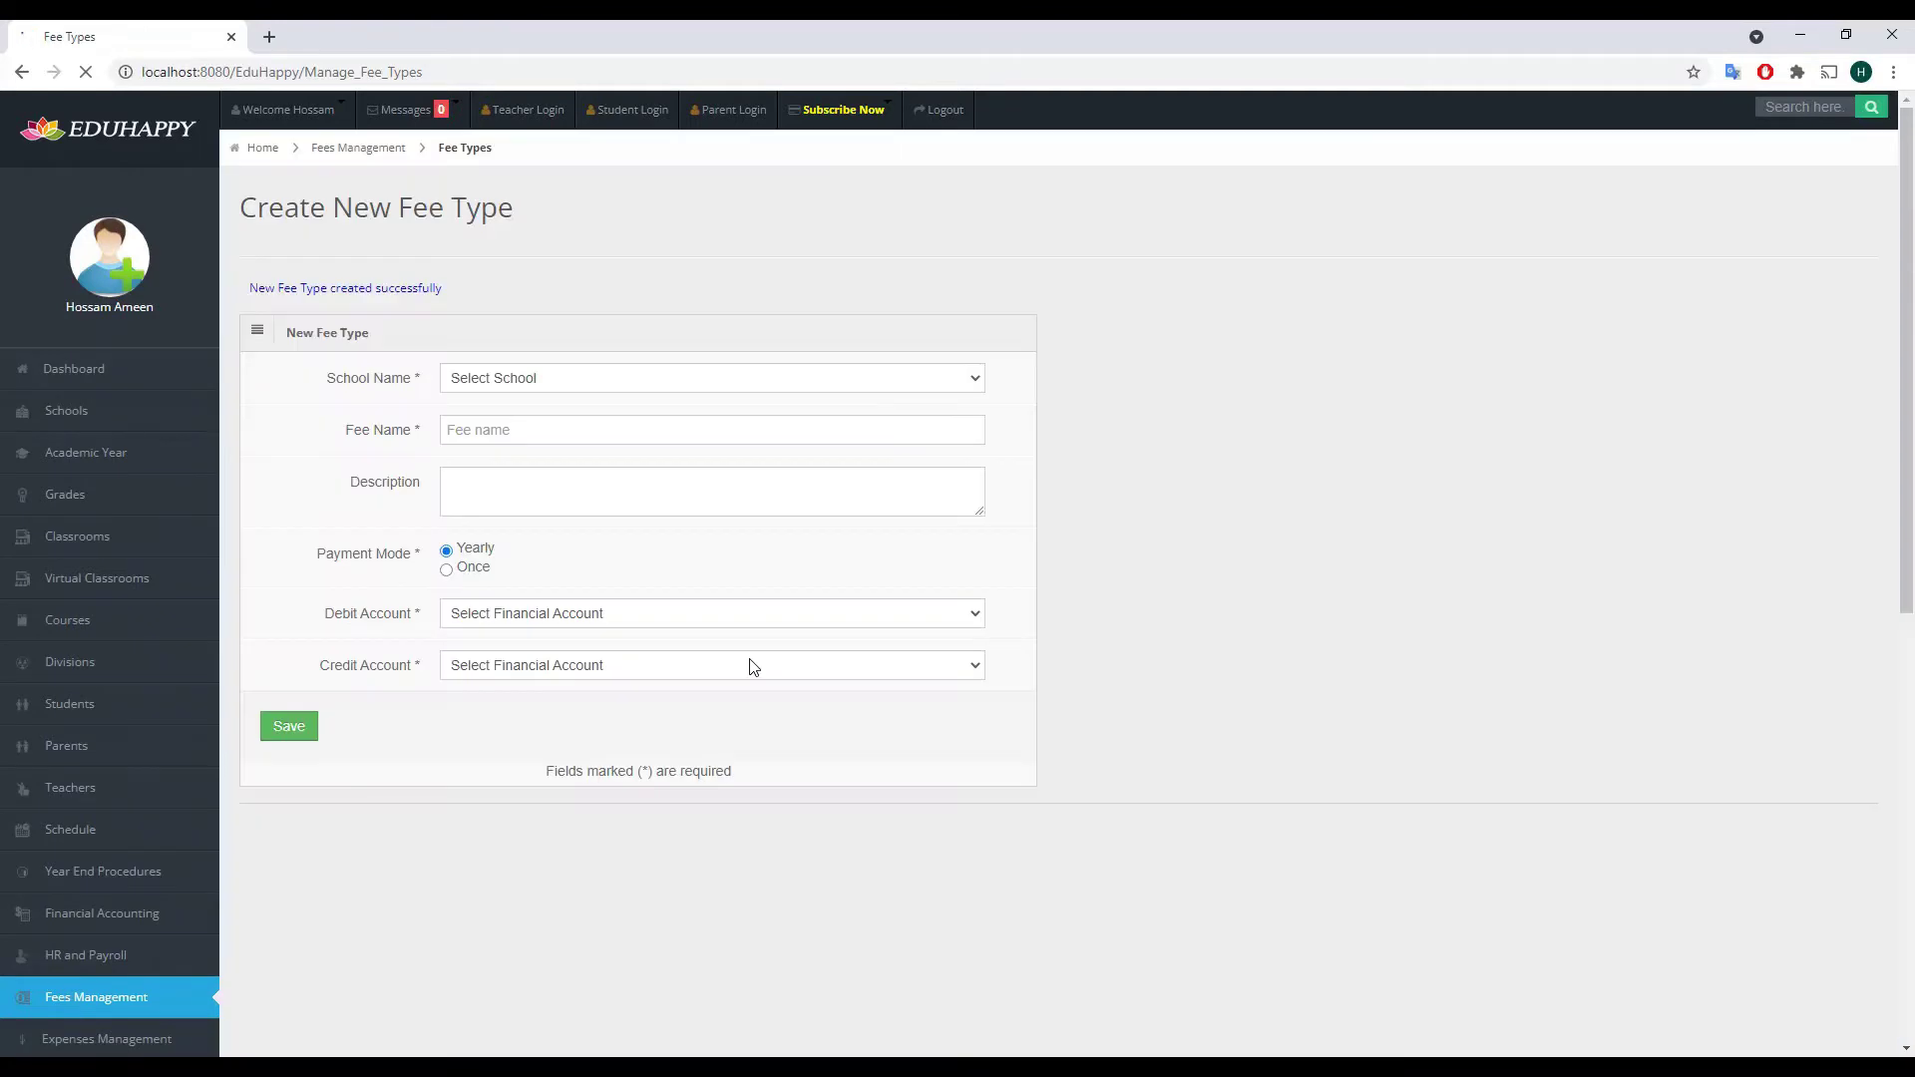
- Create and save an Admission fee type for EduHappy School, paid Once, with Cash as debit account and Account Receivable as credit account
{"action": "left_click", "coordinate": [638, 379]}
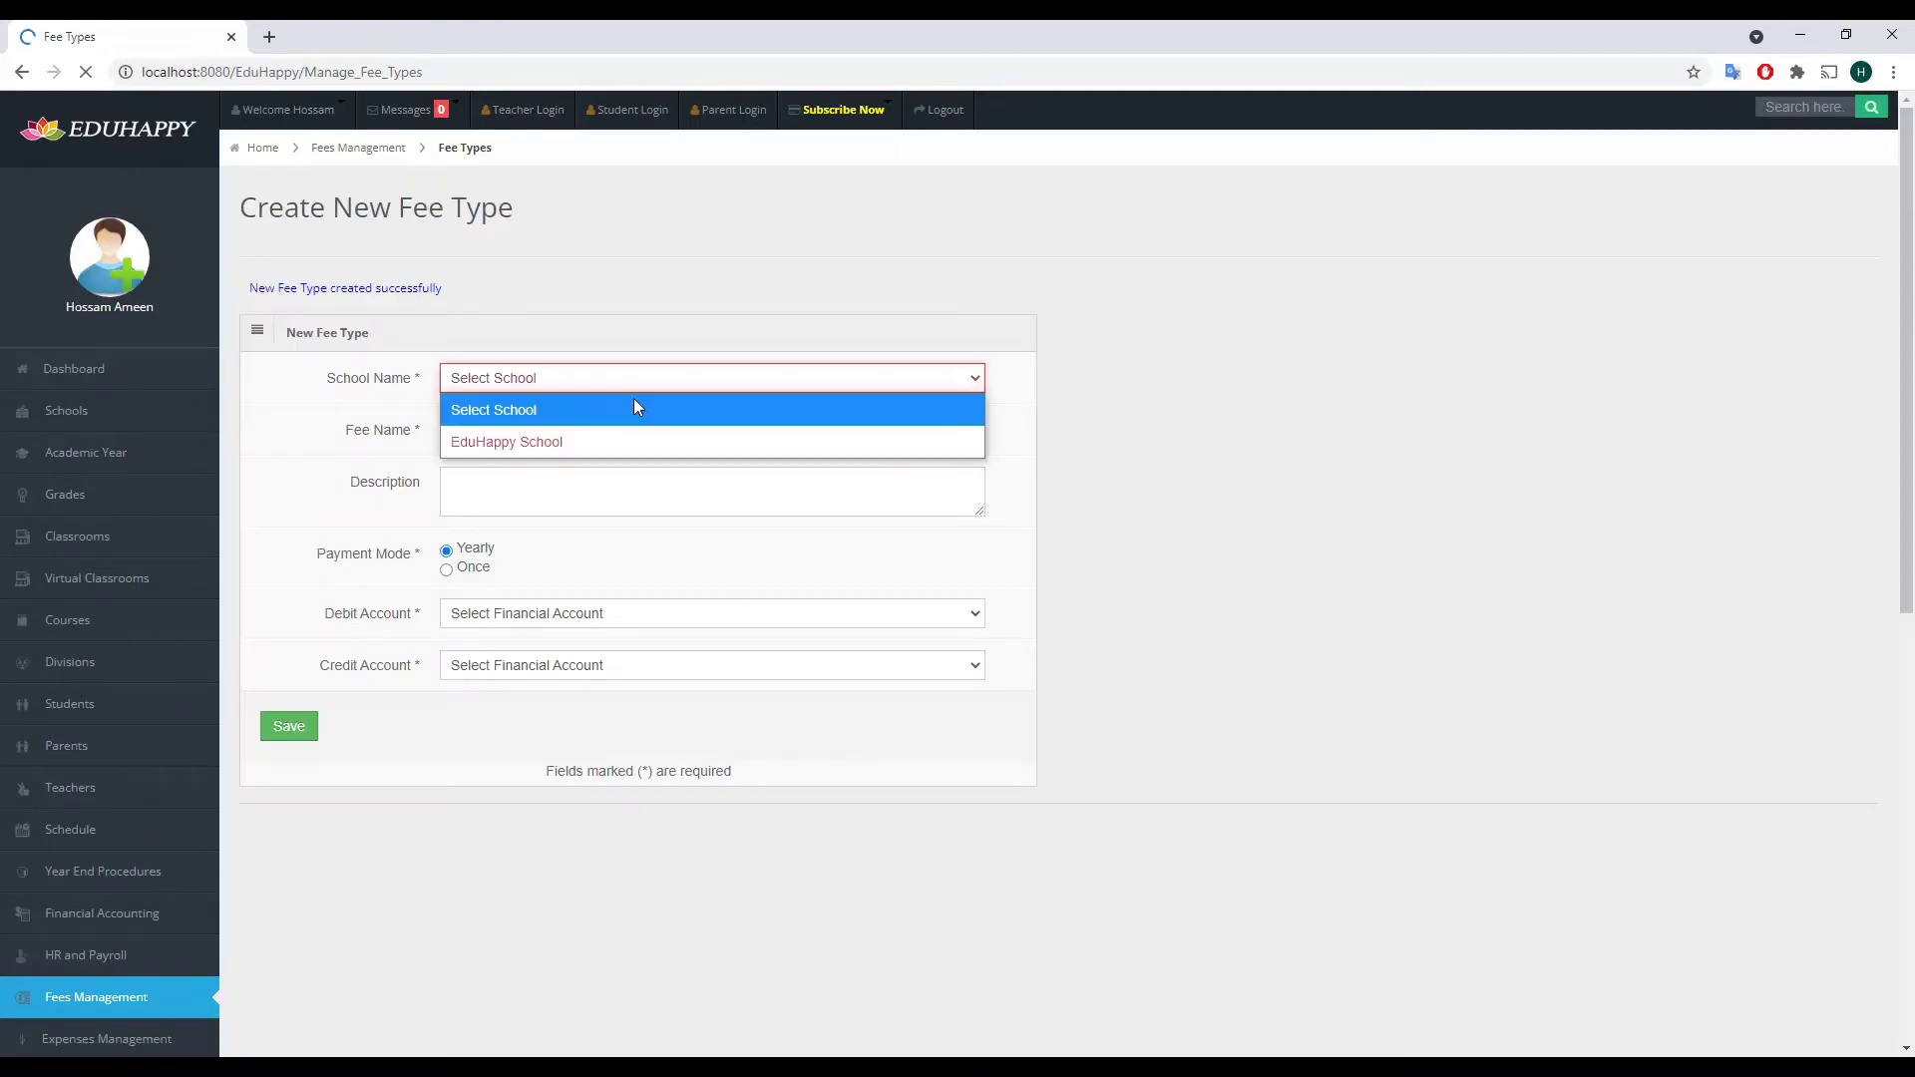
{"action": "left_click", "coordinate": [514, 439]}
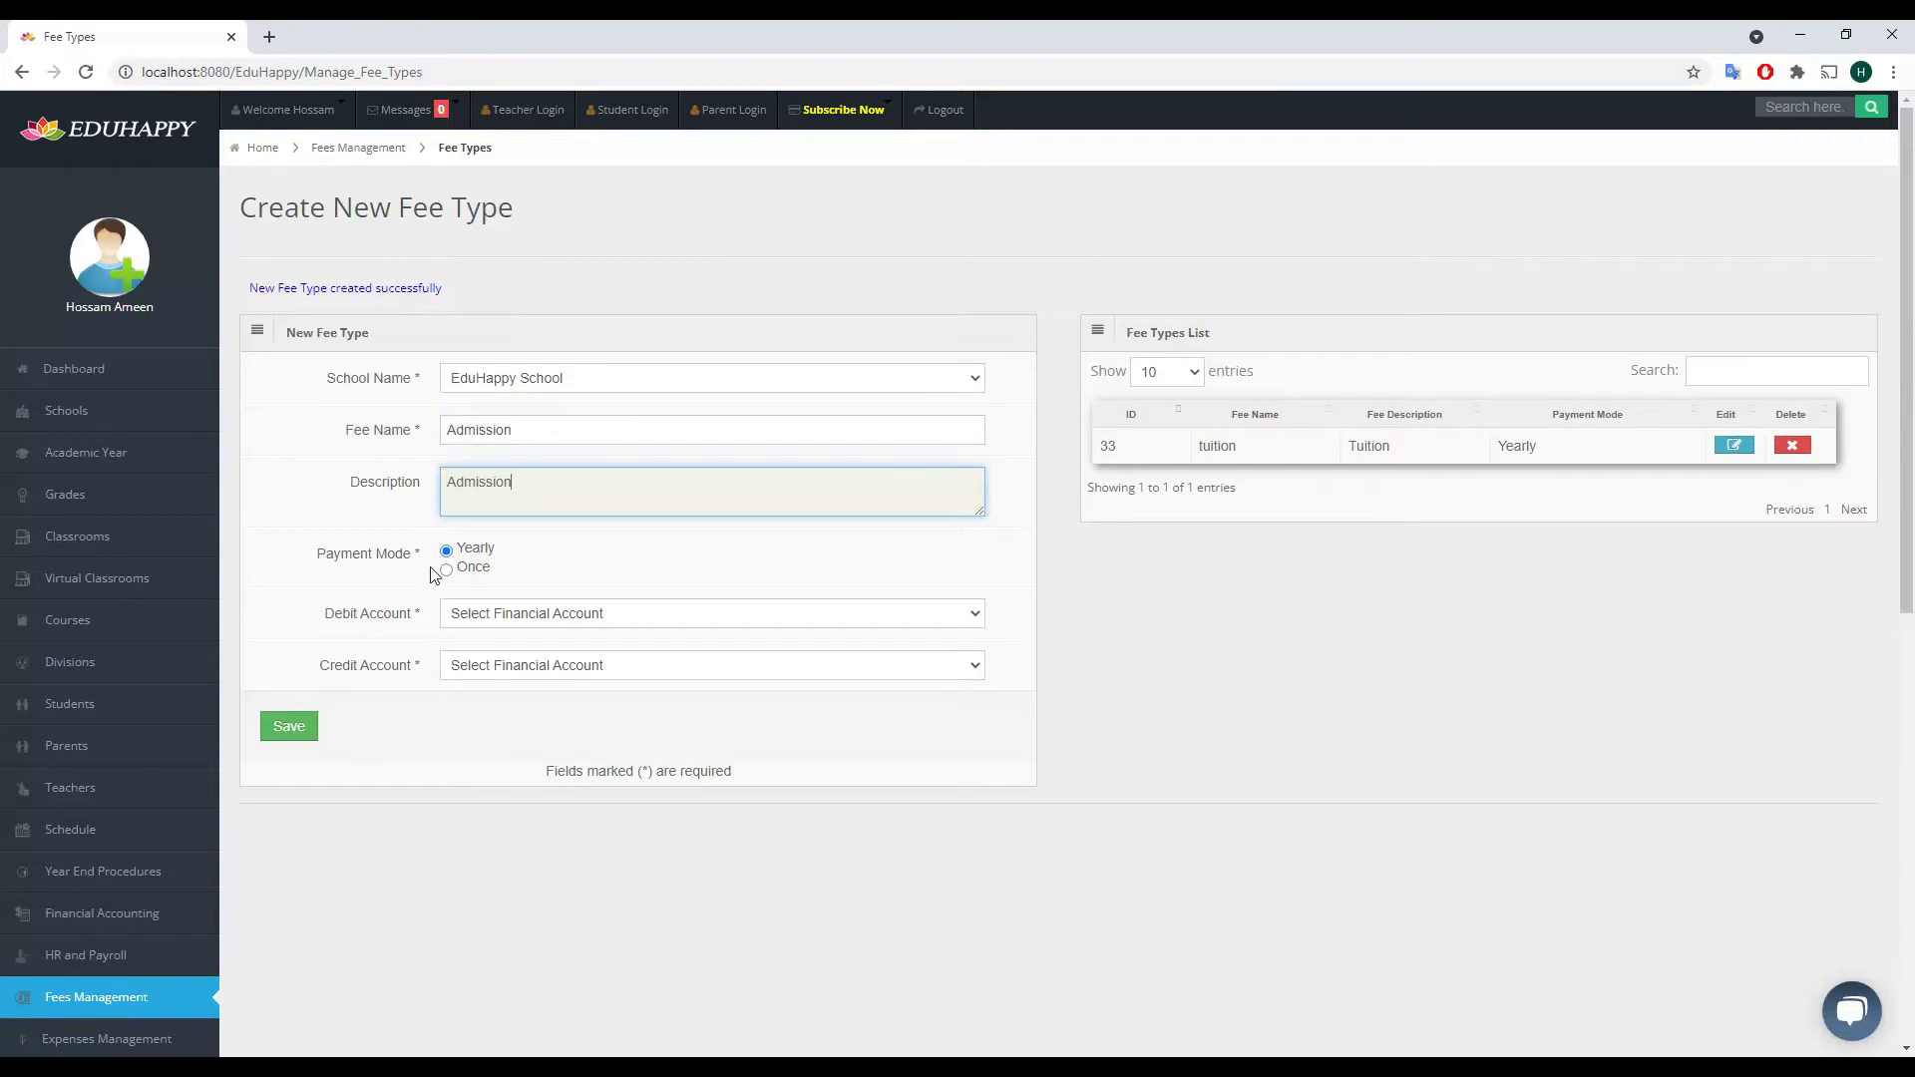
{"action": "left_click", "coordinate": [445, 571]}
{"action": "left_click", "coordinate": [501, 617]}
{"action": "left_click", "coordinate": [493, 673]}
{"action": "left_click", "coordinate": [496, 678]}
{"action": "left_click", "coordinate": [492, 760]}
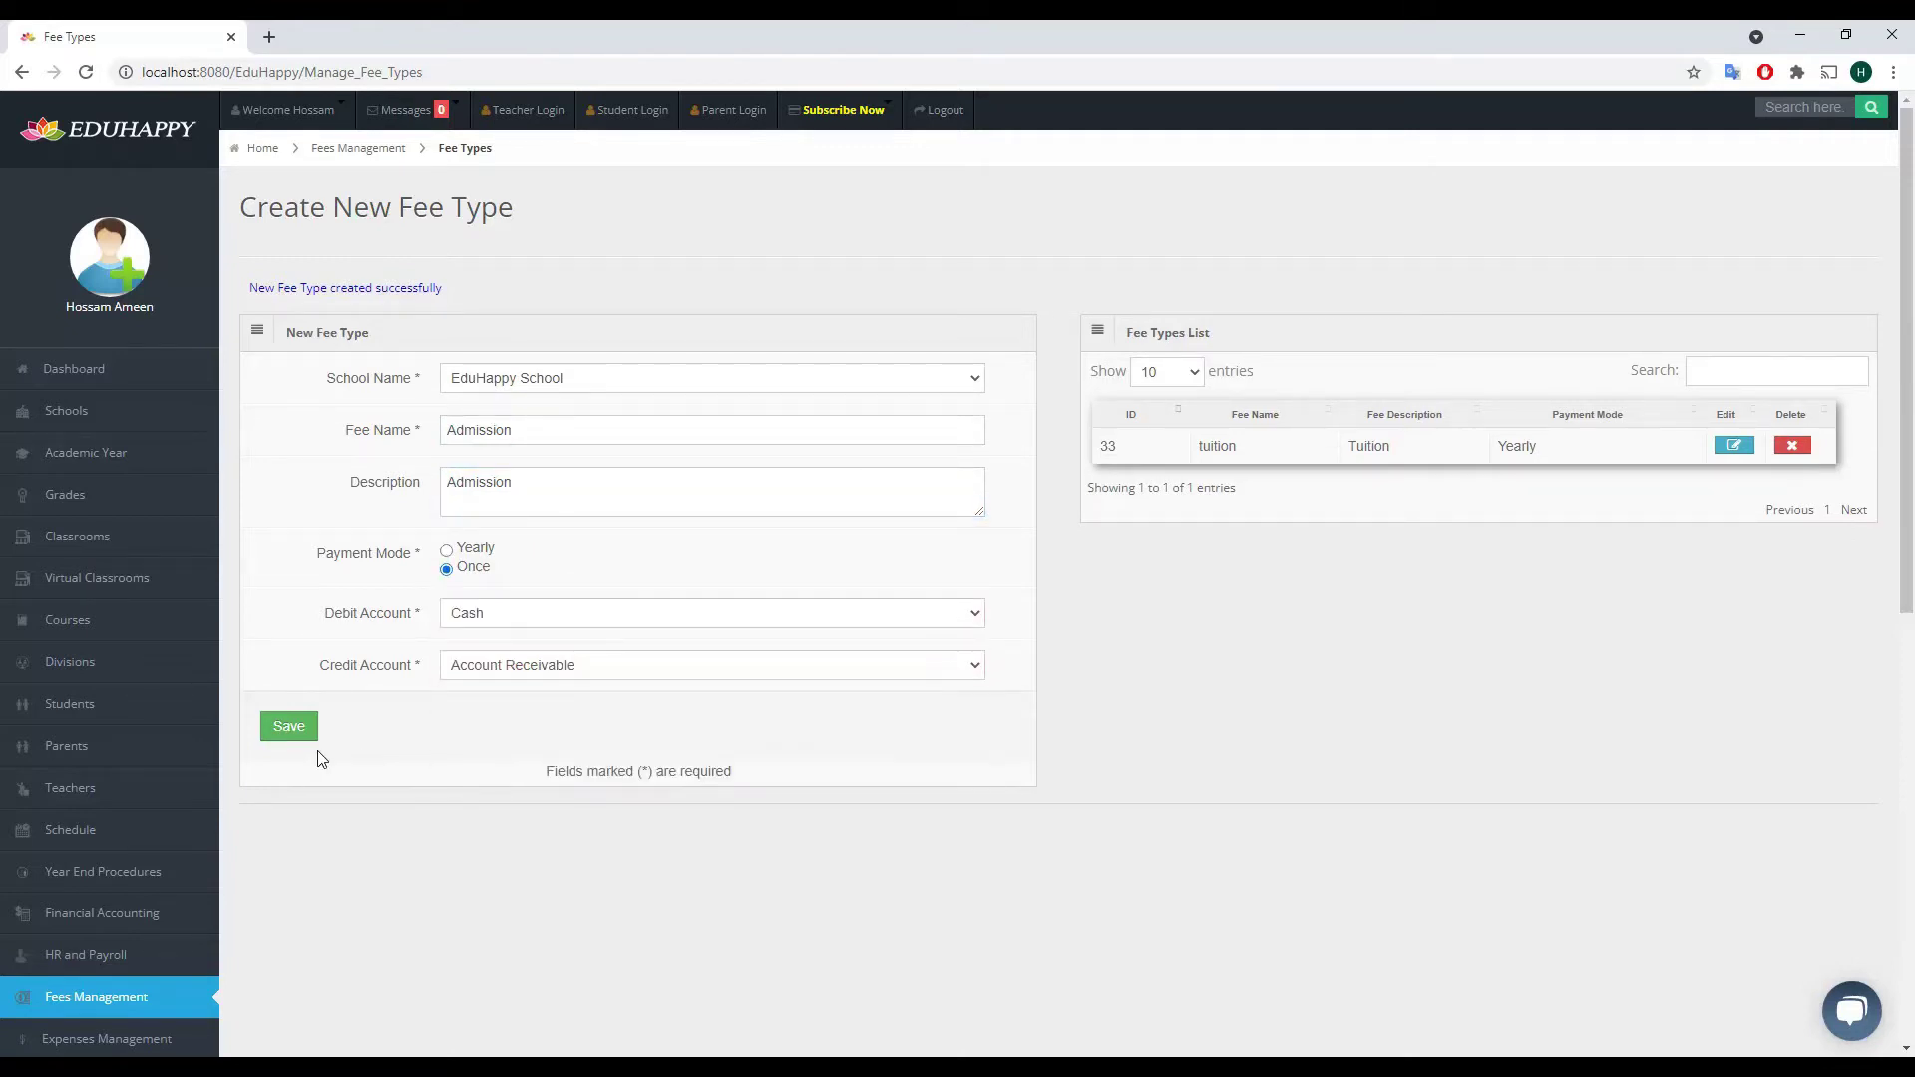
{"action": "left_click", "coordinate": [276, 738]}
- Start a third fee type for EduHappy School with the name Books and the description Book
{"action": "left_click", "coordinate": [555, 379]}
{"action": "left_click", "coordinate": [547, 439]}
{"action": "left_click", "coordinate": [525, 439]}
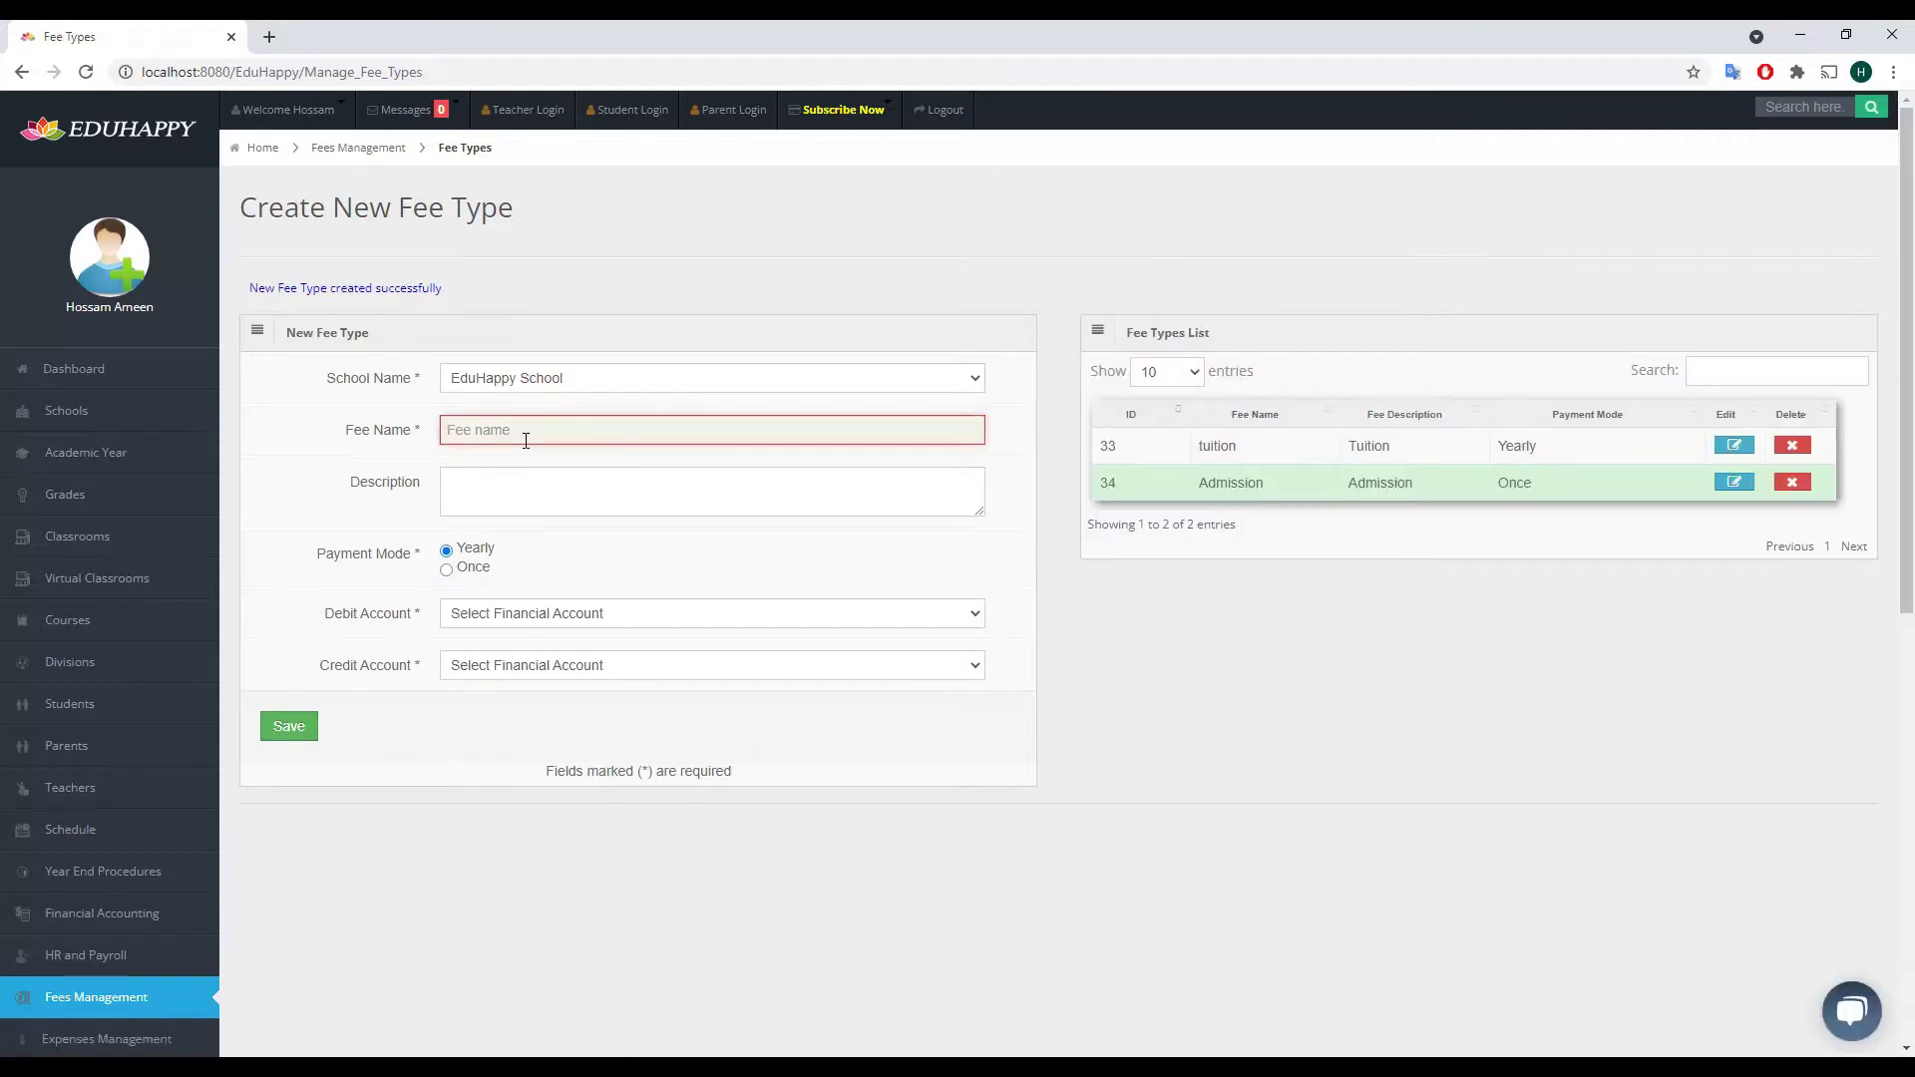
{"action": "type", "text": "Books"}
{"action": "key", "text": "Tab"}
{"action": "type", "text": "Book"}
- Set the Books fee type's debit account to Cash and credit account to Account Receivable, and save it
{"action": "left_click", "coordinate": [464, 613]}
{"action": "left_click", "coordinate": [477, 668]}
{"action": "left_click", "coordinate": [477, 666]}
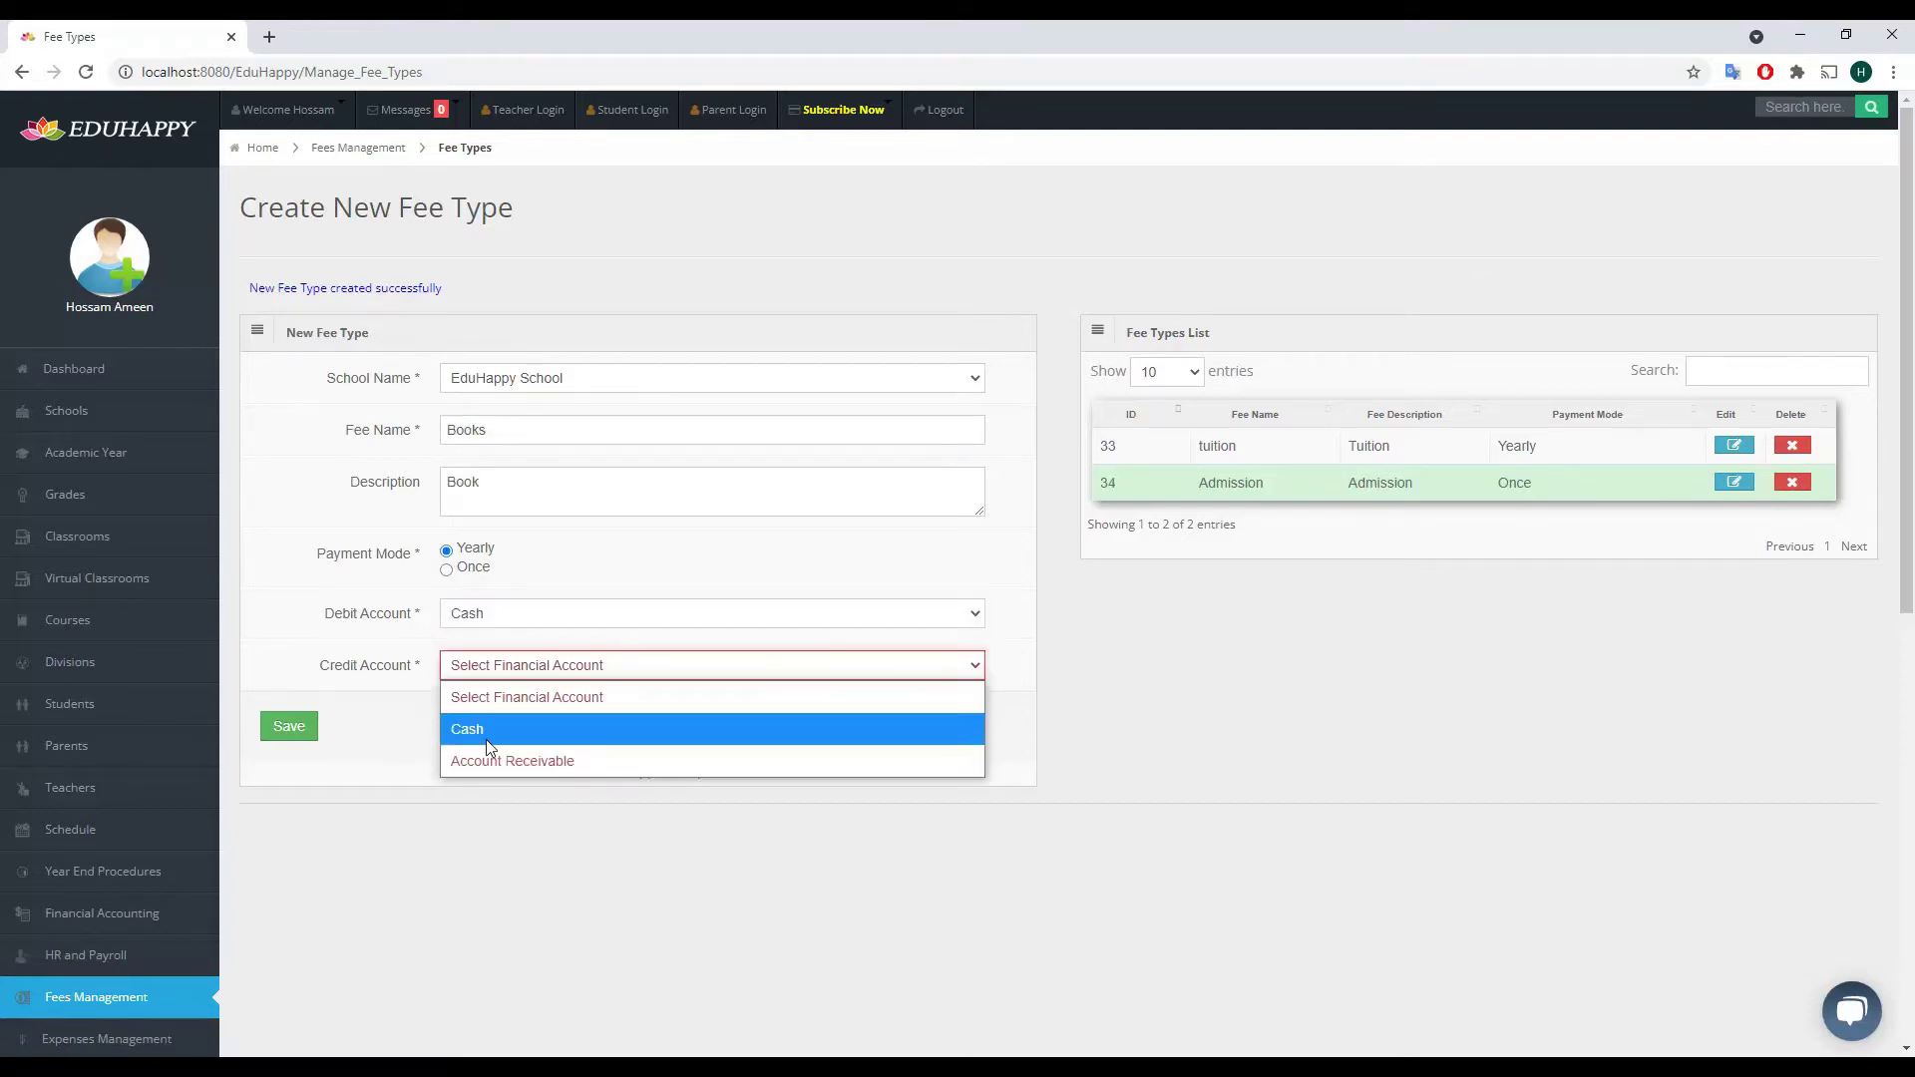
{"action": "left_click", "coordinate": [499, 762]}
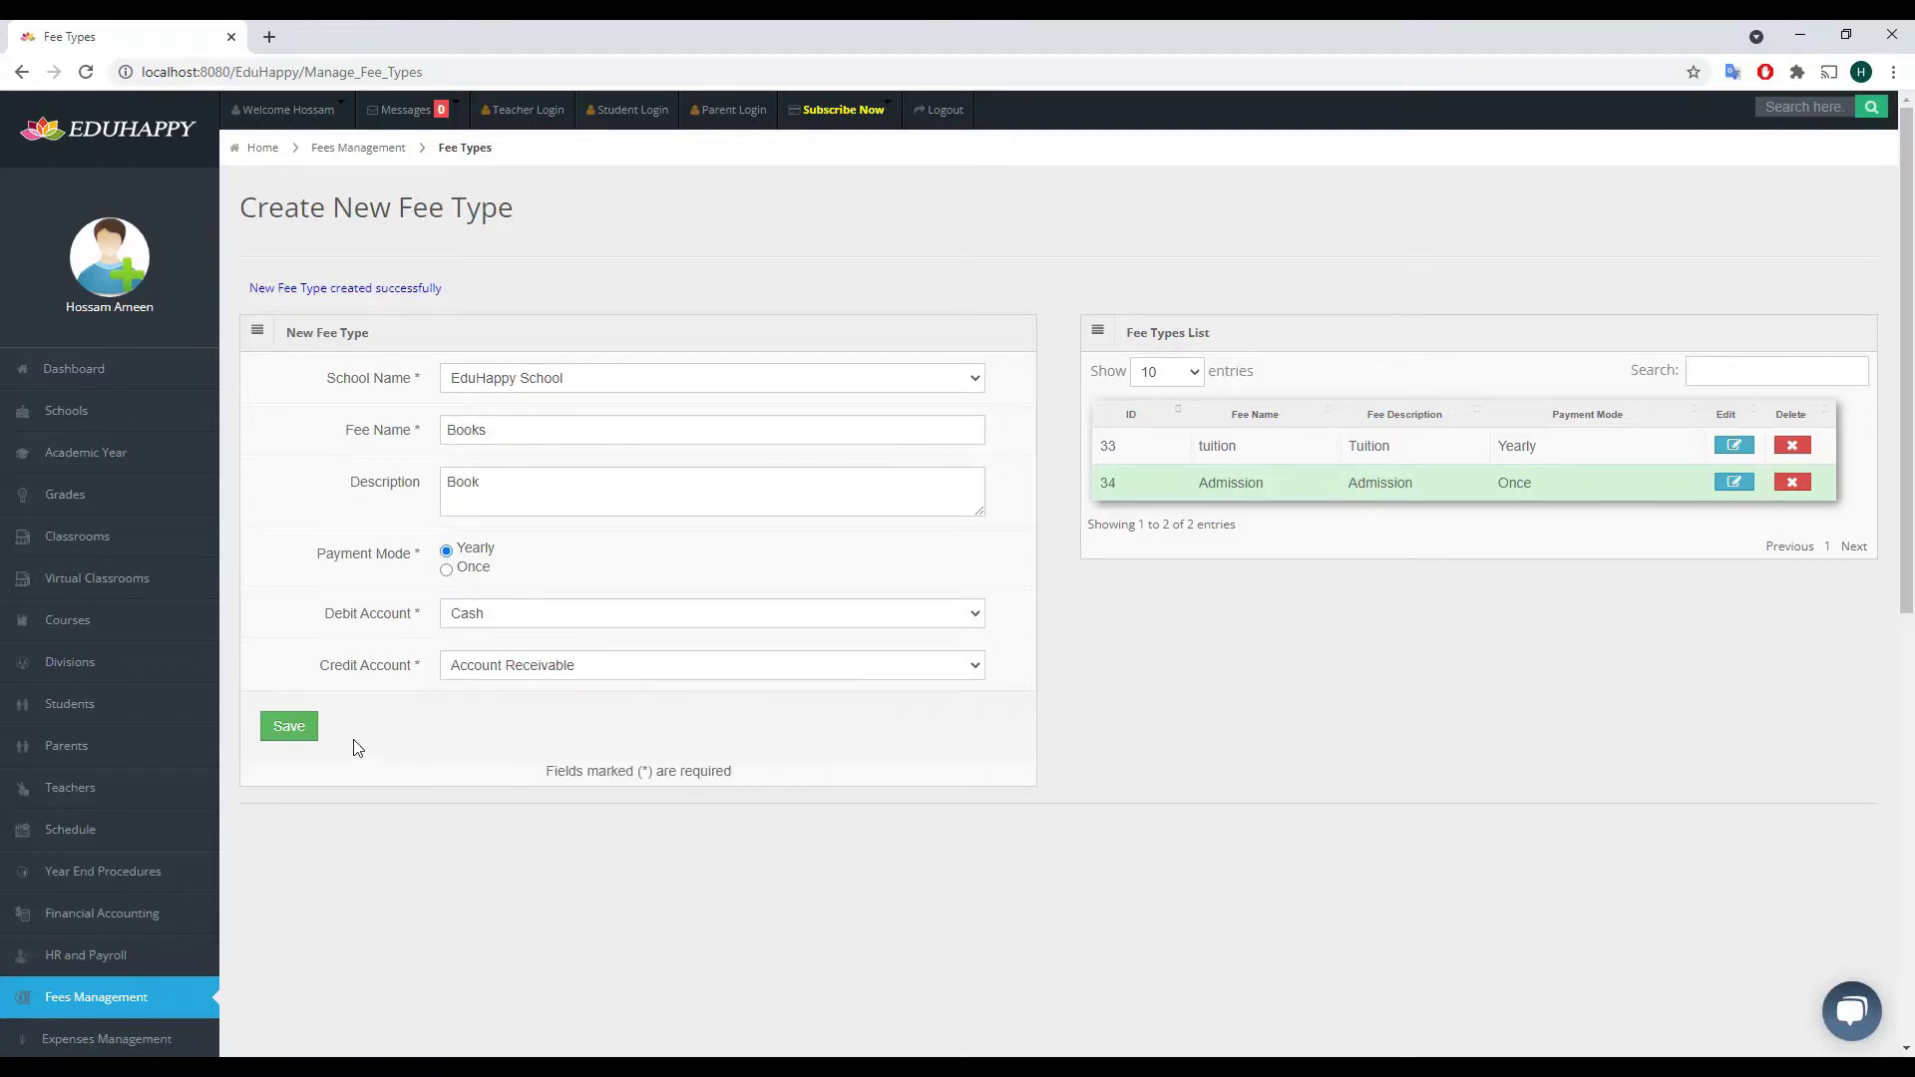
{"action": "left_click", "coordinate": [289, 733]}
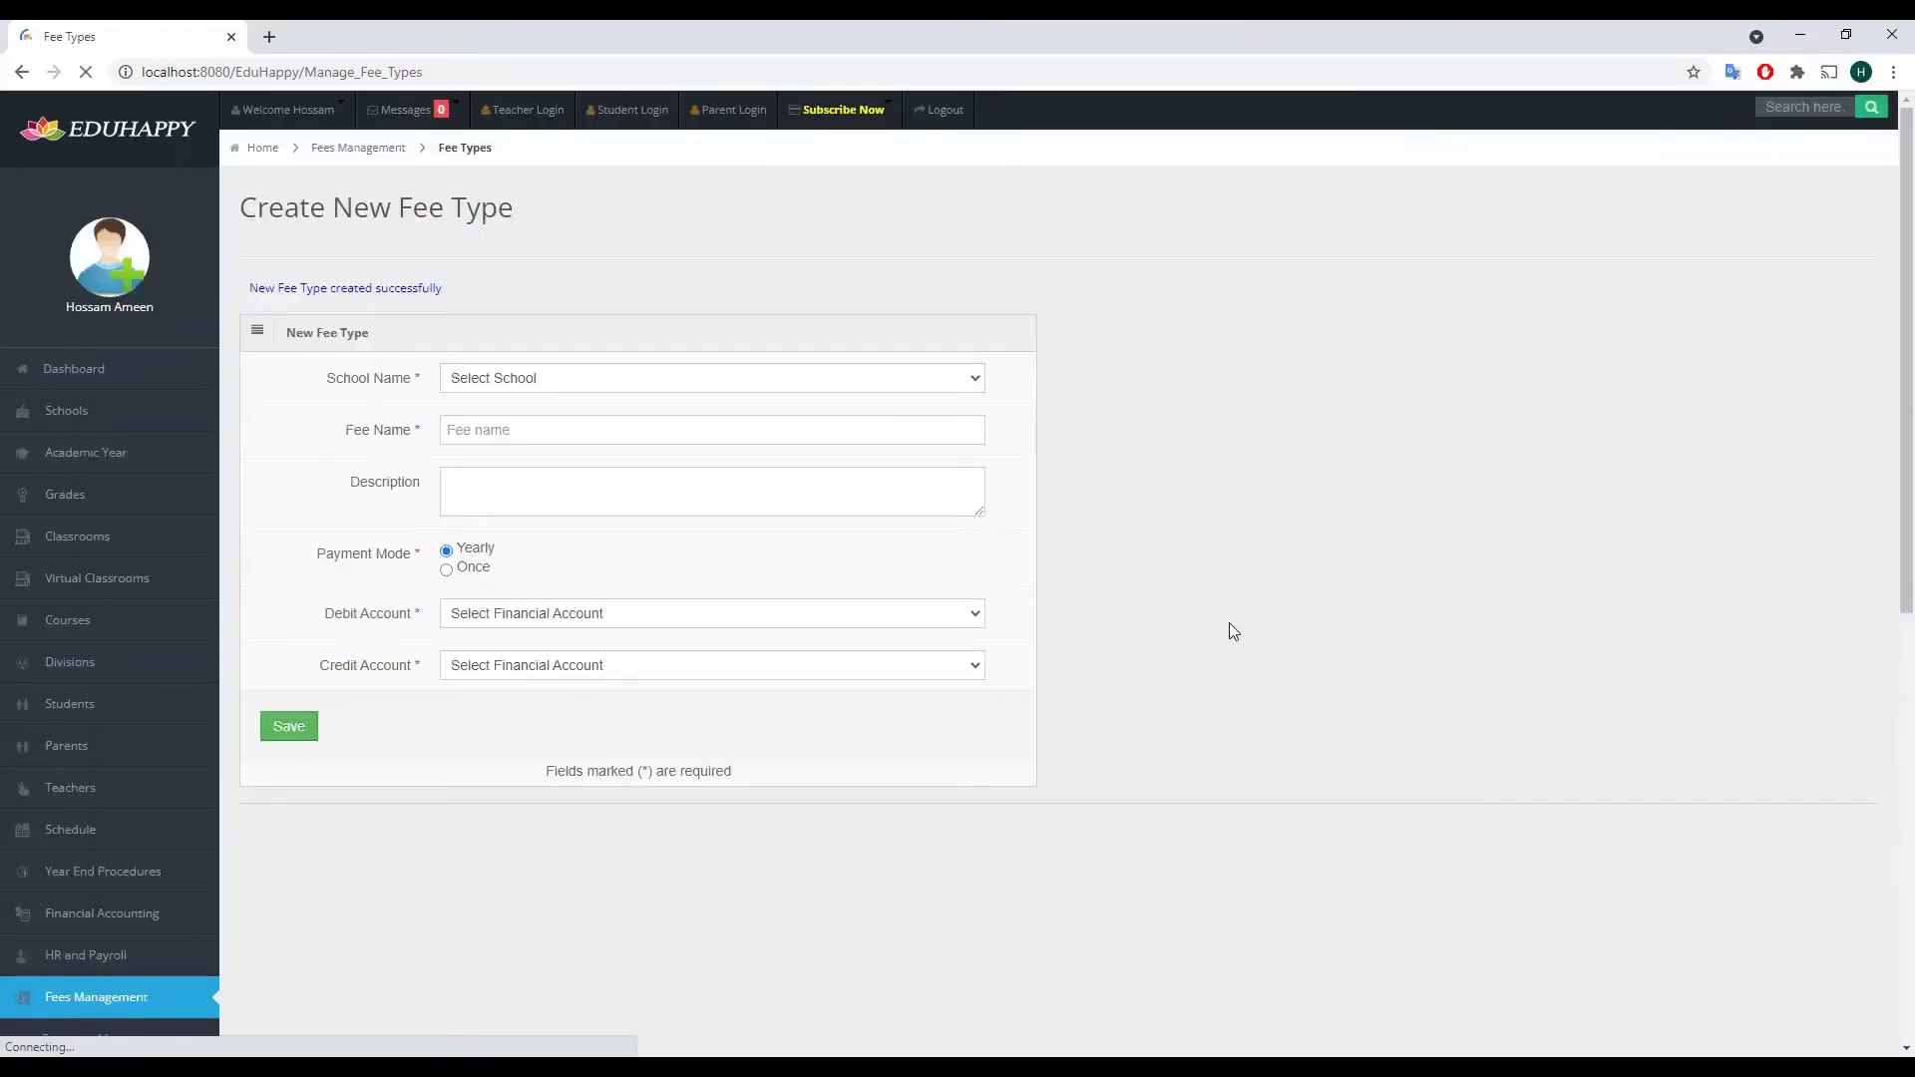
- List EduHappy School's fee types and open the tuition, Admission and Books entries in turn to check their settings
{"action": "left_click", "coordinate": [658, 381]}
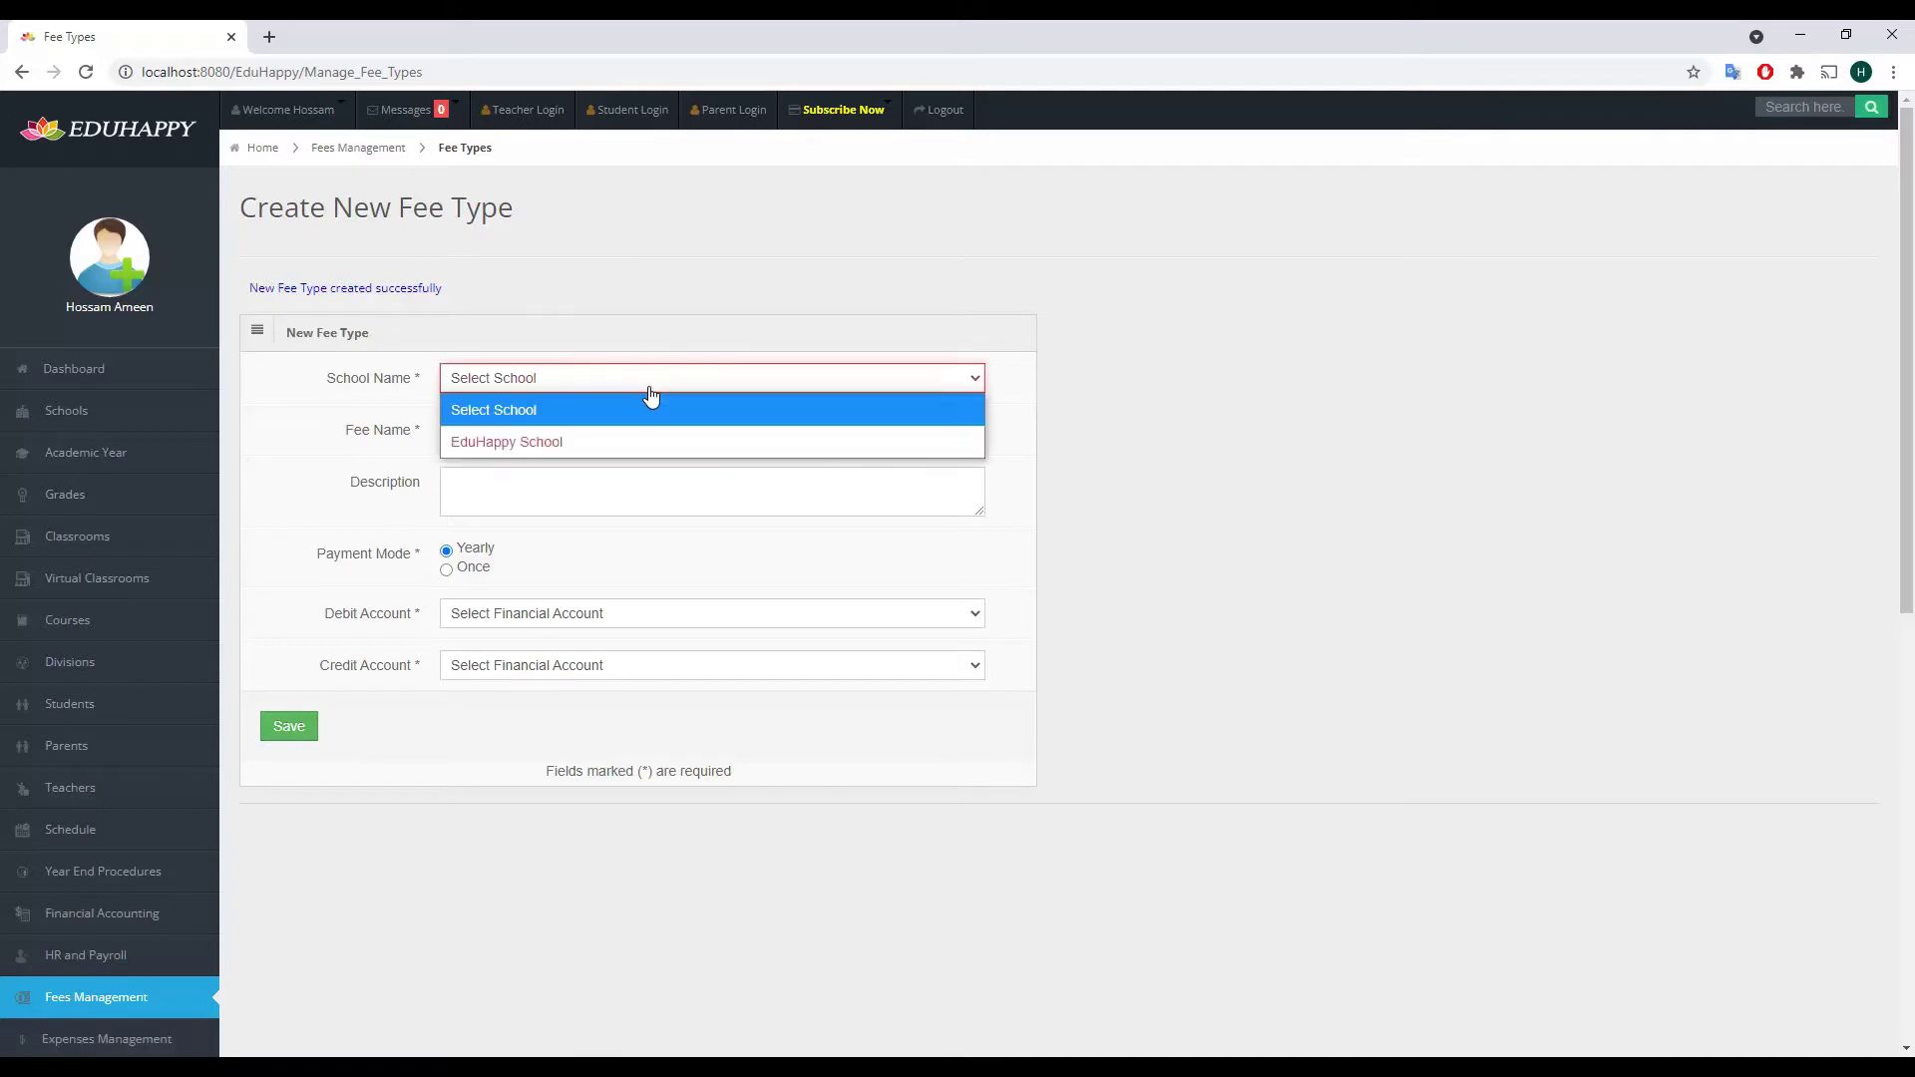
{"action": "left_click", "coordinate": [547, 442]}
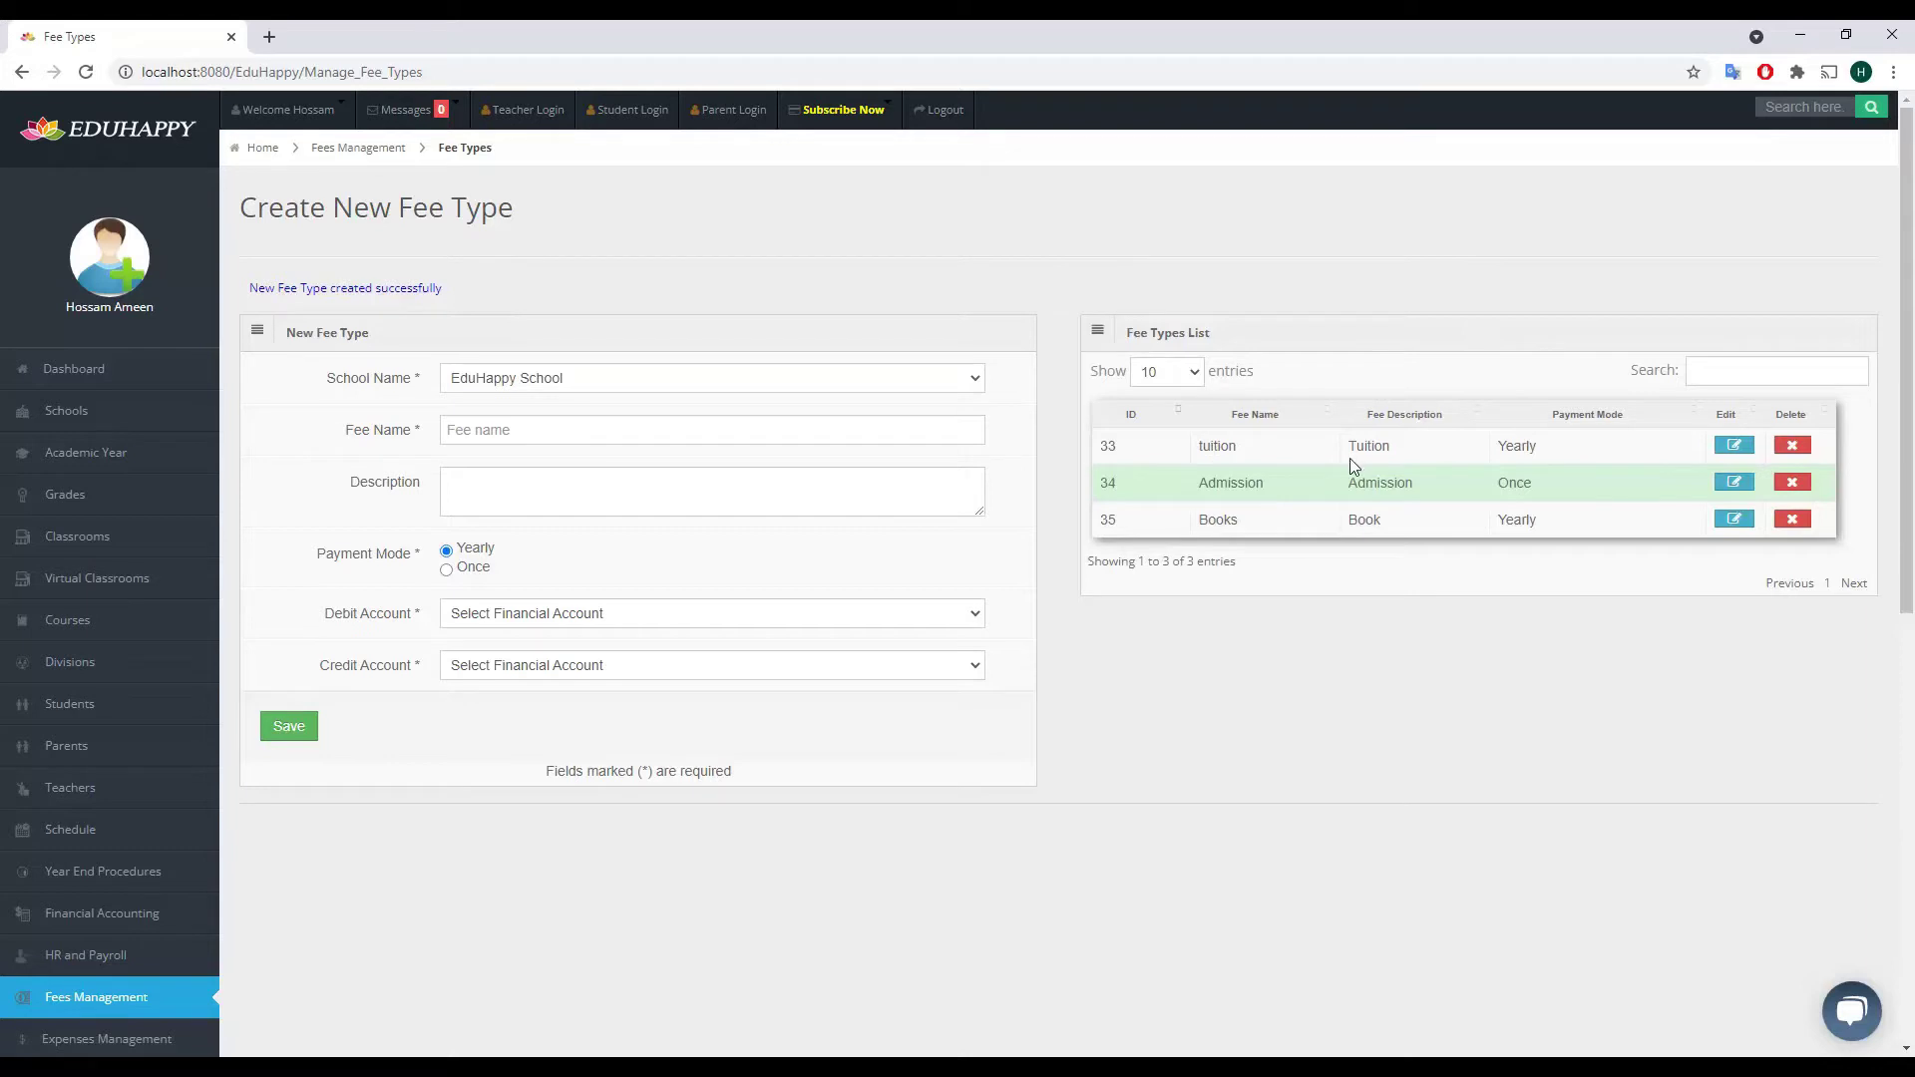
{"action": "left_click", "coordinate": [1733, 445]}
{"action": "left_click", "coordinate": [1733, 482]}
{"action": "left_click", "coordinate": [1733, 518]}
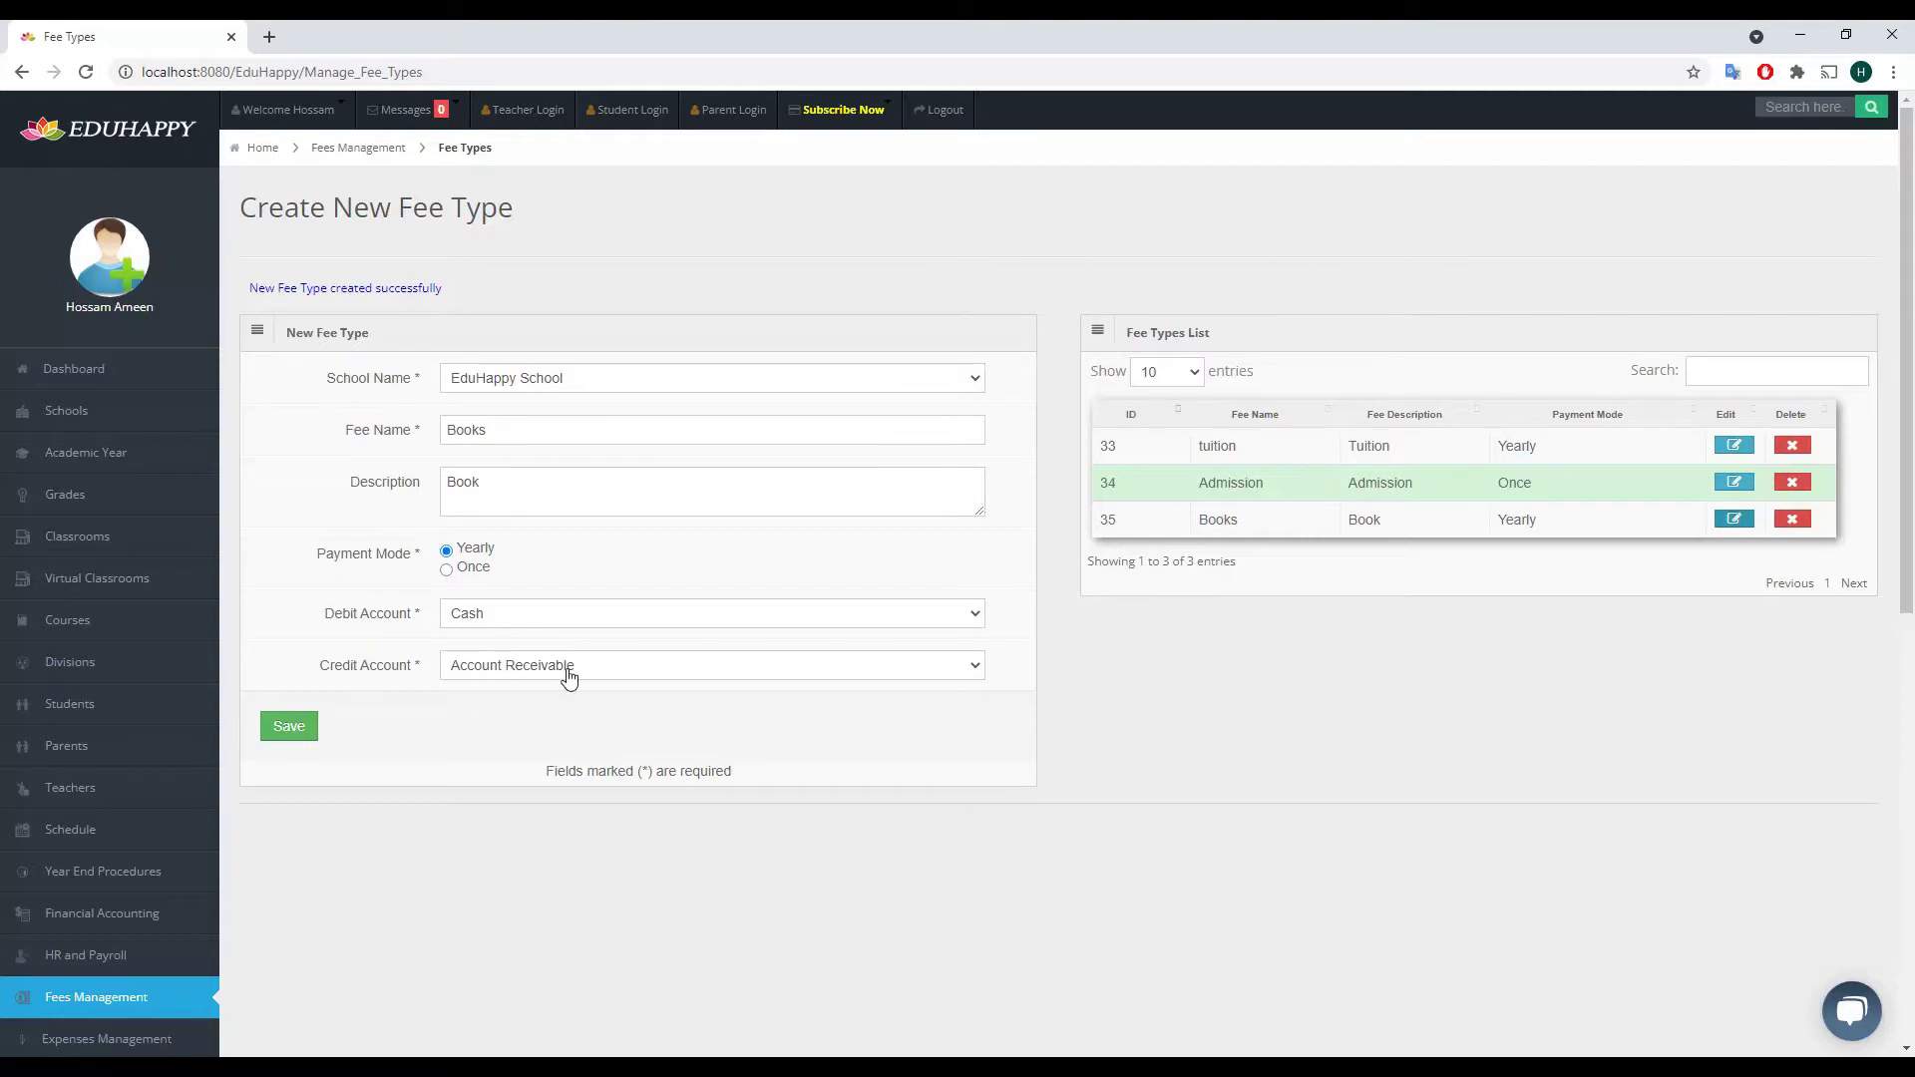
- Open the Fee Structure page and load the fee table for EduHappy School and academic year Y-2021
{"action": "scroll", "coordinate": [1095, 798], "scroll_direction": "down", "scroll_amount": 2}
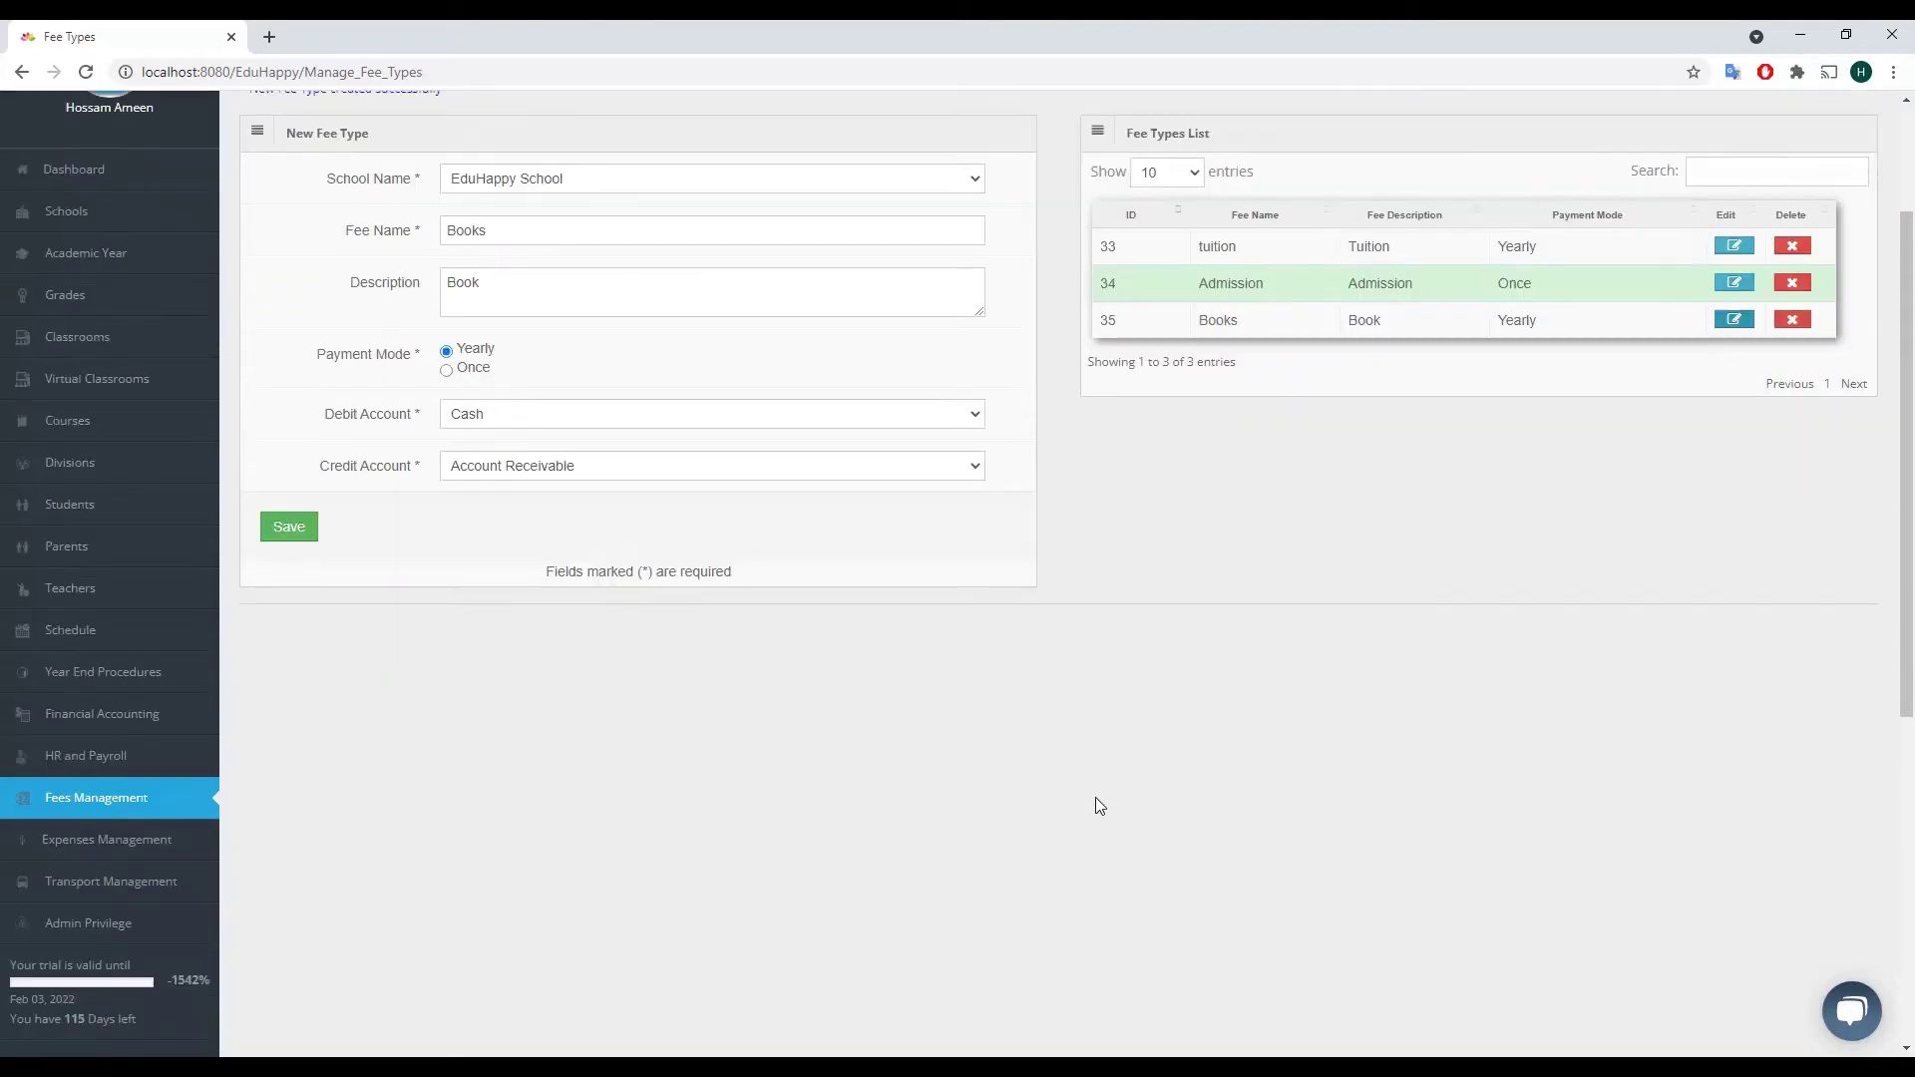
{"action": "scroll", "coordinate": [1096, 799], "scroll_direction": "down", "scroll_amount": 1}
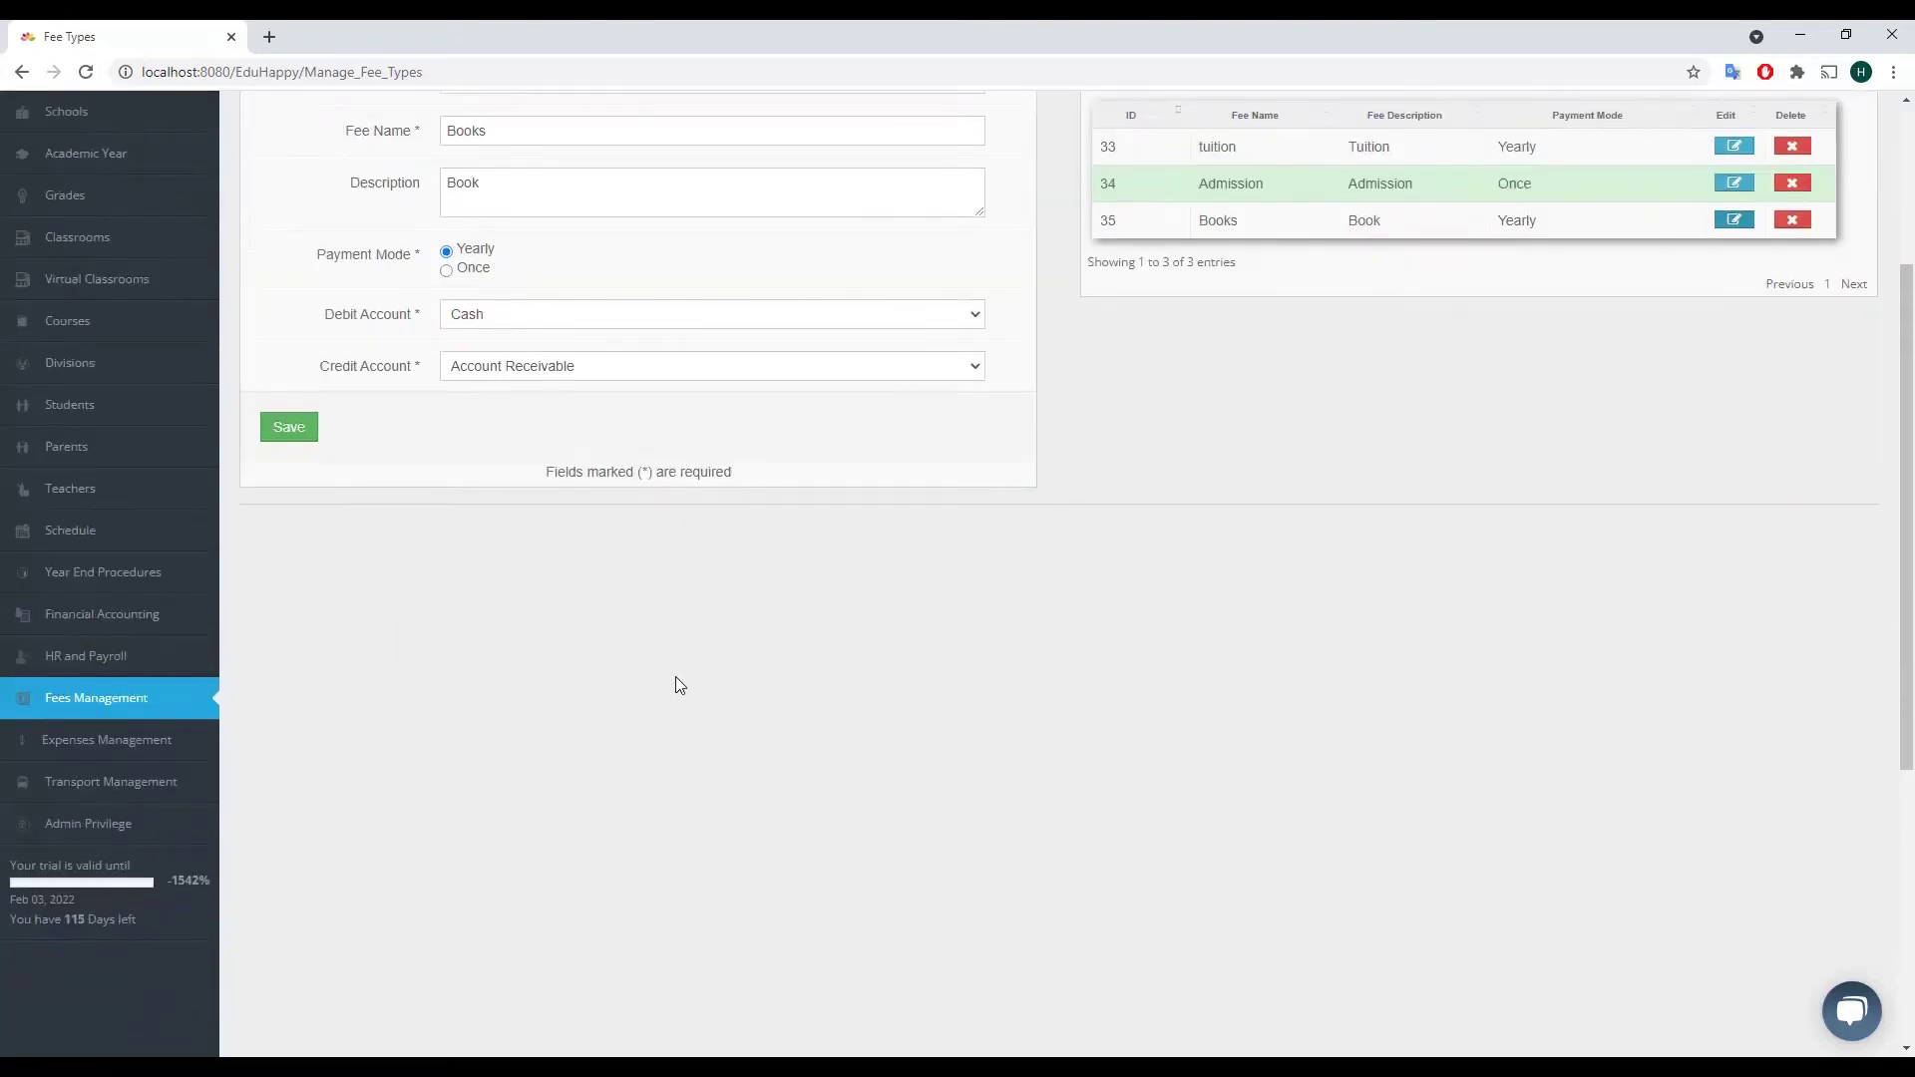
{"action": "left_click", "coordinate": [120, 706]}
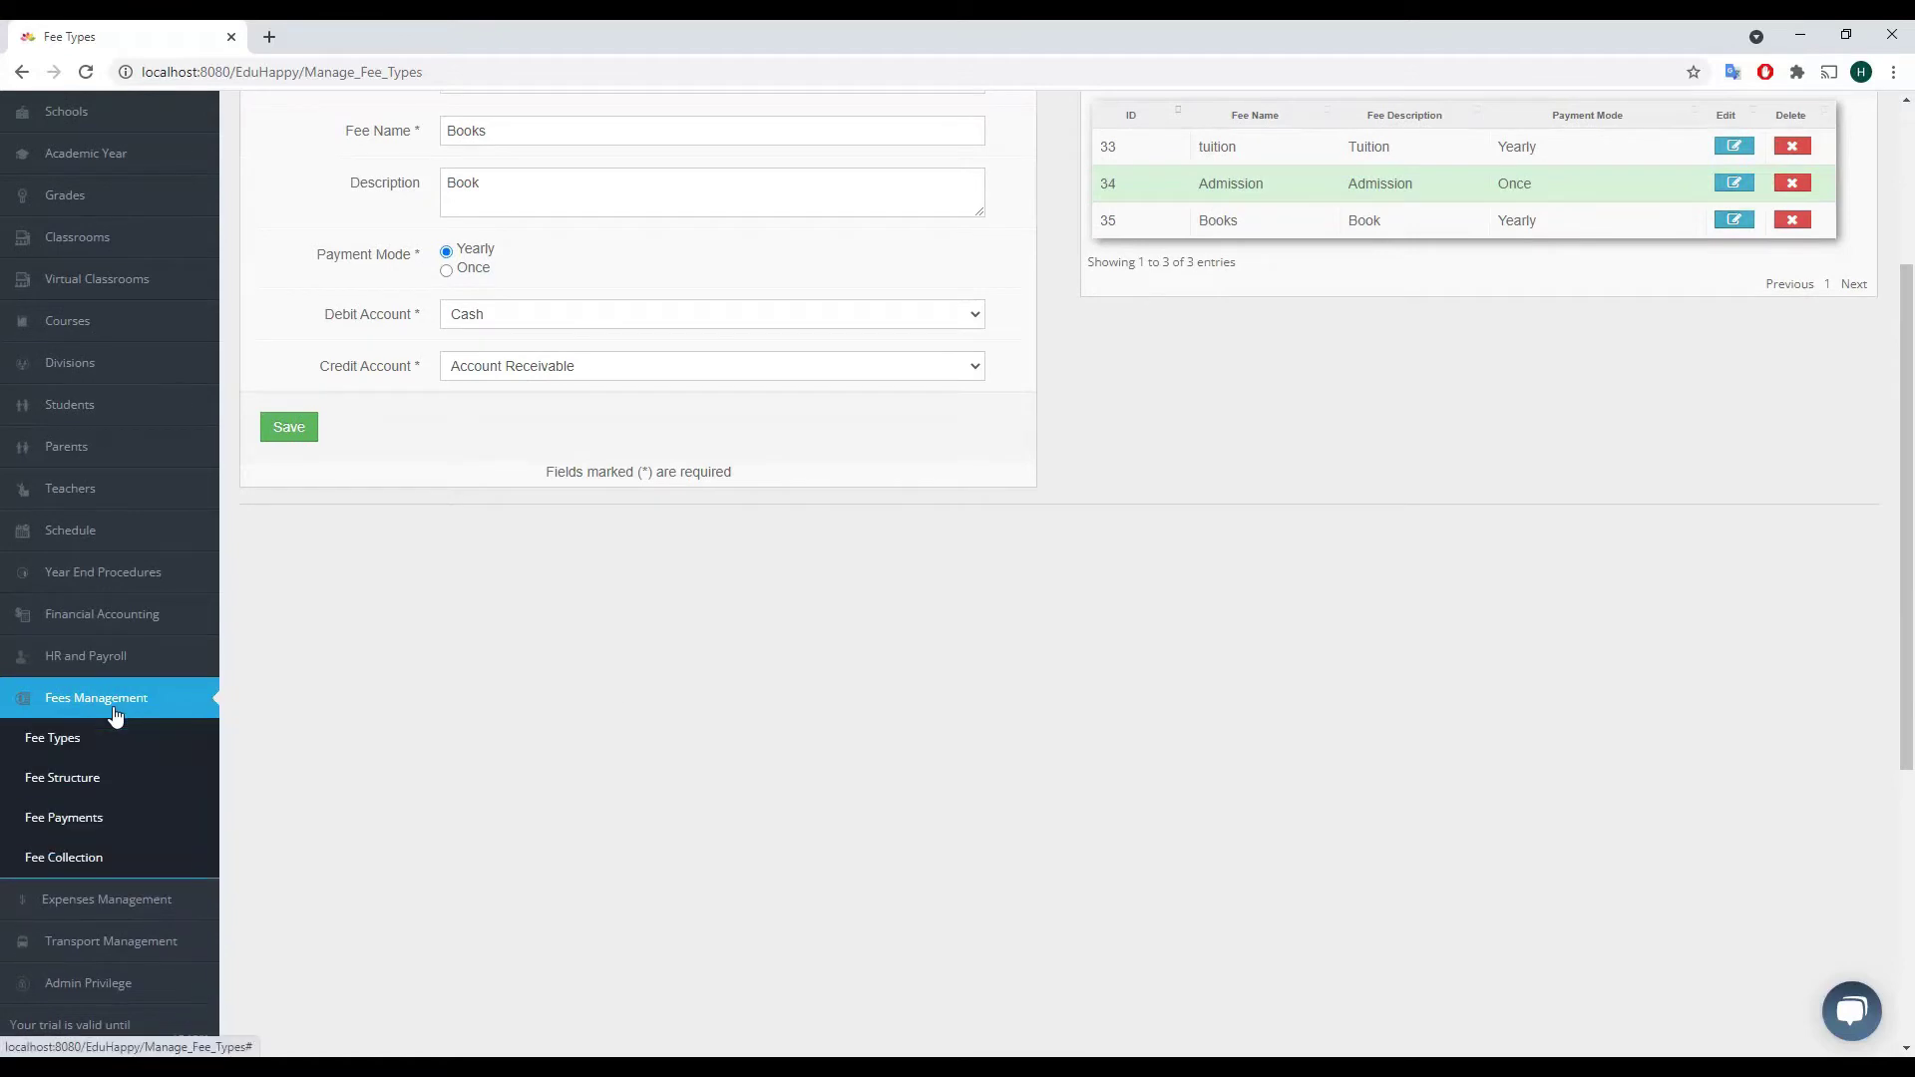
{"action": "left_click", "coordinate": [64, 782]}
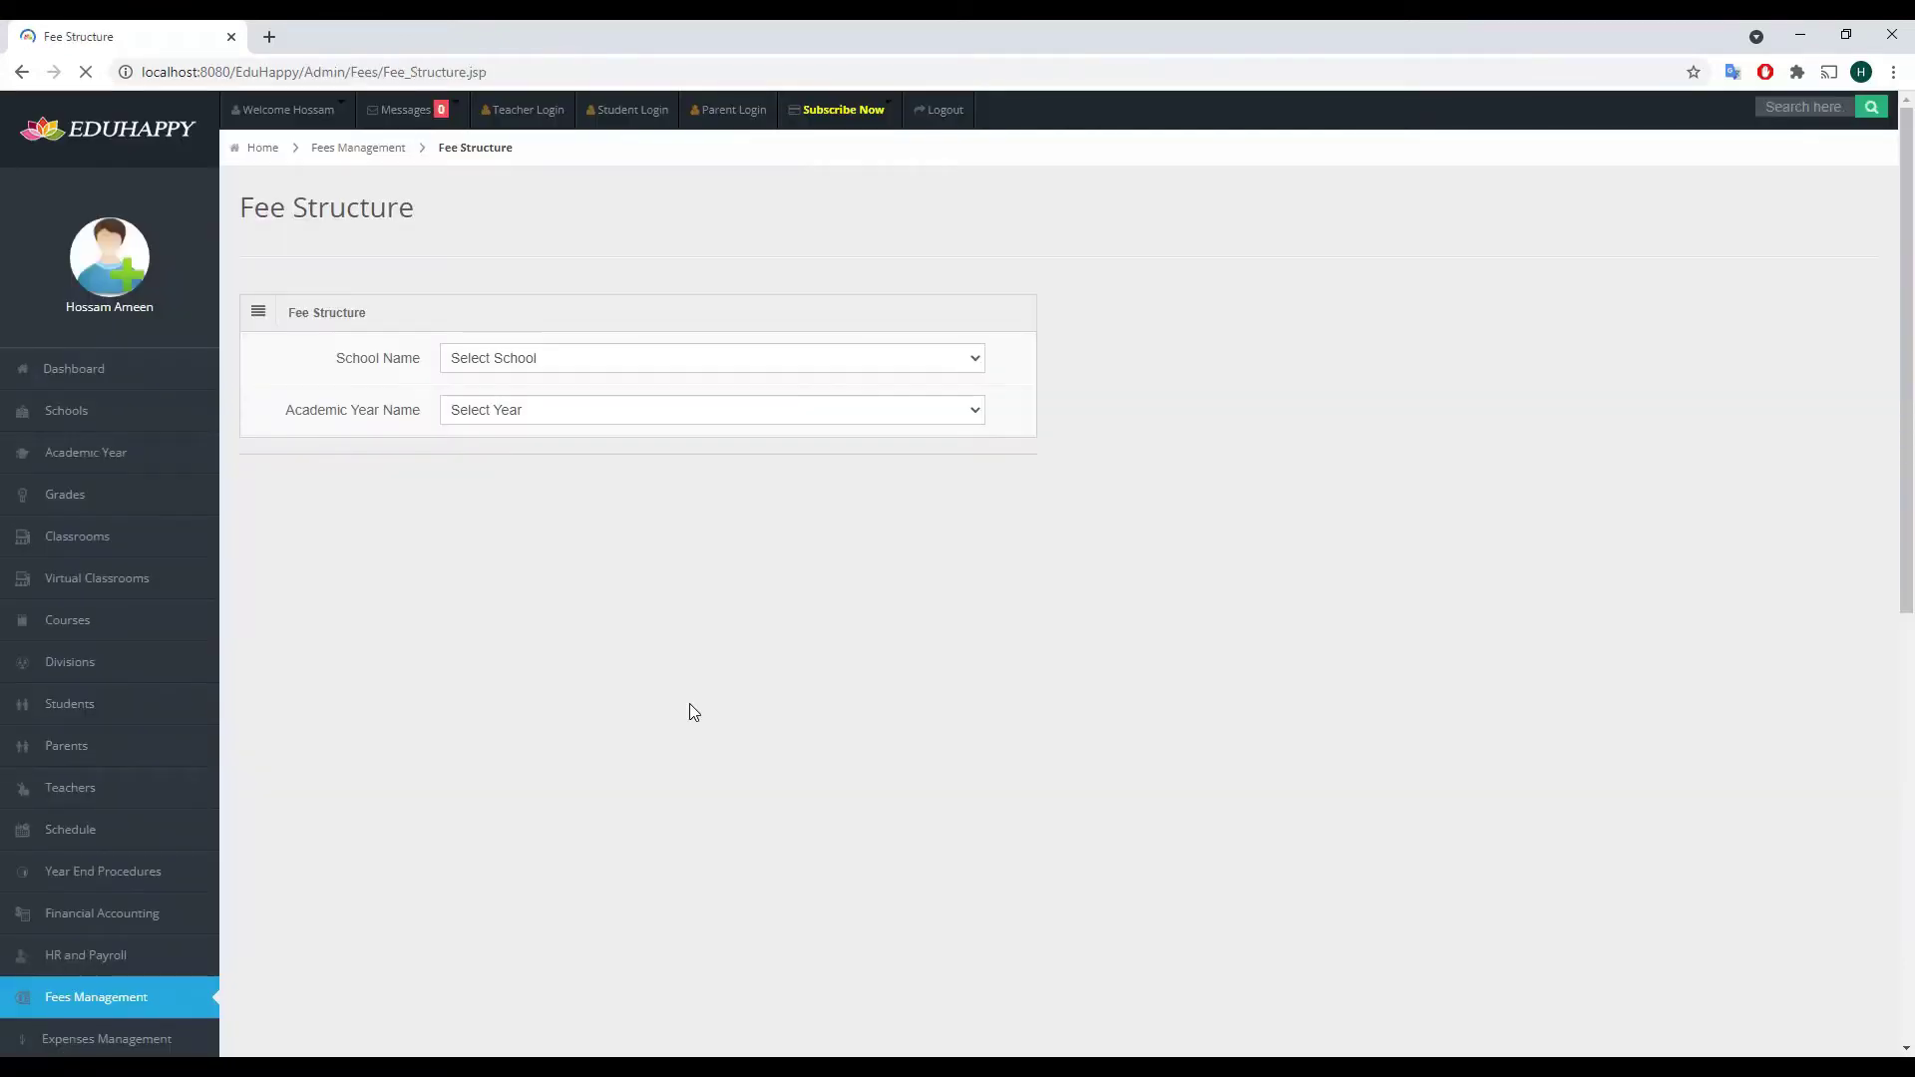
{"action": "left_click", "coordinate": [788, 359]}
{"action": "left_click", "coordinate": [586, 423]}
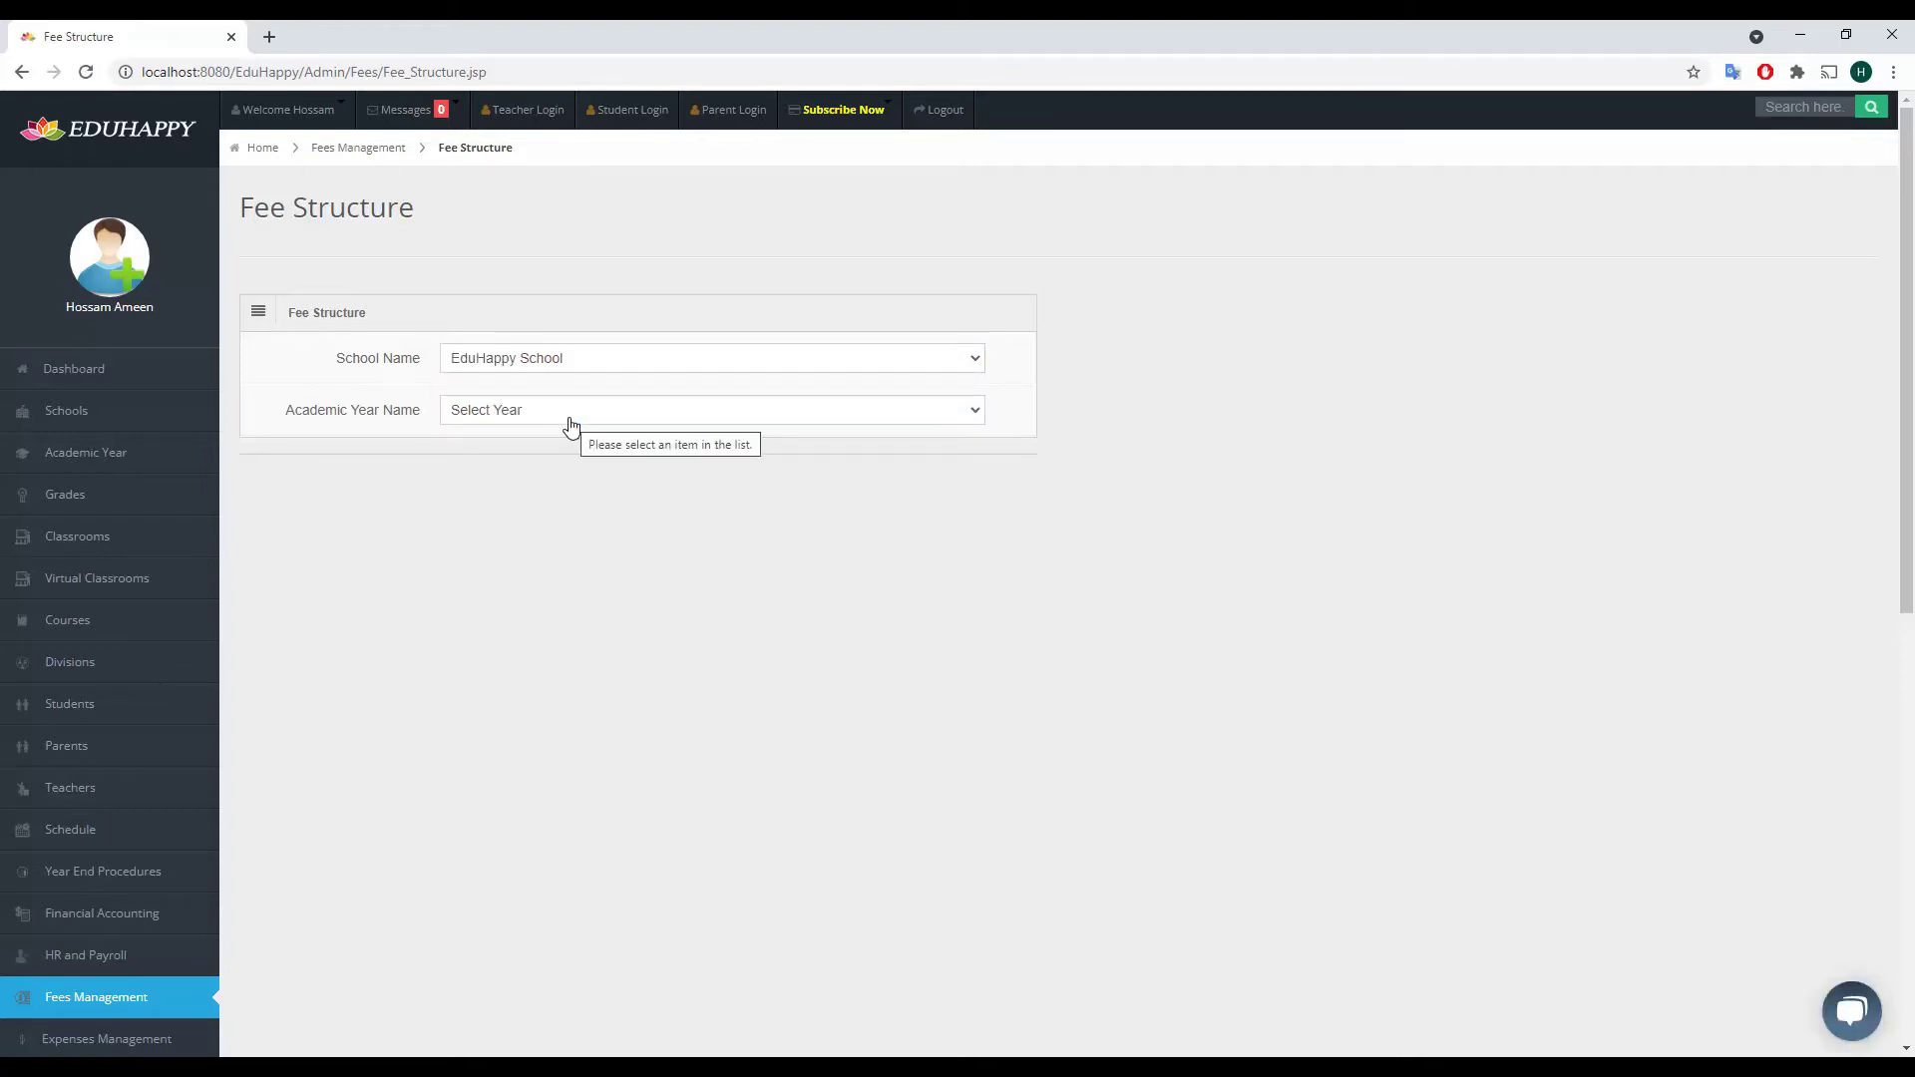
{"action": "left_click", "coordinate": [565, 419]}
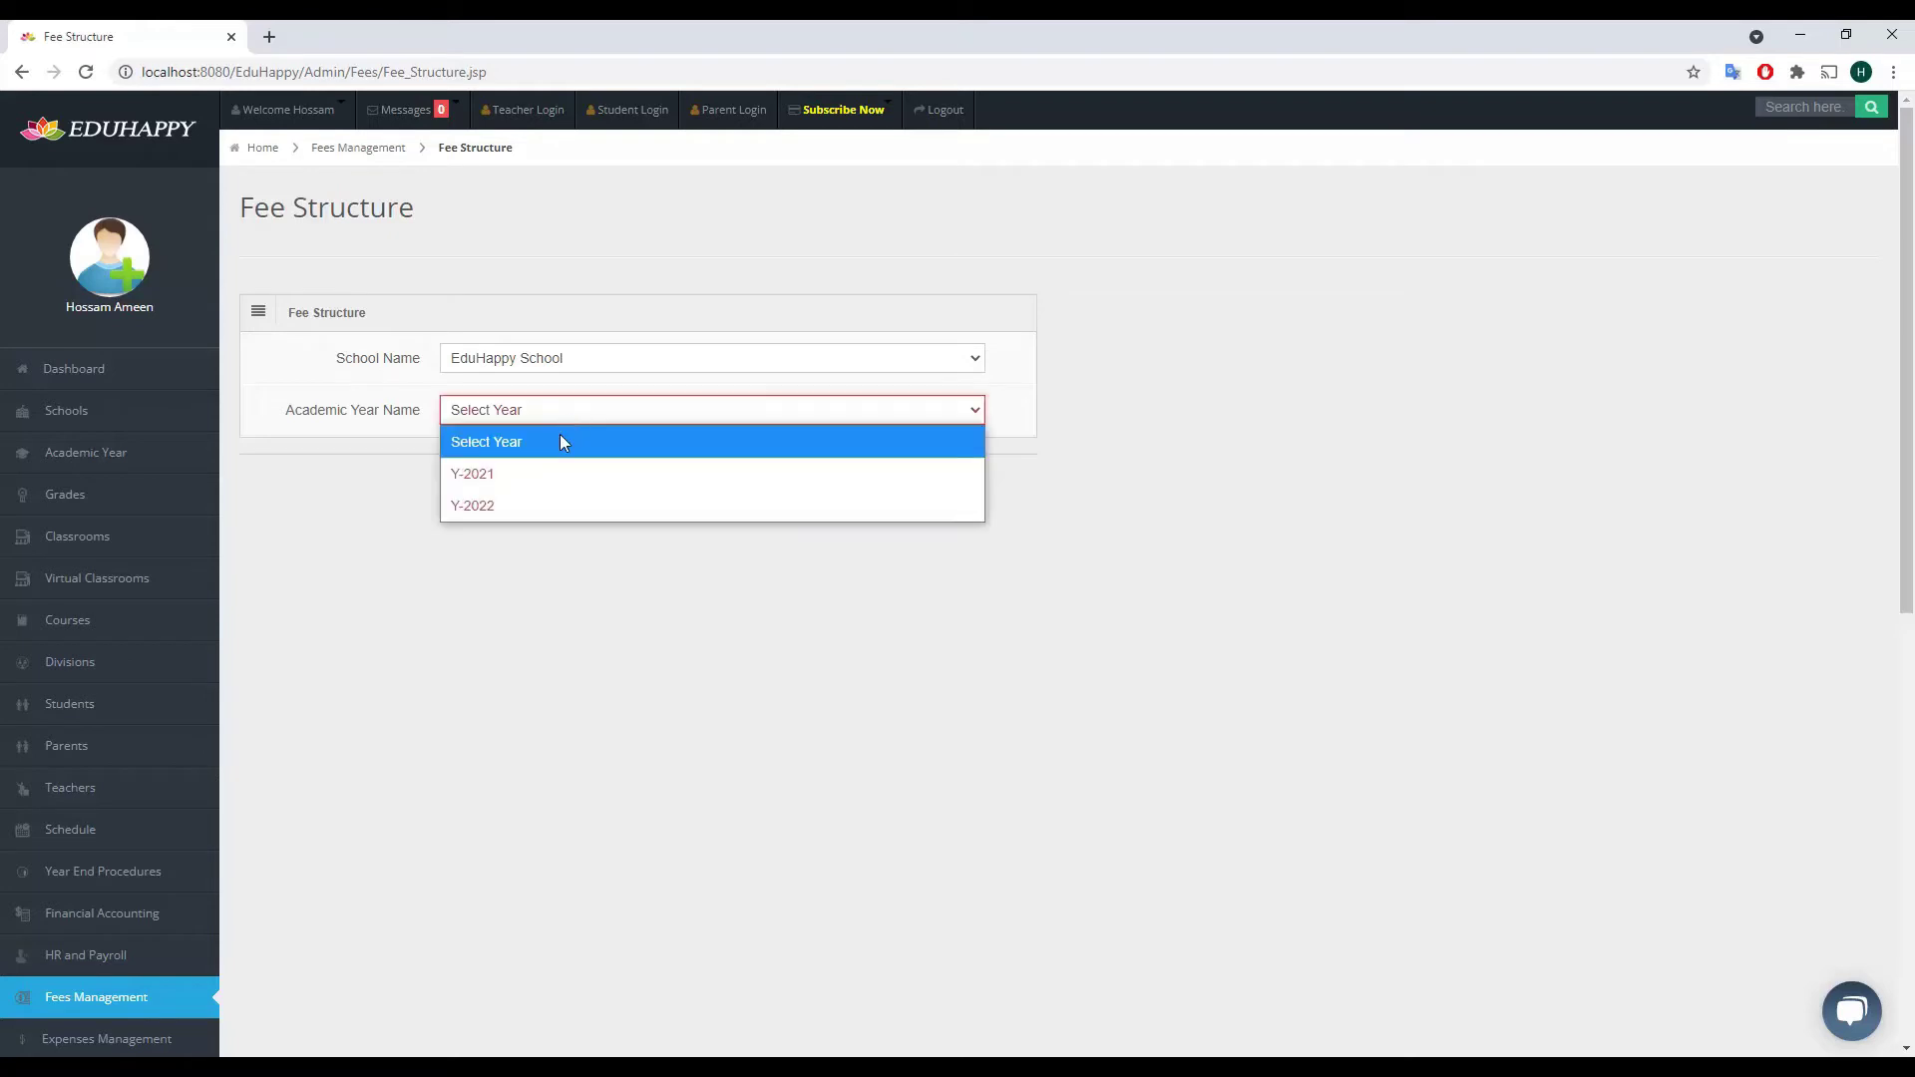
{"action": "left_click", "coordinate": [554, 475]}
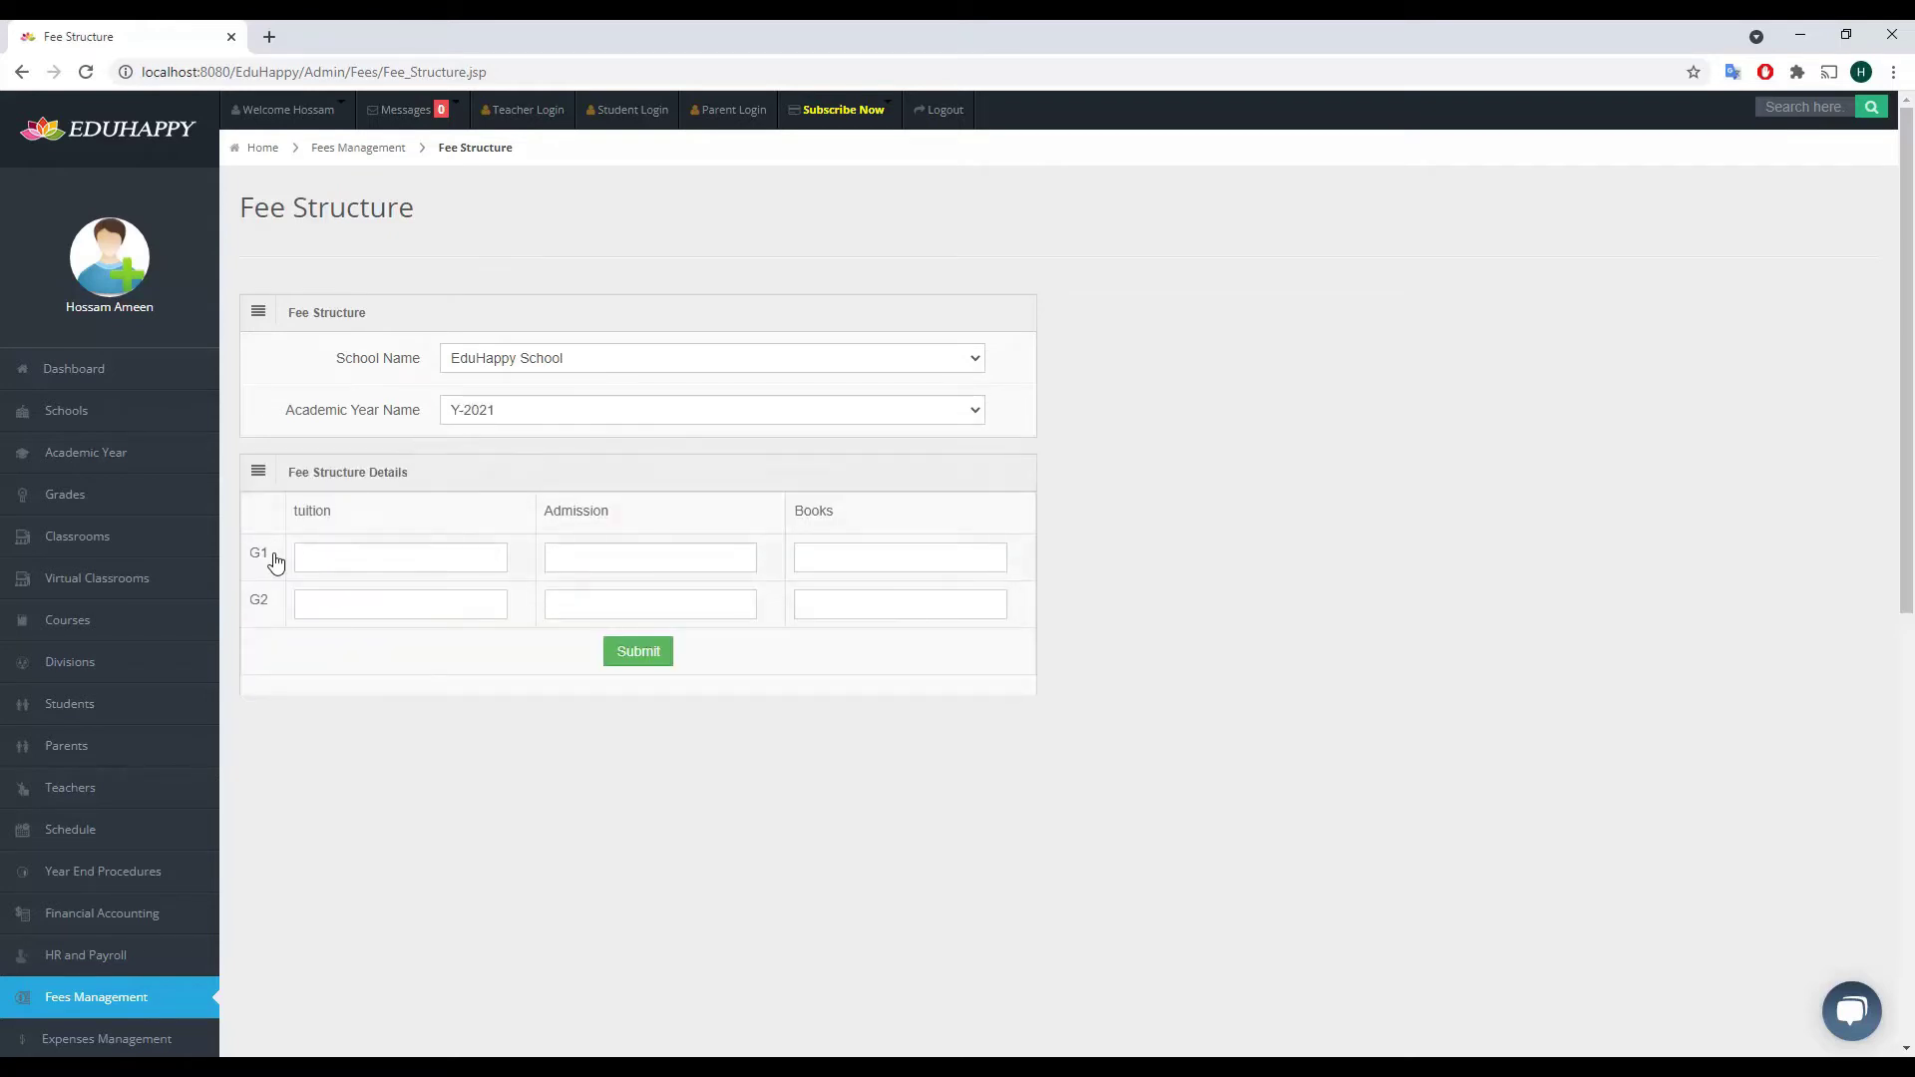
{"action": "left_click", "coordinate": [341, 564]}
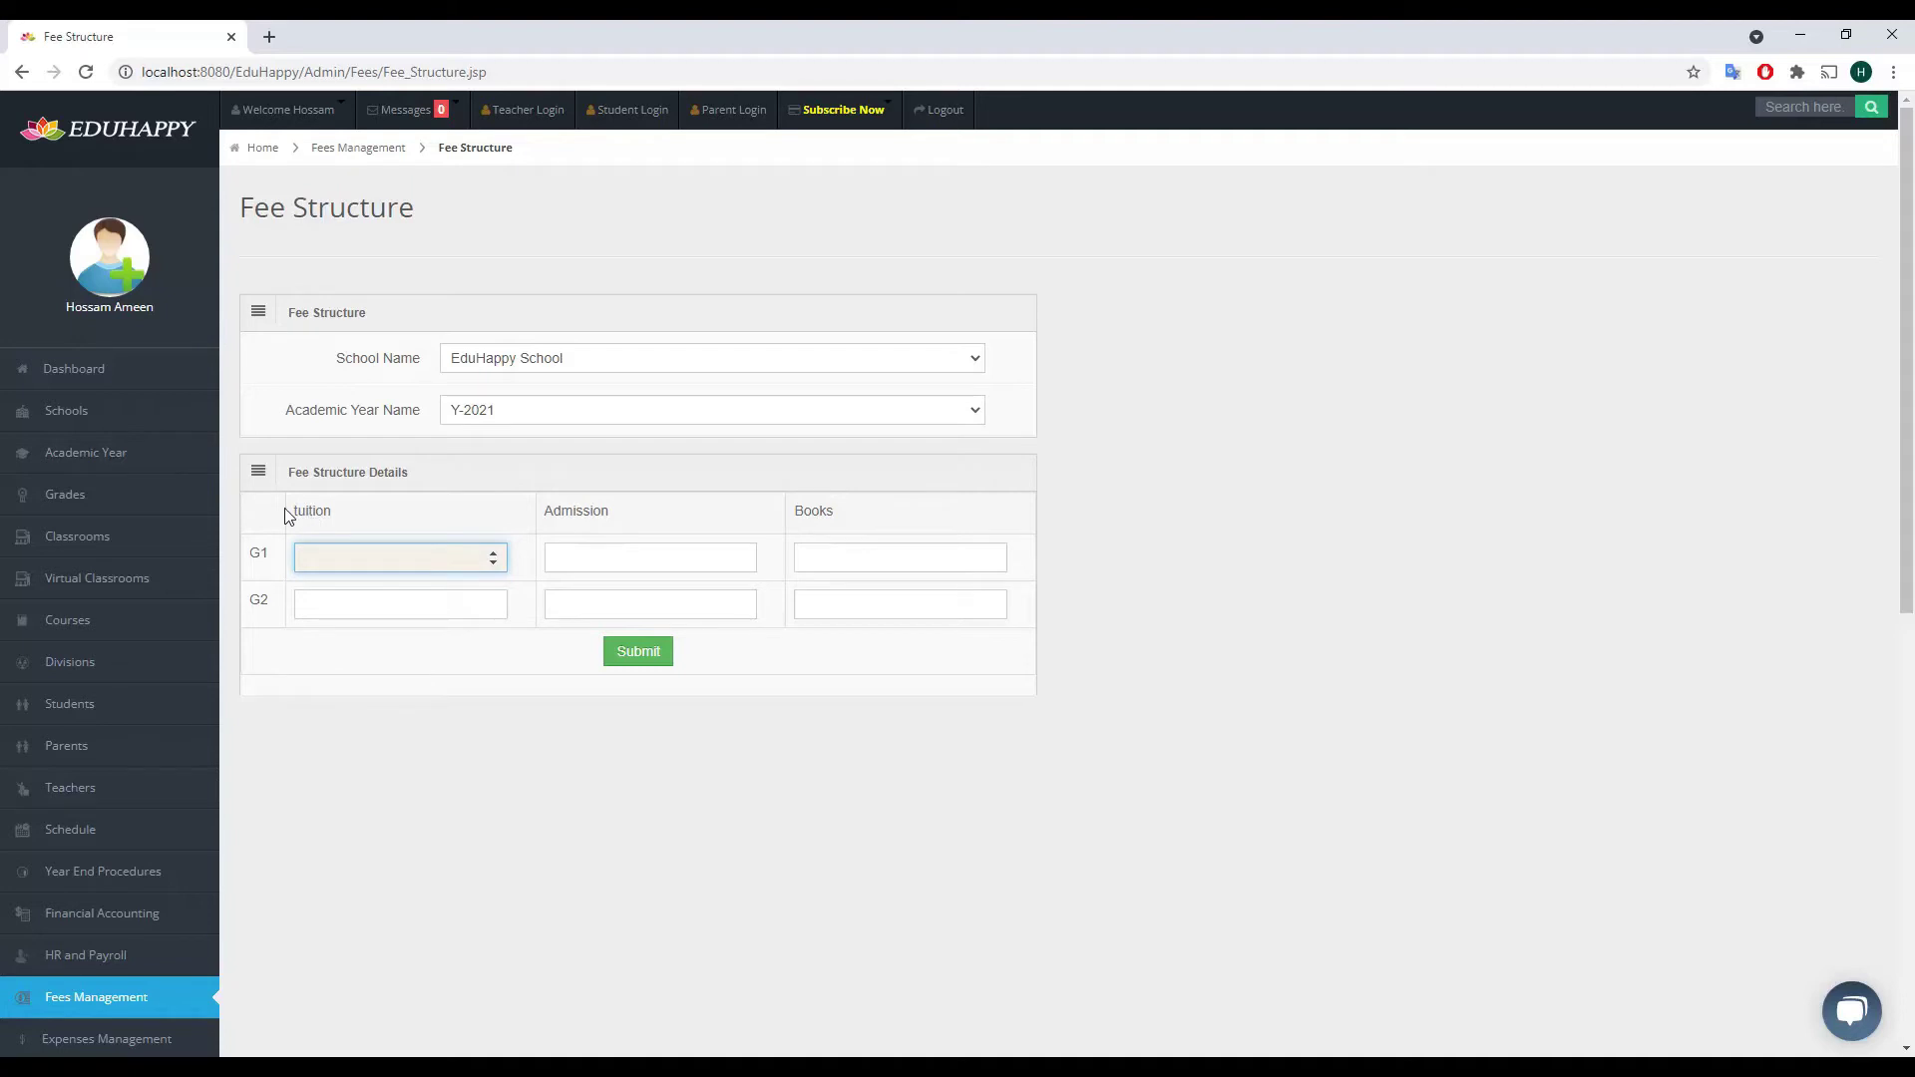
{"action": "left_click", "coordinate": [621, 557]}
{"action": "left_click", "coordinate": [886, 555]}
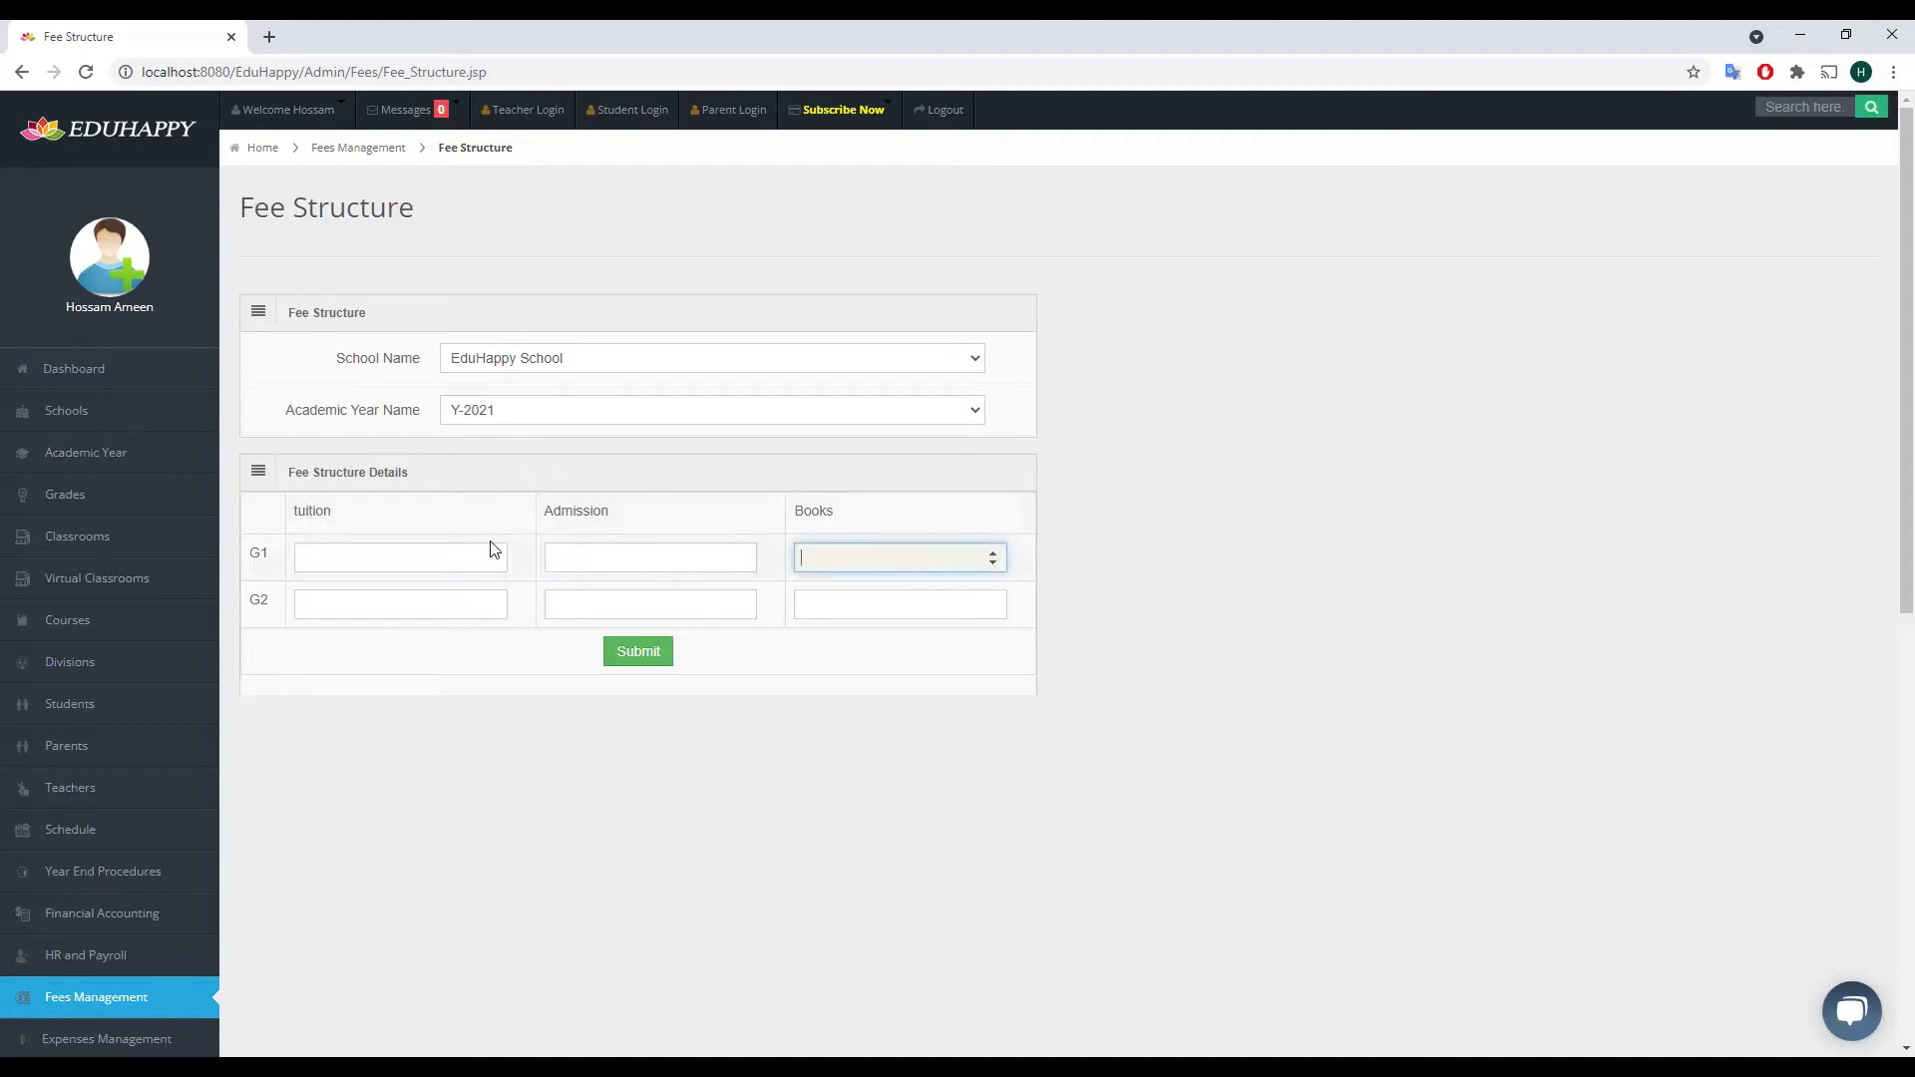
- Enter the Y-2021 fees for grade G1: tuition 20000, Admission 1000 and Books 2000
{"action": "left_click", "coordinate": [385, 551]}
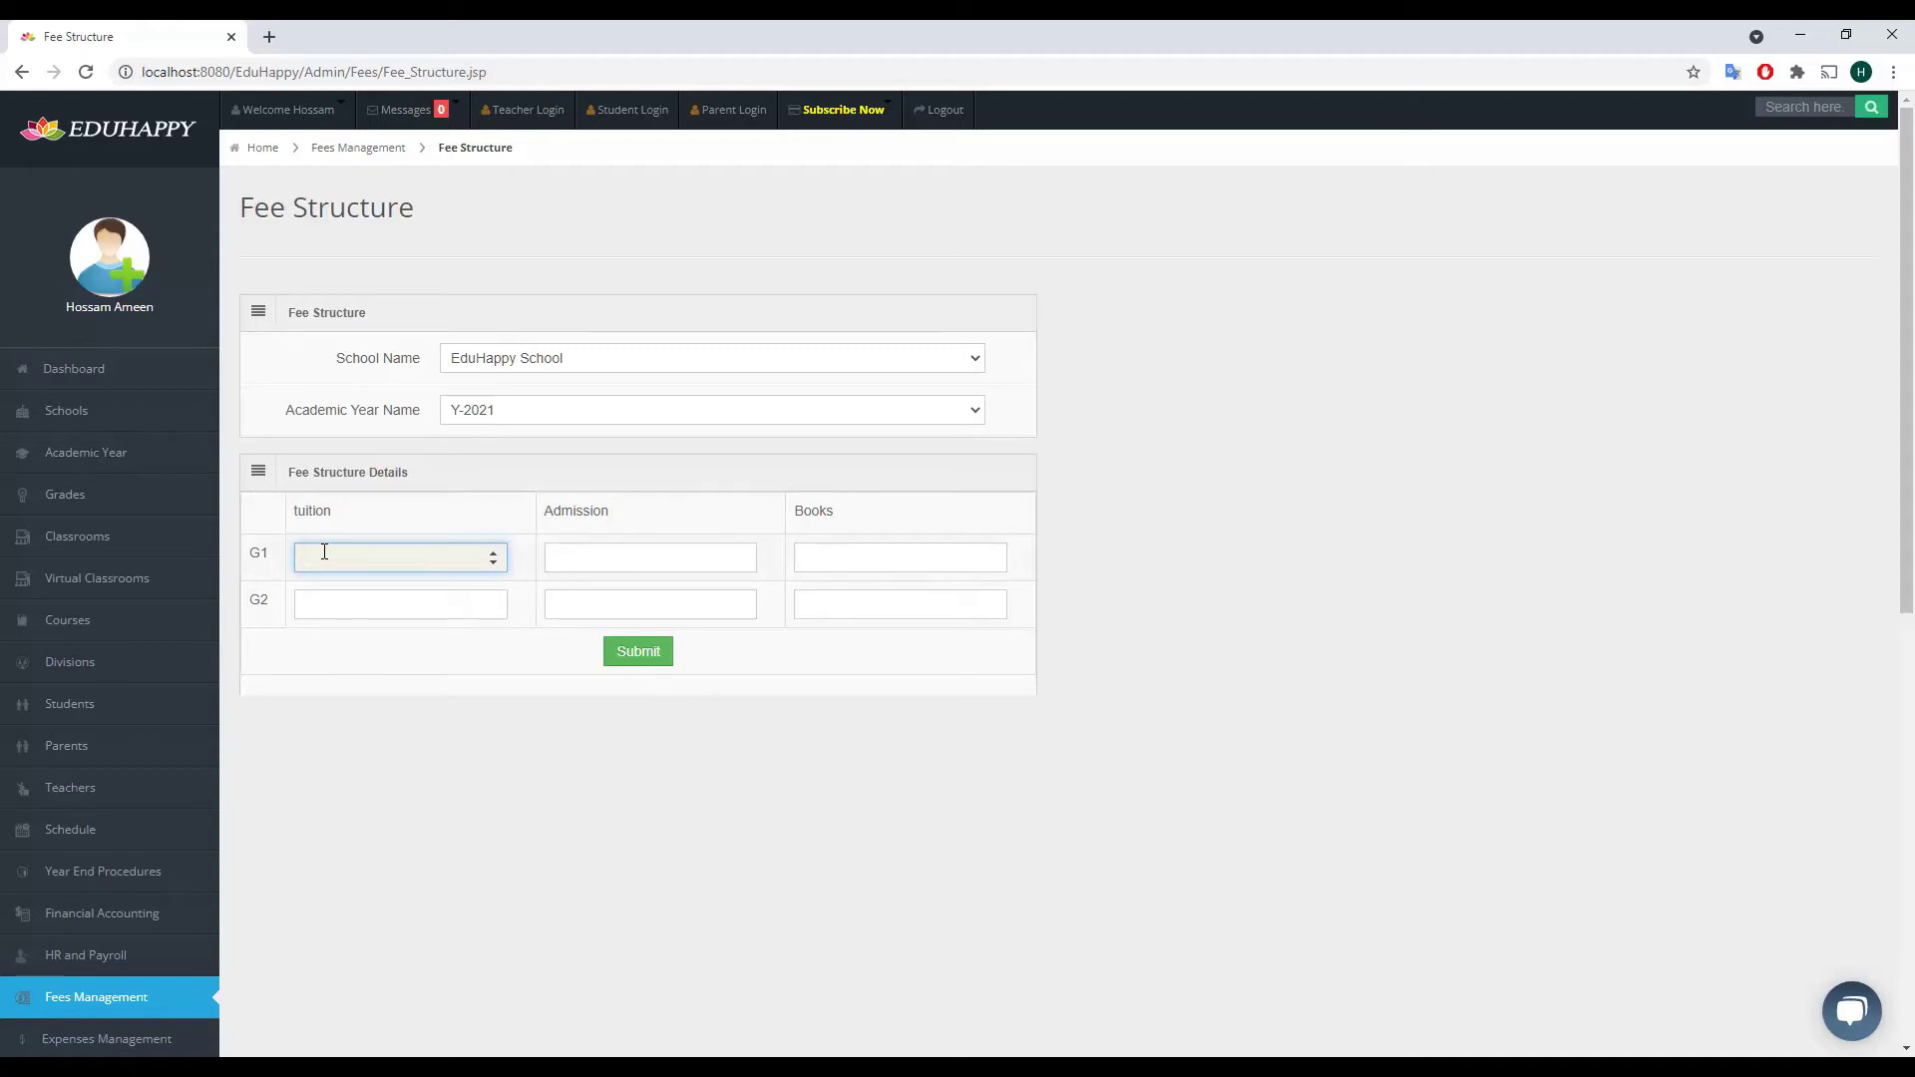
{"action": "type", "text": "20000"}
{"action": "left_click", "coordinate": [573, 555]}
{"action": "type", "text": "1000"}
{"action": "left_click", "coordinate": [873, 559]}
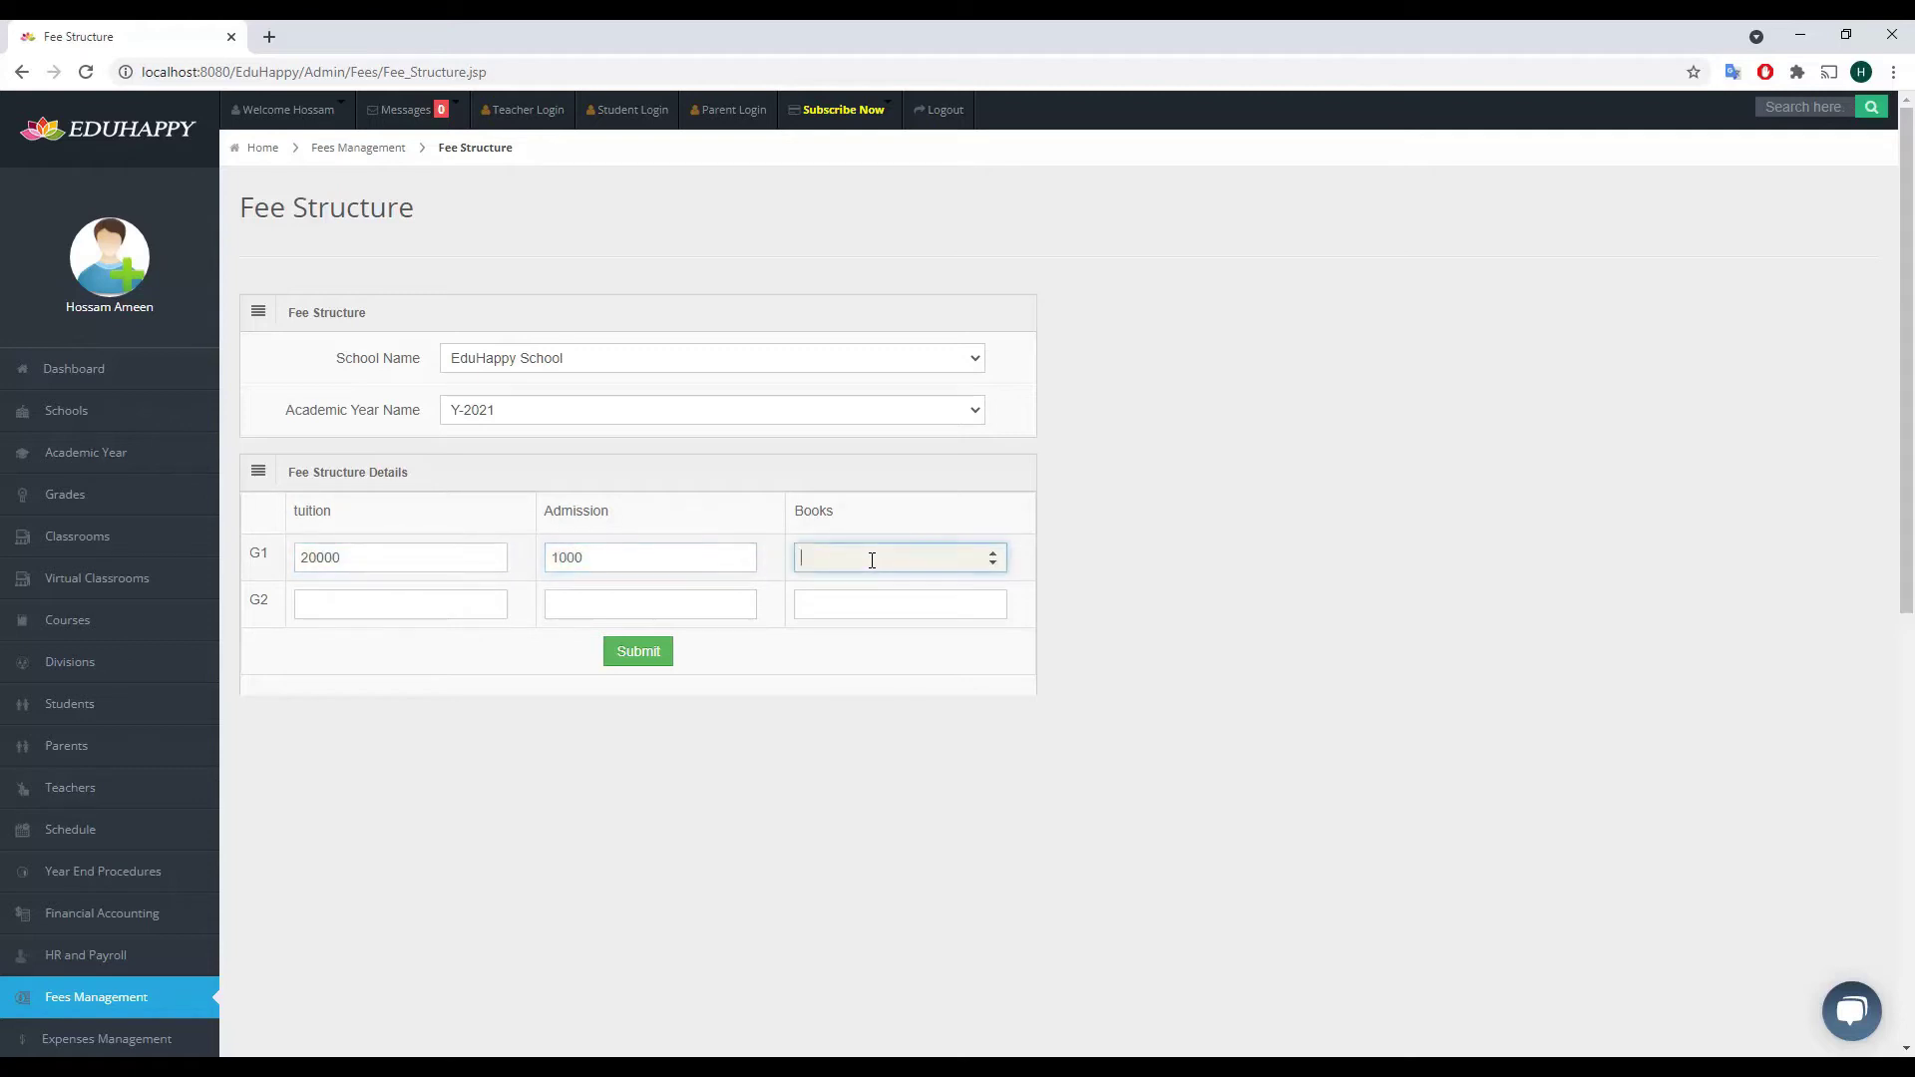
{"action": "type", "text": "2000"}
- Enter the Y-2021 fees for grade G2 as tuition 24000, Admission 1200 and Books 2500, and submit the fee structure
{"action": "left_click", "coordinate": [347, 597]}
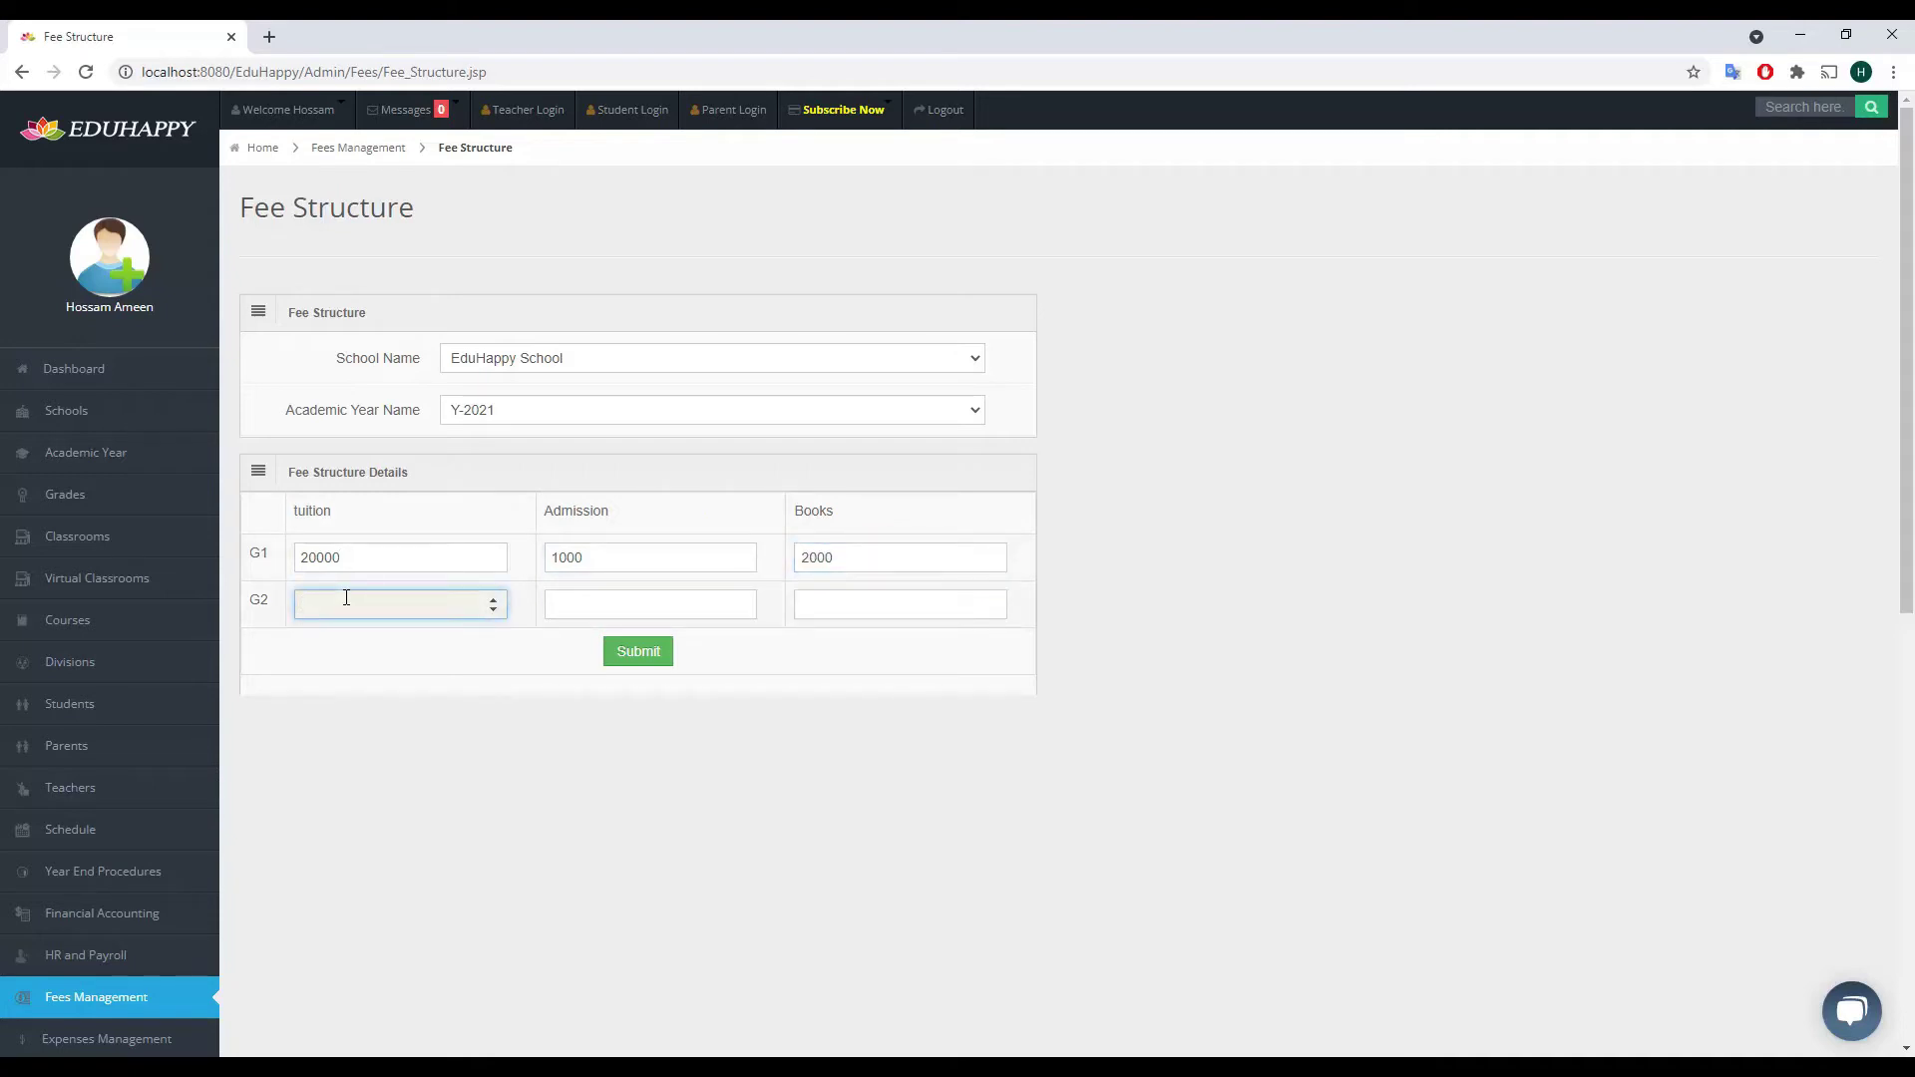
{"action": "type", "text": "24000"}
{"action": "key", "text": "Tab"}
{"action": "type", "text": "1200"}
{"action": "key", "text": "Tab"}
{"action": "type", "text": "2500"}
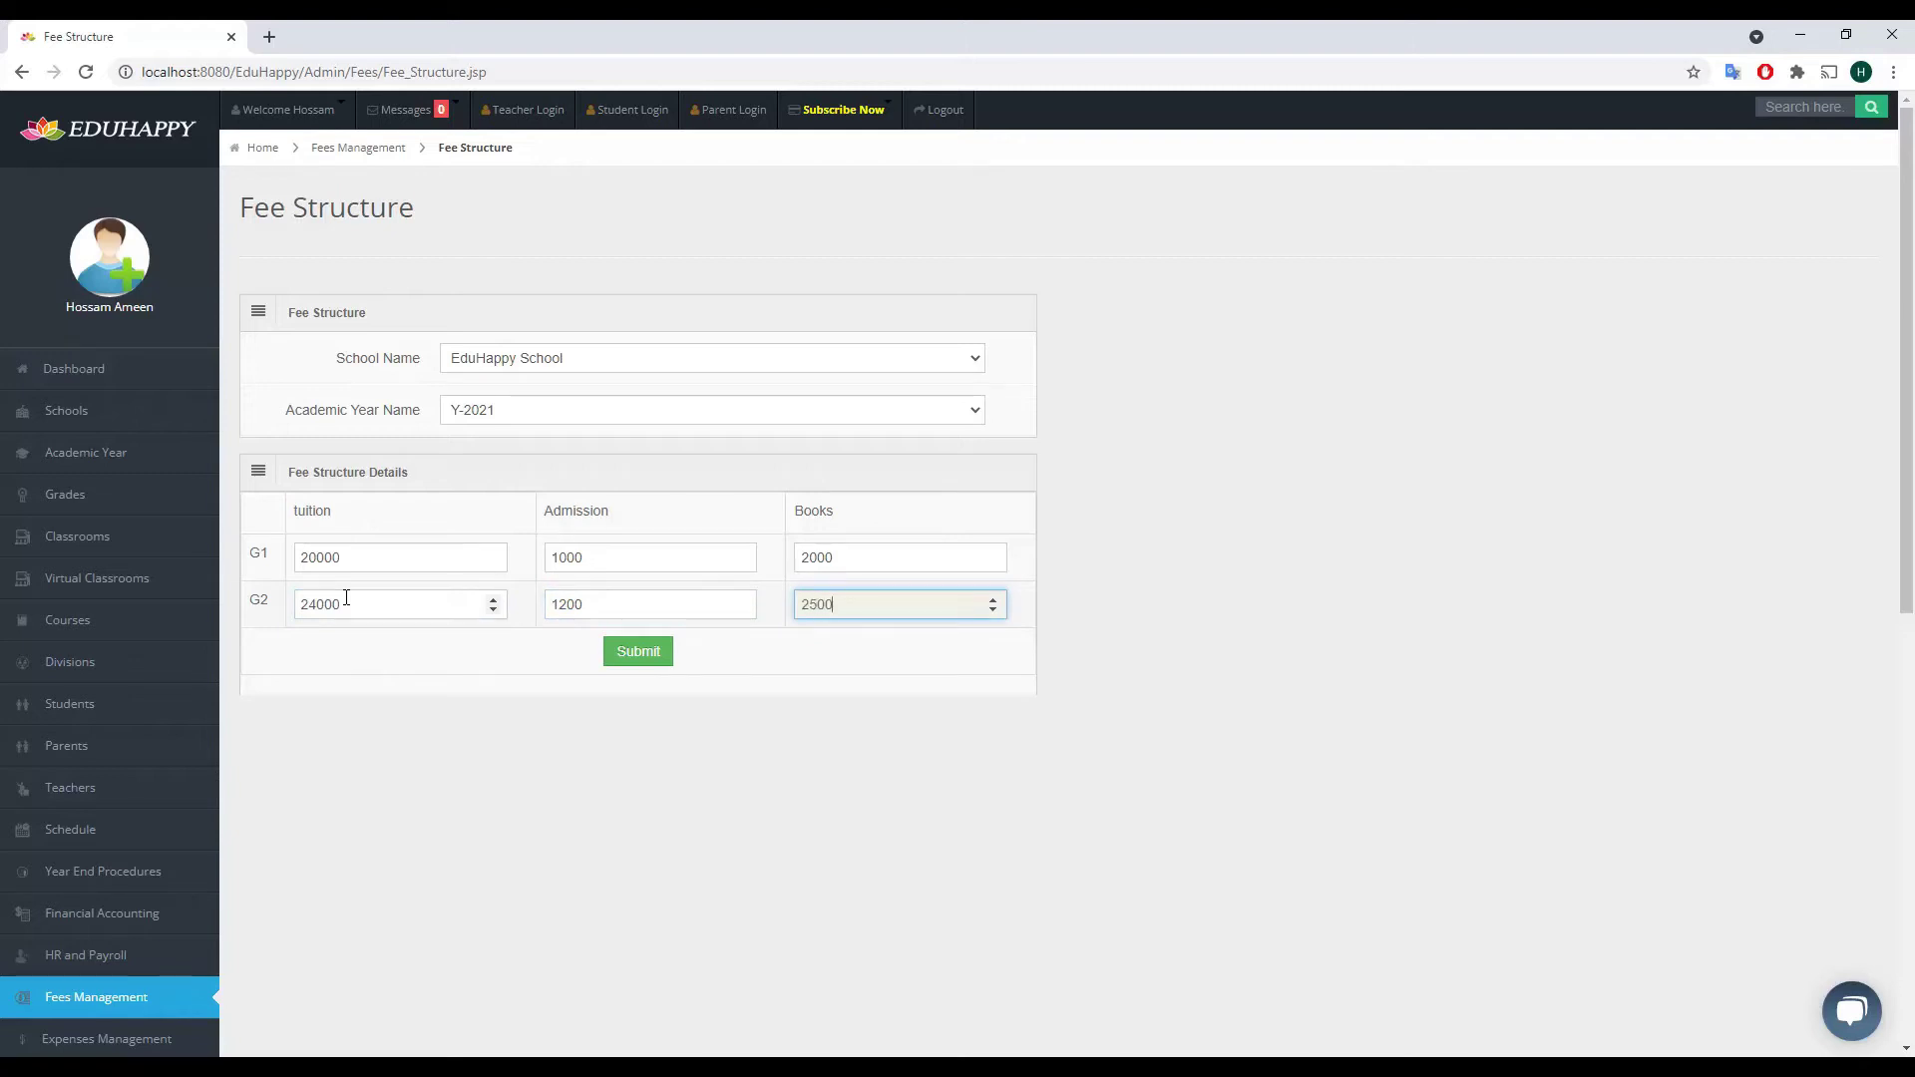
{"action": "left_click", "coordinate": [641, 659]}
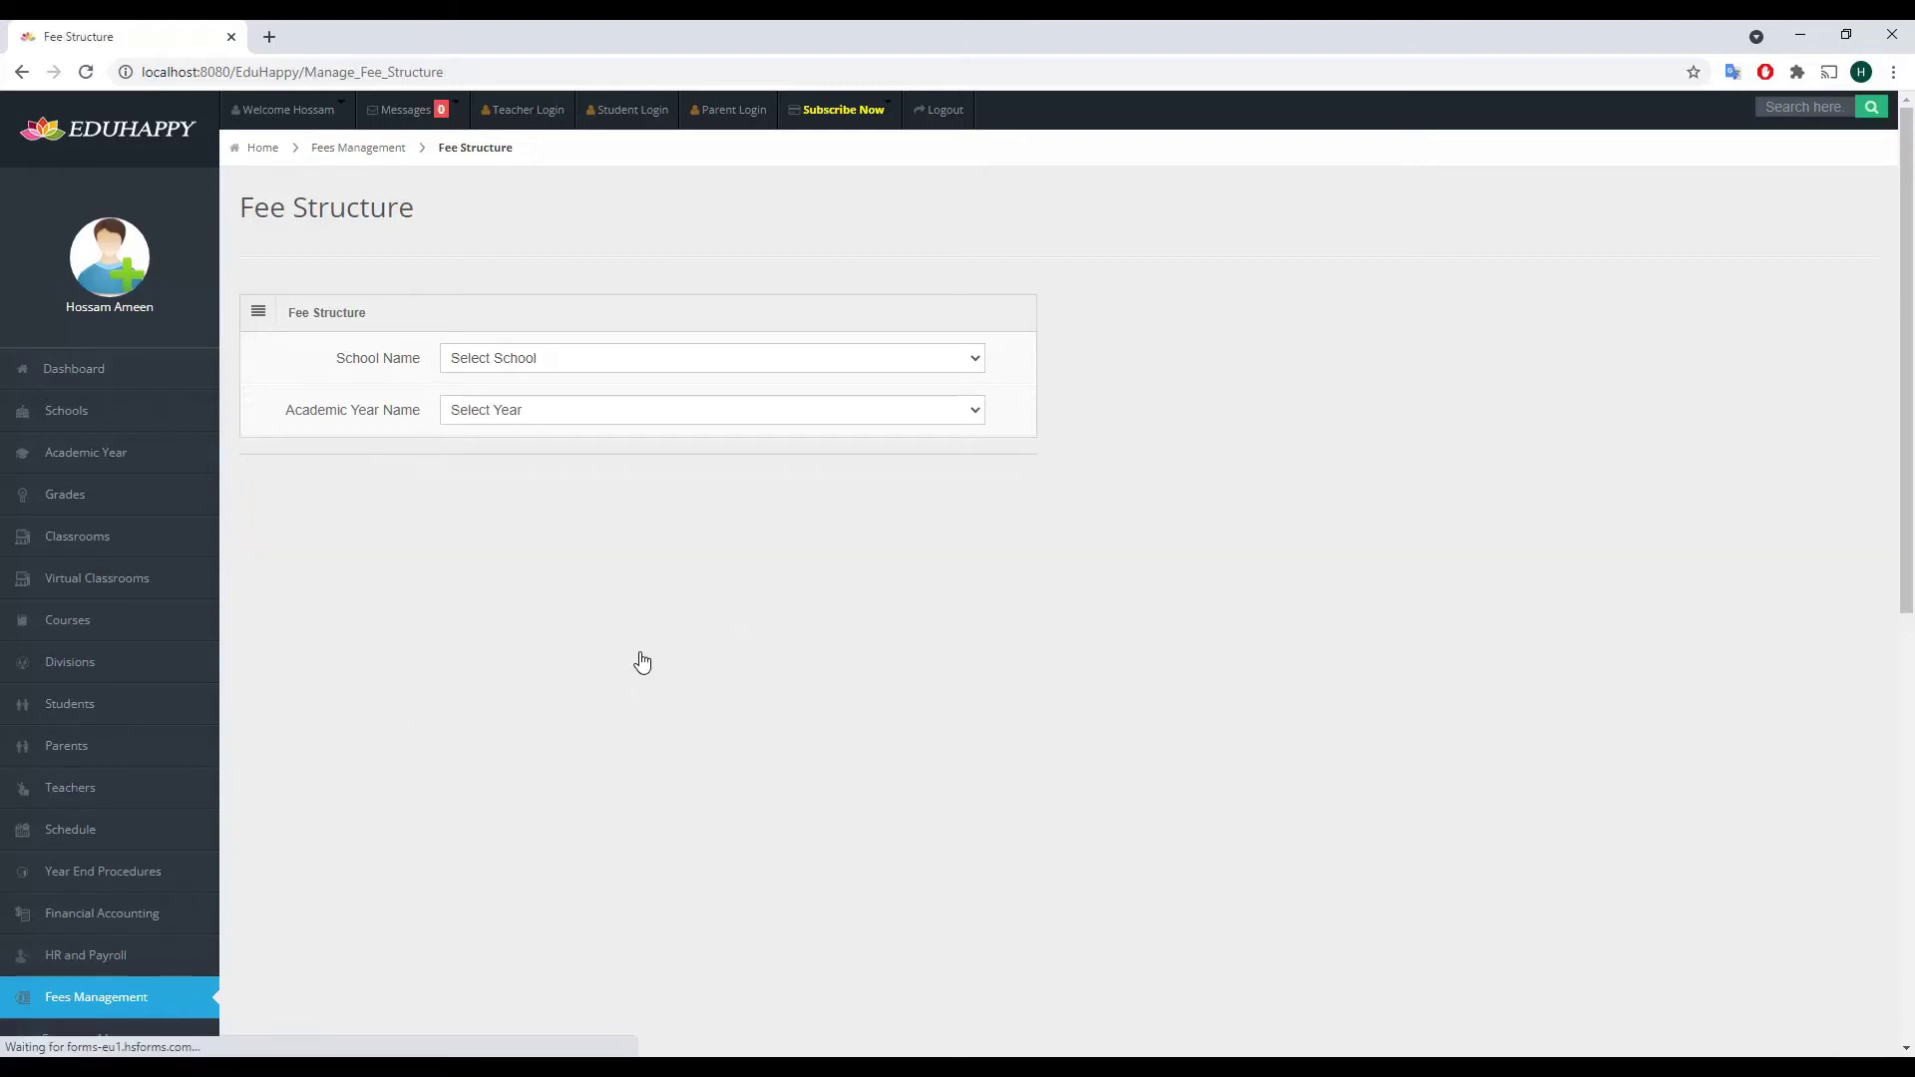
- Reload EduHappy School's Y-2021 fee structure to check the saved amounts
{"action": "left_click", "coordinate": [656, 365]}
{"action": "left_click", "coordinate": [633, 424]}
{"action": "left_click", "coordinate": [636, 415]}
{"action": "left_click", "coordinate": [575, 473]}
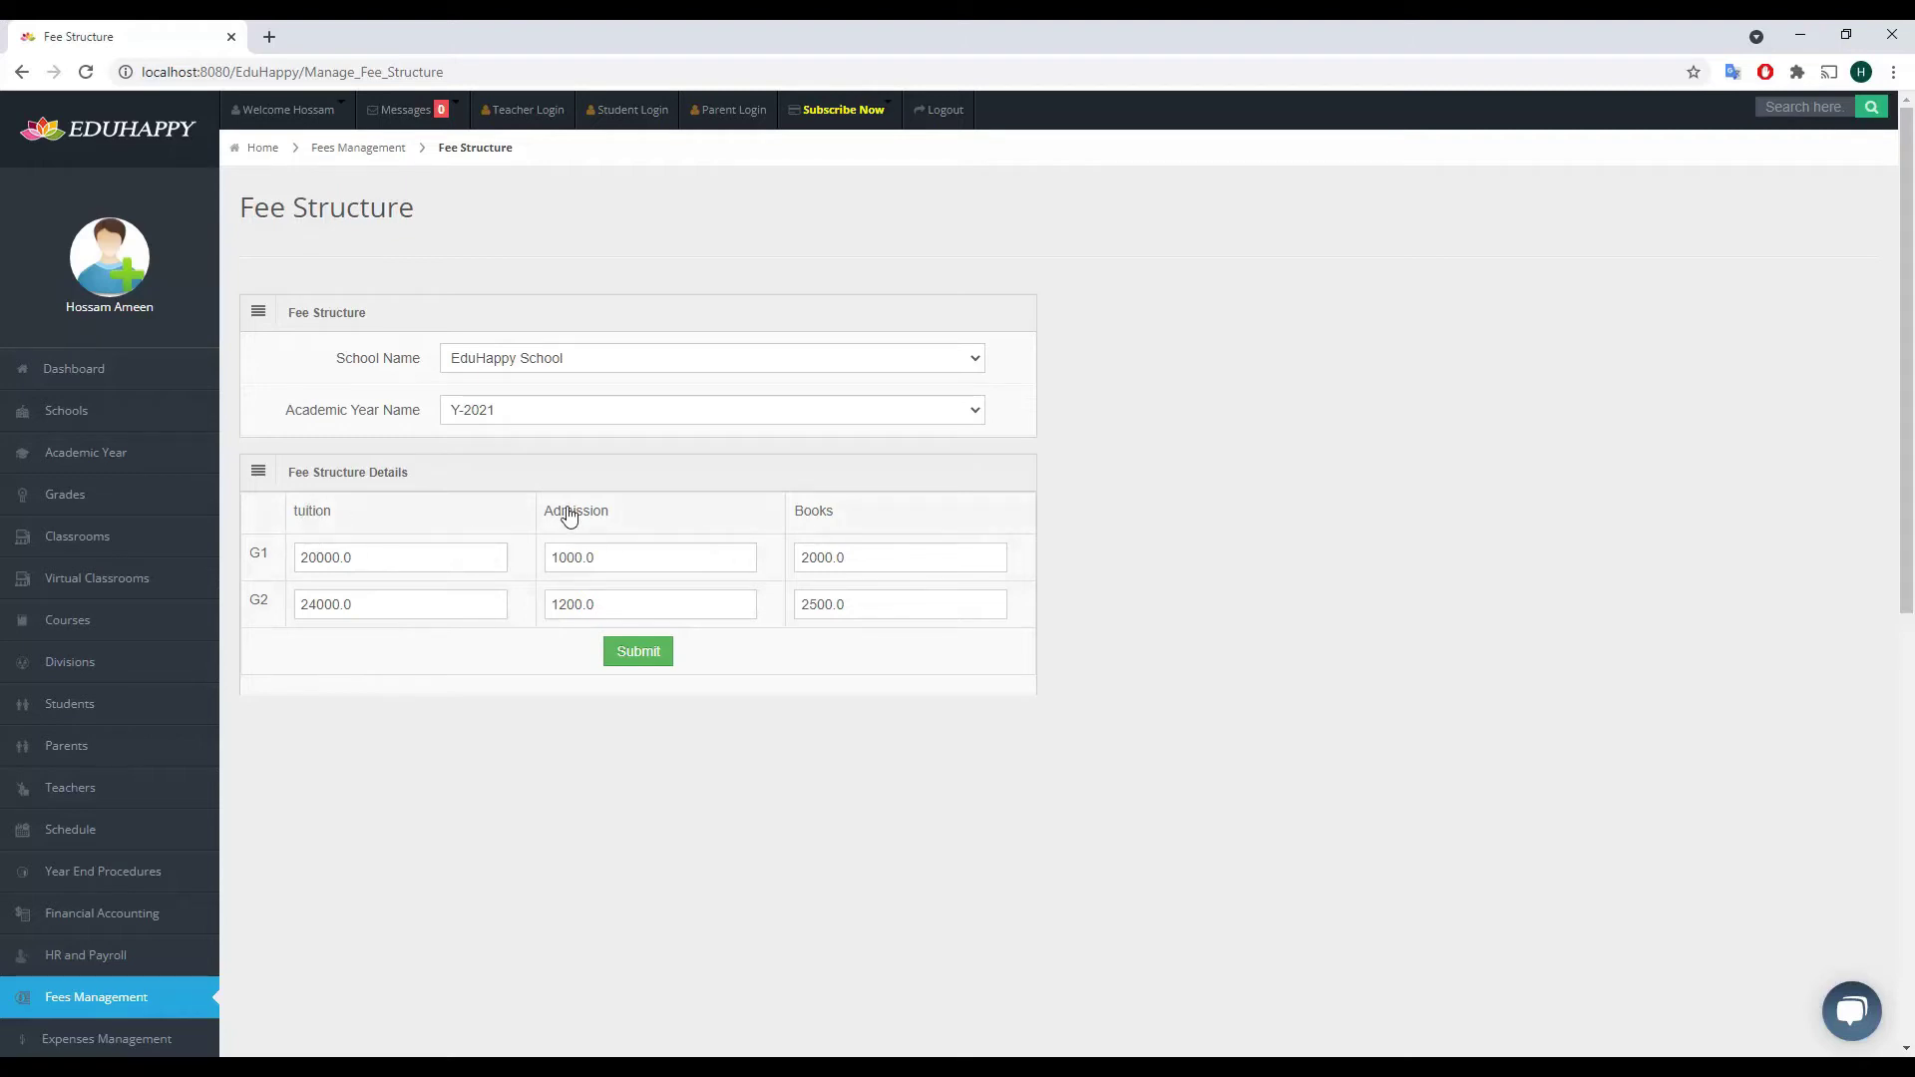
- Switch the fee structure to Y-2022 and enter the G1 fees: tuition 22000, Admission 1100 and Books 1200
{"action": "left_click", "coordinate": [765, 419]}
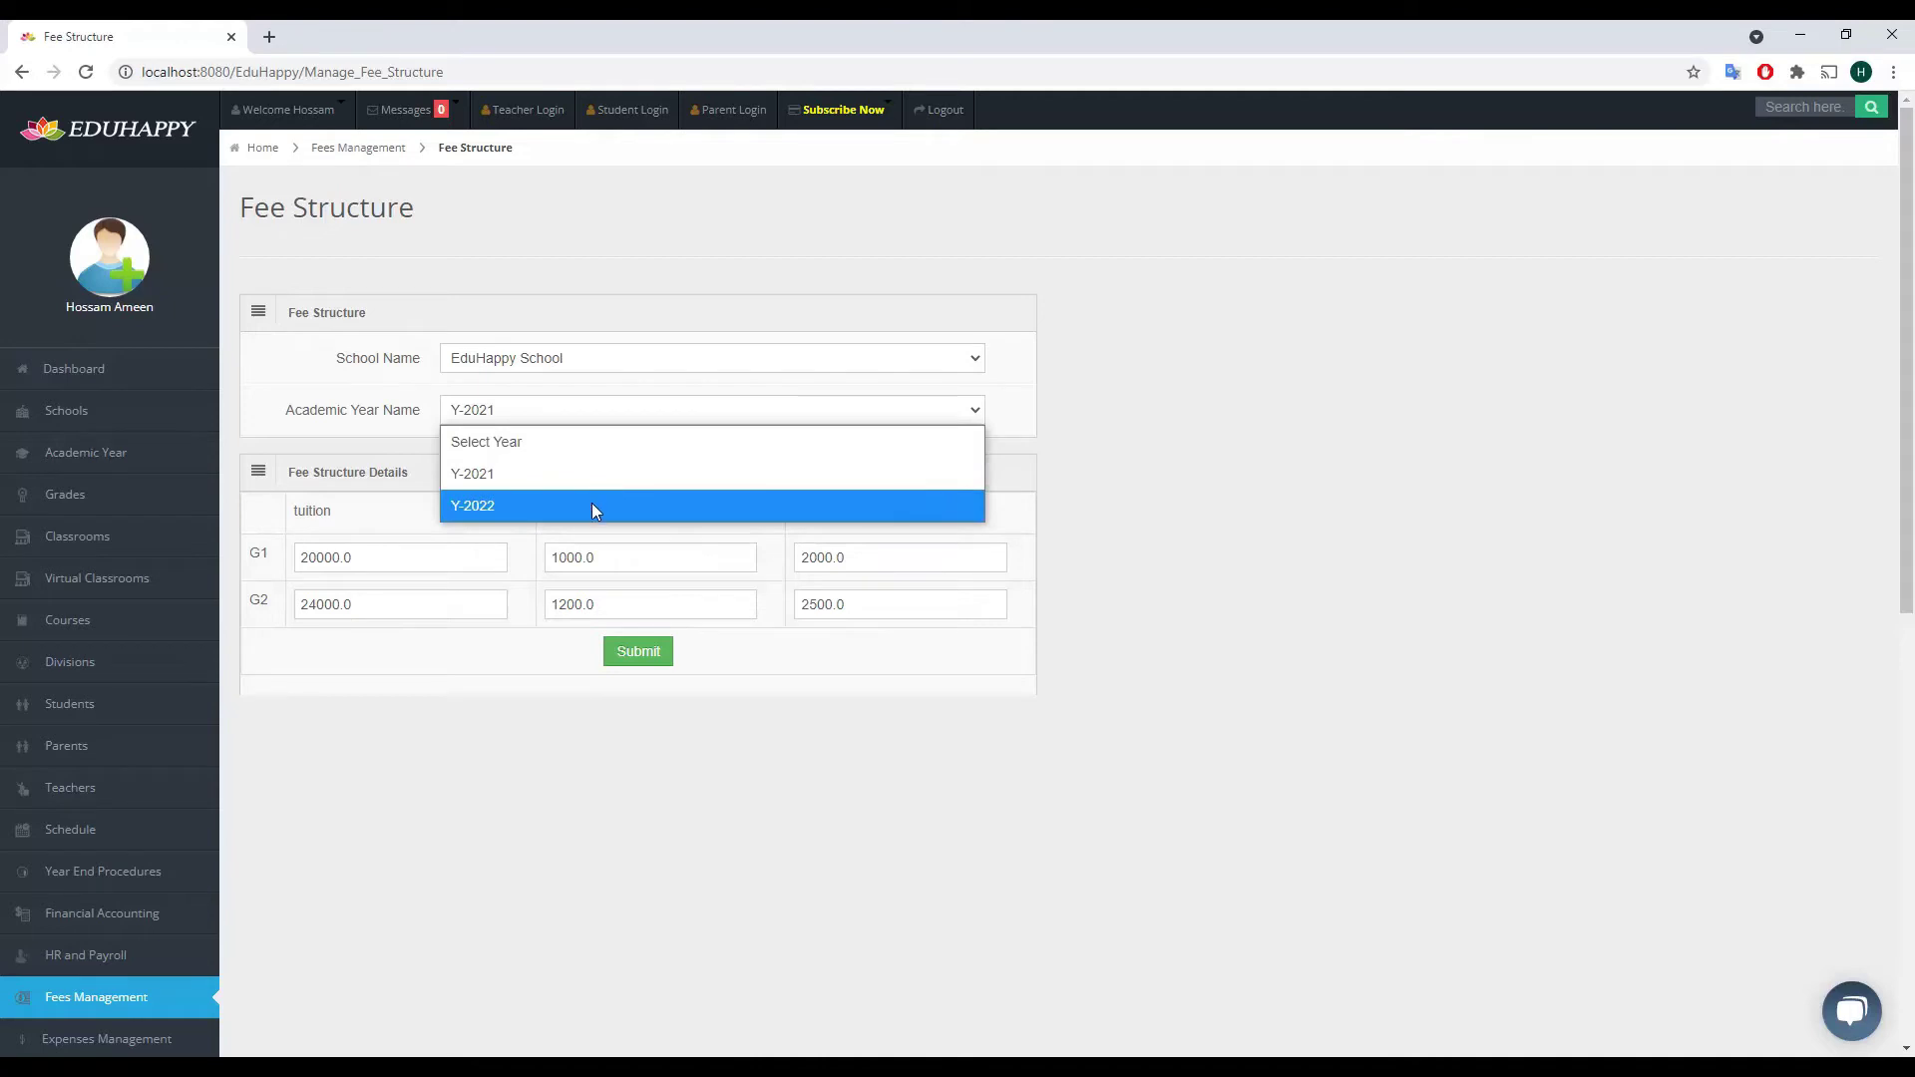
{"action": "left_click", "coordinate": [591, 504]}
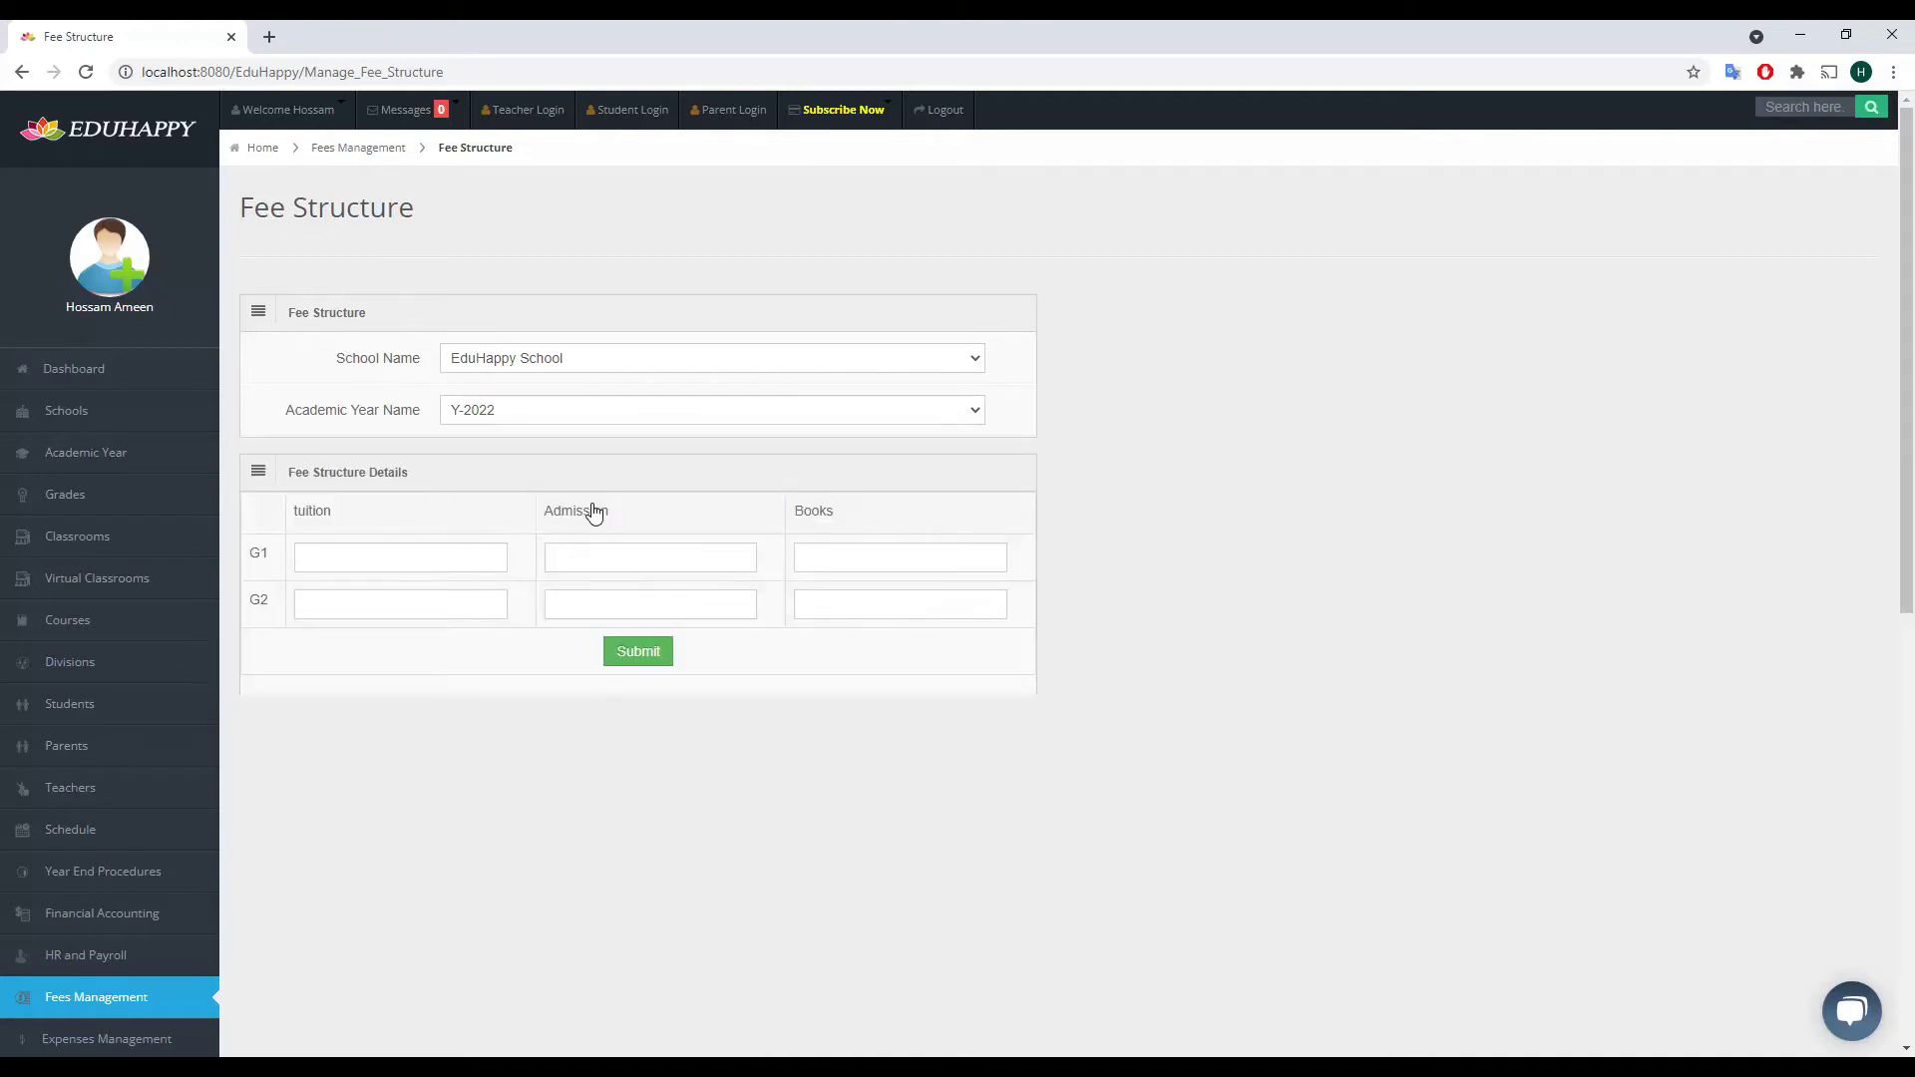
{"action": "left_click", "coordinate": [332, 562]}
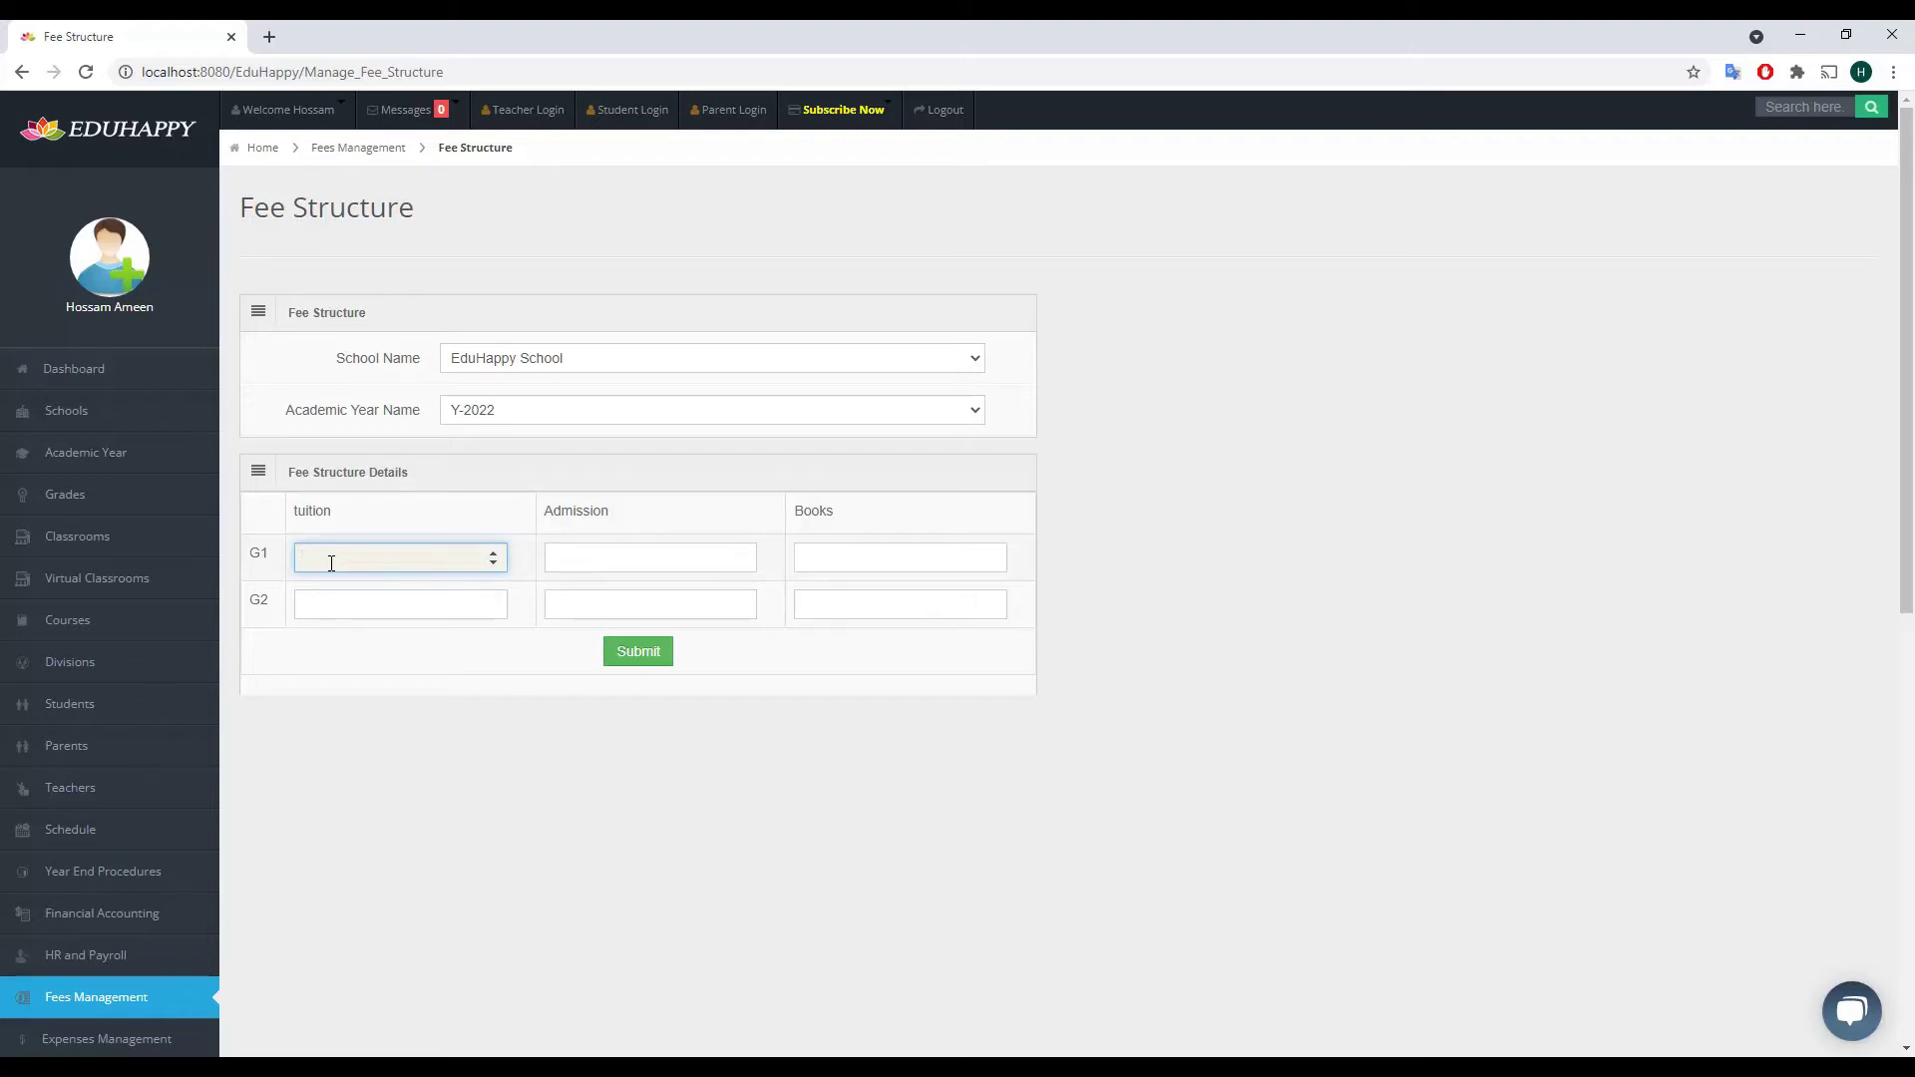
{"action": "type", "text": "22000"}
{"action": "key", "text": "Tab"}
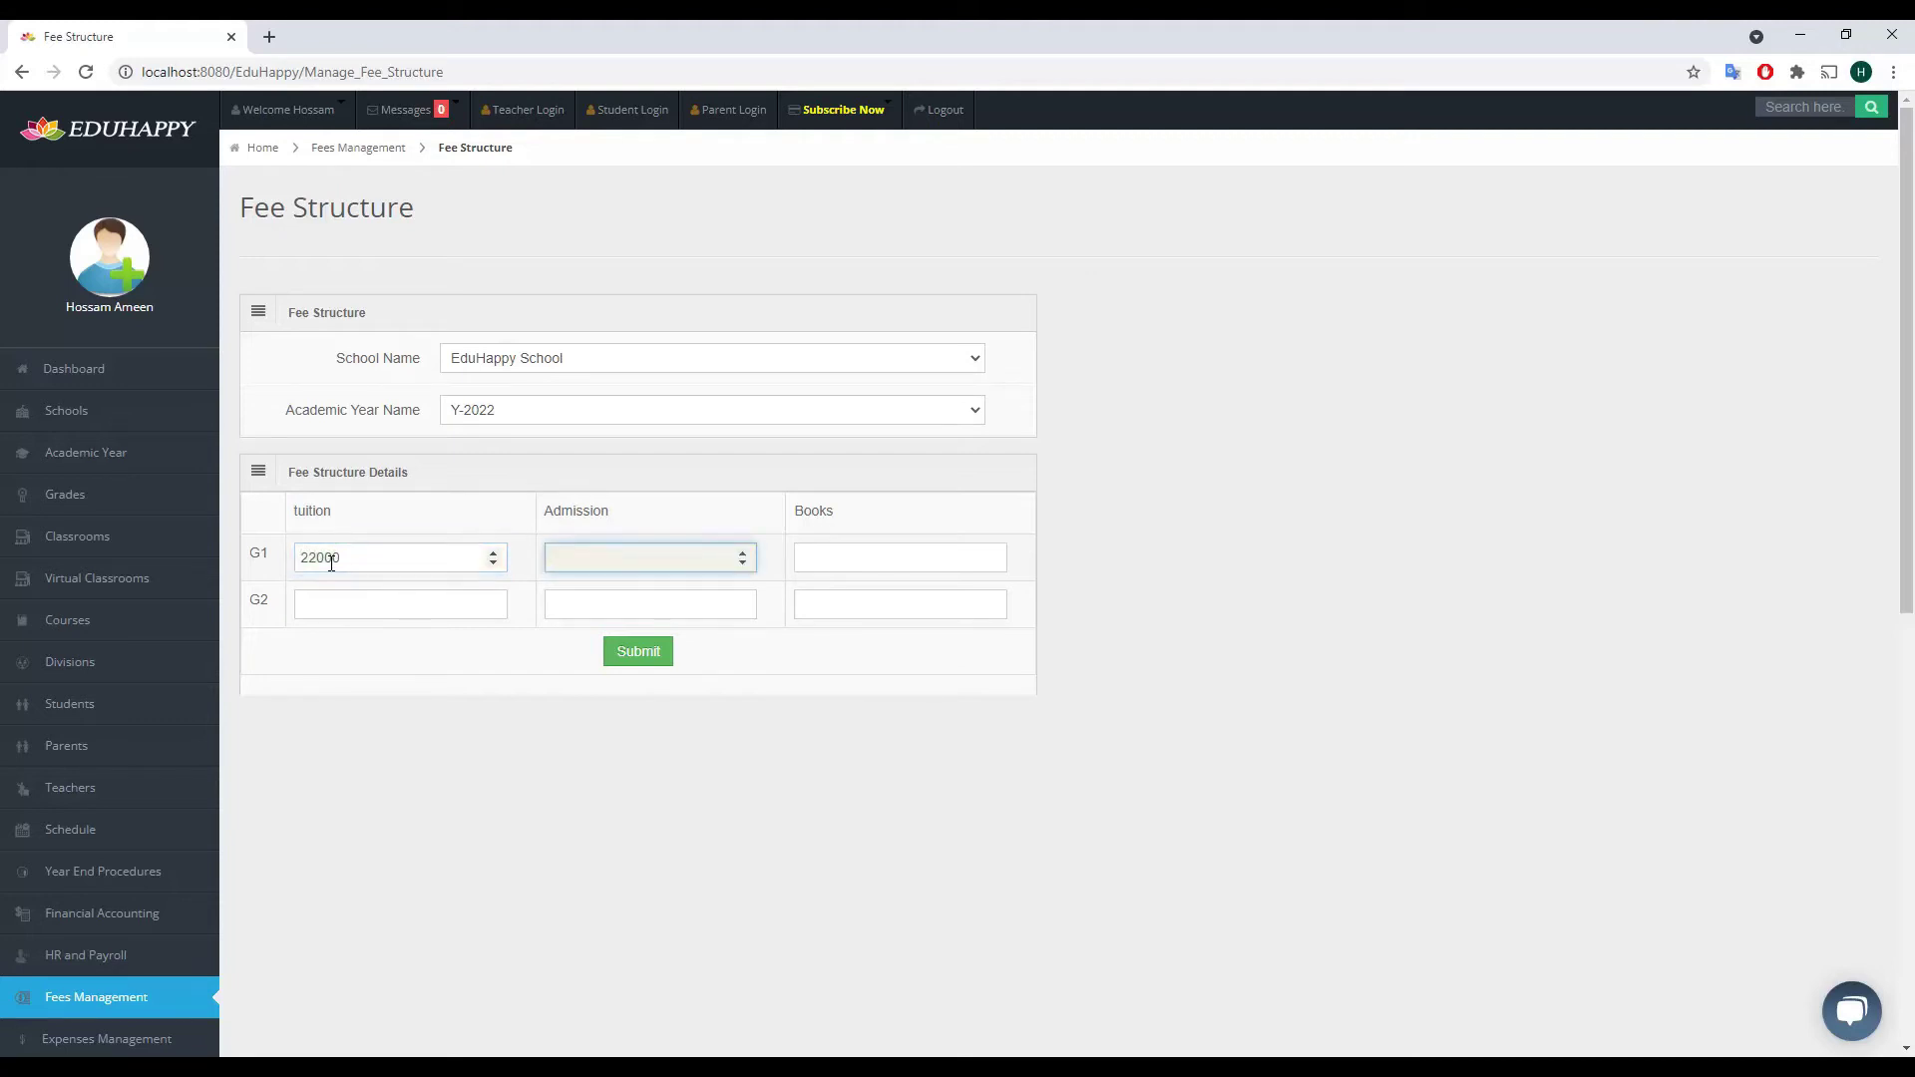
{"action": "type", "text": "1100"}
{"action": "key", "text": "Tab"}
{"action": "type", "text": "1200"}
{"action": "key", "text": "Tab"}
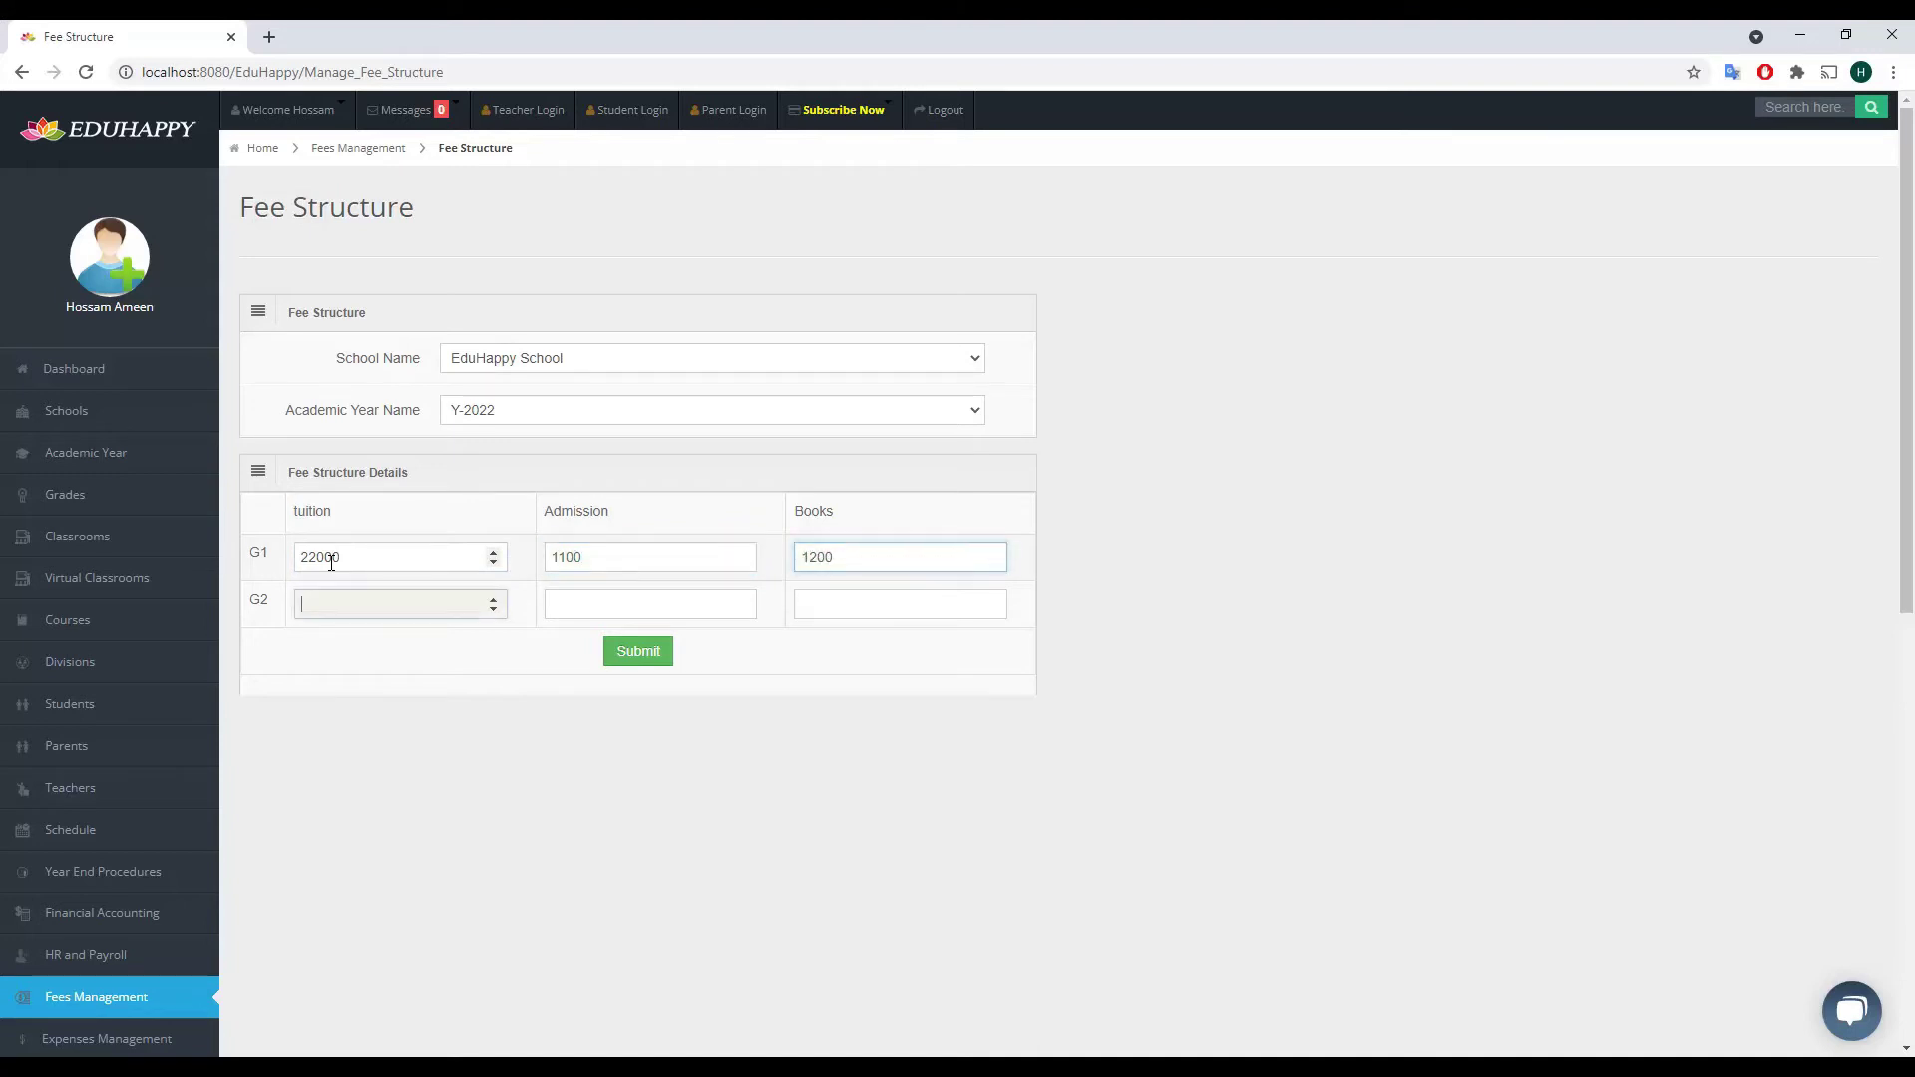
- Enter the Y-2022 fees for grade G2 as tuition 25000, Admission 2400 and Books 3000, and submit the fee structure
{"action": "type", "text": "25000"}
{"action": "key", "text": "Tab"}
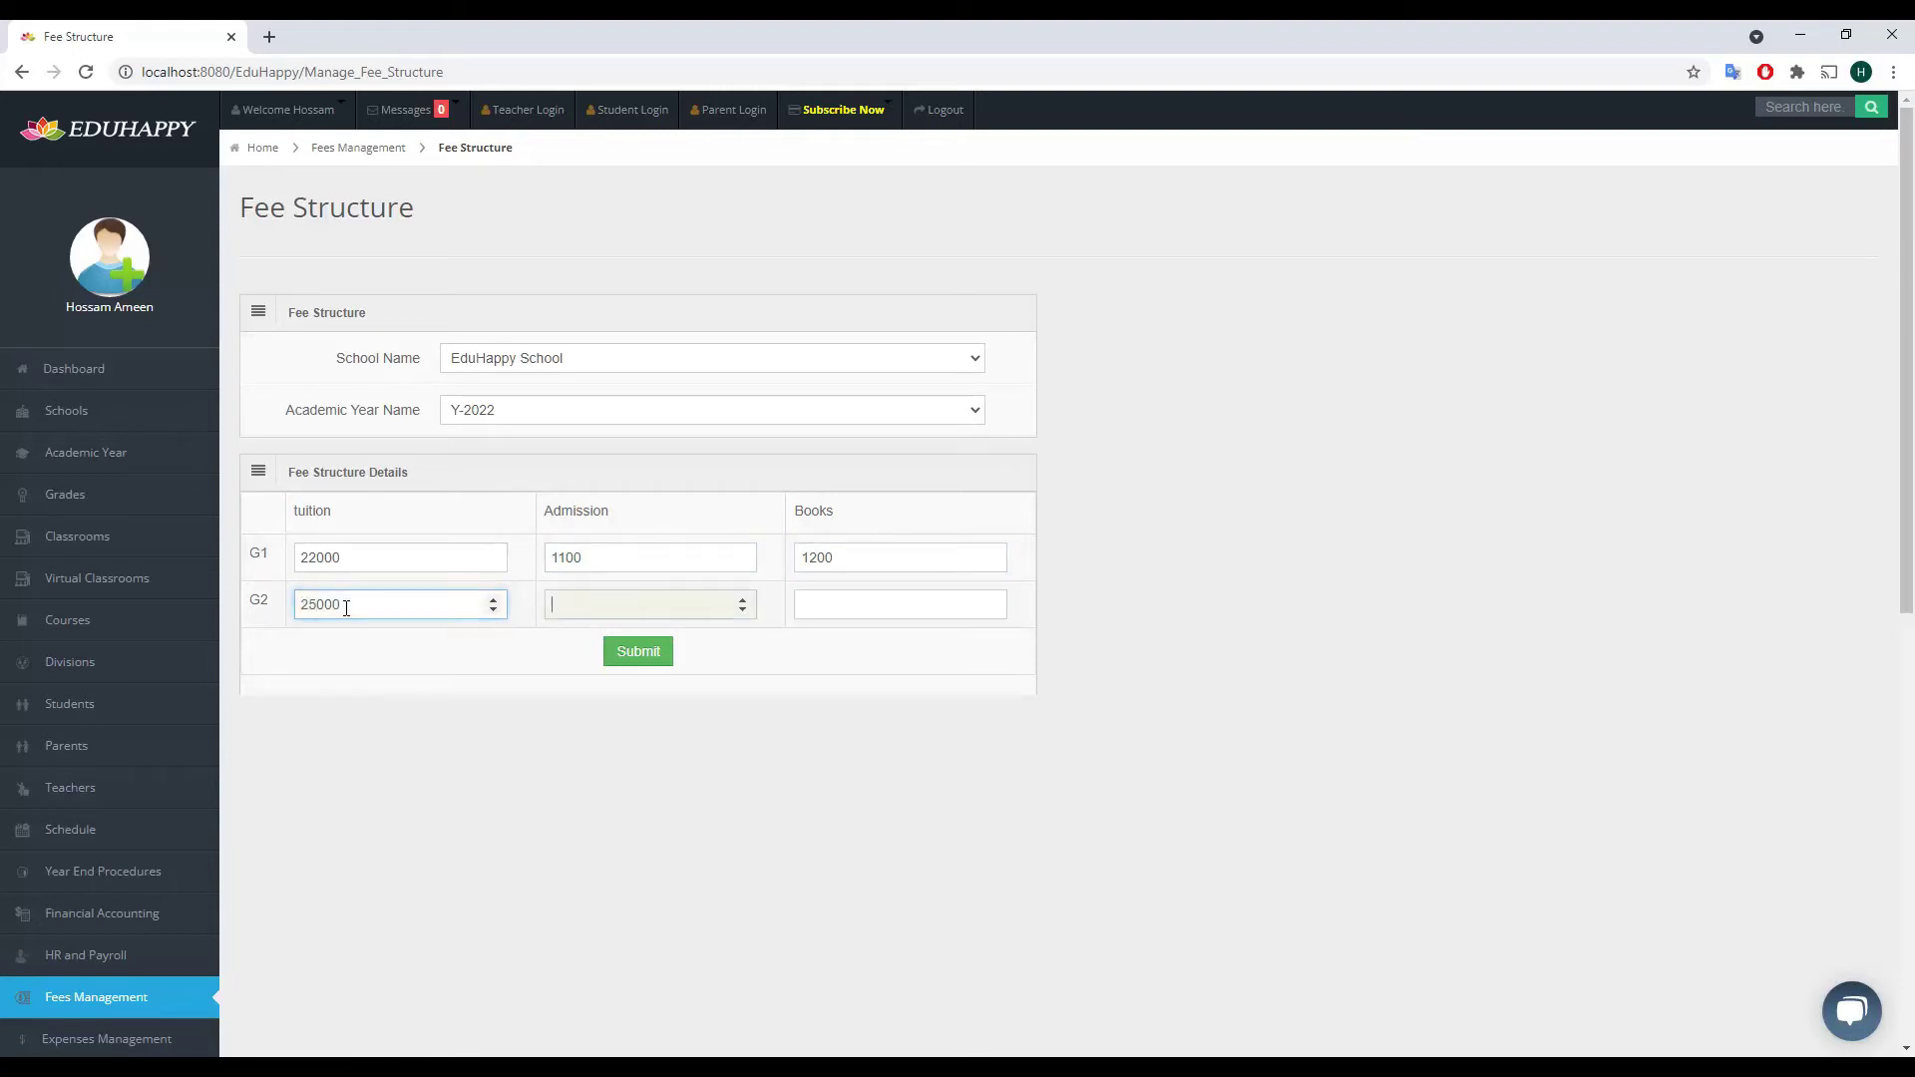
{"action": "type", "text": "2400"}
{"action": "key", "text": "Tab"}
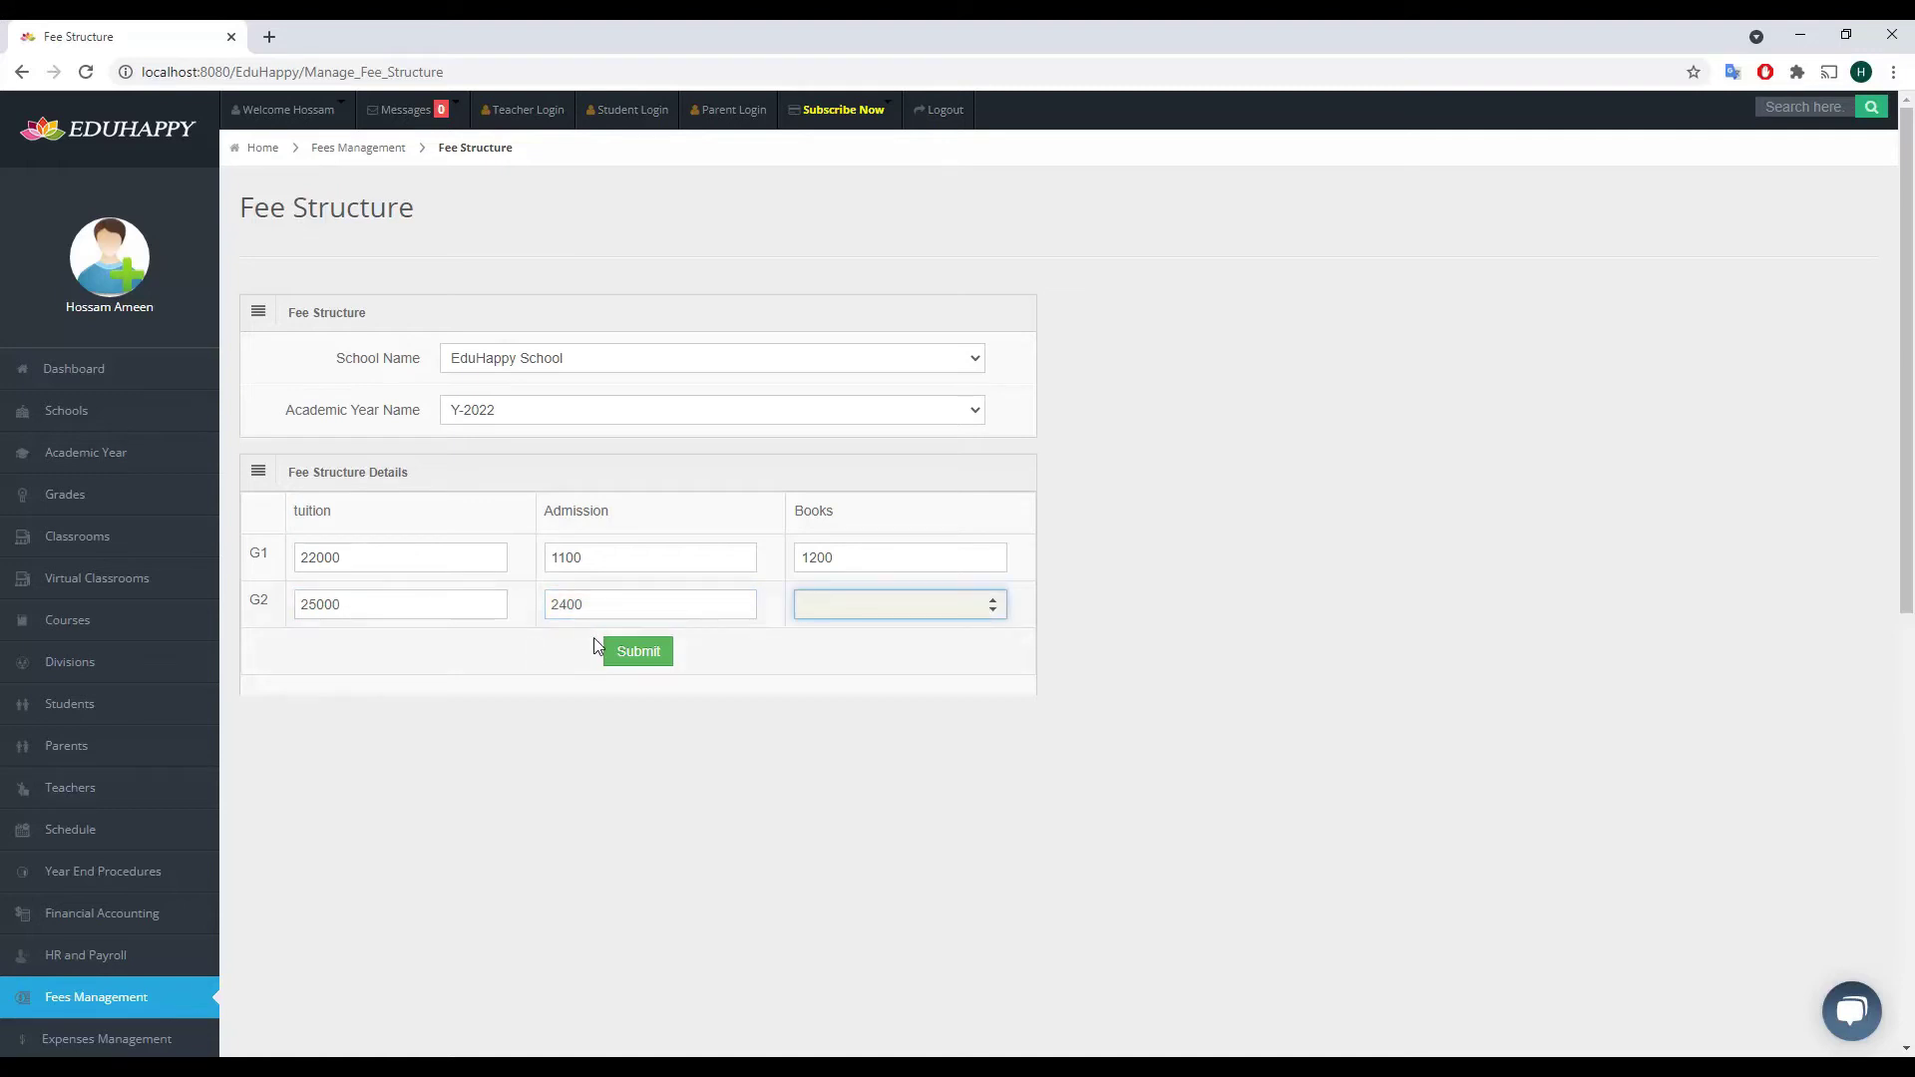
{"action": "type", "text": "3000"}
{"action": "left_click", "coordinate": [619, 651]}
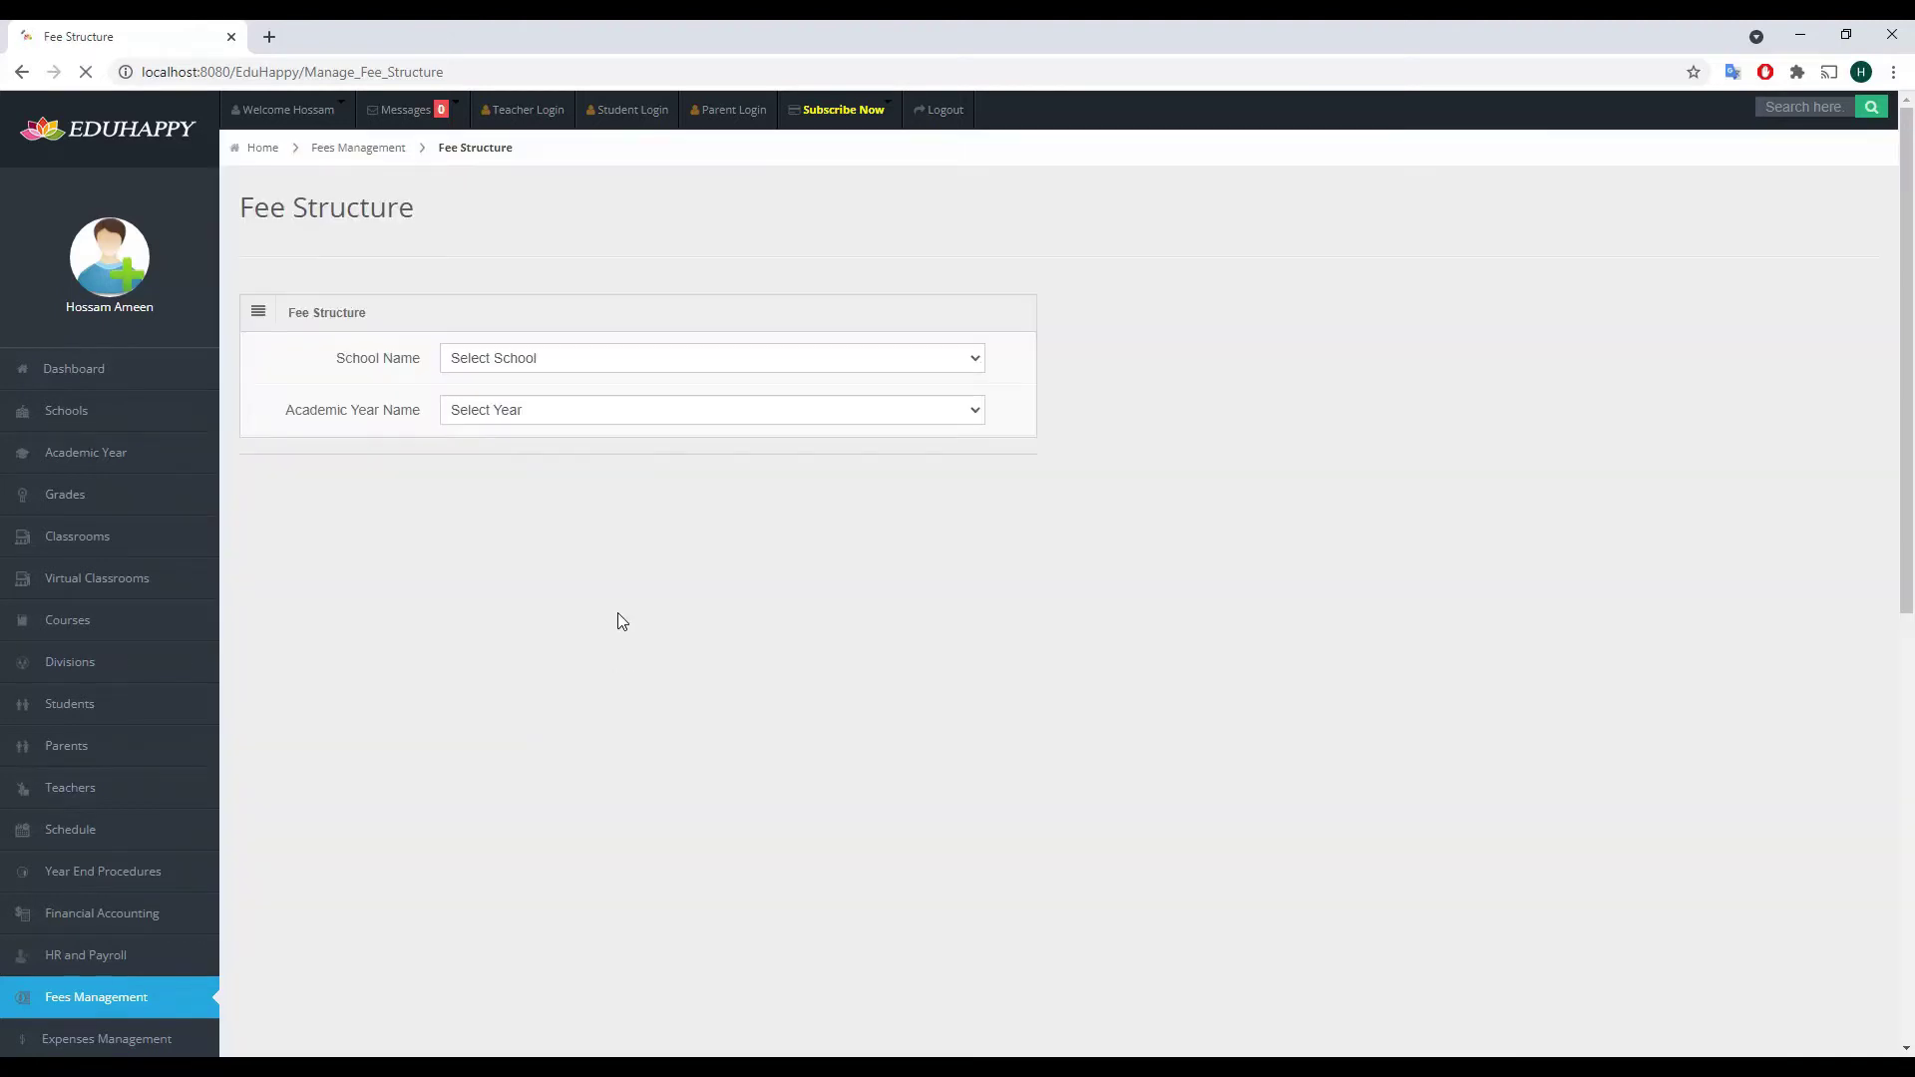
- Reload EduHappy School's Y-2022 fee structure to check the saved amounts
{"action": "left_click", "coordinate": [612, 363]}
{"action": "left_click", "coordinate": [598, 421]}
{"action": "left_click", "coordinate": [598, 408]}
{"action": "left_click", "coordinate": [537, 503]}
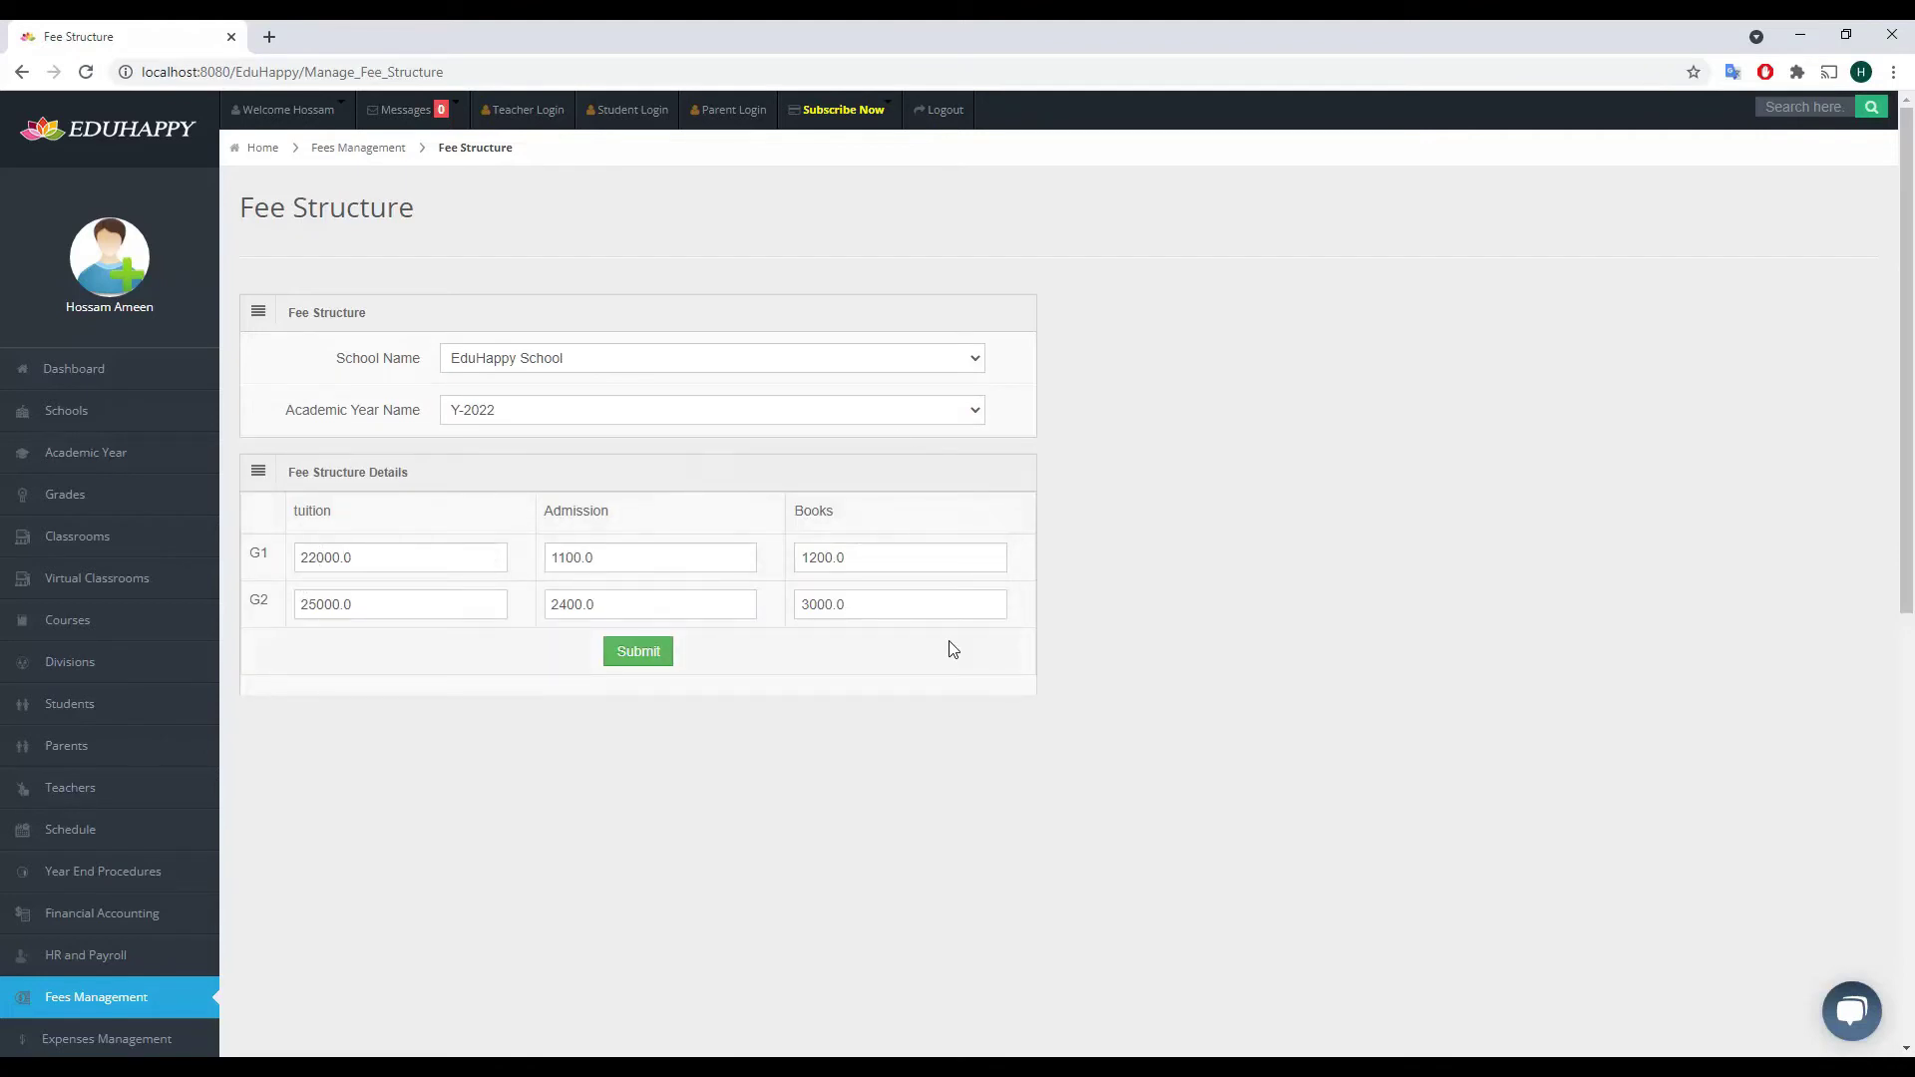
- Go to Fee Payments, list EduHappy School's G1 students and open the payment form for the first student
{"action": "scroll", "coordinate": [1101, 670], "scroll_direction": "down", "scroll_amount": 1}
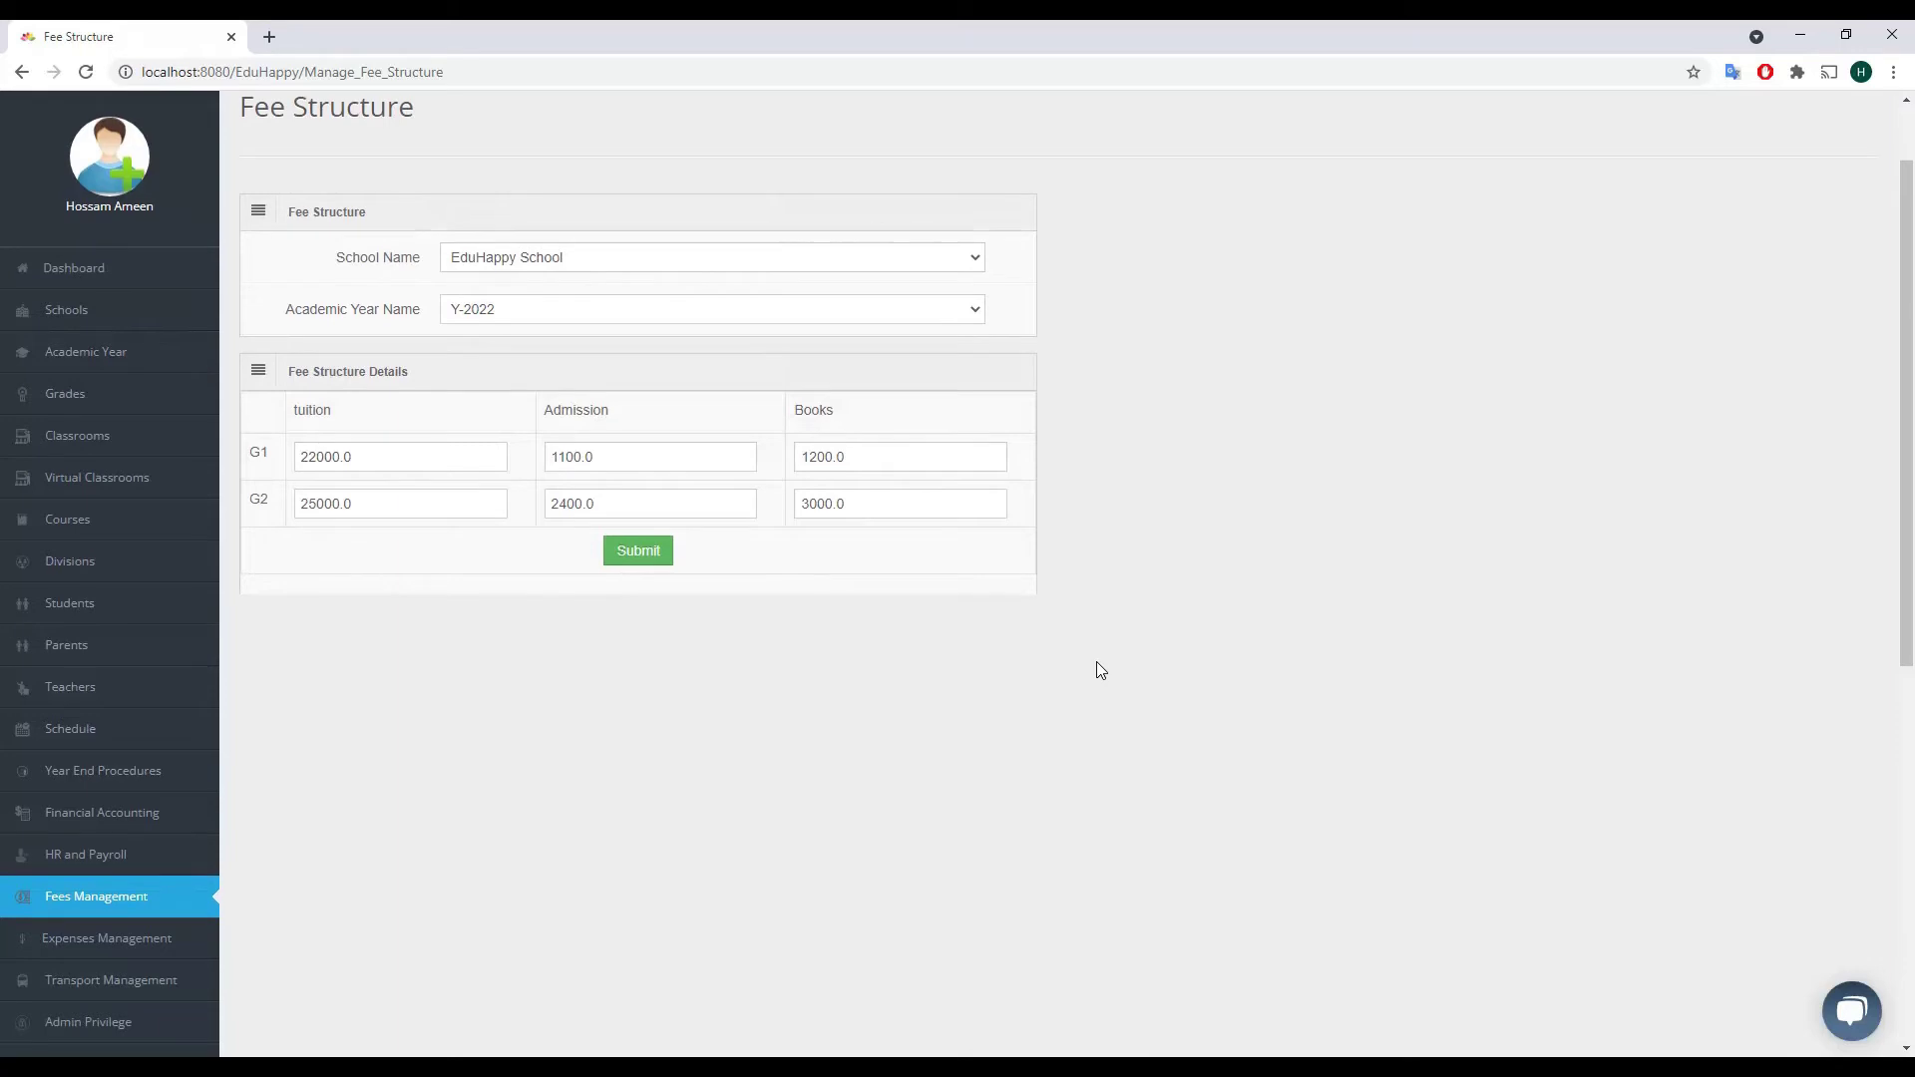
{"action": "scroll", "coordinate": [1101, 669], "scroll_direction": "down", "scroll_amount": 2}
{"action": "left_click", "coordinate": [121, 708]}
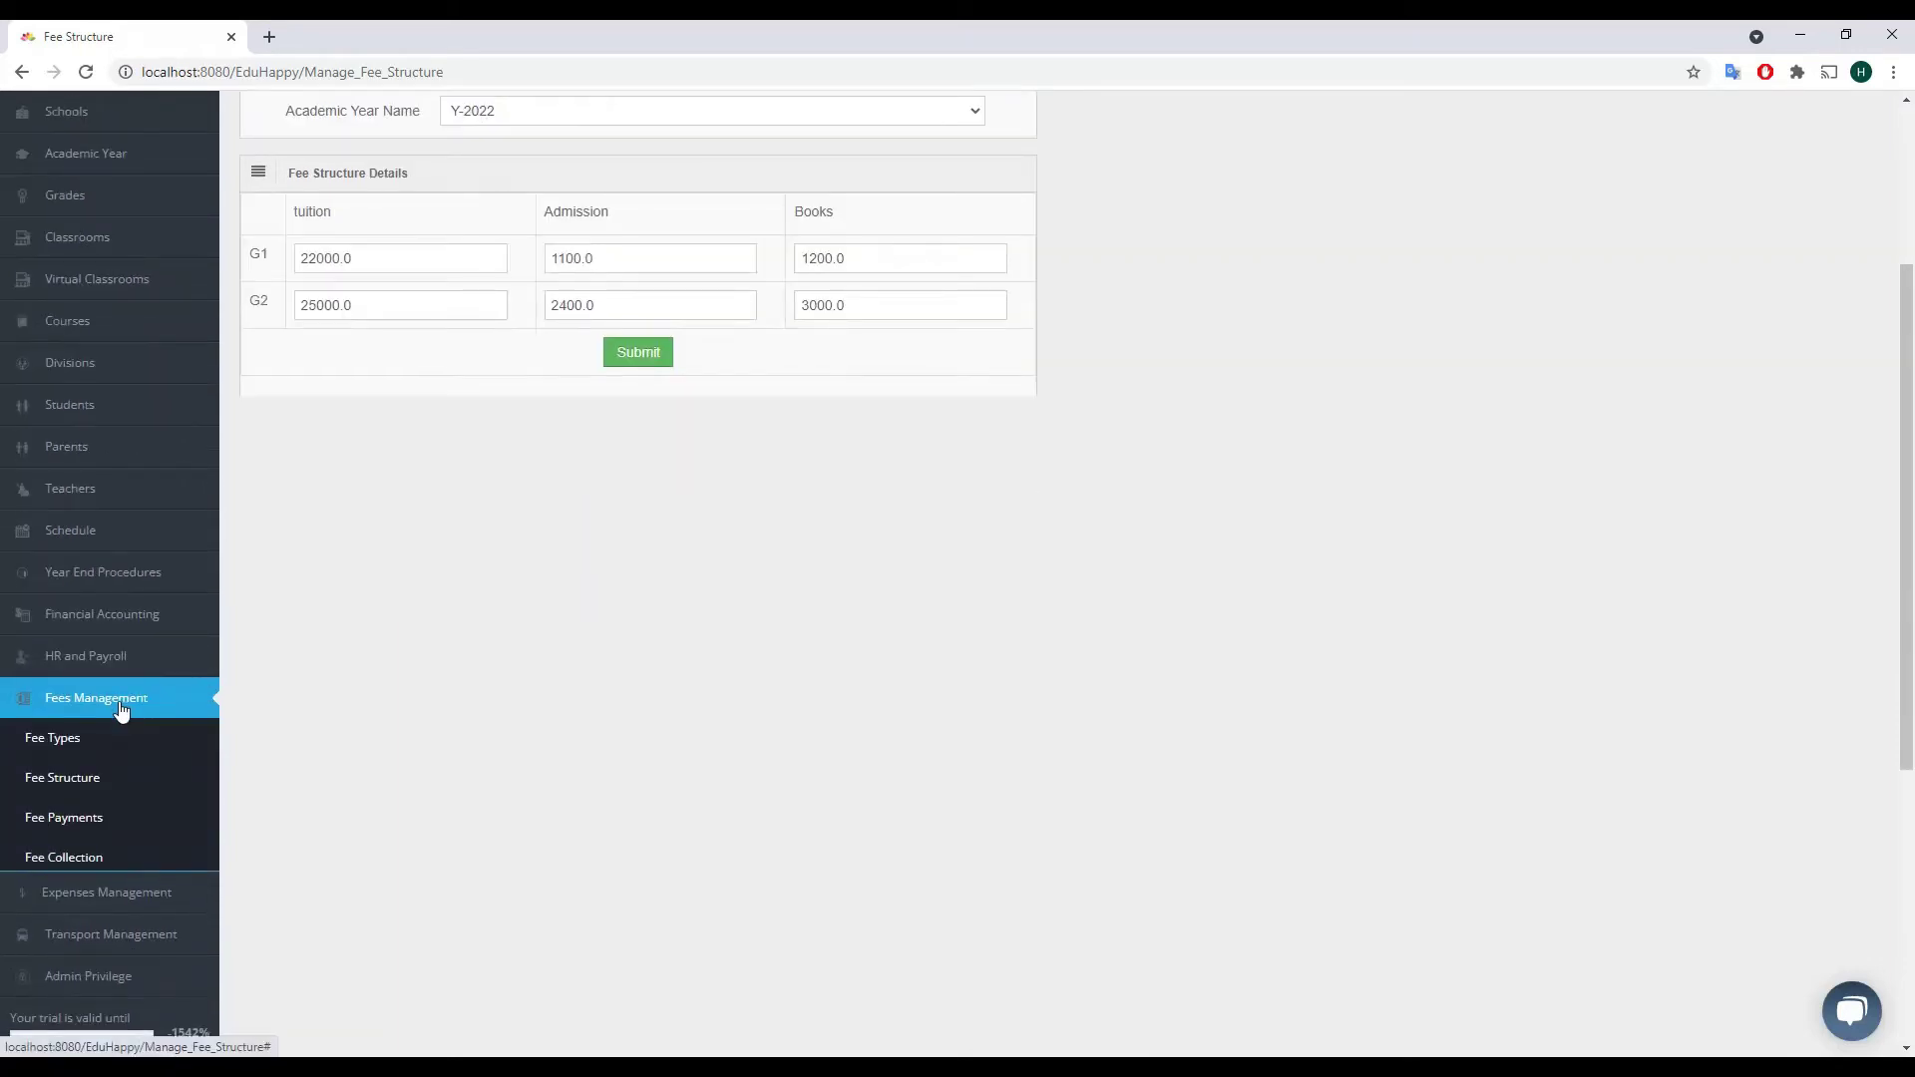
{"action": "left_click", "coordinate": [44, 824]}
{"action": "left_click", "coordinate": [736, 361]}
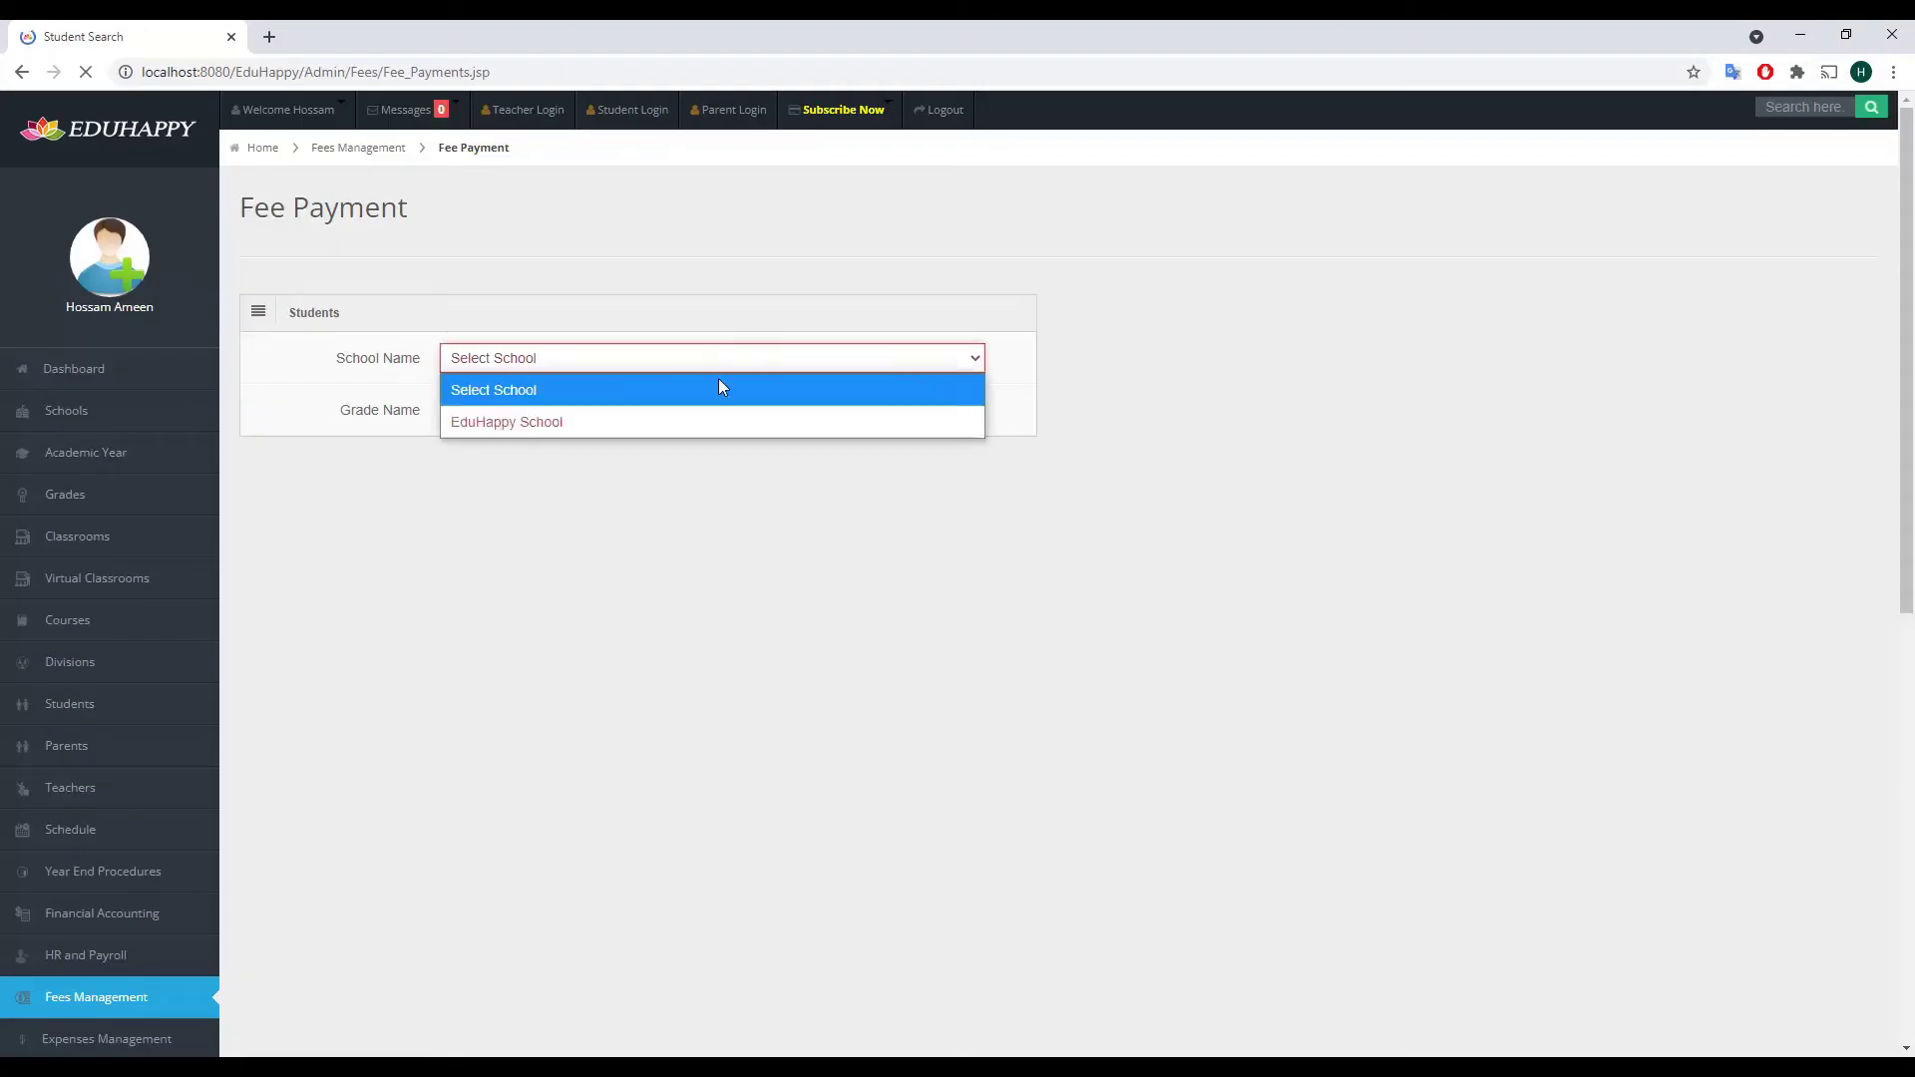
{"action": "left_click", "coordinate": [641, 425]}
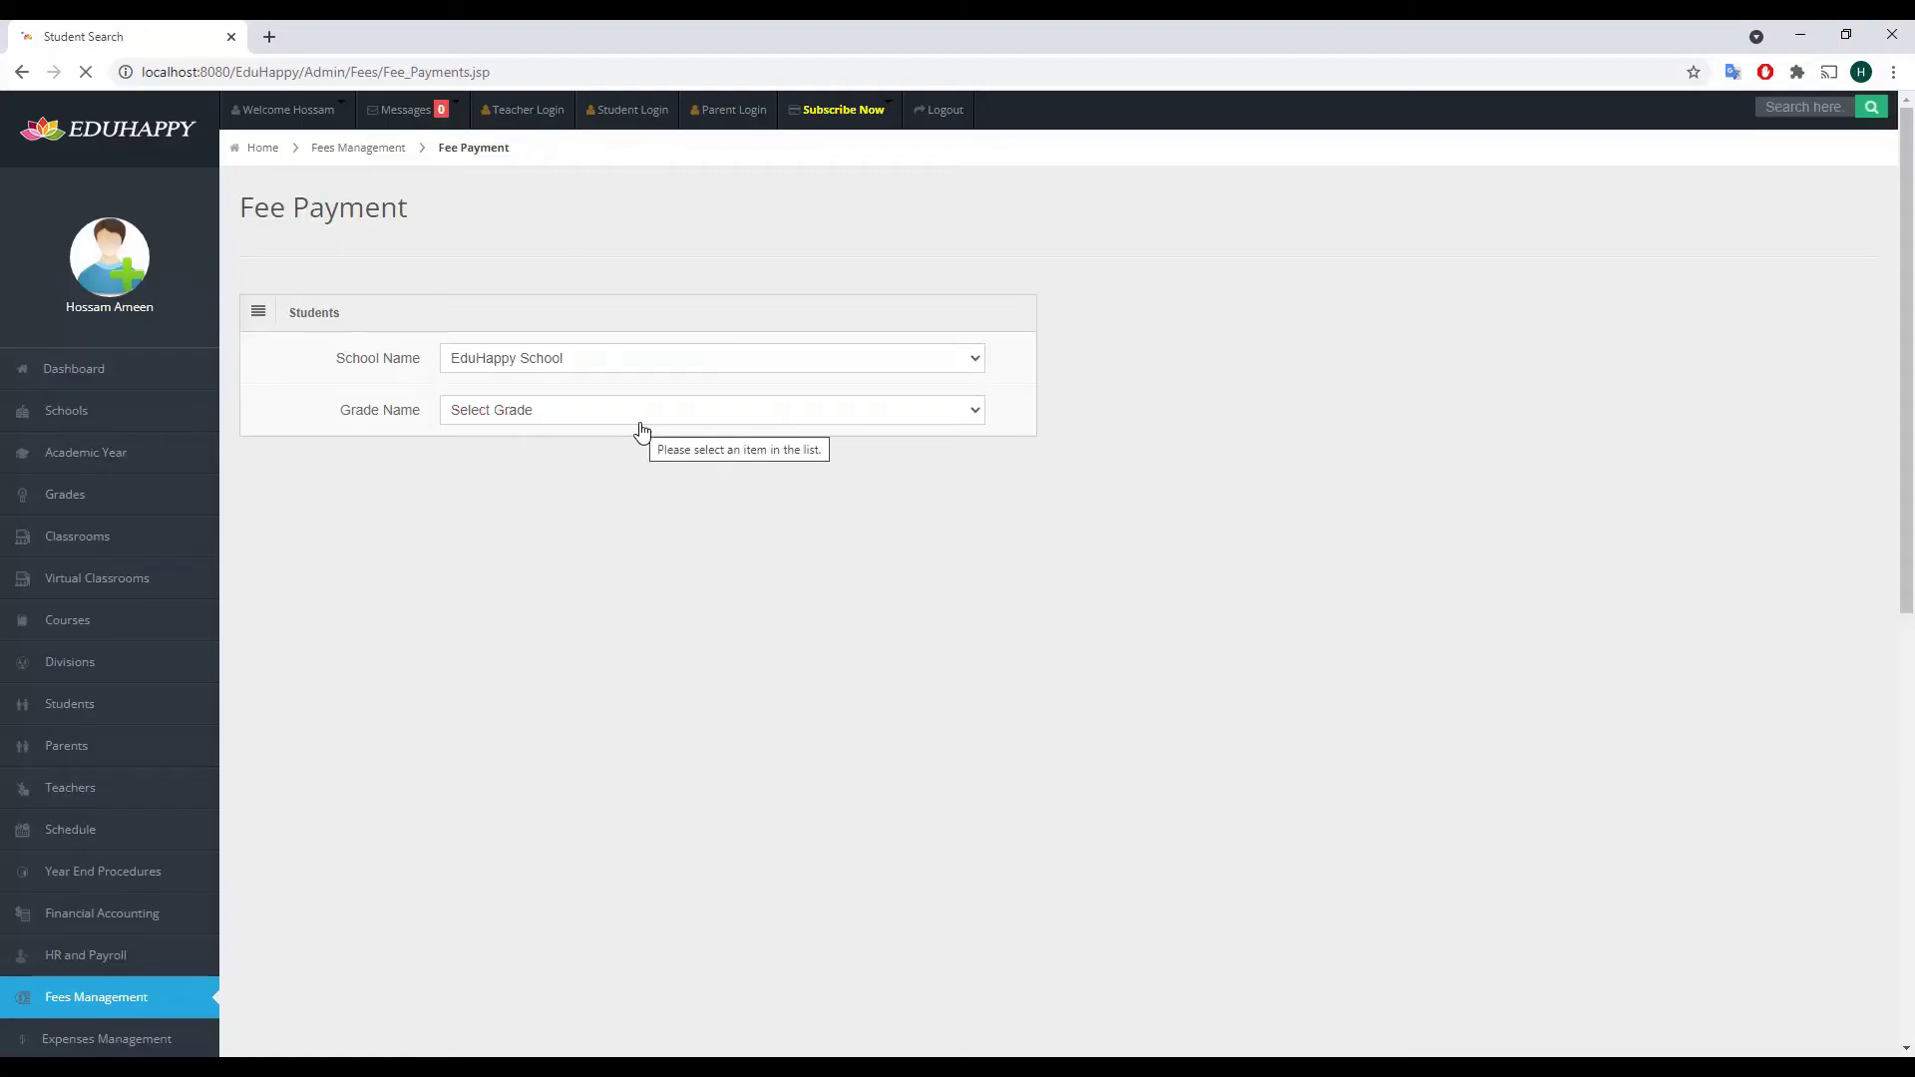
{"action": "left_click", "coordinate": [641, 422]}
{"action": "left_click", "coordinate": [613, 470]}
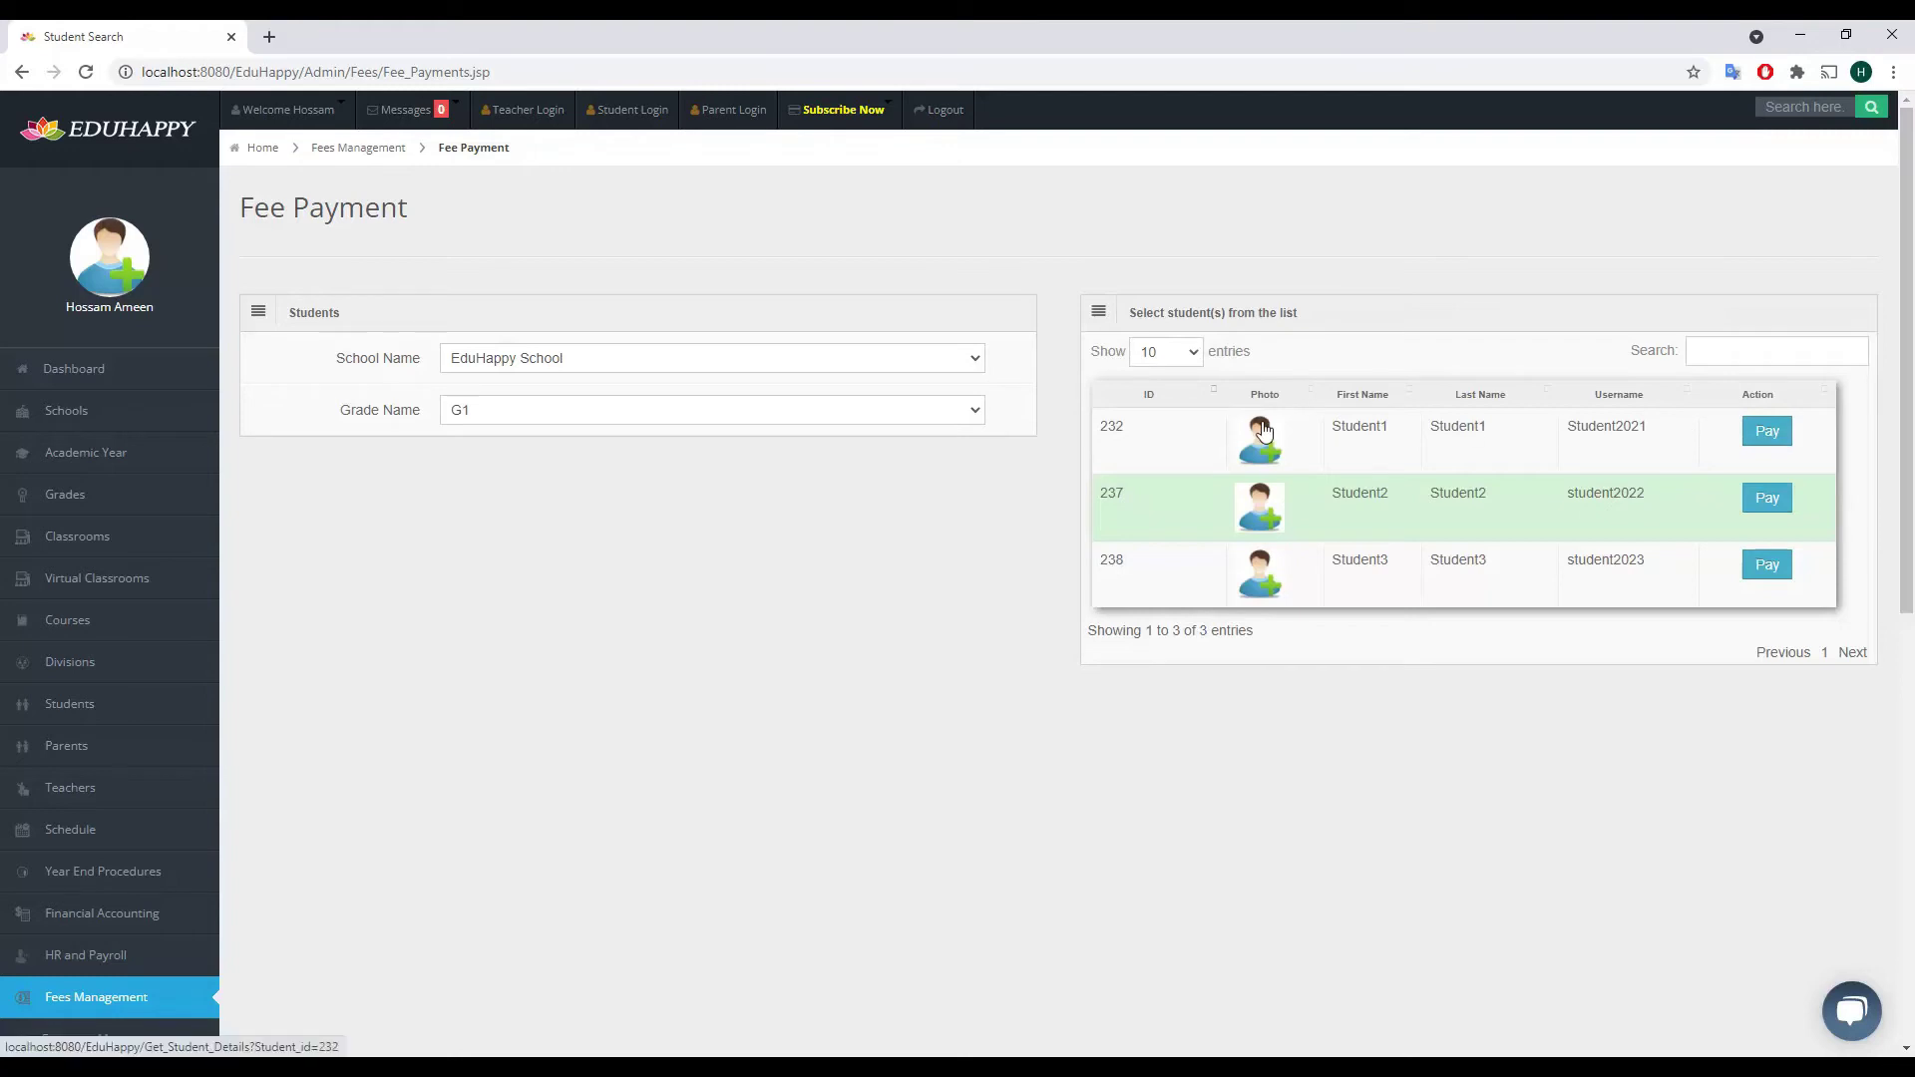
{"action": "left_click", "coordinate": [1765, 433]}
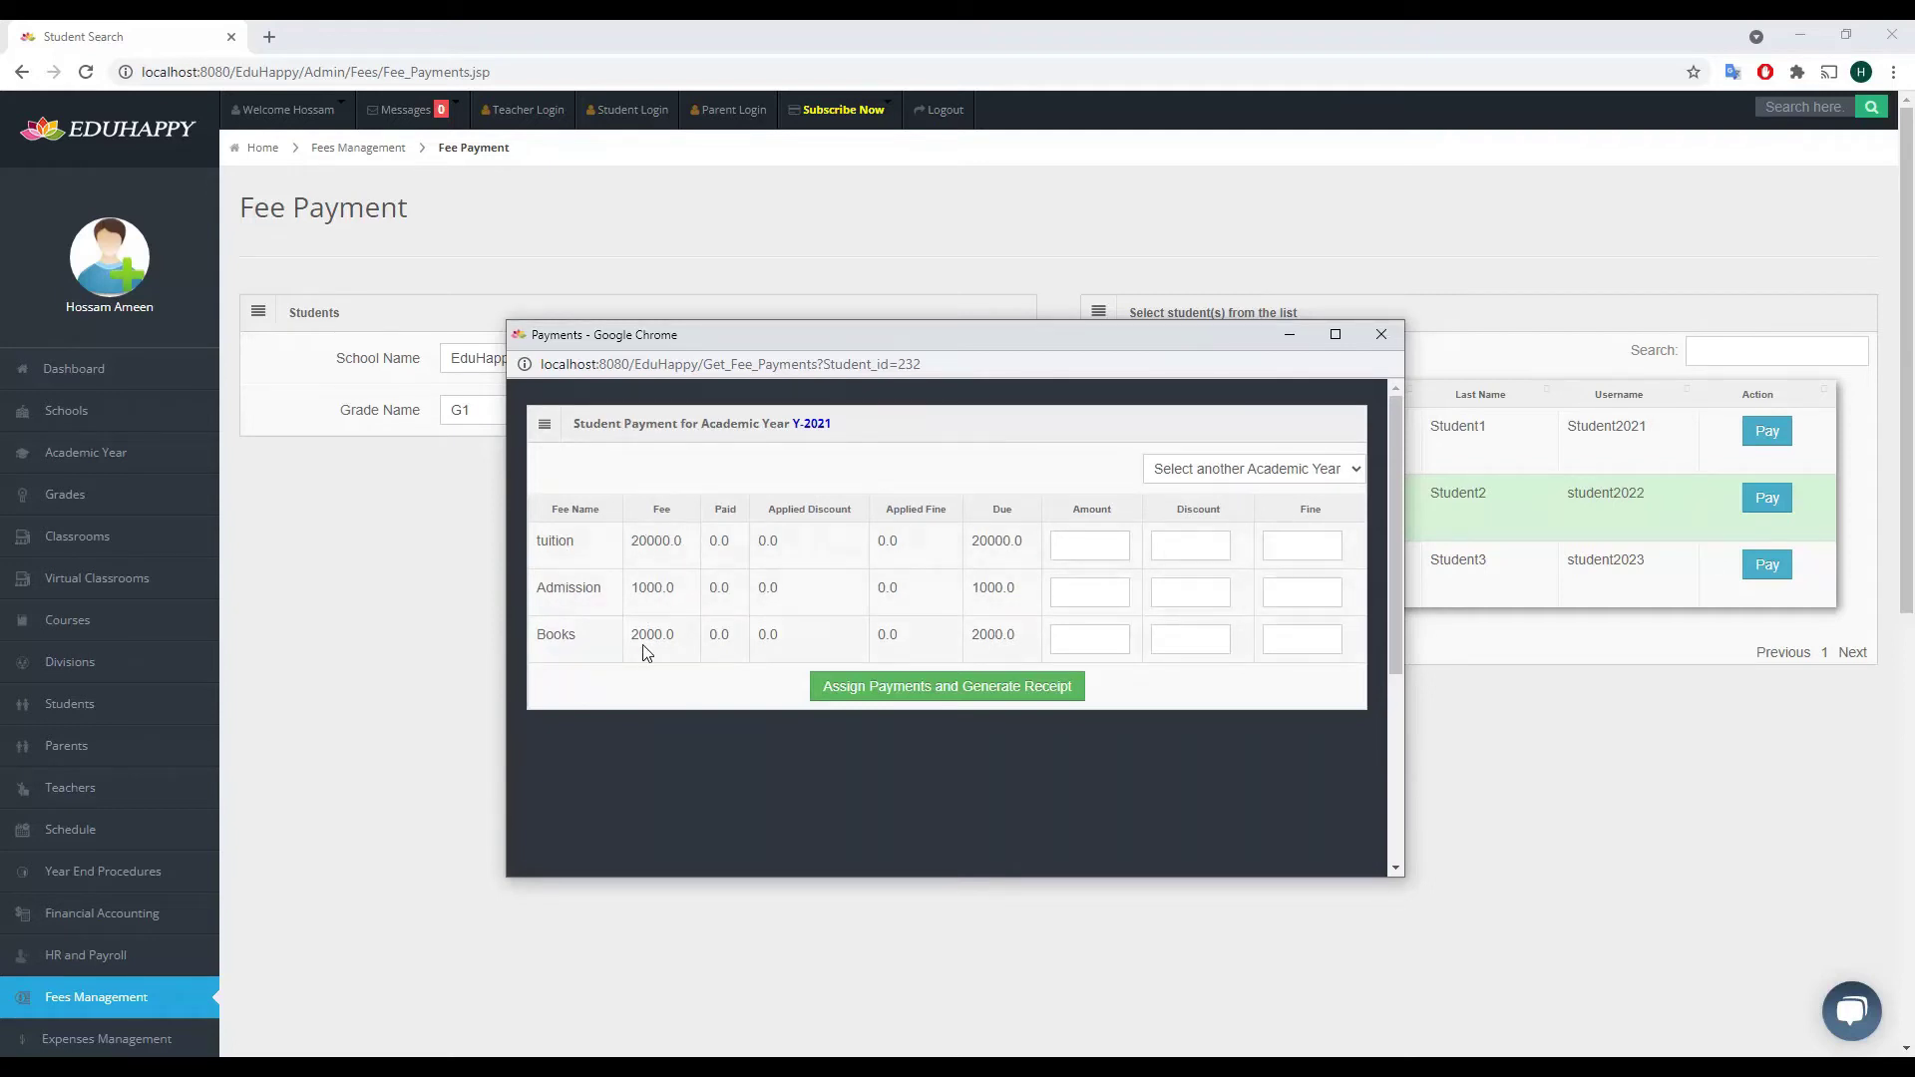
- Enter the first student's Y-2021 payment amounts: tuition 10000, Admission 1000 and Books 1000
{"action": "left_click", "coordinate": [1083, 546]}
{"action": "type", "text": "0000"}
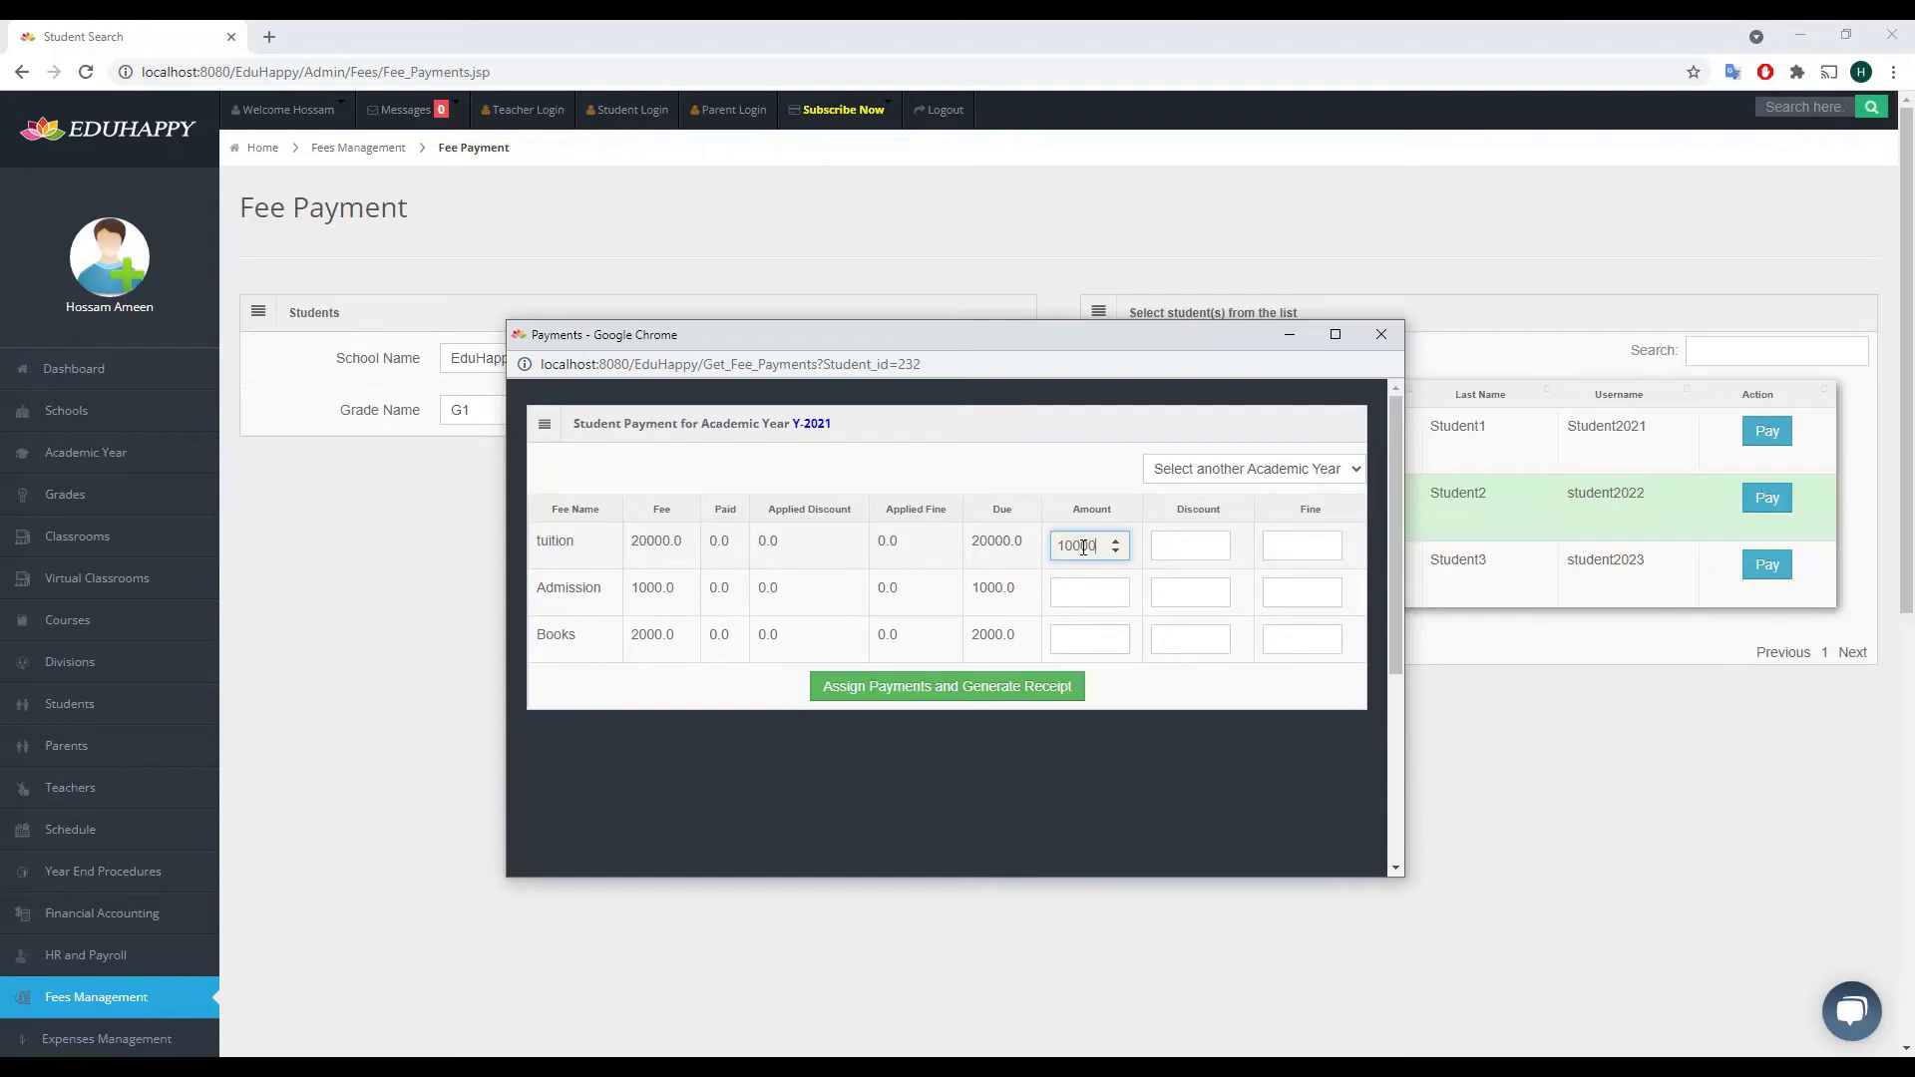
{"action": "left_click", "coordinate": [1076, 588]}
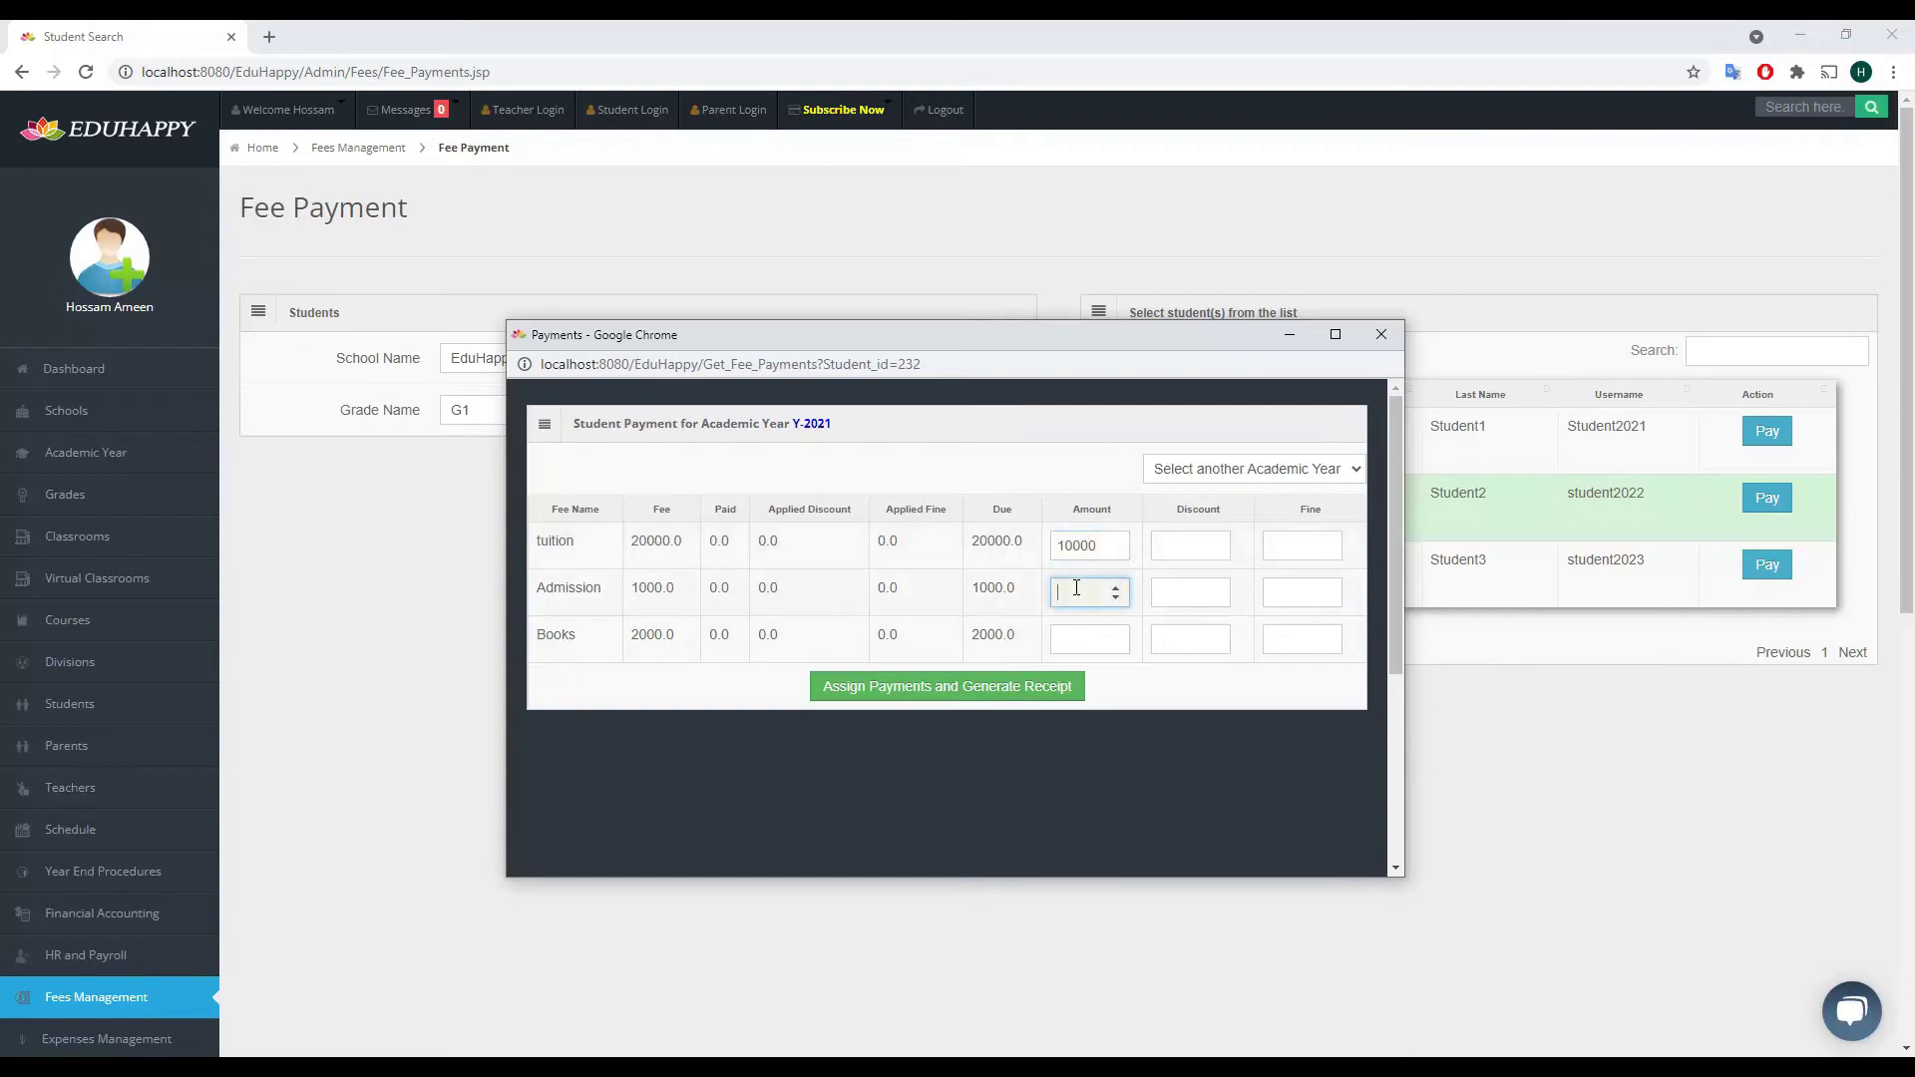
{"action": "type", "text": "1000"}
{"action": "left_click", "coordinate": [1071, 641]}
{"action": "type", "text": "1000"}
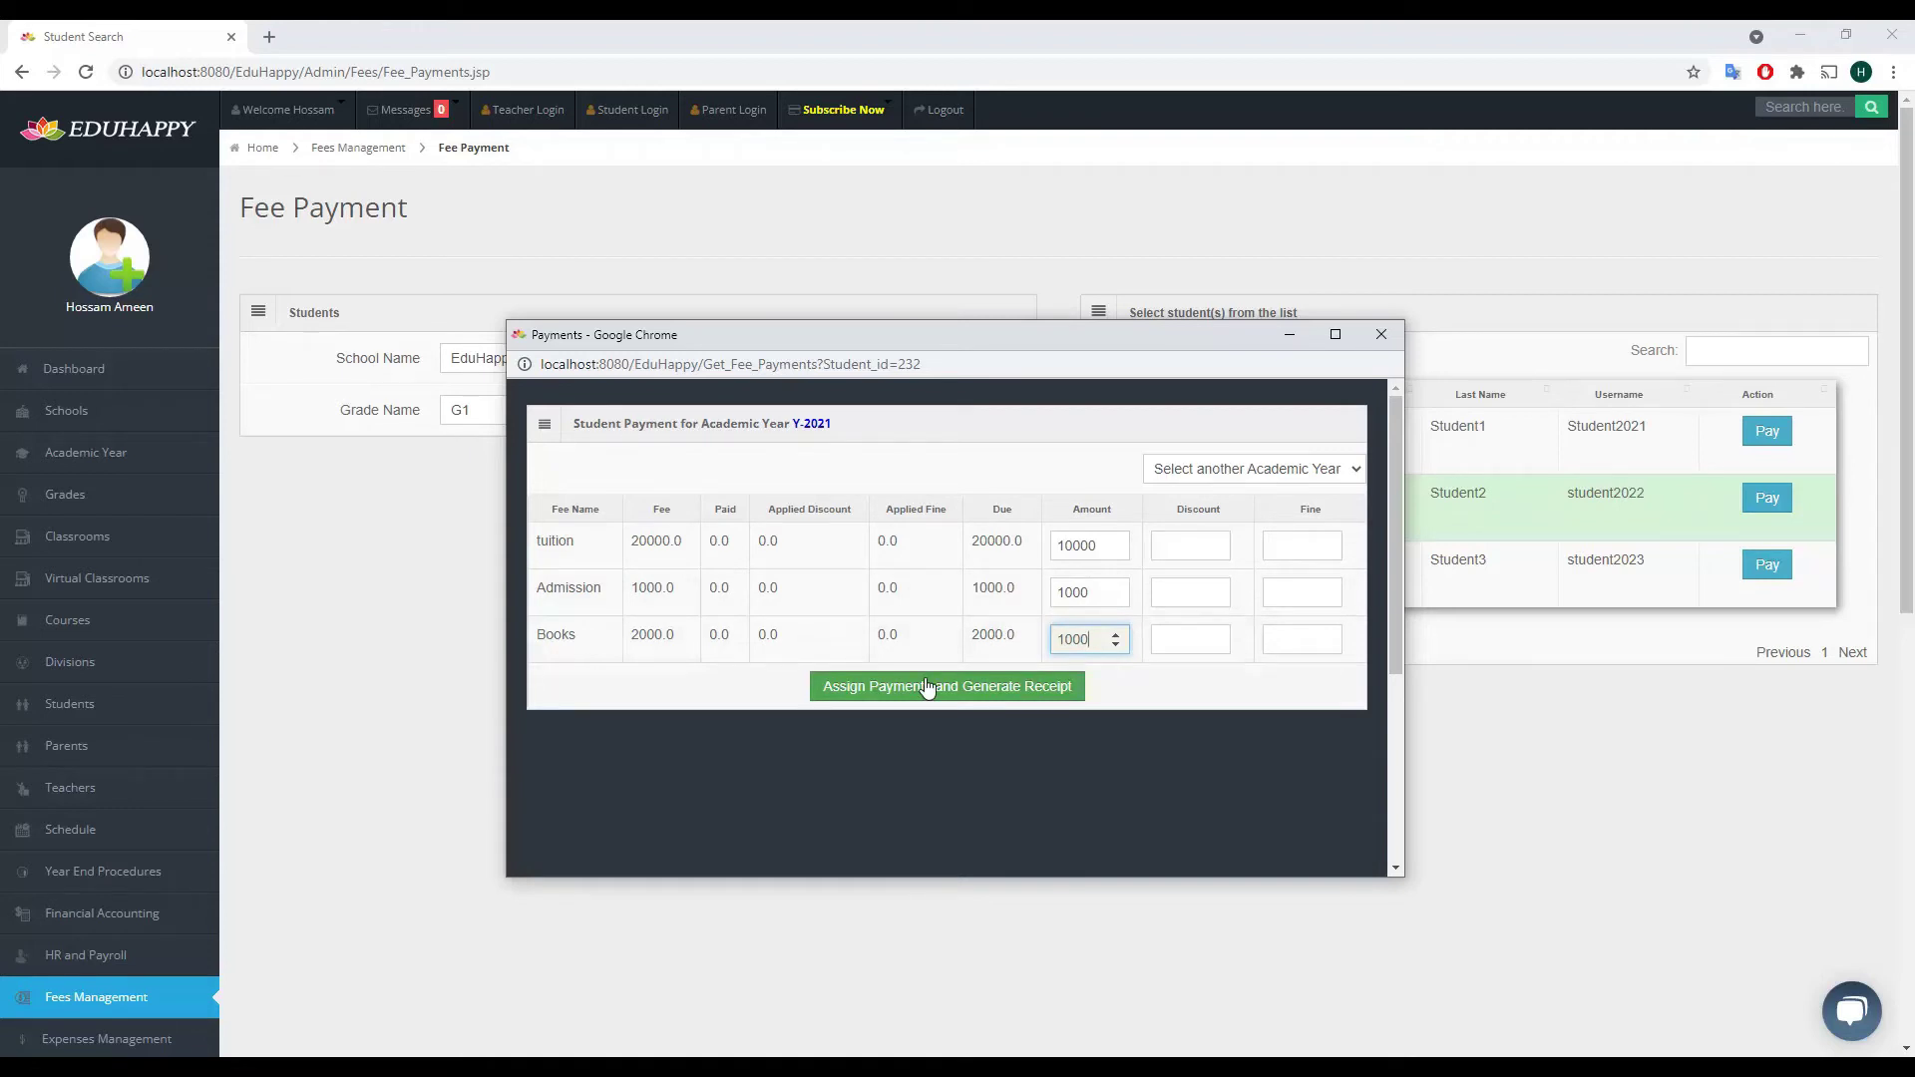
- Leave the discounts and fines empty, assign the payments to generate the receipt, and close the receipt window
{"action": "left_click", "coordinate": [1167, 544]}
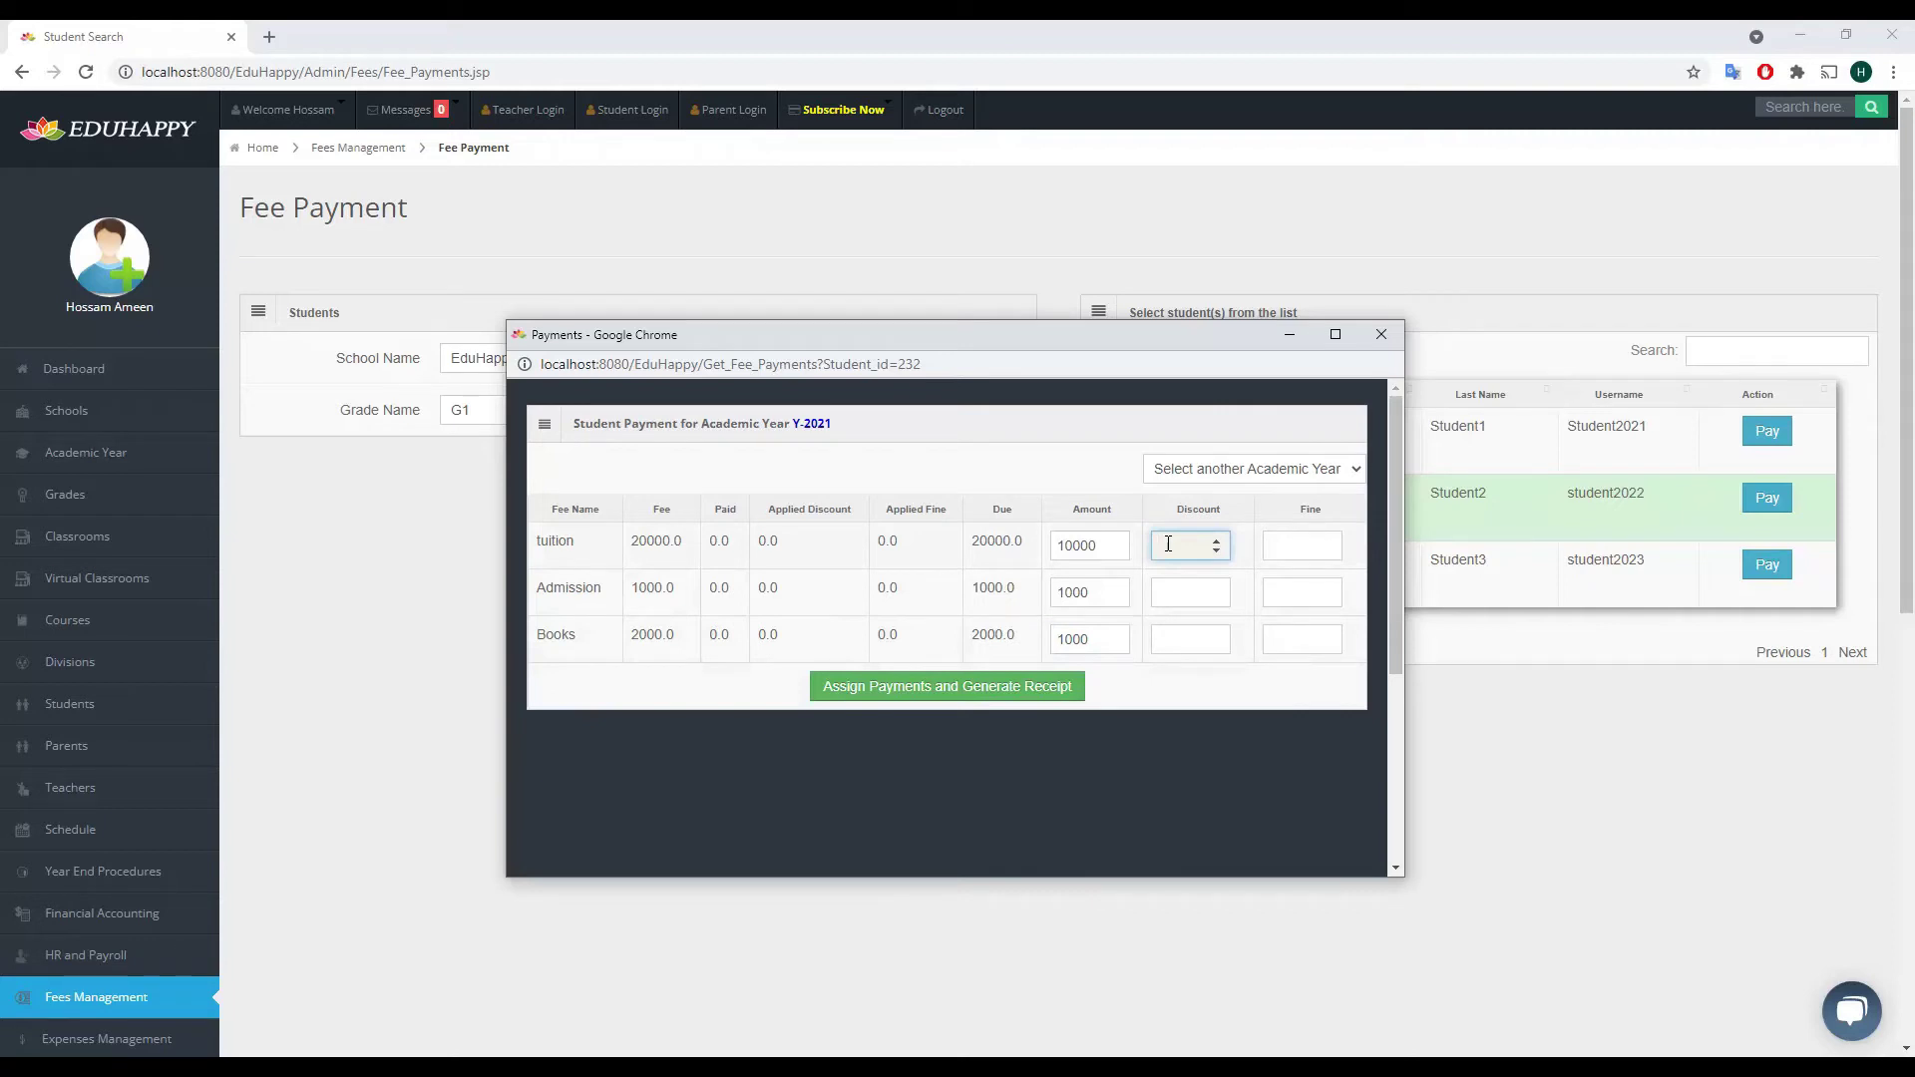
{"action": "left_click", "coordinate": [1277, 541]}
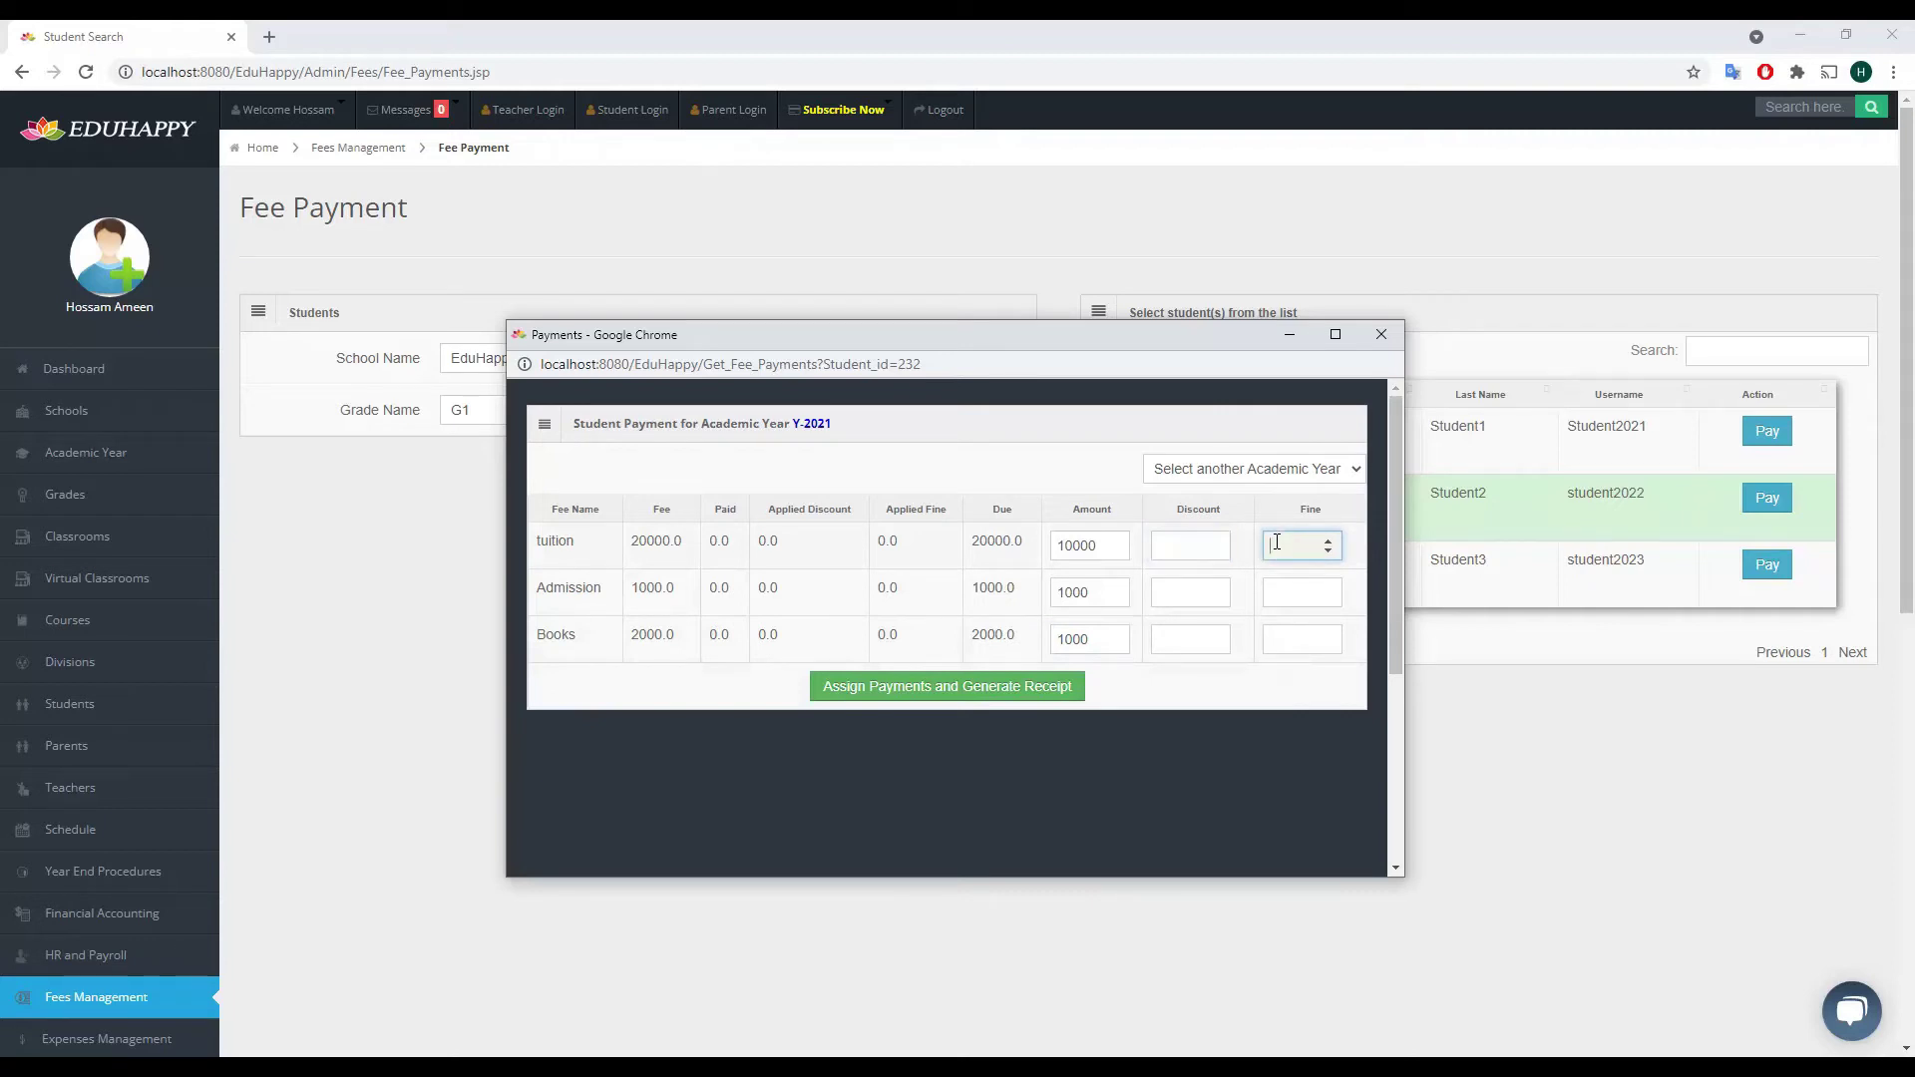
{"action": "left_click", "coordinate": [909, 686]}
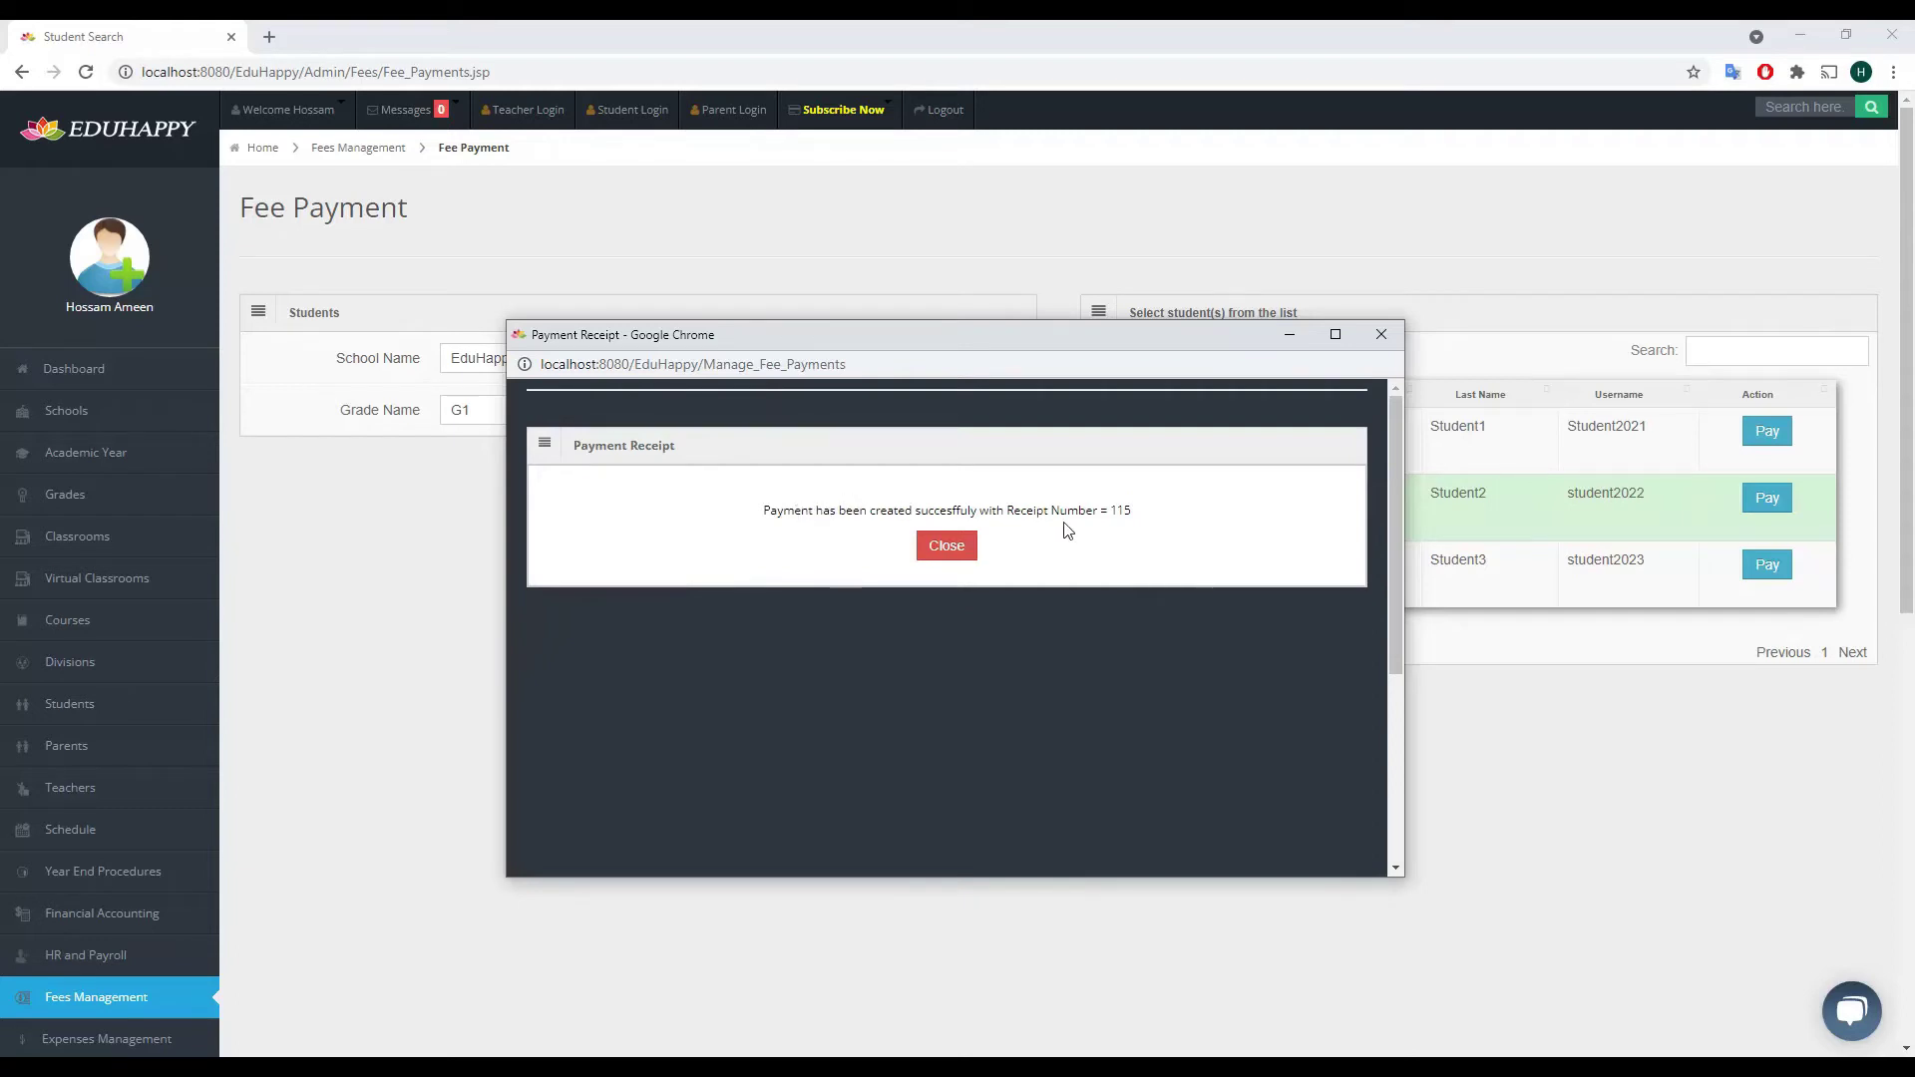
{"action": "left_click_drag", "start_coordinate": [1112, 512], "coordinate": [1135, 513]}
{"action": "left_click", "coordinate": [946, 548]}
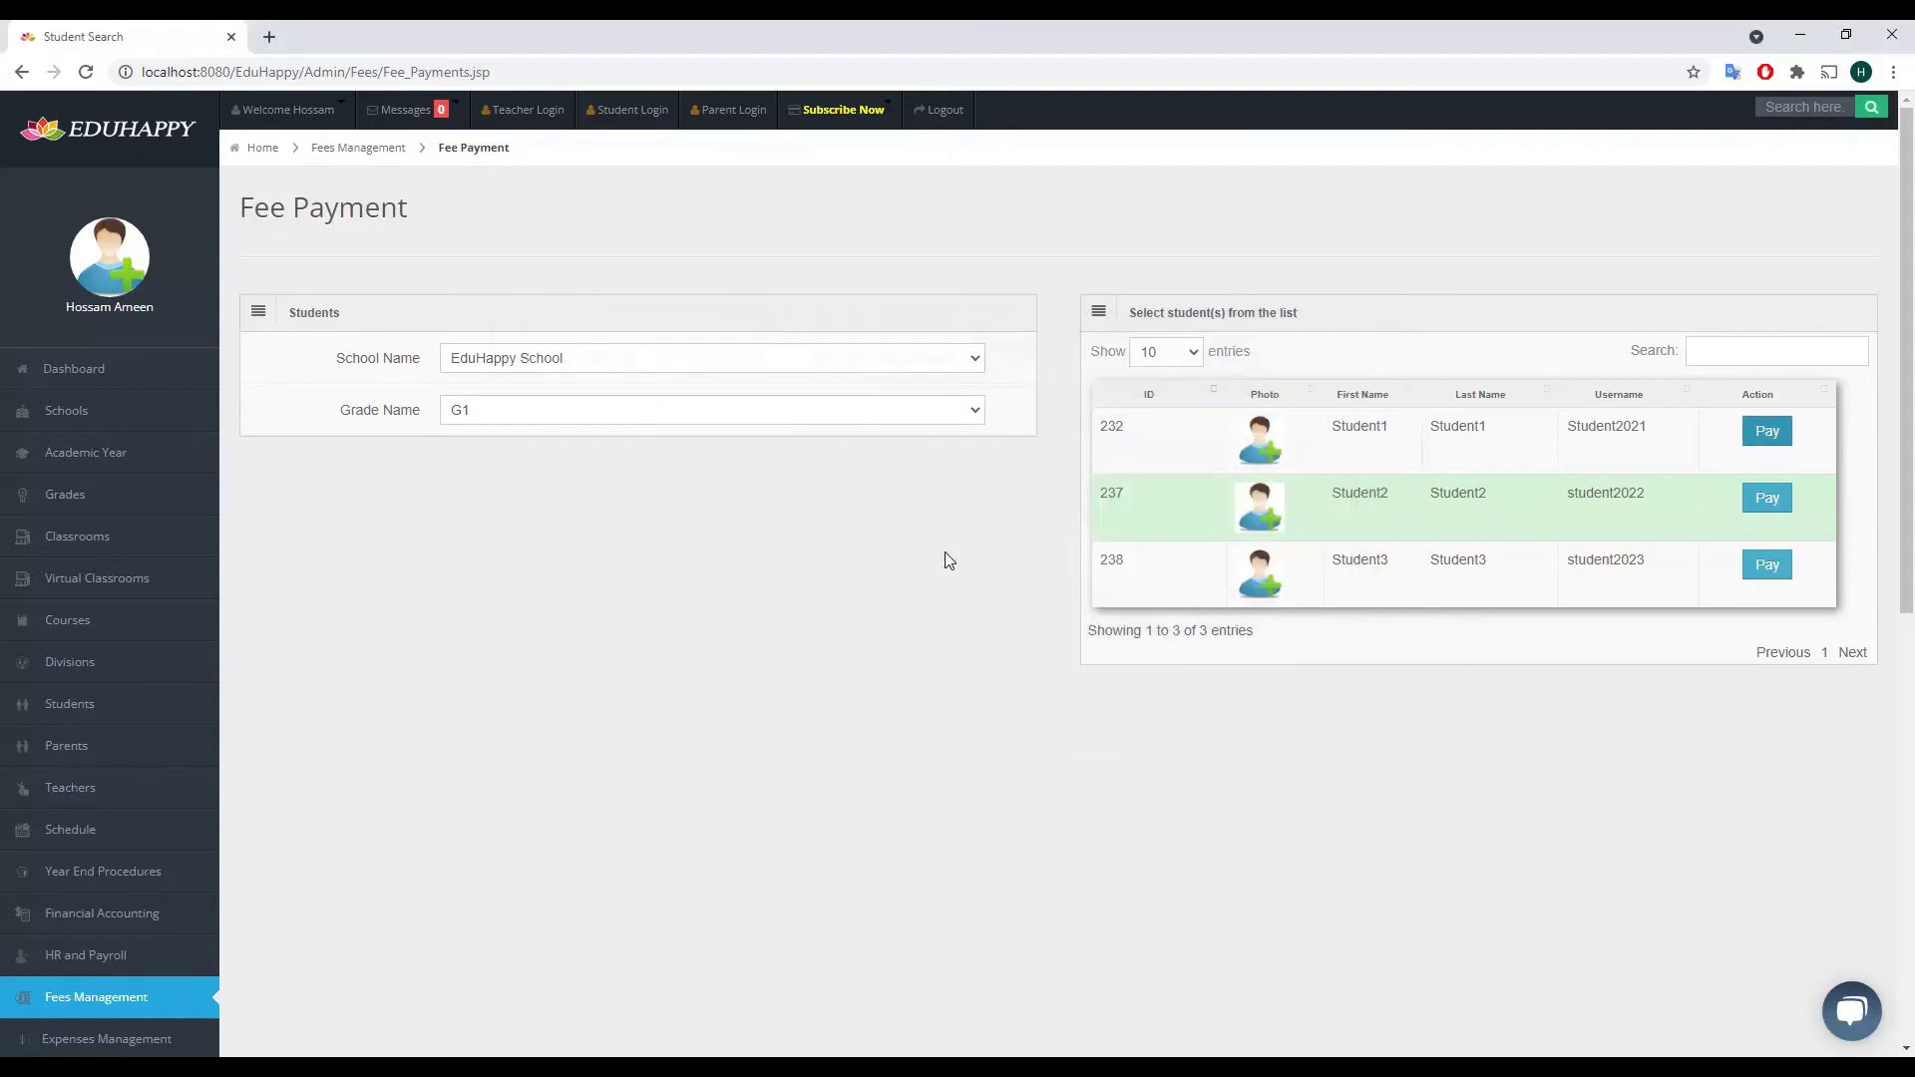
- Go to Fee Collection and show the collection by fee for EduHappy School, academic year Y-2021, grade G1
{"action": "scroll", "coordinate": [864, 669], "scroll_direction": "down", "scroll_amount": 3}
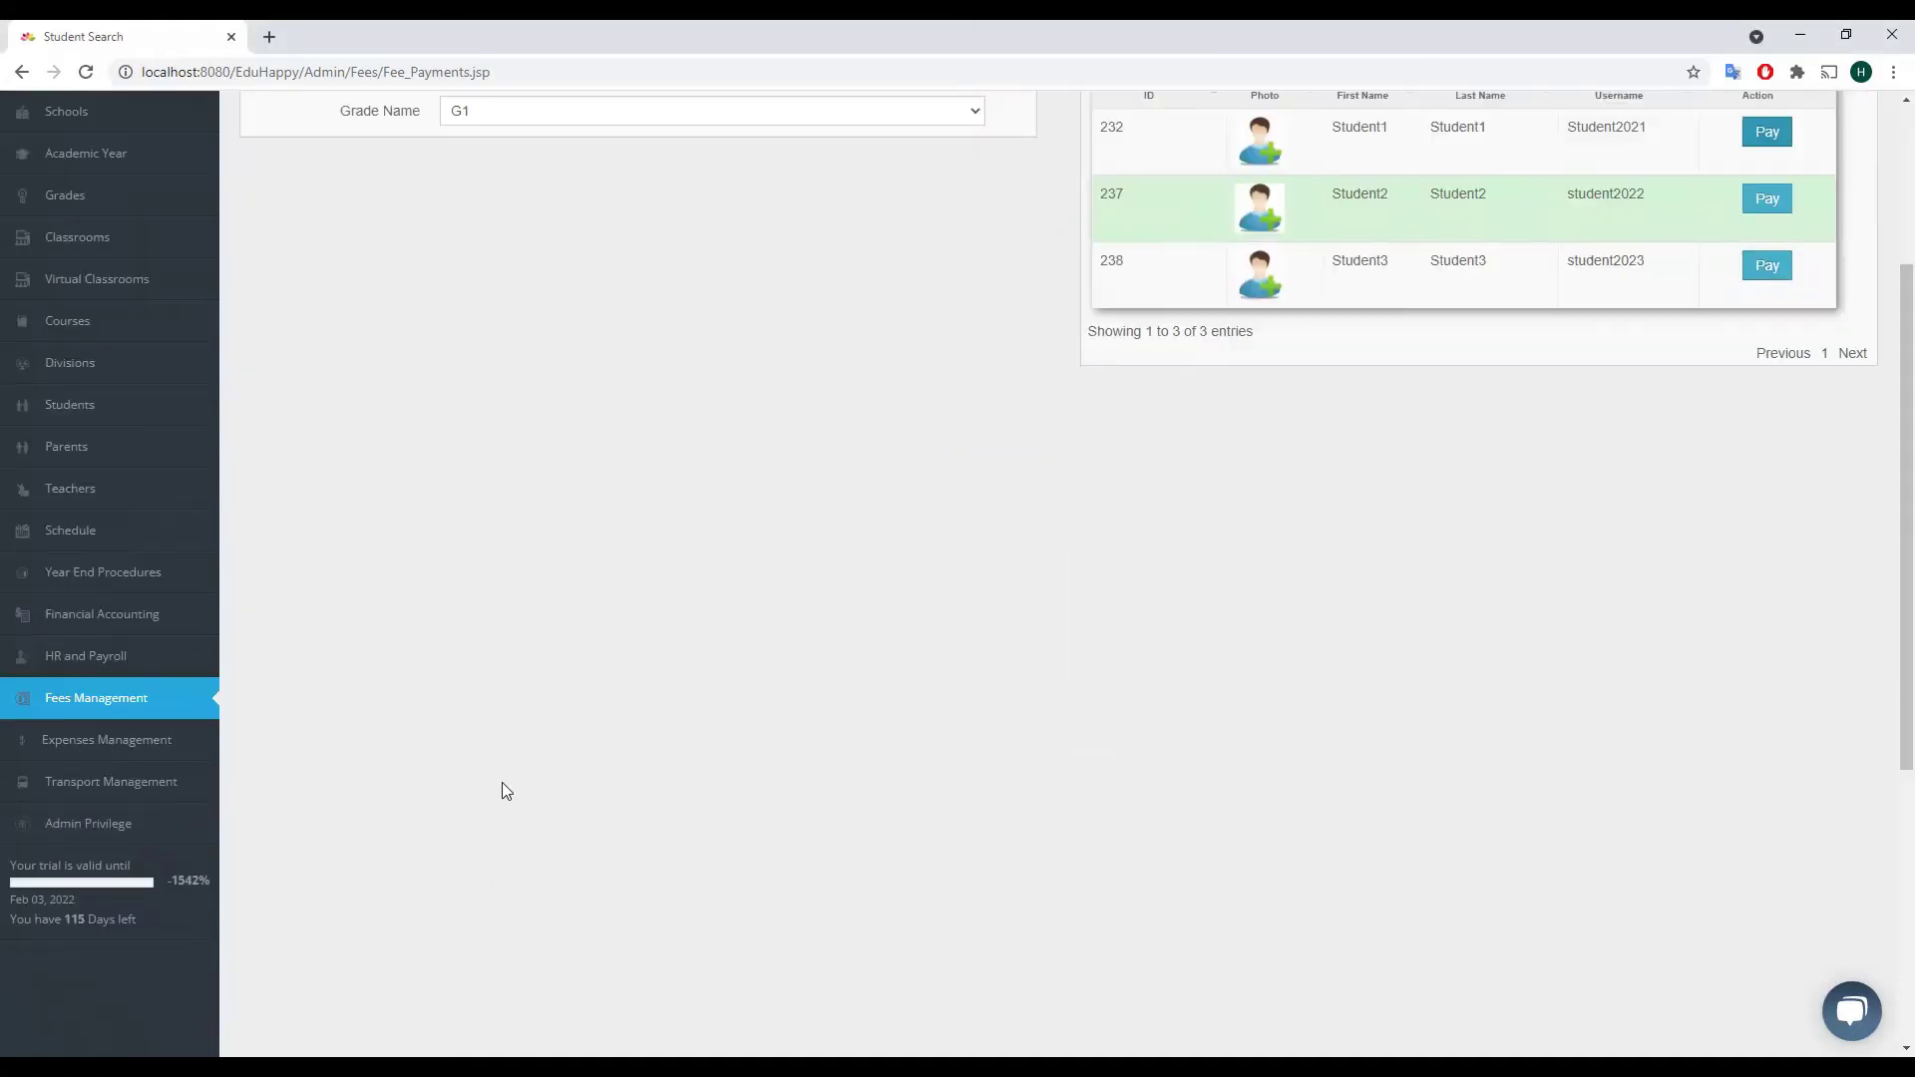
{"action": "left_click", "coordinate": [130, 698]}
{"action": "left_click", "coordinate": [71, 856]}
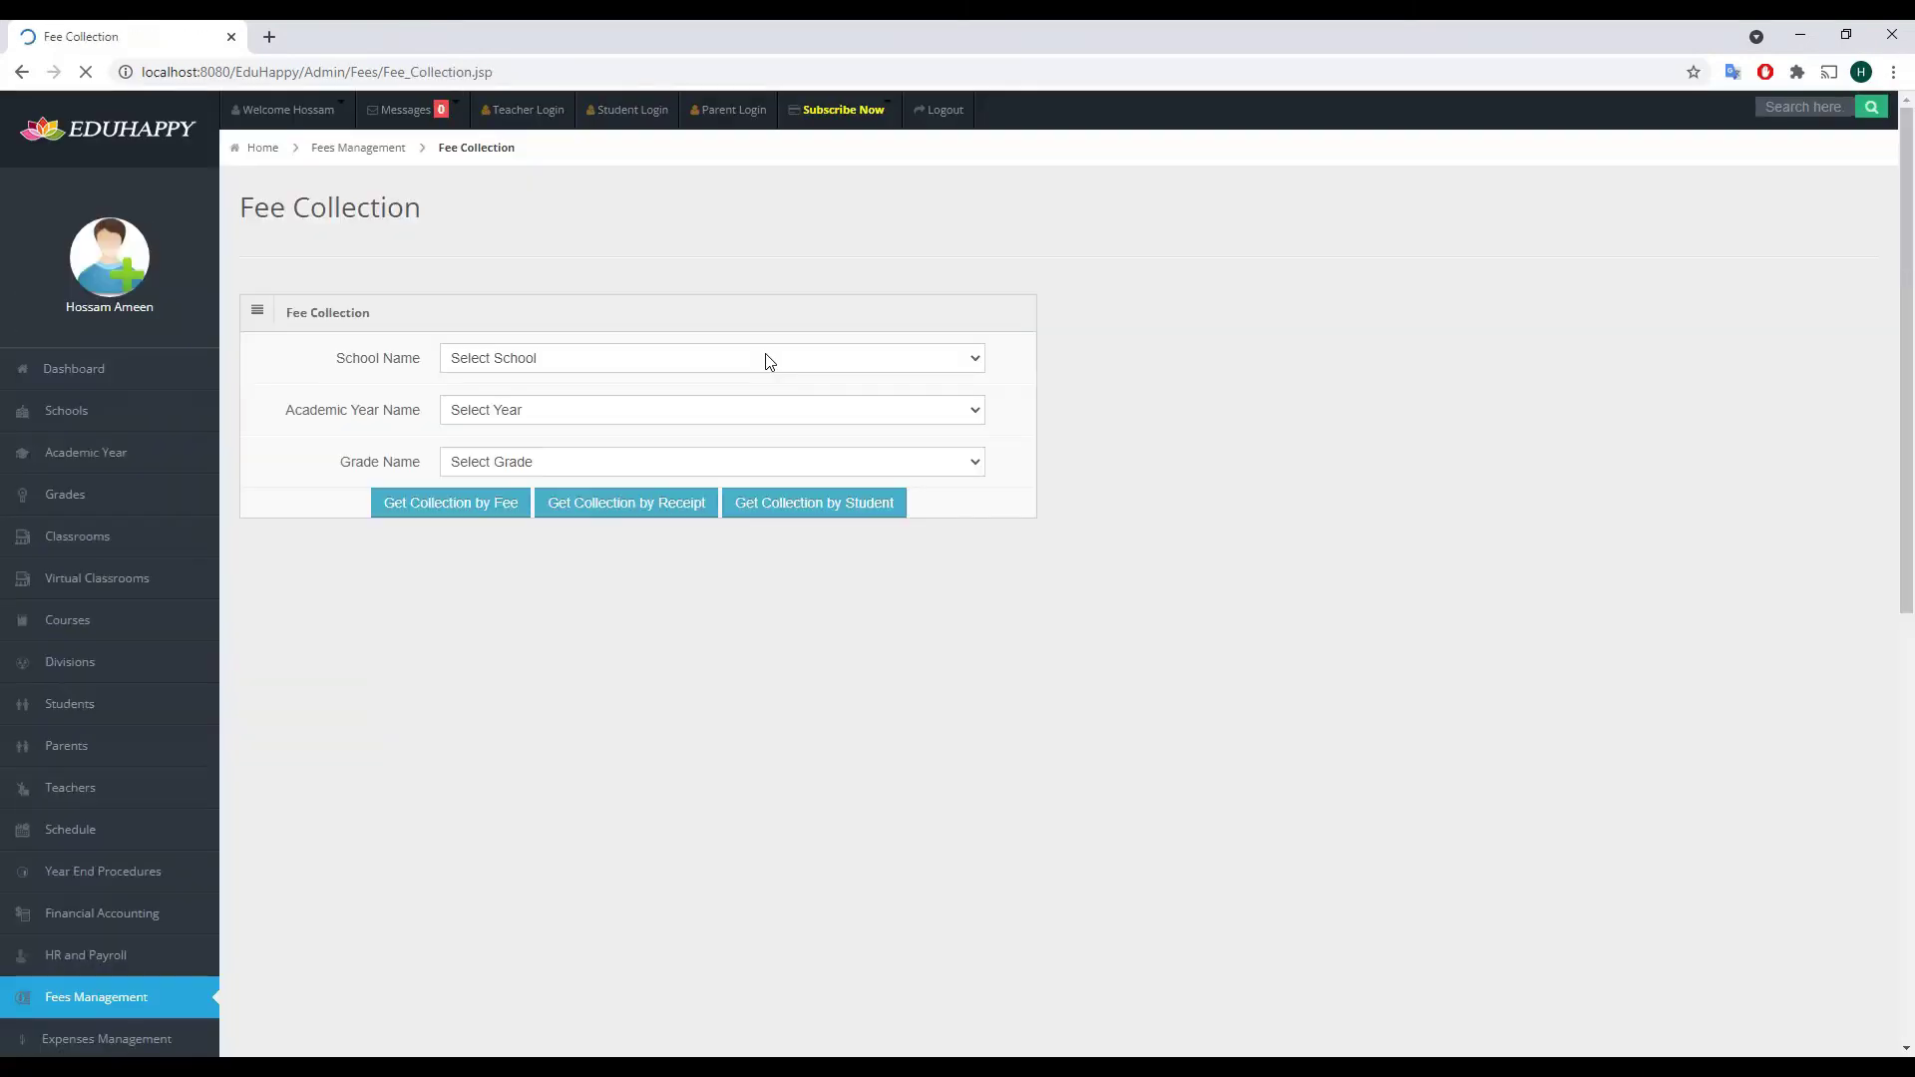
{"action": "left_click", "coordinate": [658, 359]}
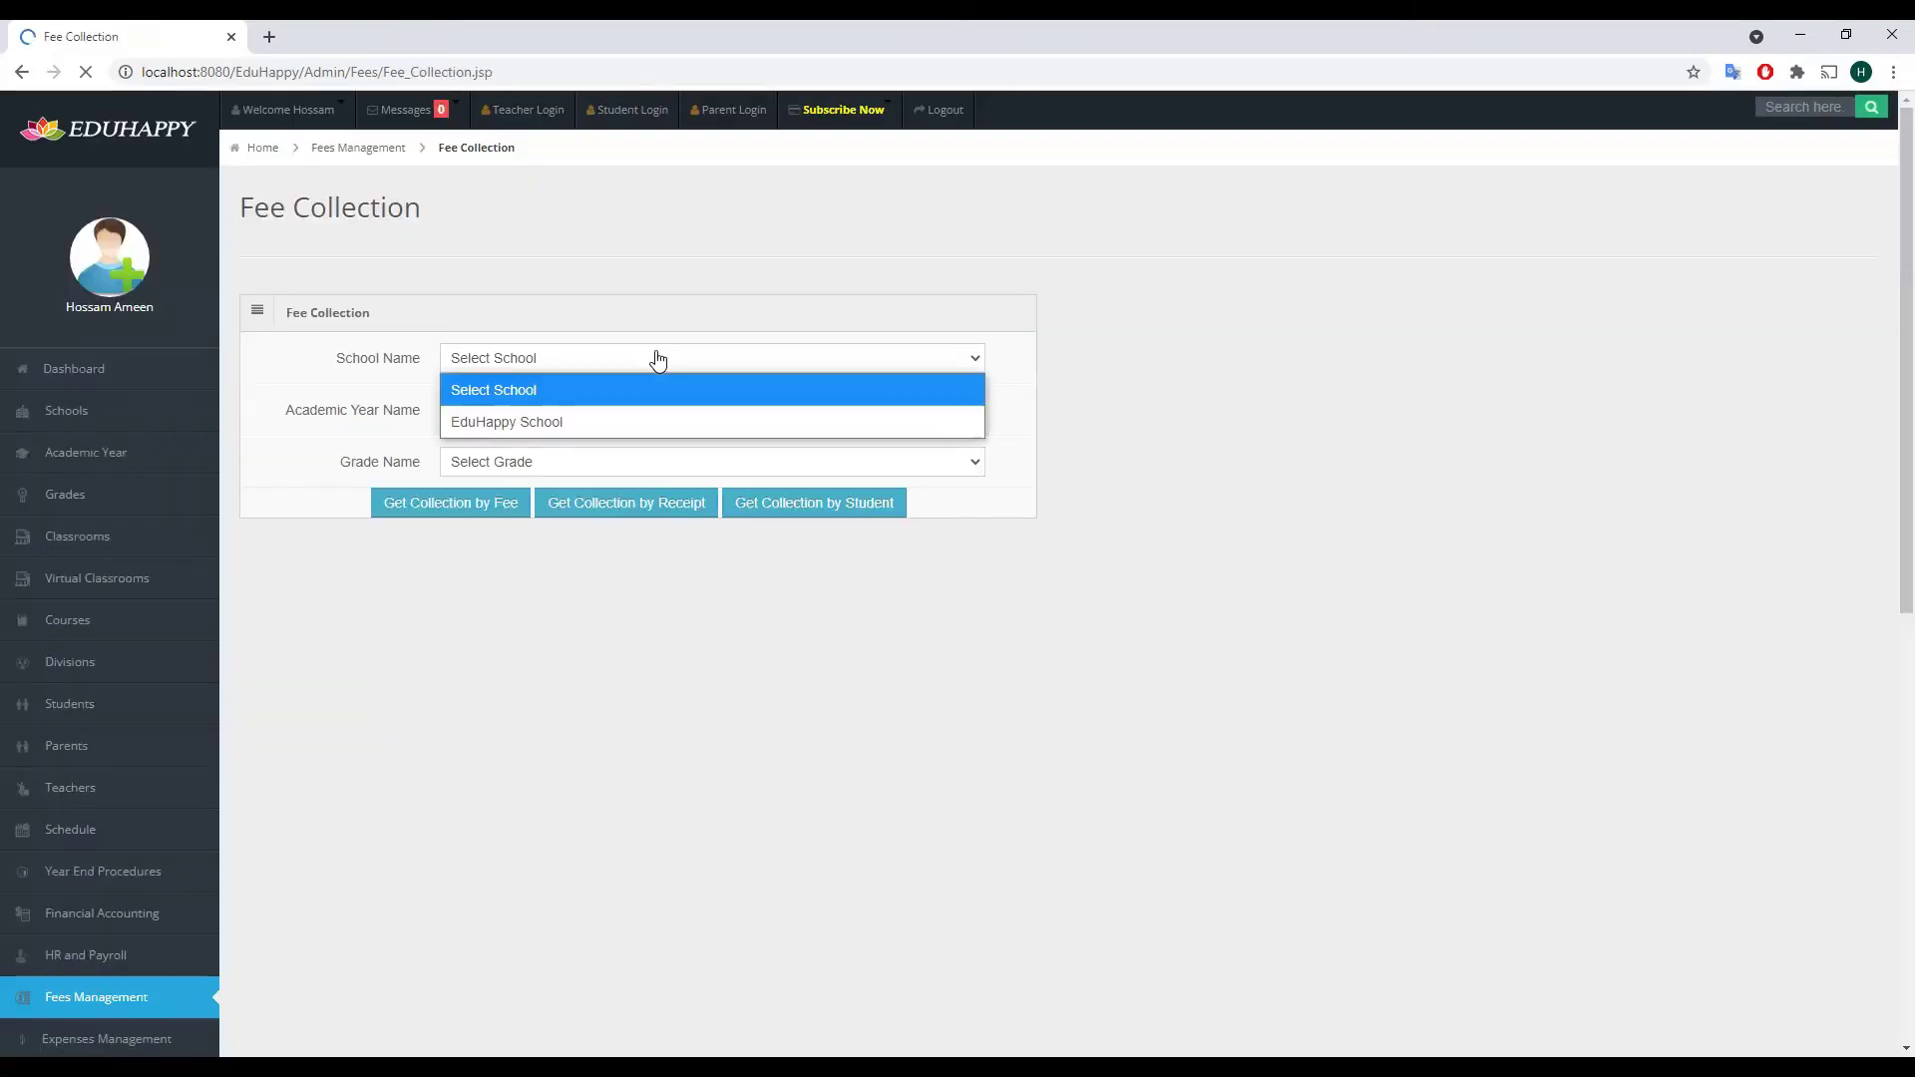
{"action": "left_click", "coordinate": [600, 422]}
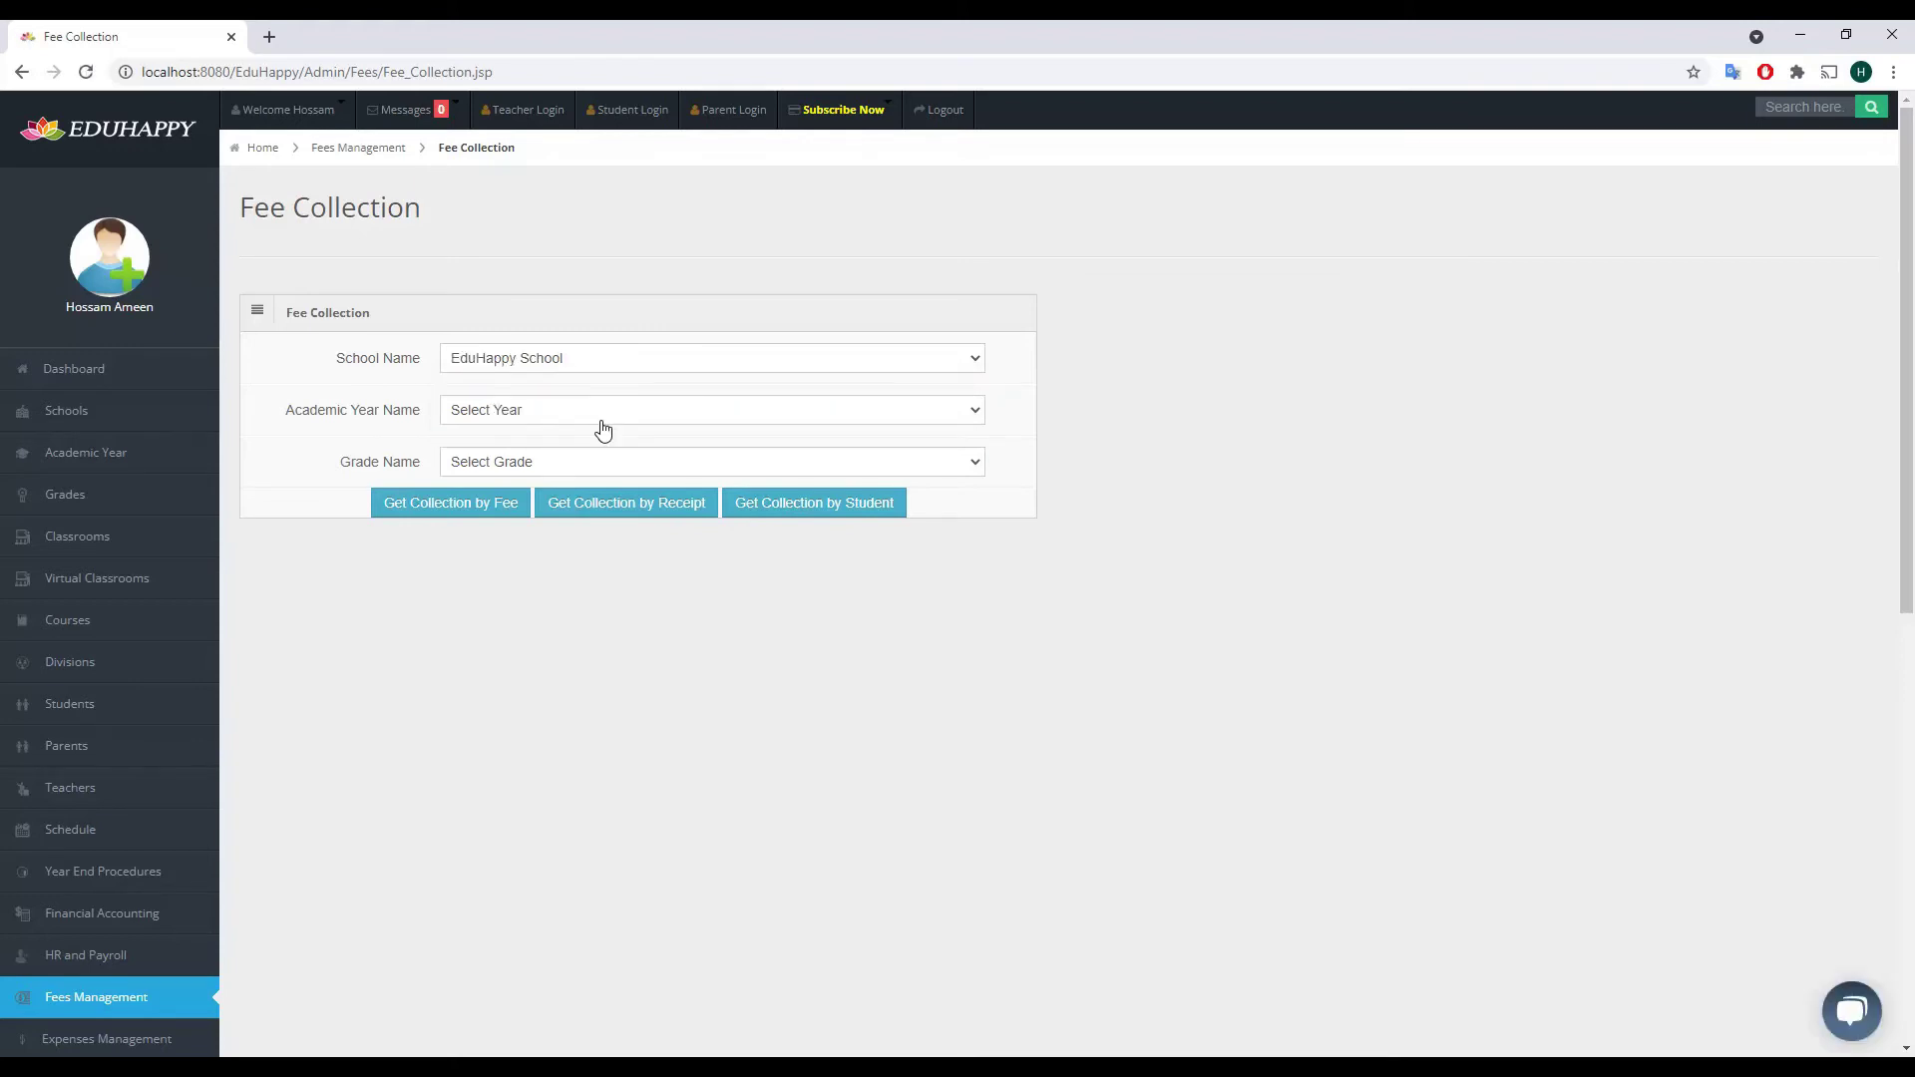
{"action": "left_click", "coordinate": [600, 419]}
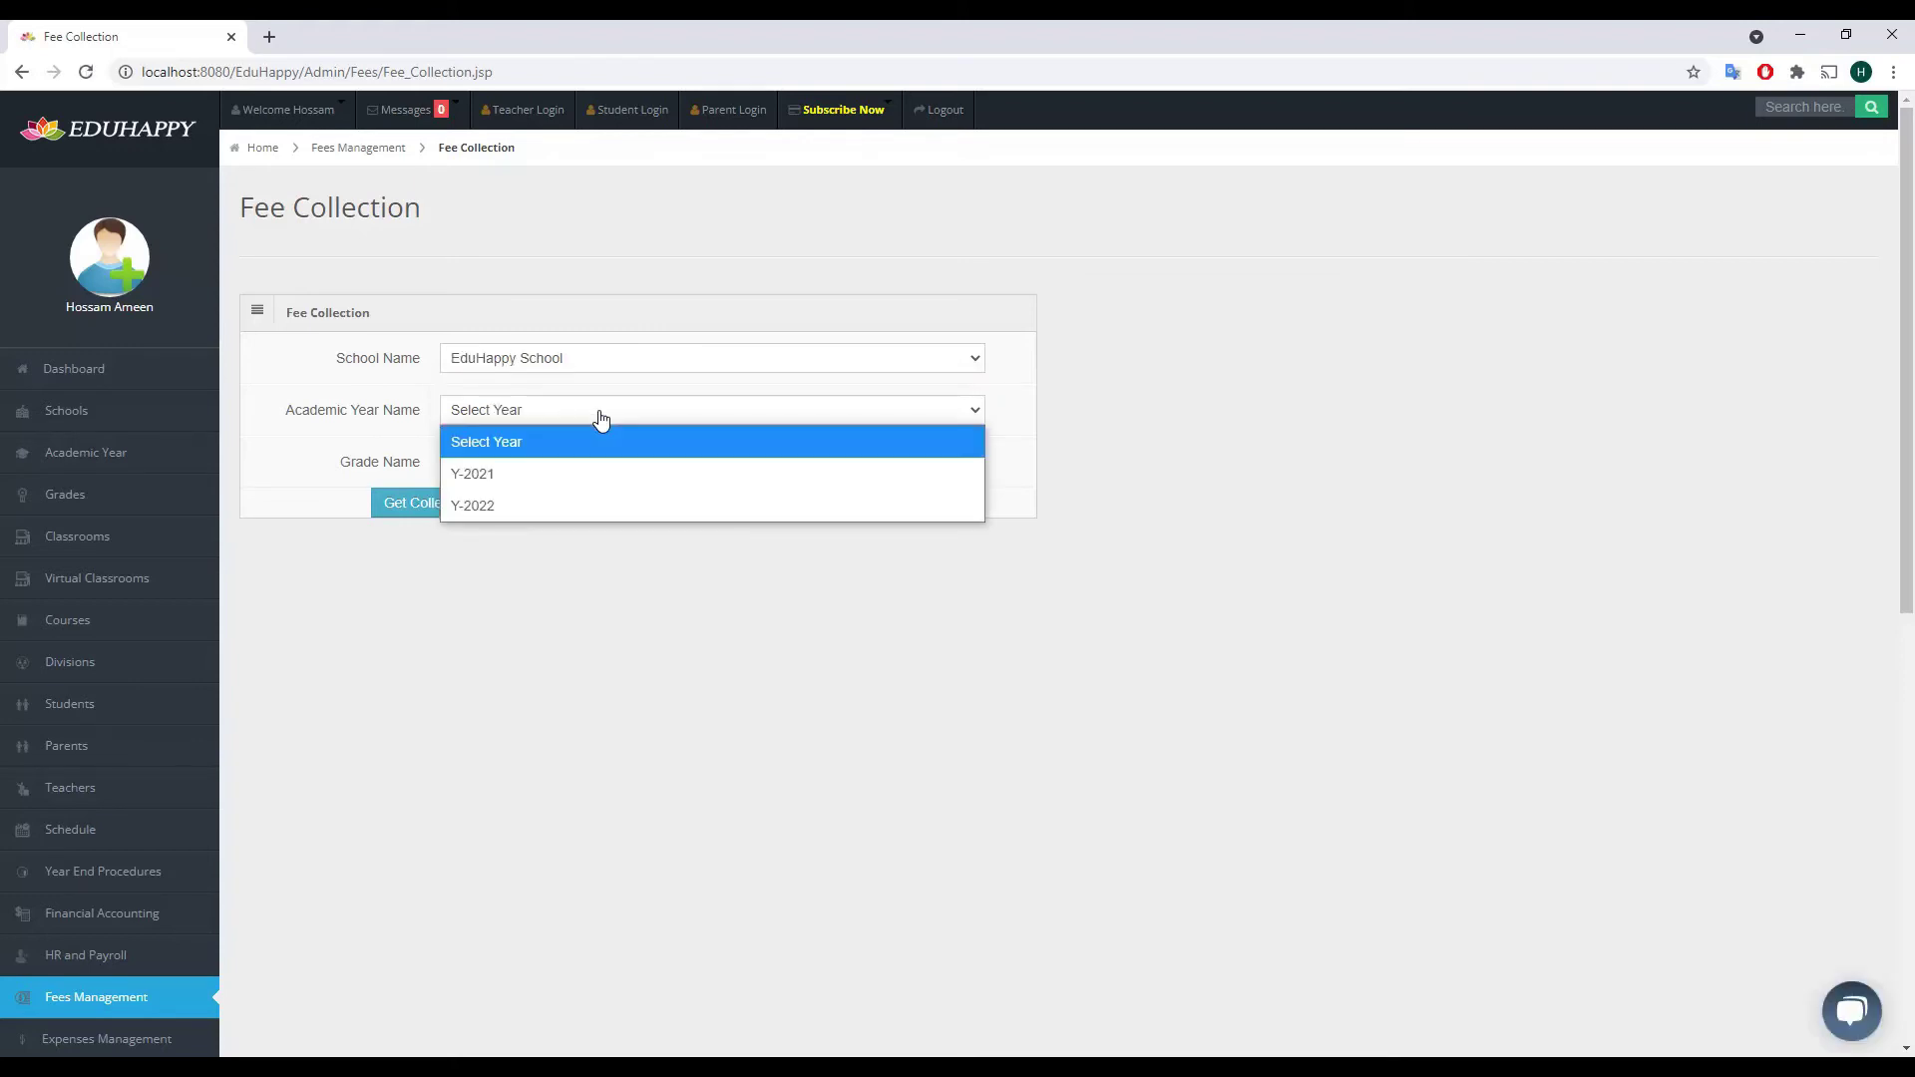
{"action": "left_click", "coordinate": [571, 468]}
{"action": "left_click", "coordinate": [573, 468]}
{"action": "left_click", "coordinate": [539, 526]}
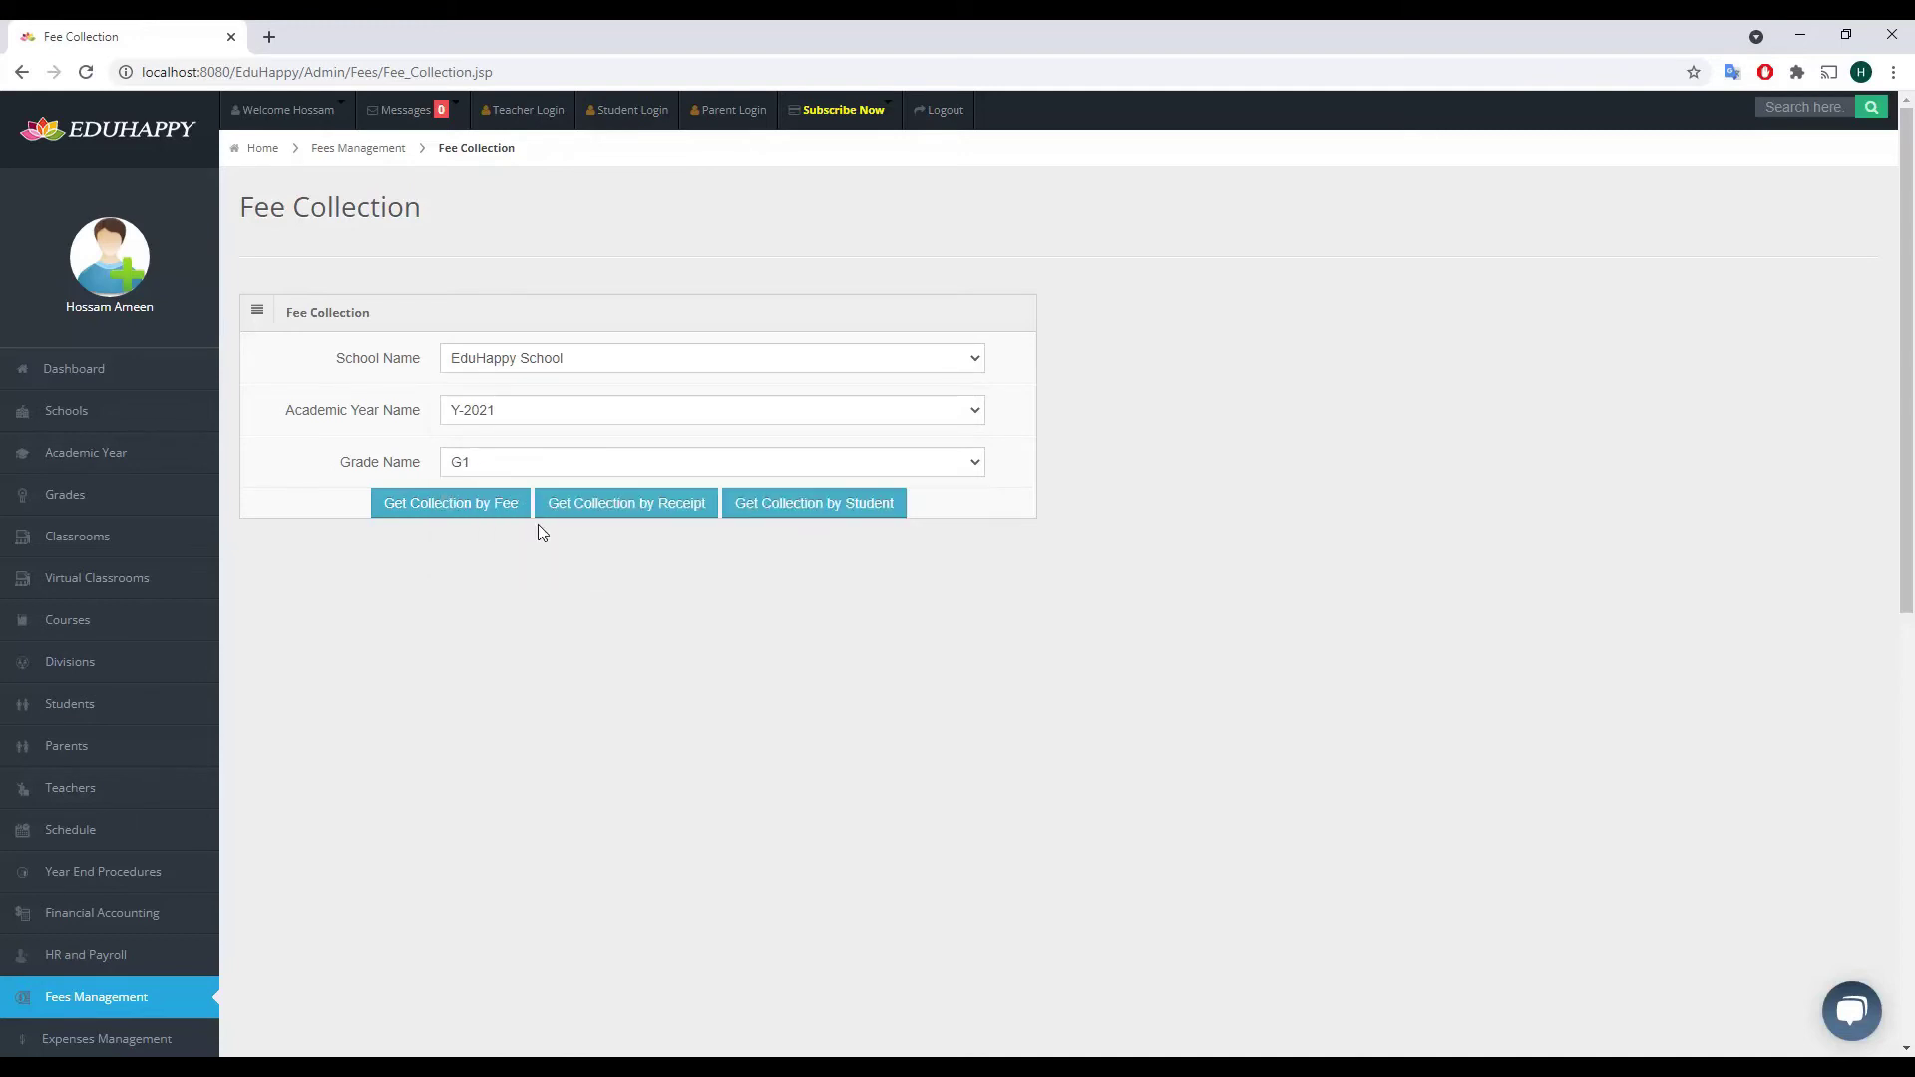
{"action": "left_click", "coordinate": [408, 507]}
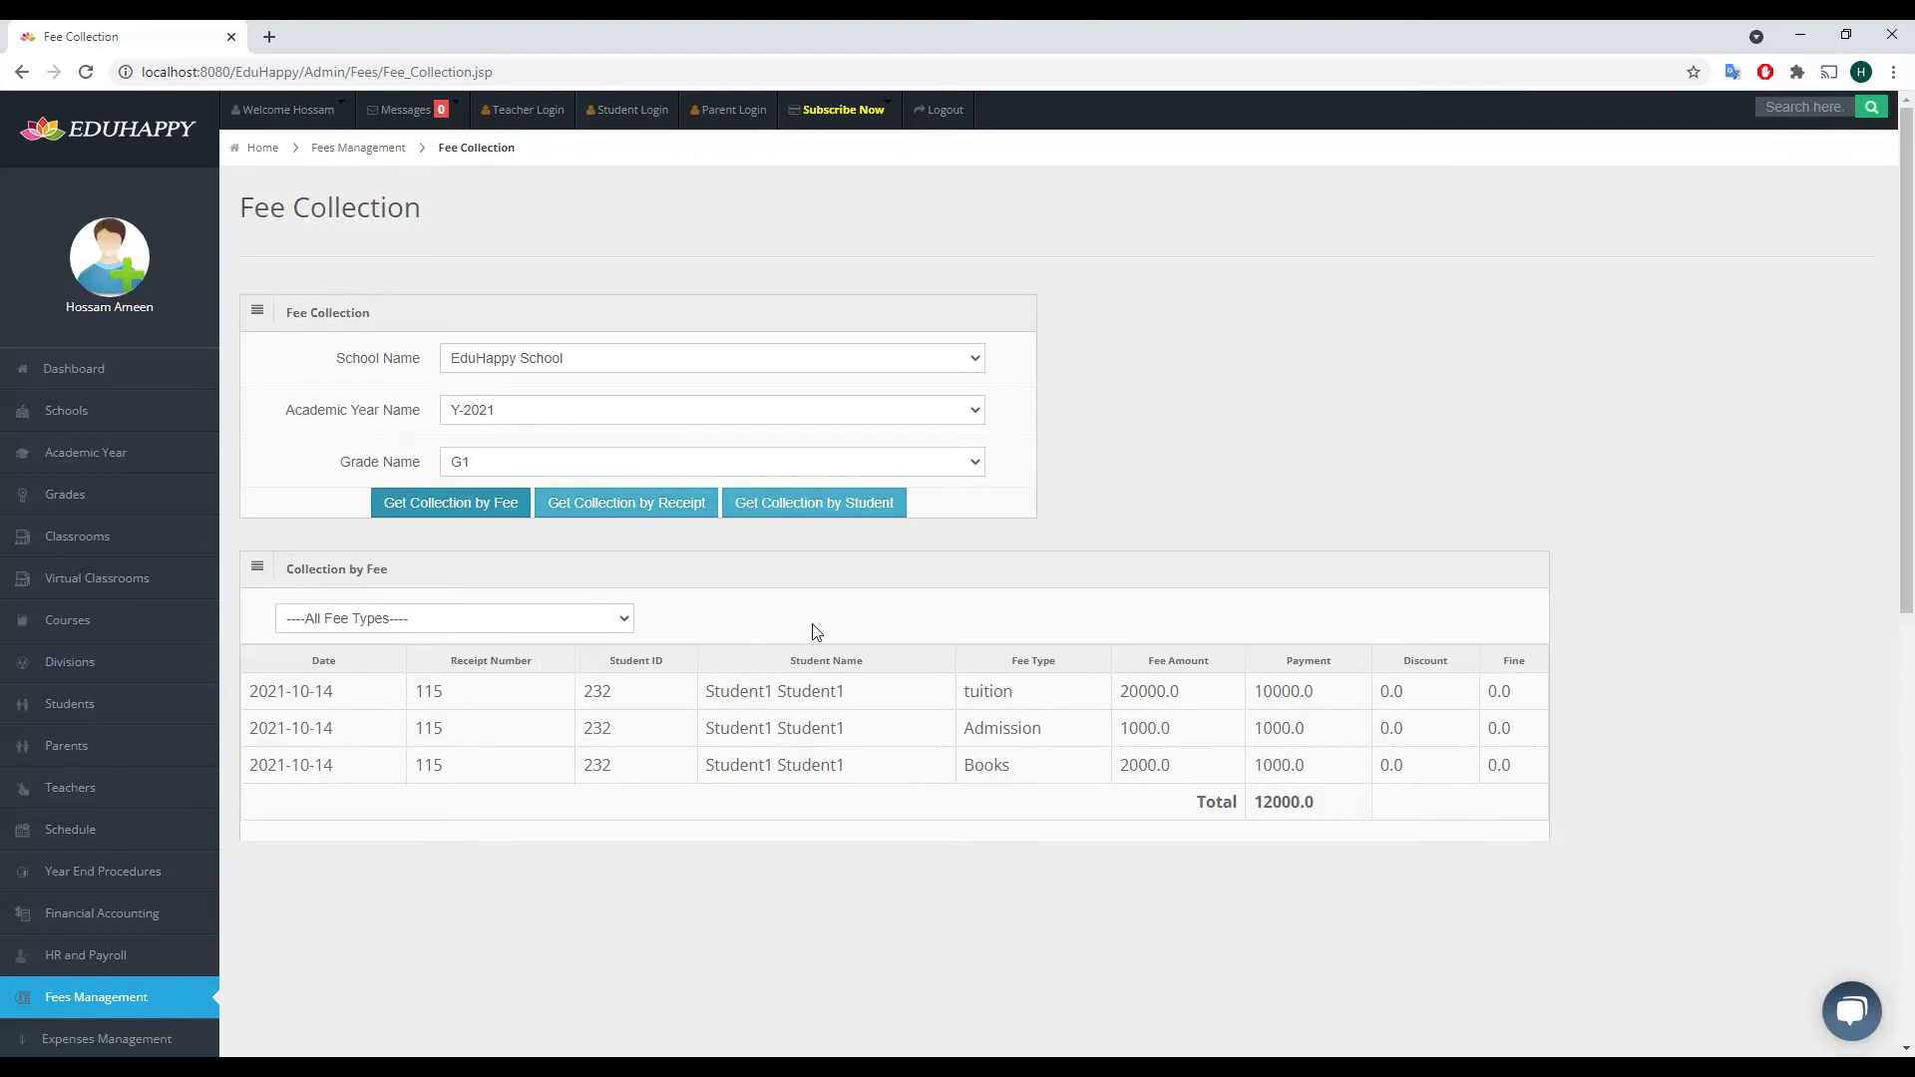
- Show the G1 collection by receipt and look up the newly issued receipt by its number
{"action": "left_click", "coordinate": [638, 509]}
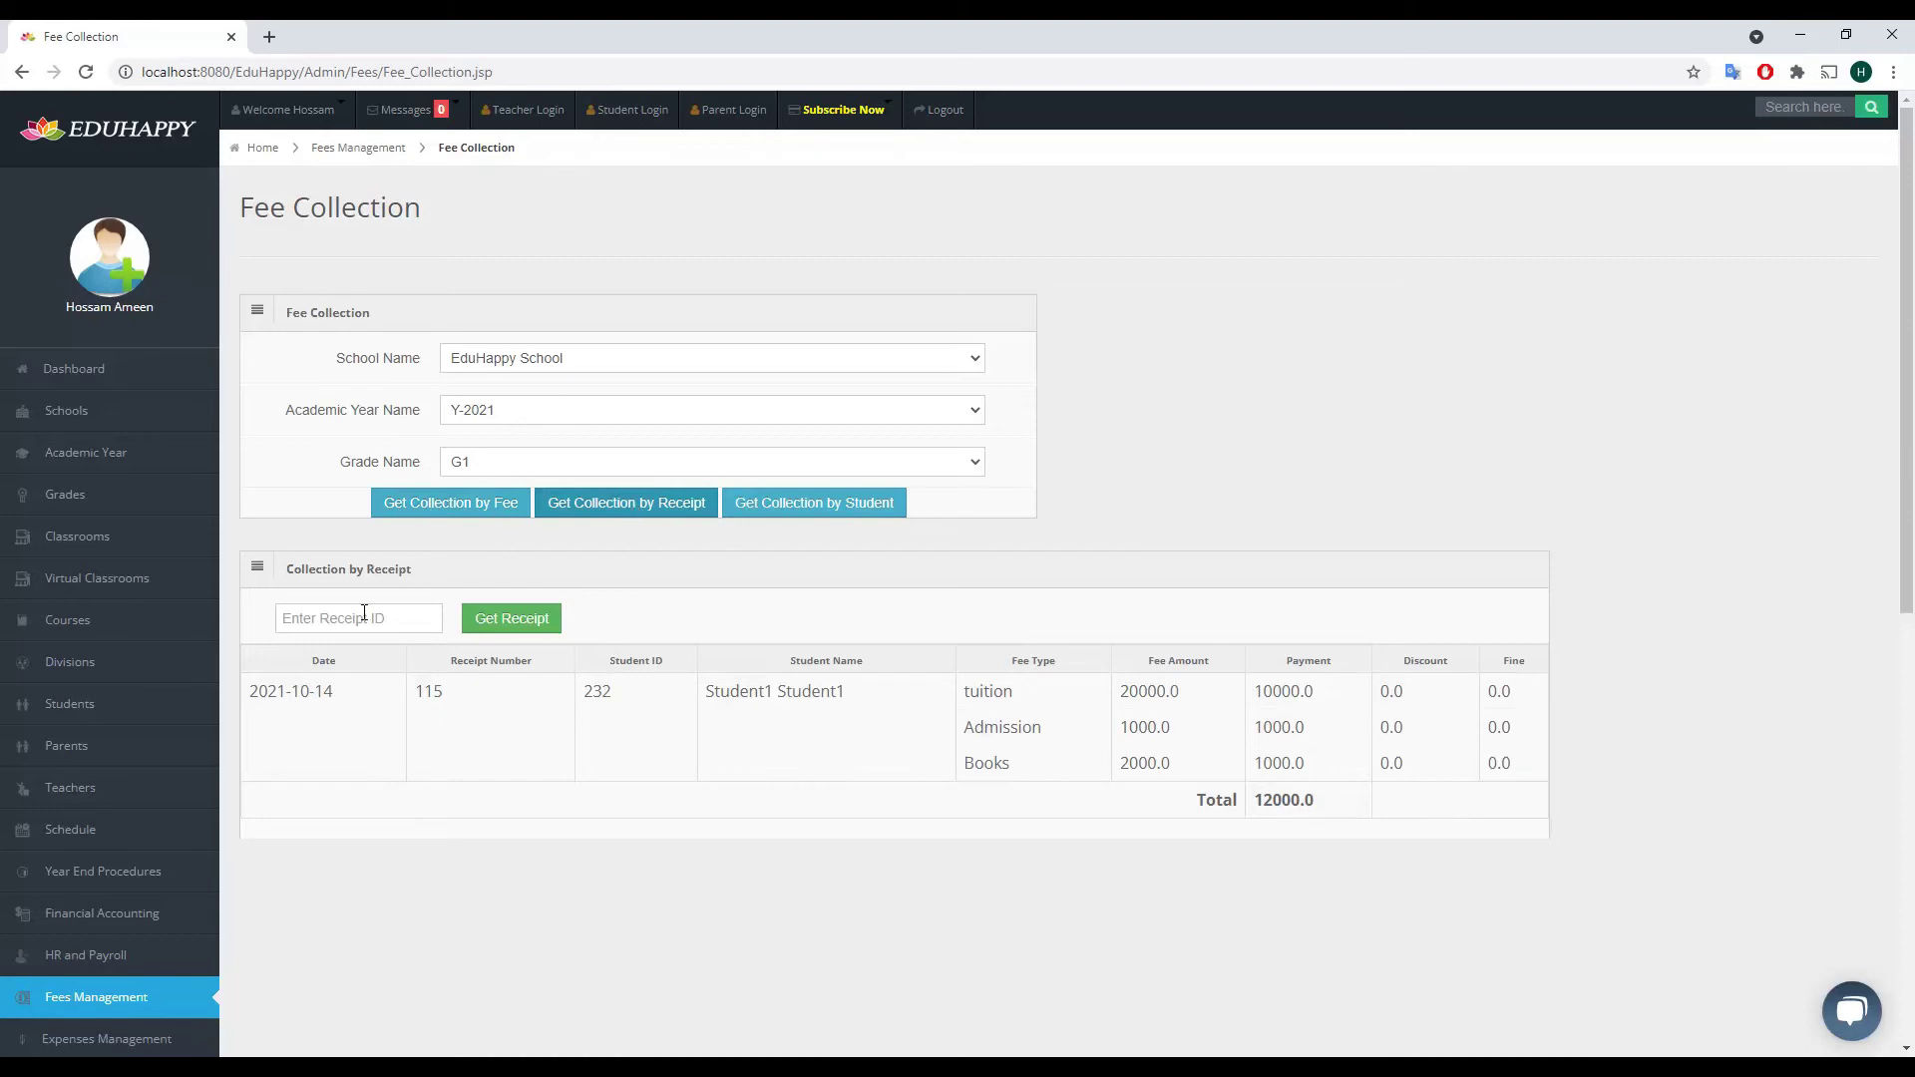
{"action": "left_click", "coordinate": [364, 616]}
{"action": "type", "text": "115"}
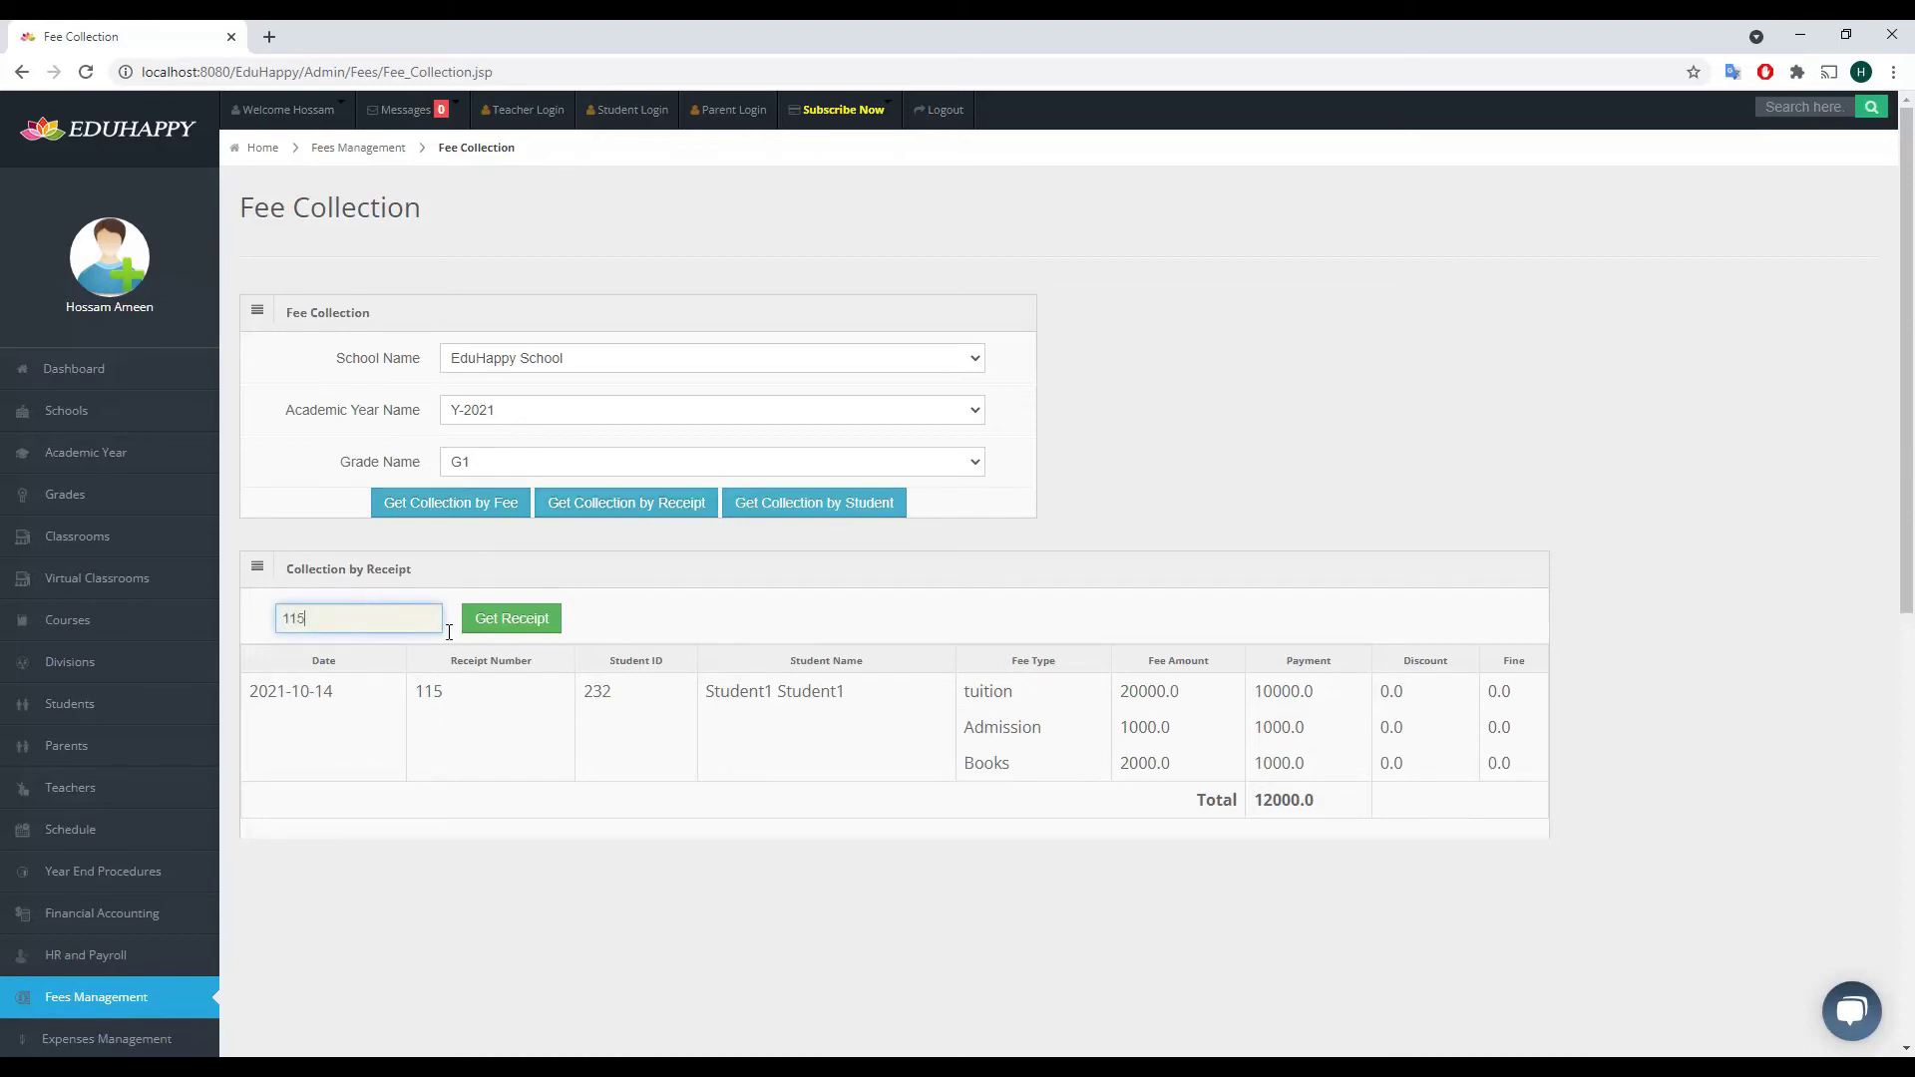
{"action": "left_click", "coordinate": [504, 623]}
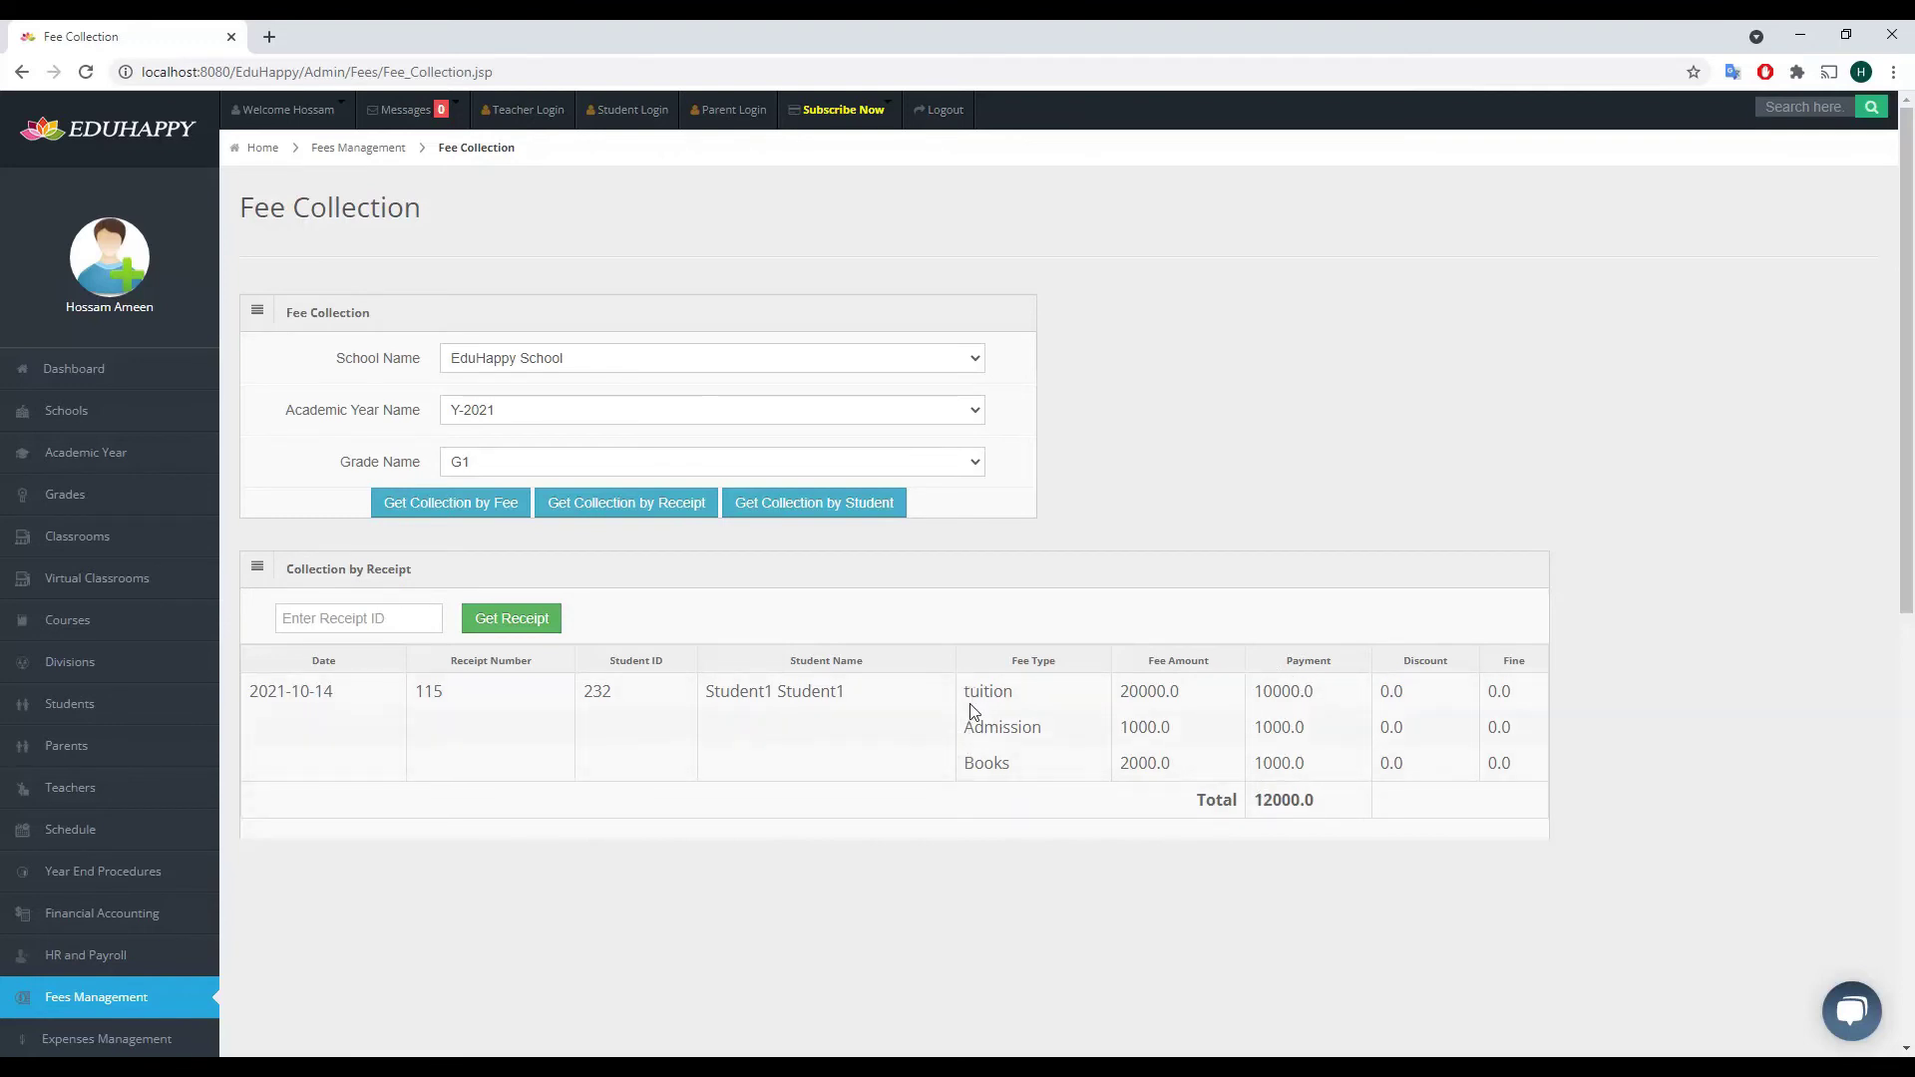
- Show the G1 collection by student and filter it to the first, second and third student in turn
{"action": "left_click", "coordinate": [810, 512]}
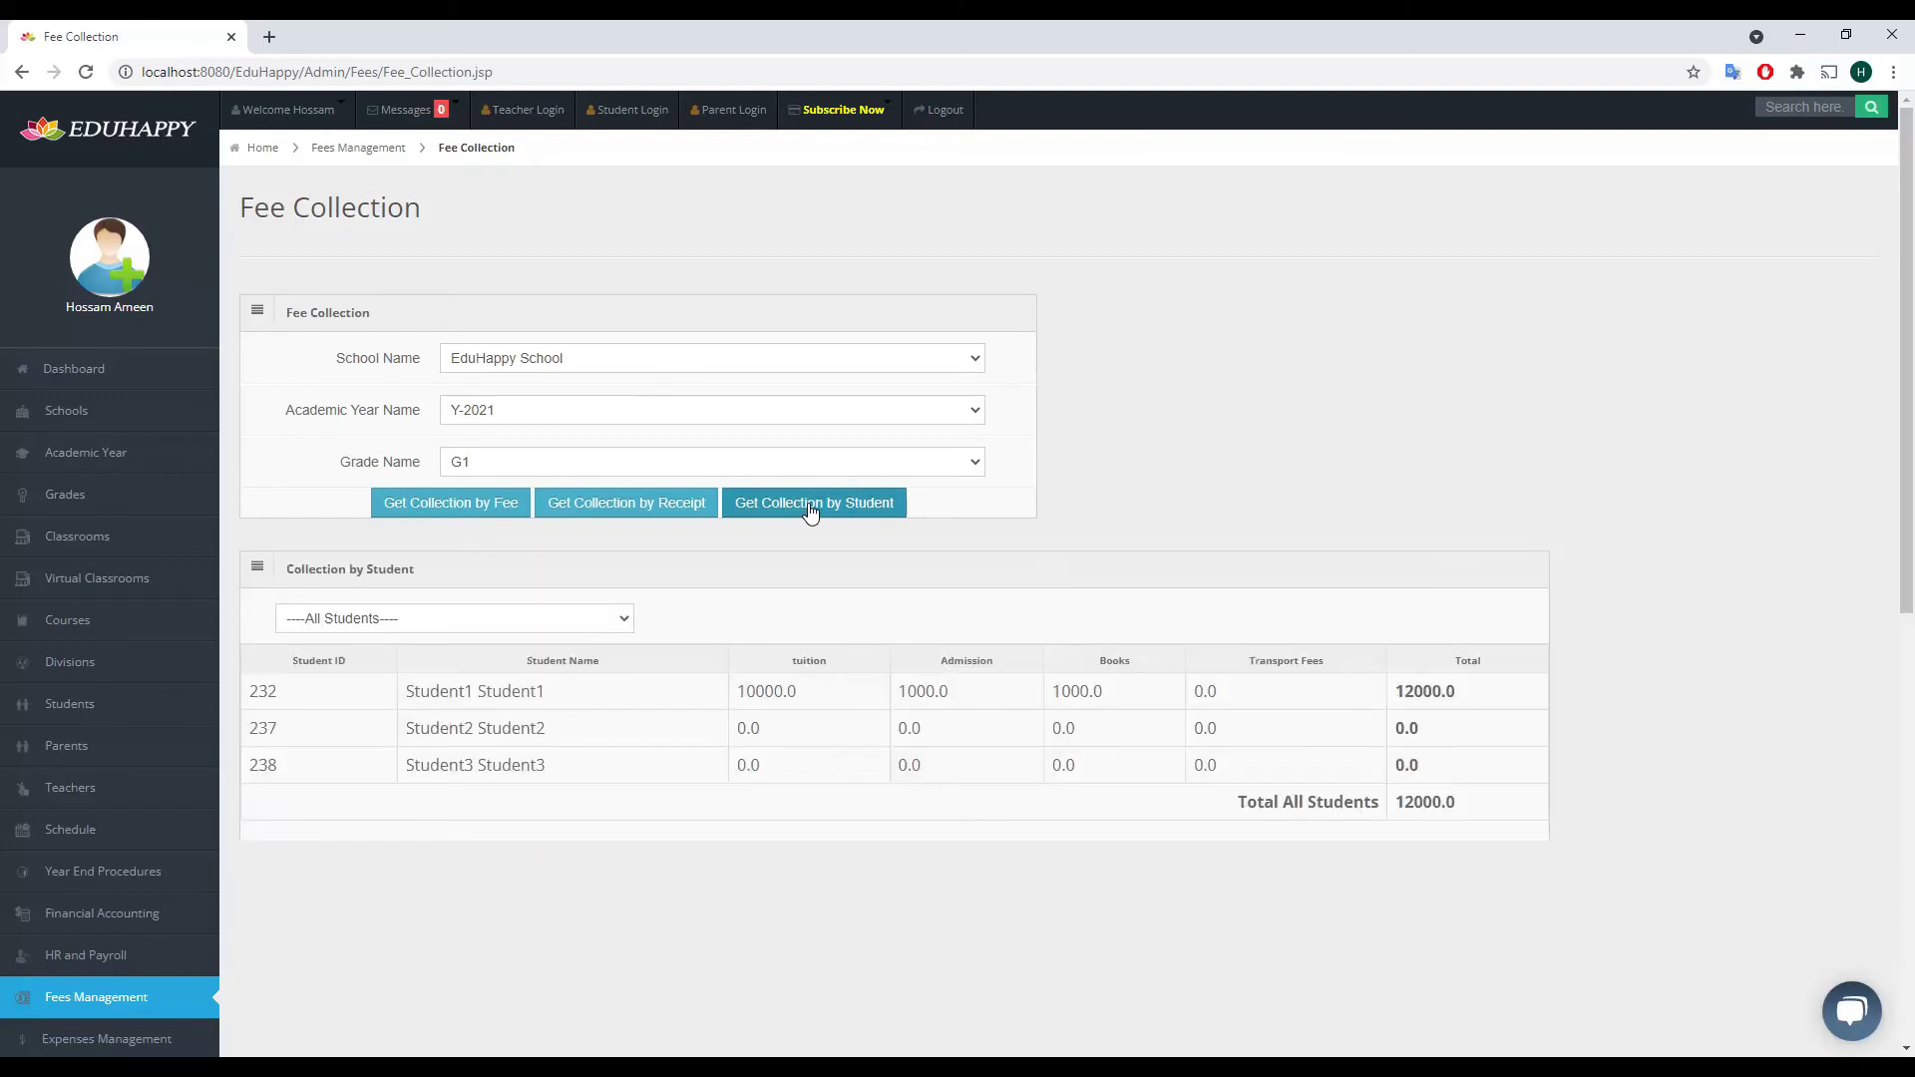
{"action": "left_click", "coordinate": [536, 618]}
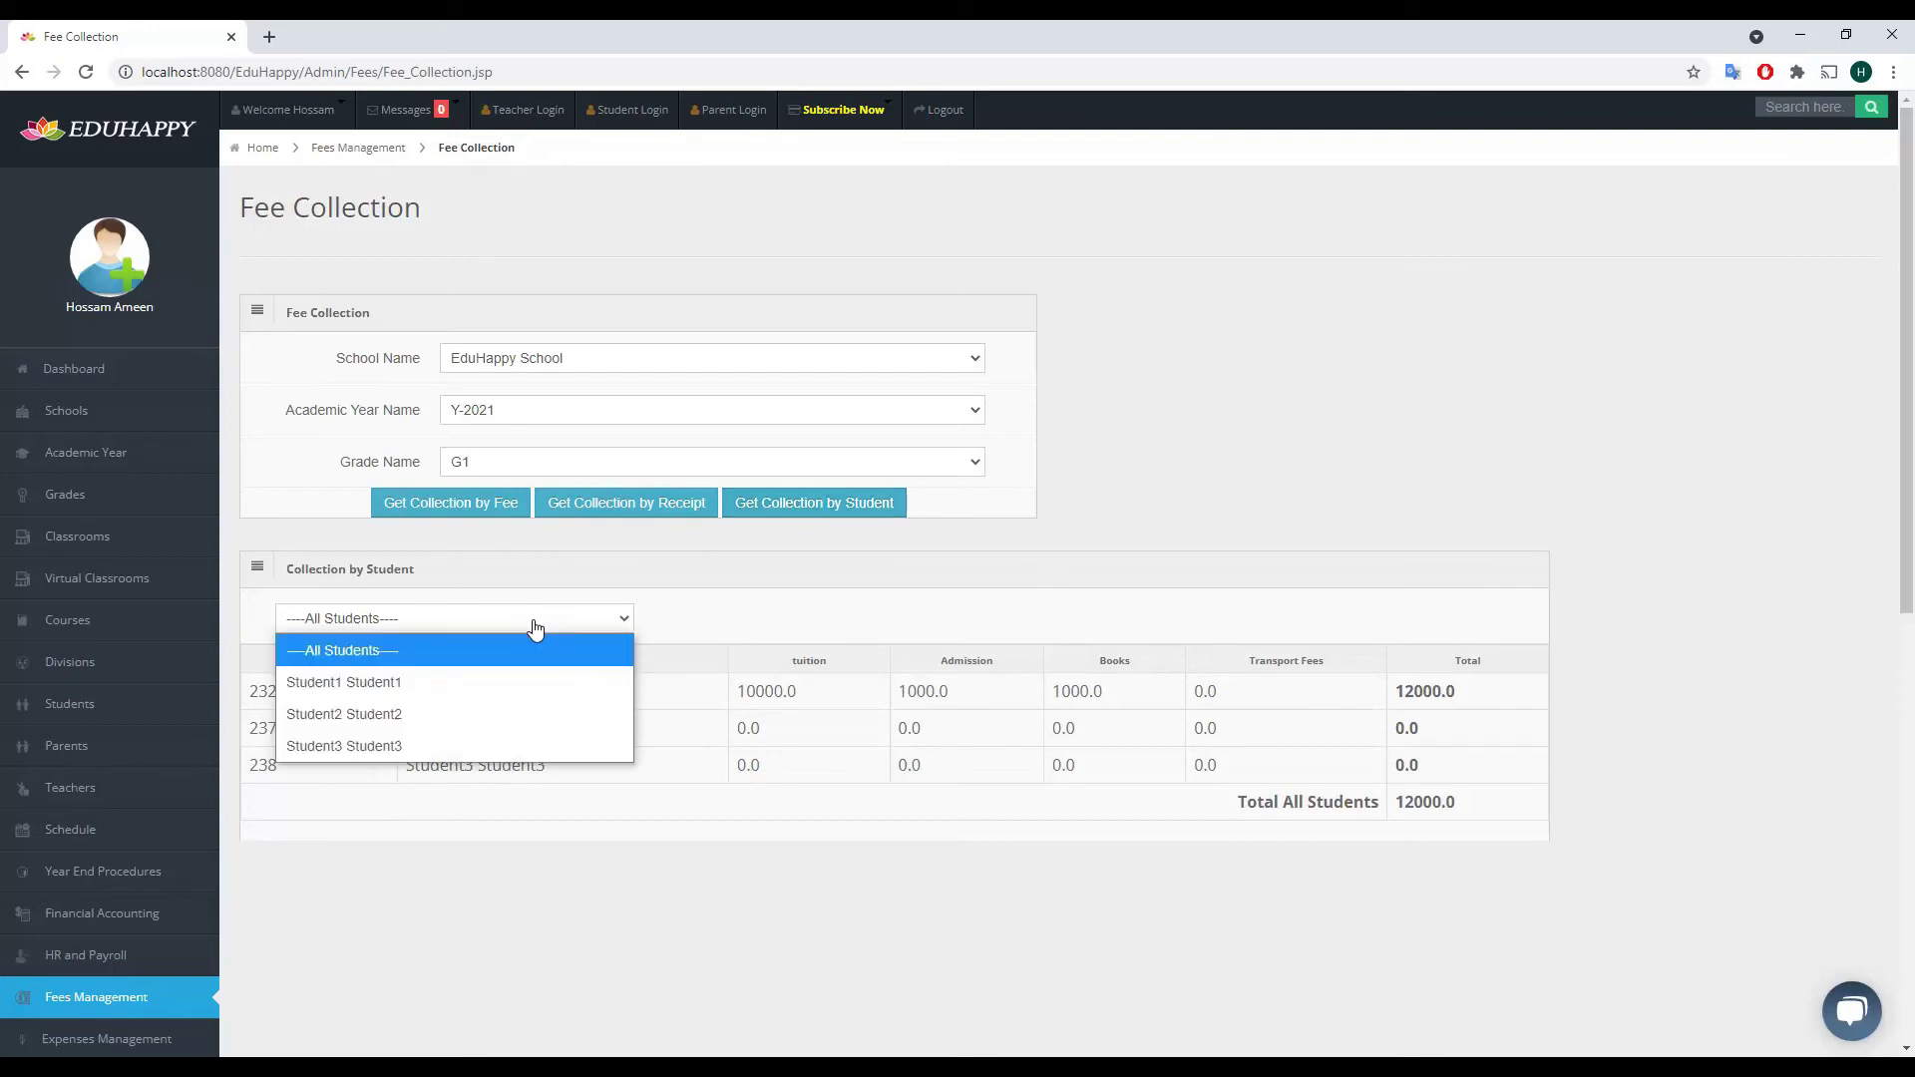
{"action": "left_click", "coordinate": [530, 677]}
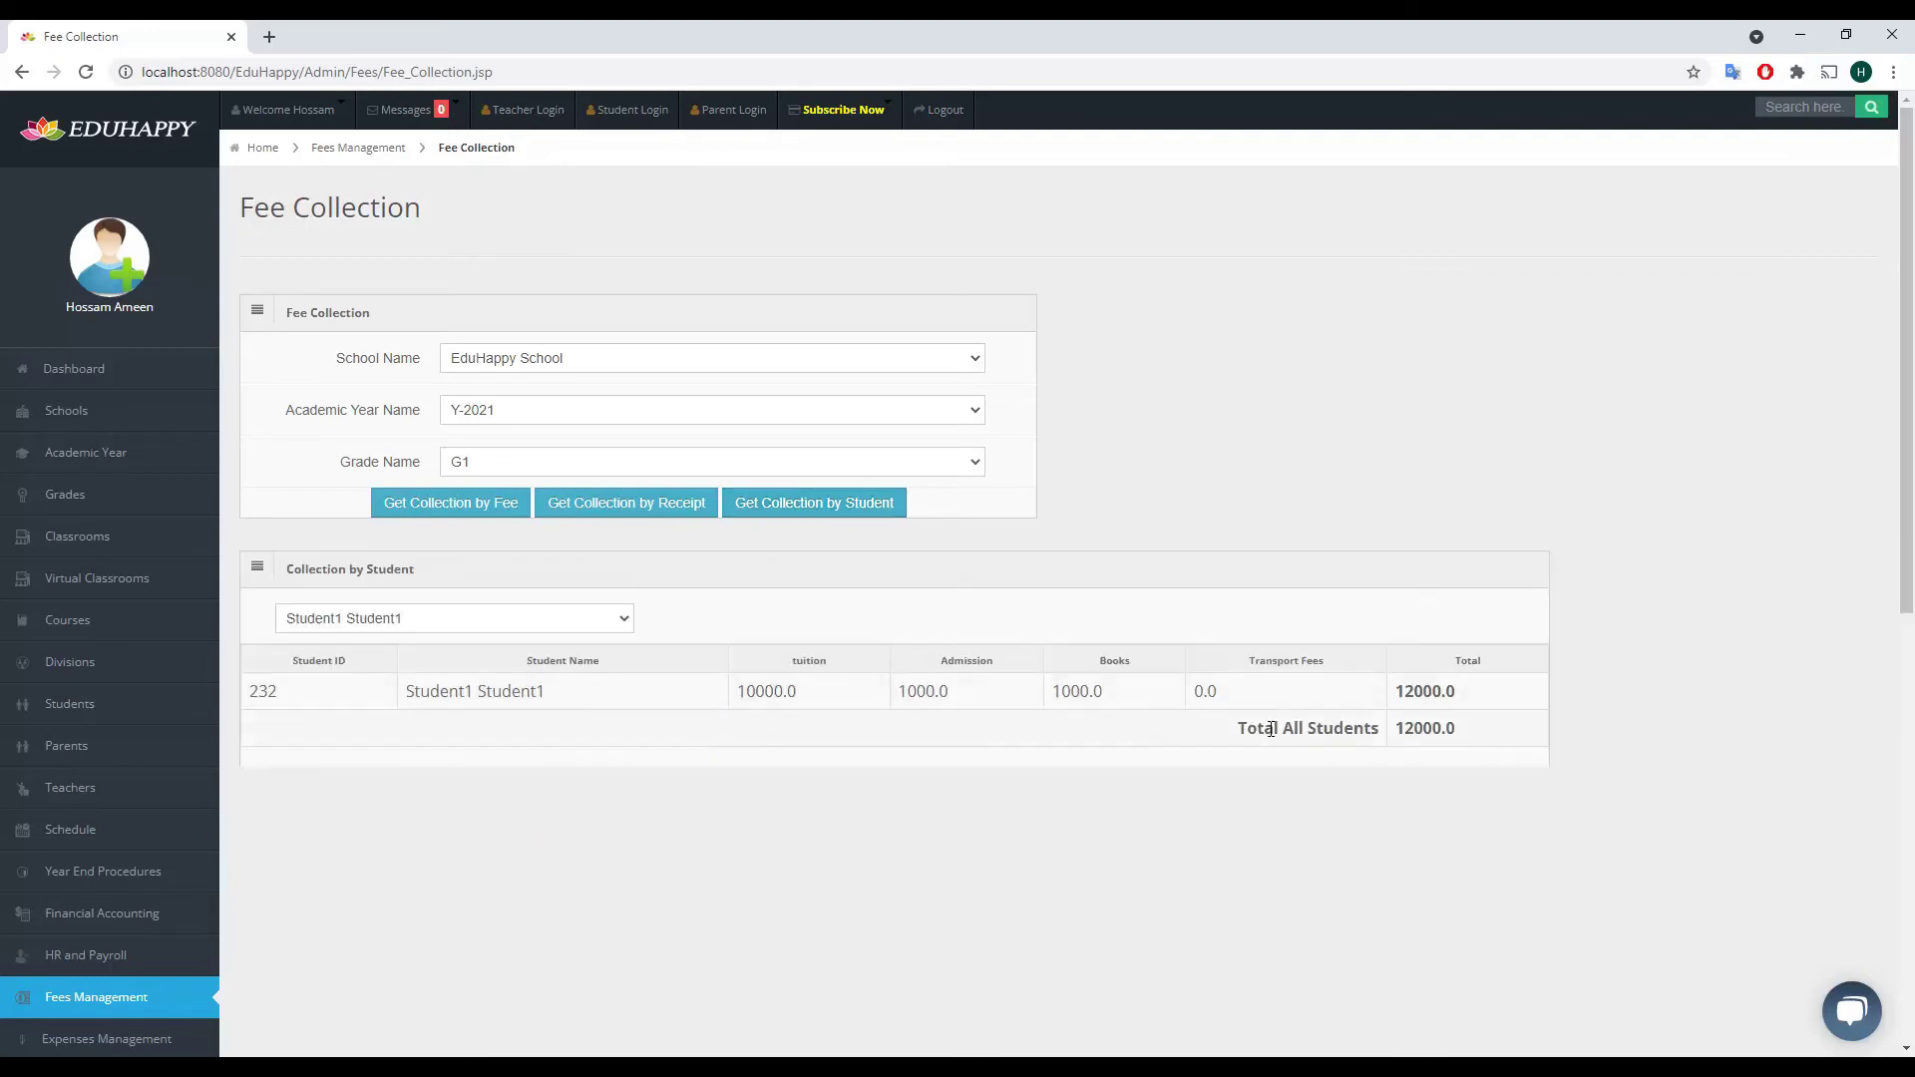
{"action": "left_click", "coordinate": [559, 623]}
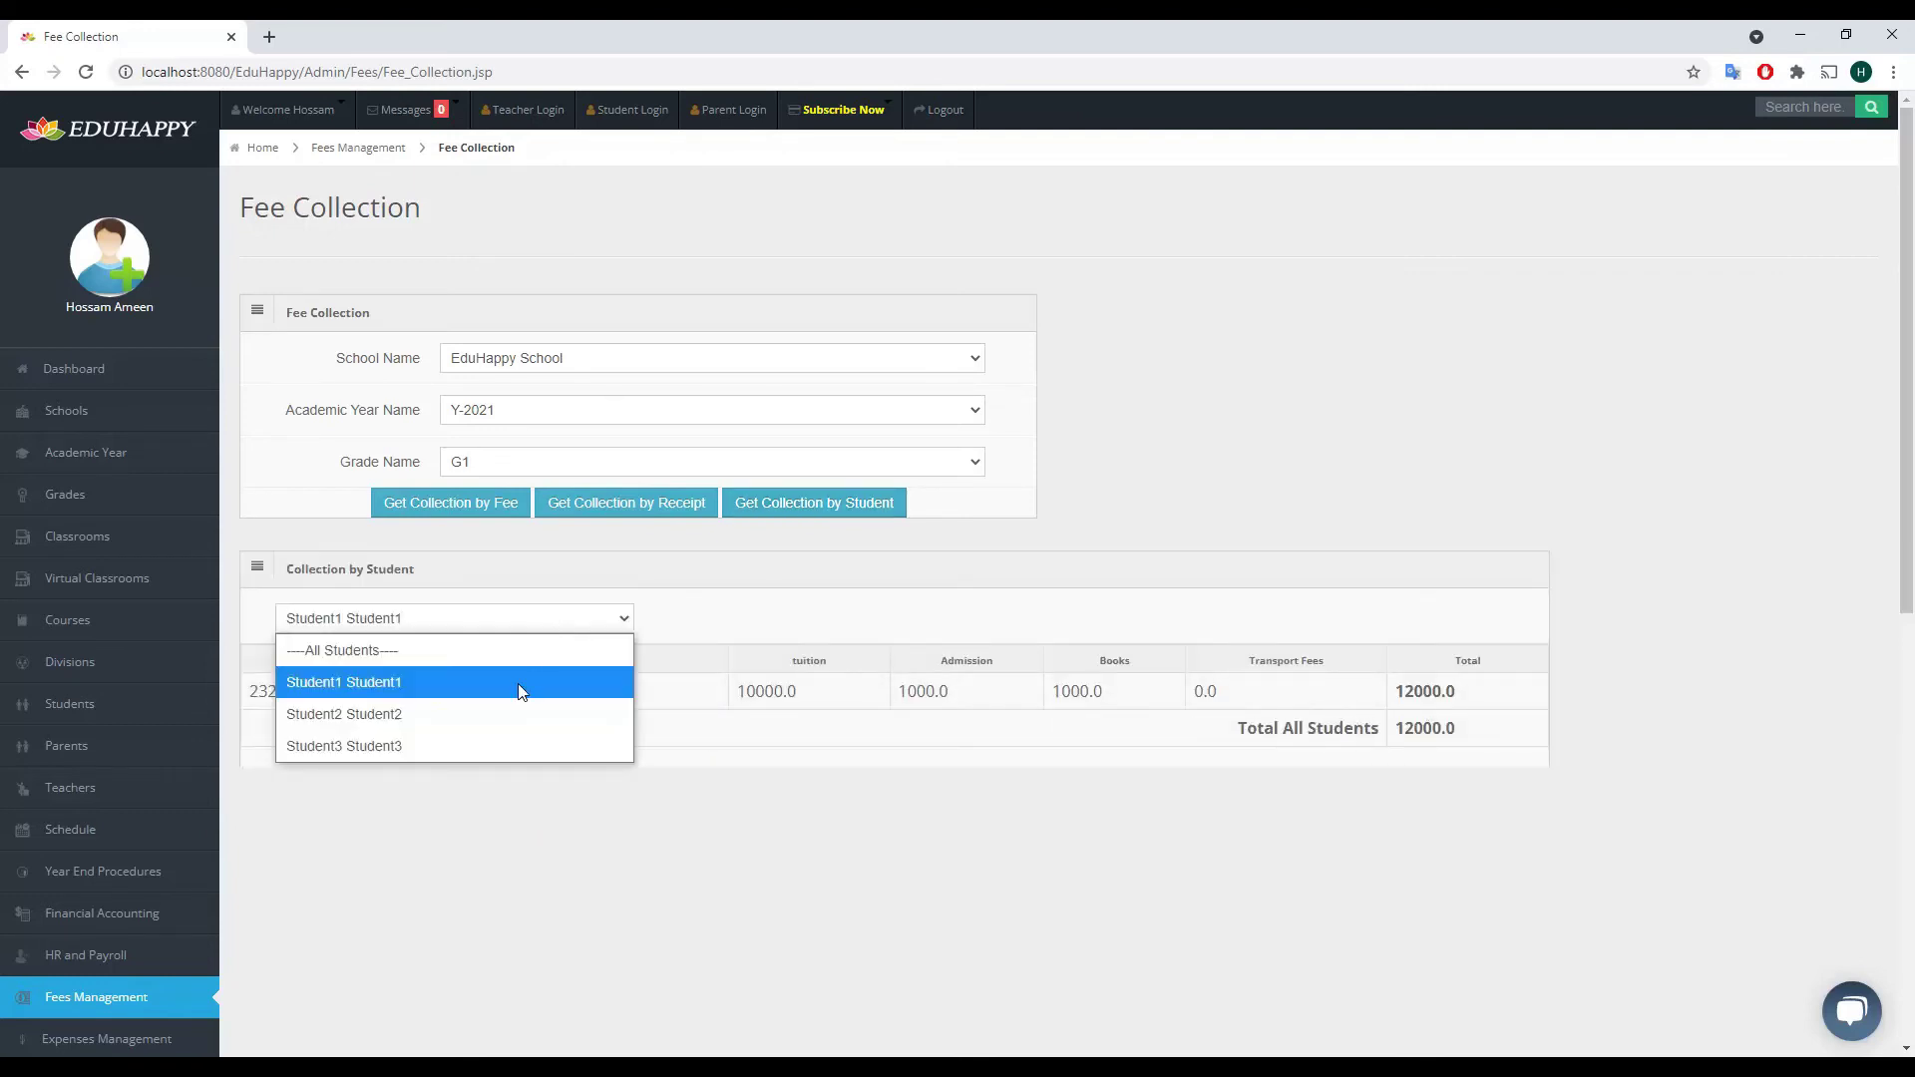
{"action": "left_click", "coordinate": [510, 714]}
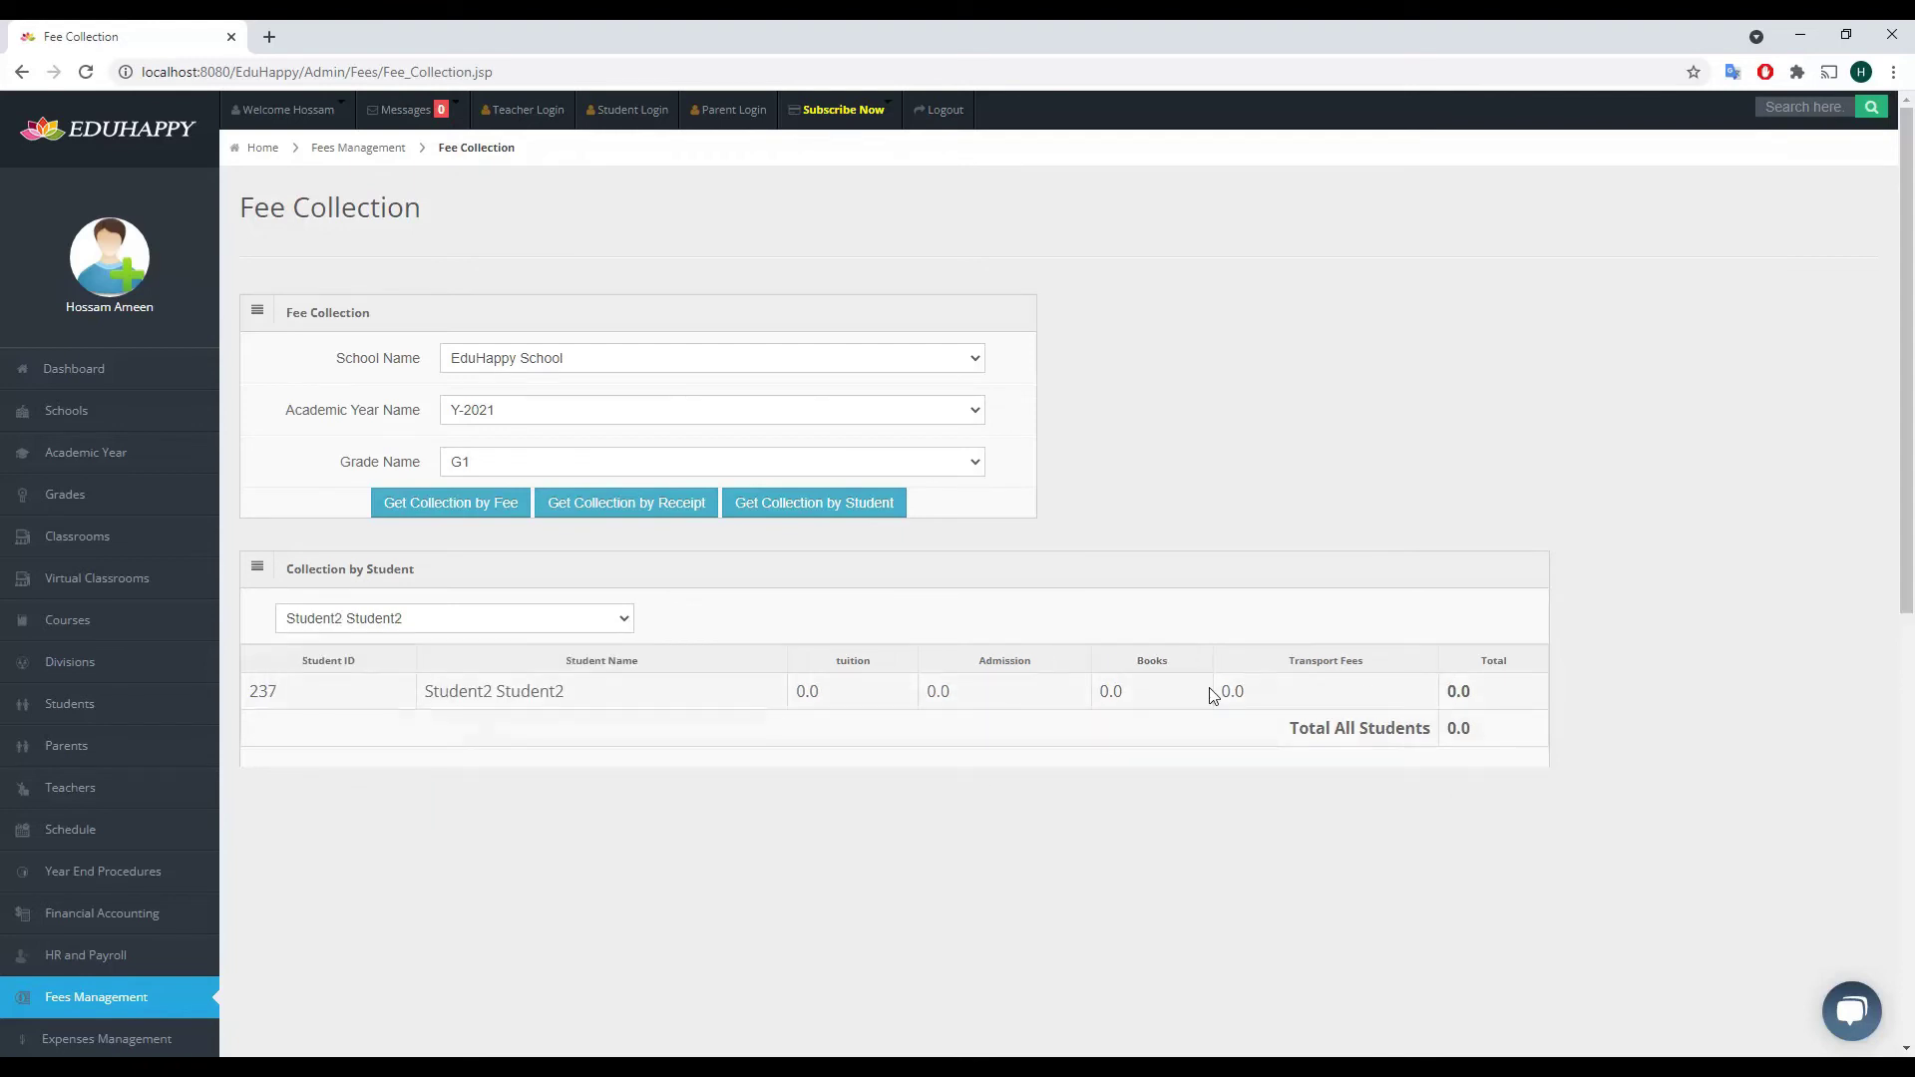
{"action": "left_click", "coordinate": [551, 623]}
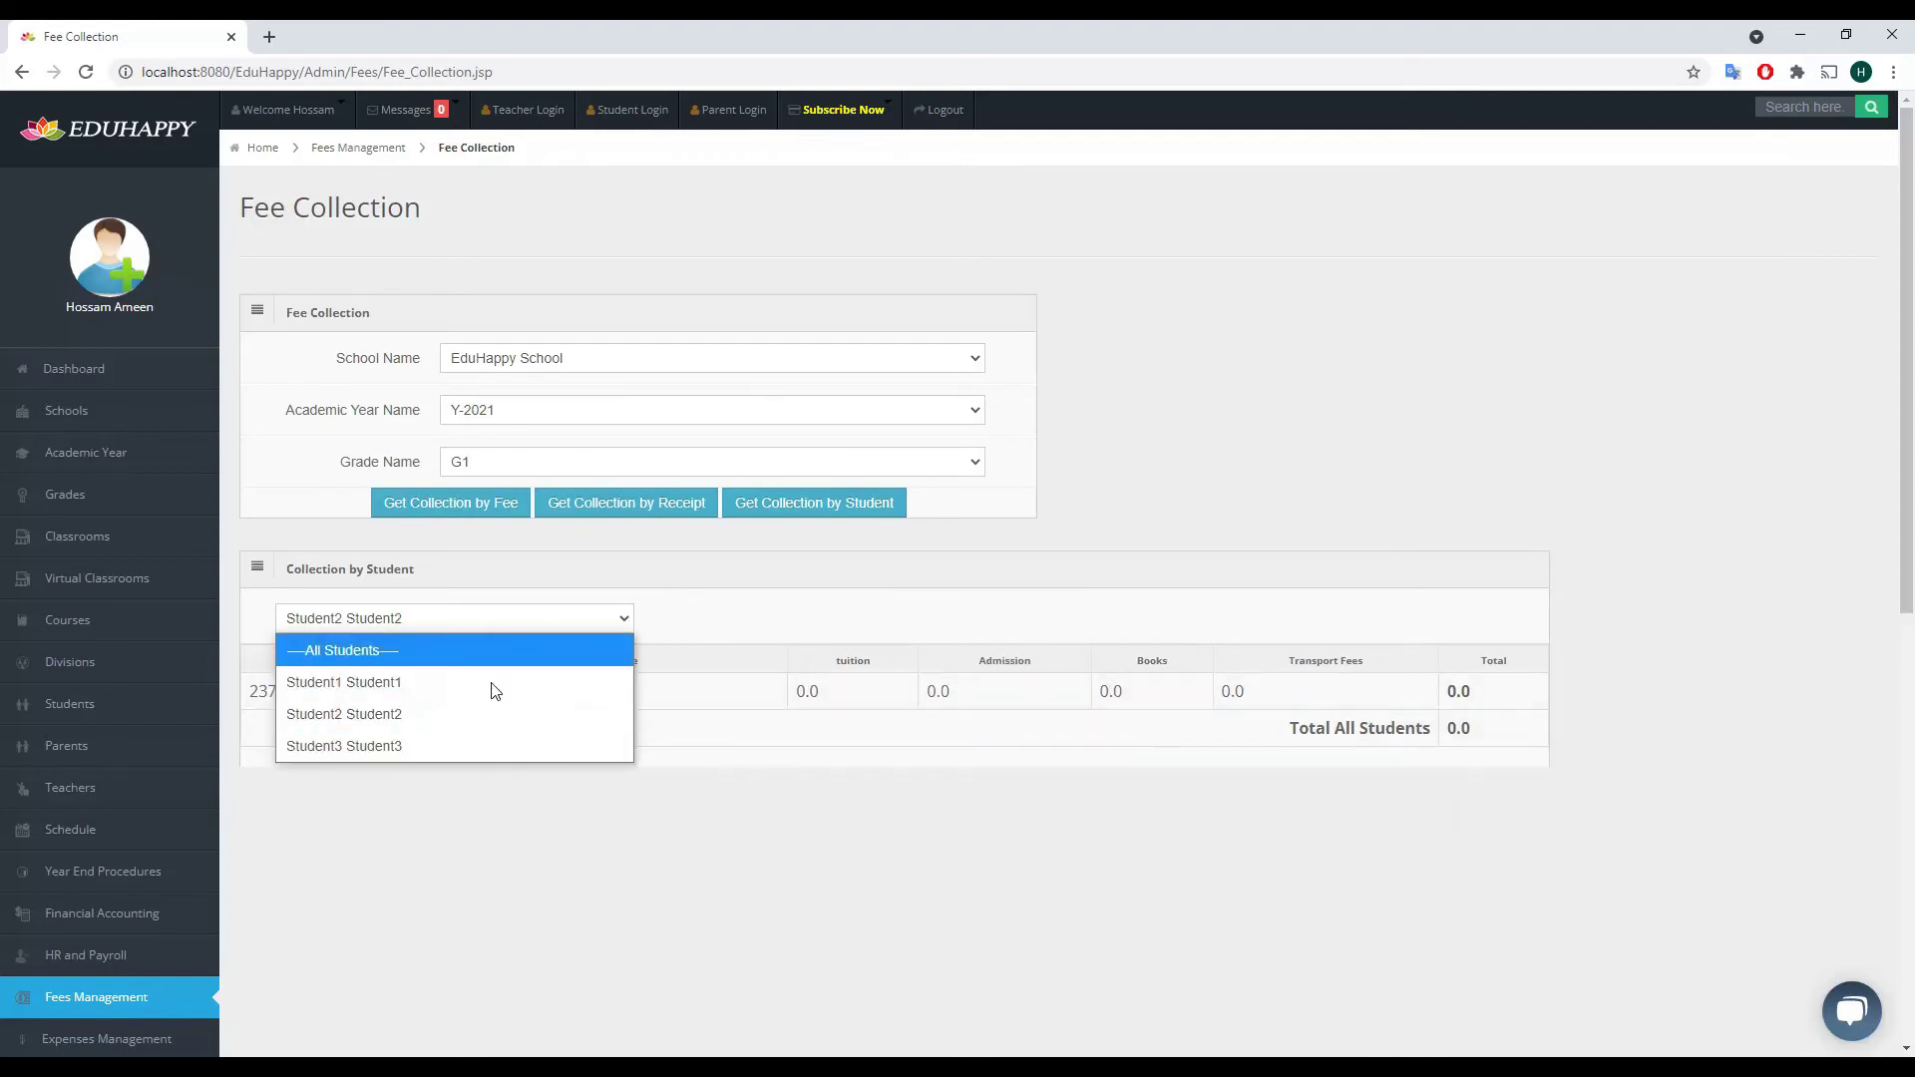
{"action": "left_click", "coordinate": [457, 746]}
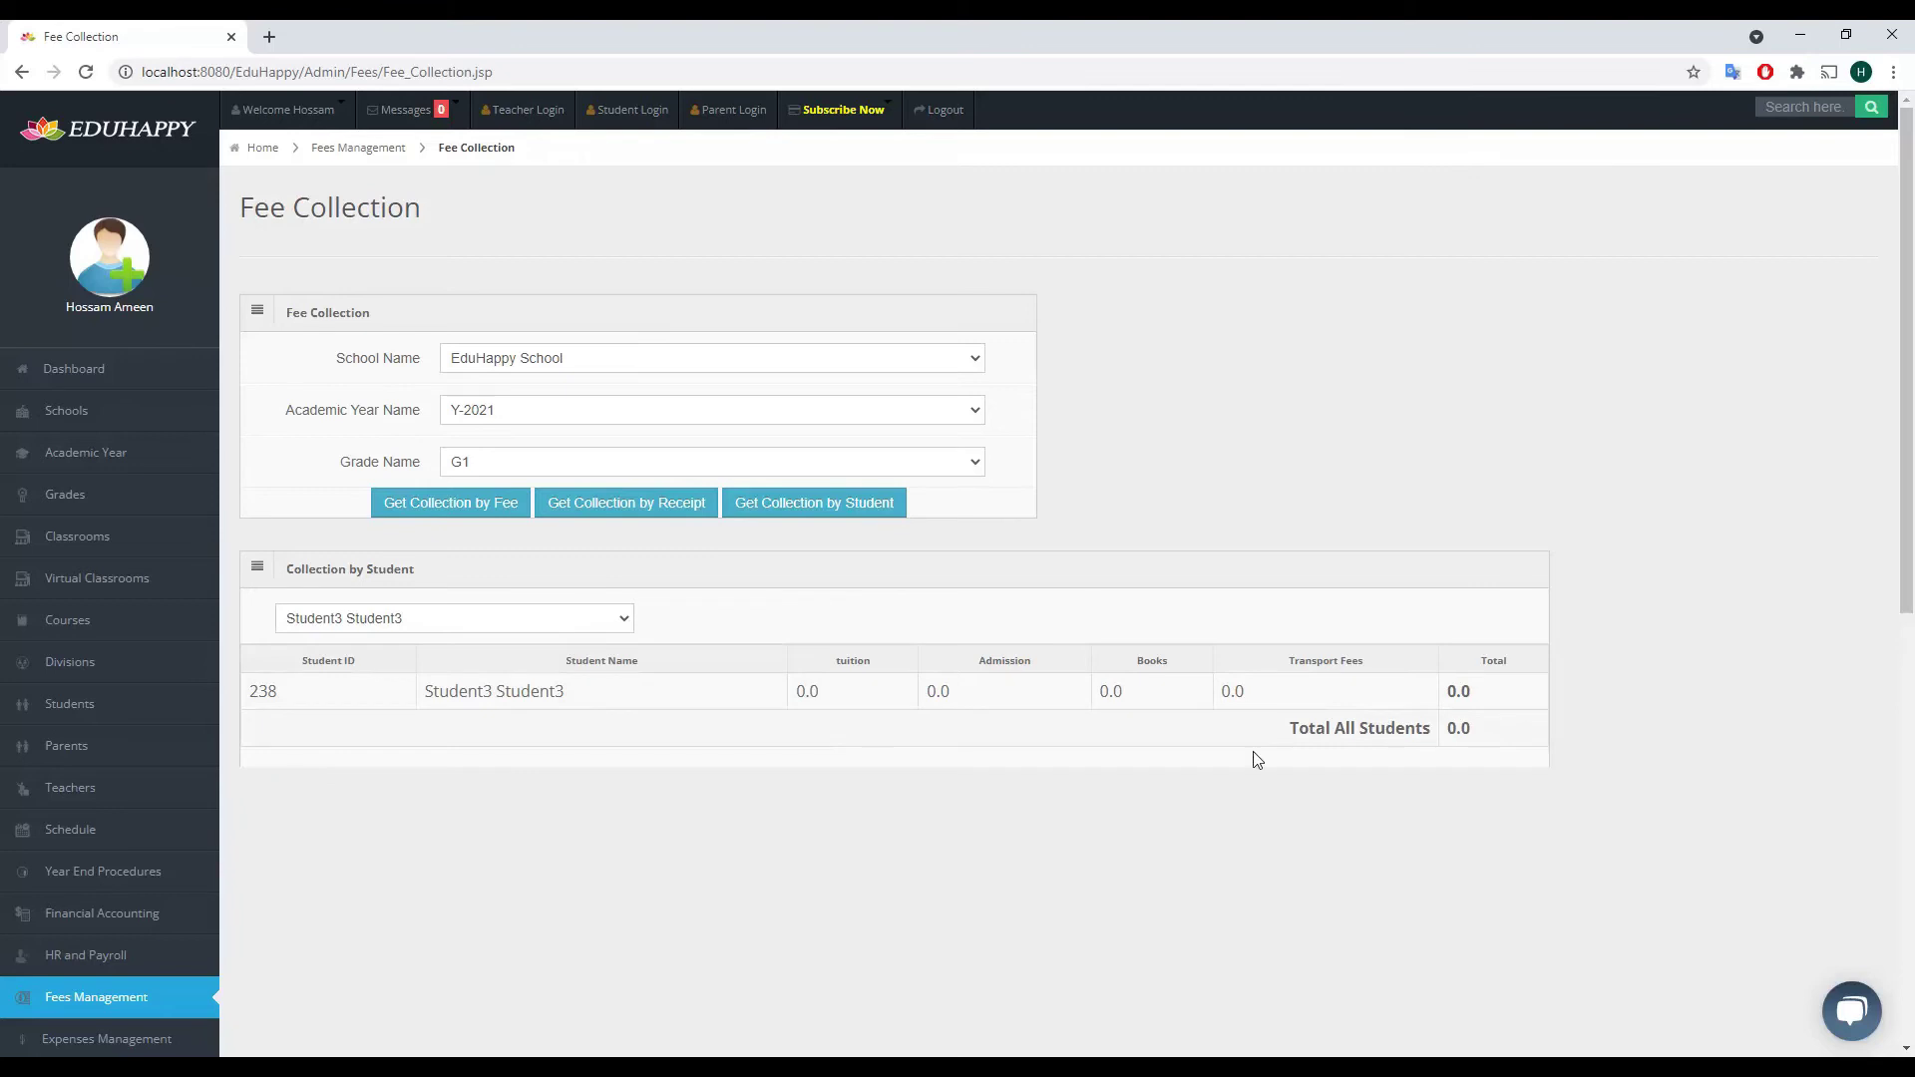
- Go to Fee Payments, list the G1 students of EduHappy School, and open the payment form for the second student
{"action": "scroll", "coordinate": [795, 819], "scroll_direction": "down", "scroll_amount": 1}
{"action": "left_click", "coordinate": [159, 894]}
{"action": "scroll", "coordinate": [160, 895], "scroll_direction": "down", "scroll_amount": 1}
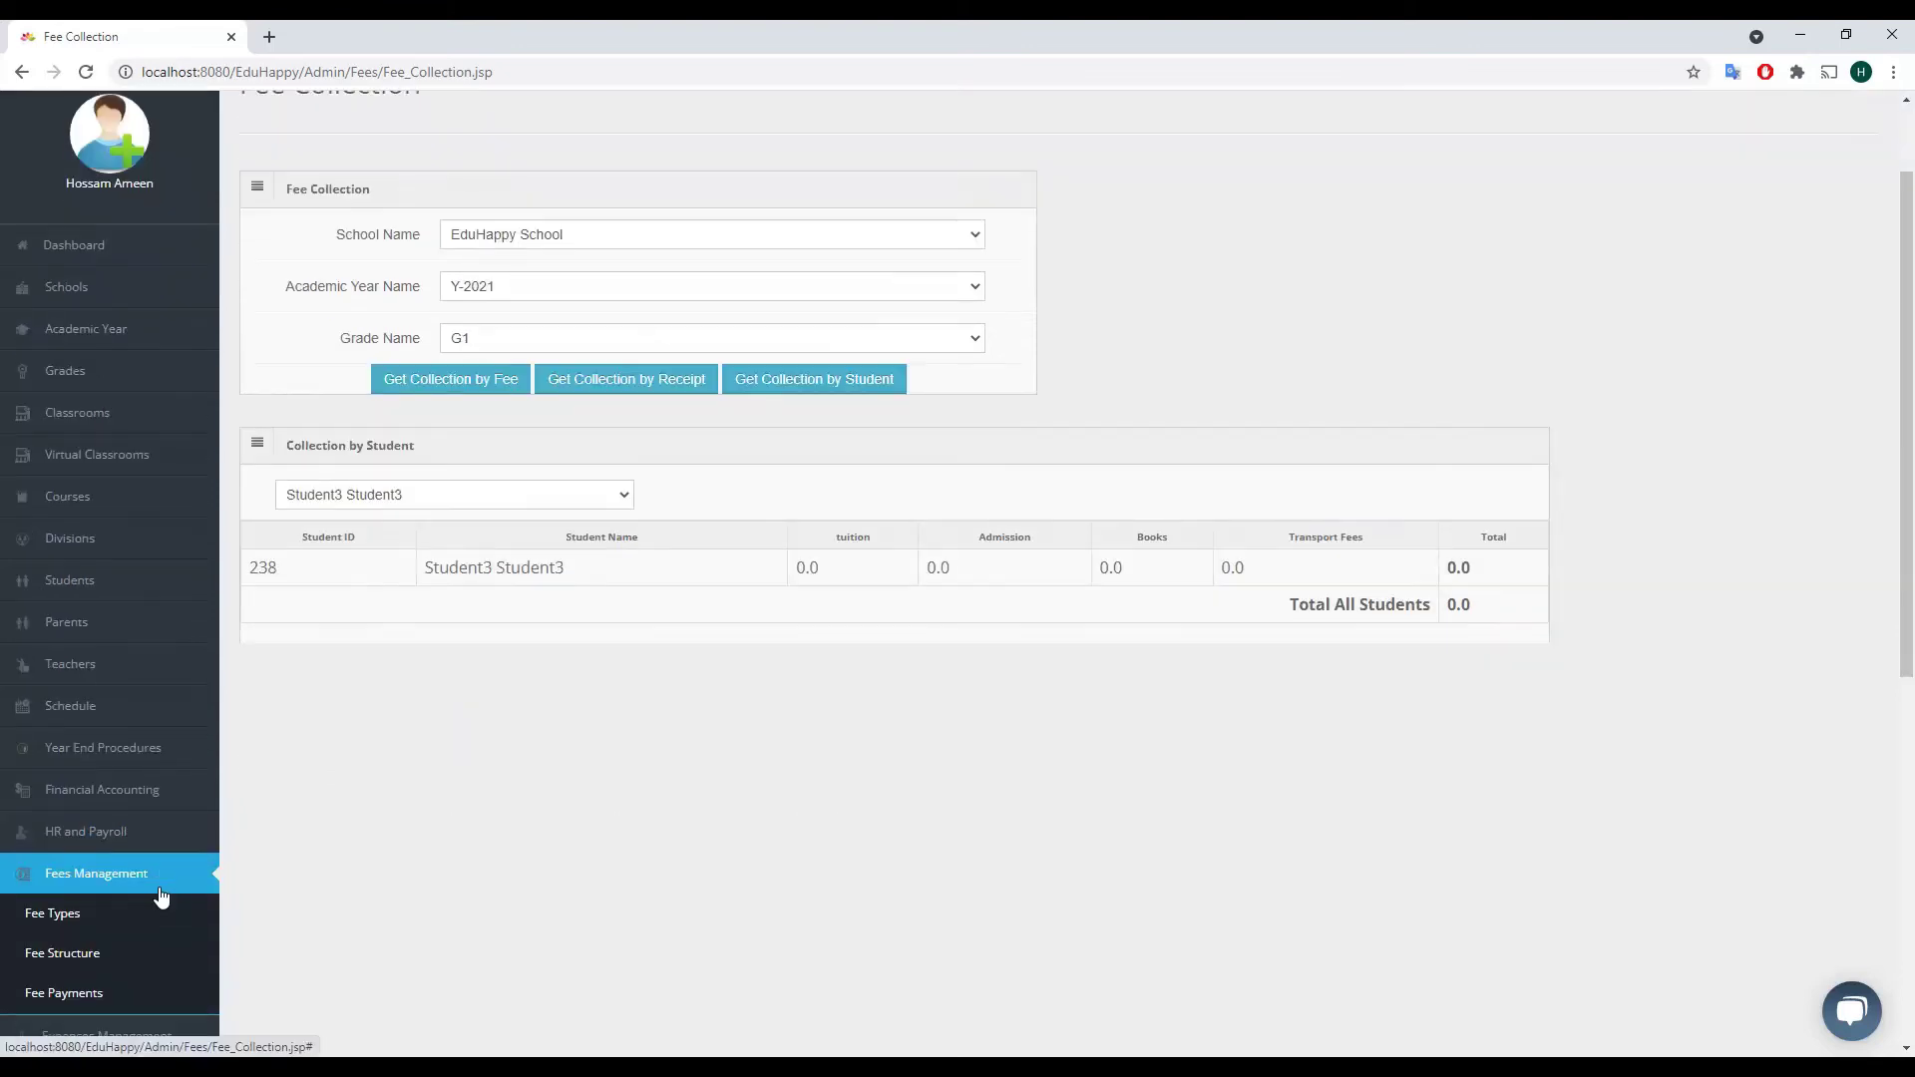
{"action": "left_click", "coordinate": [83, 924]}
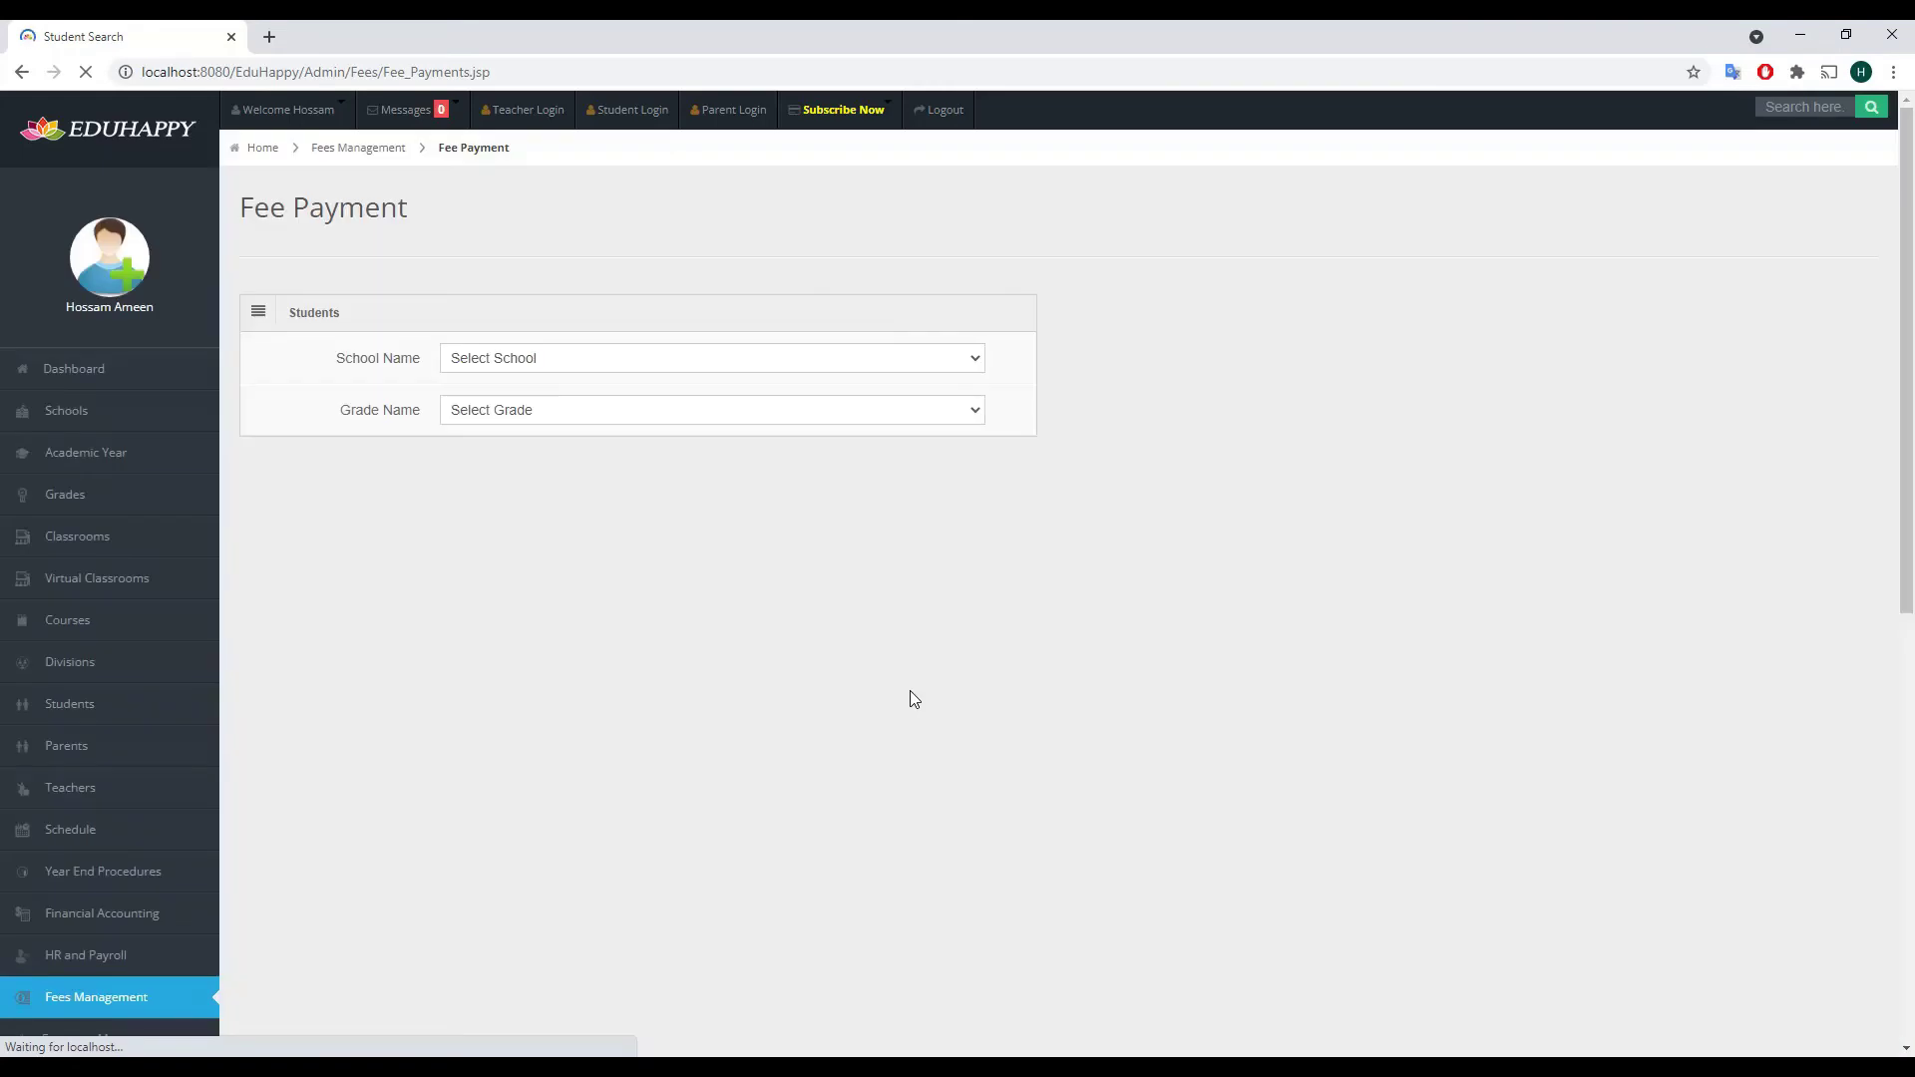
{"action": "left_click", "coordinate": [797, 372]}
{"action": "left_click", "coordinate": [577, 423]}
{"action": "left_click", "coordinate": [527, 410]}
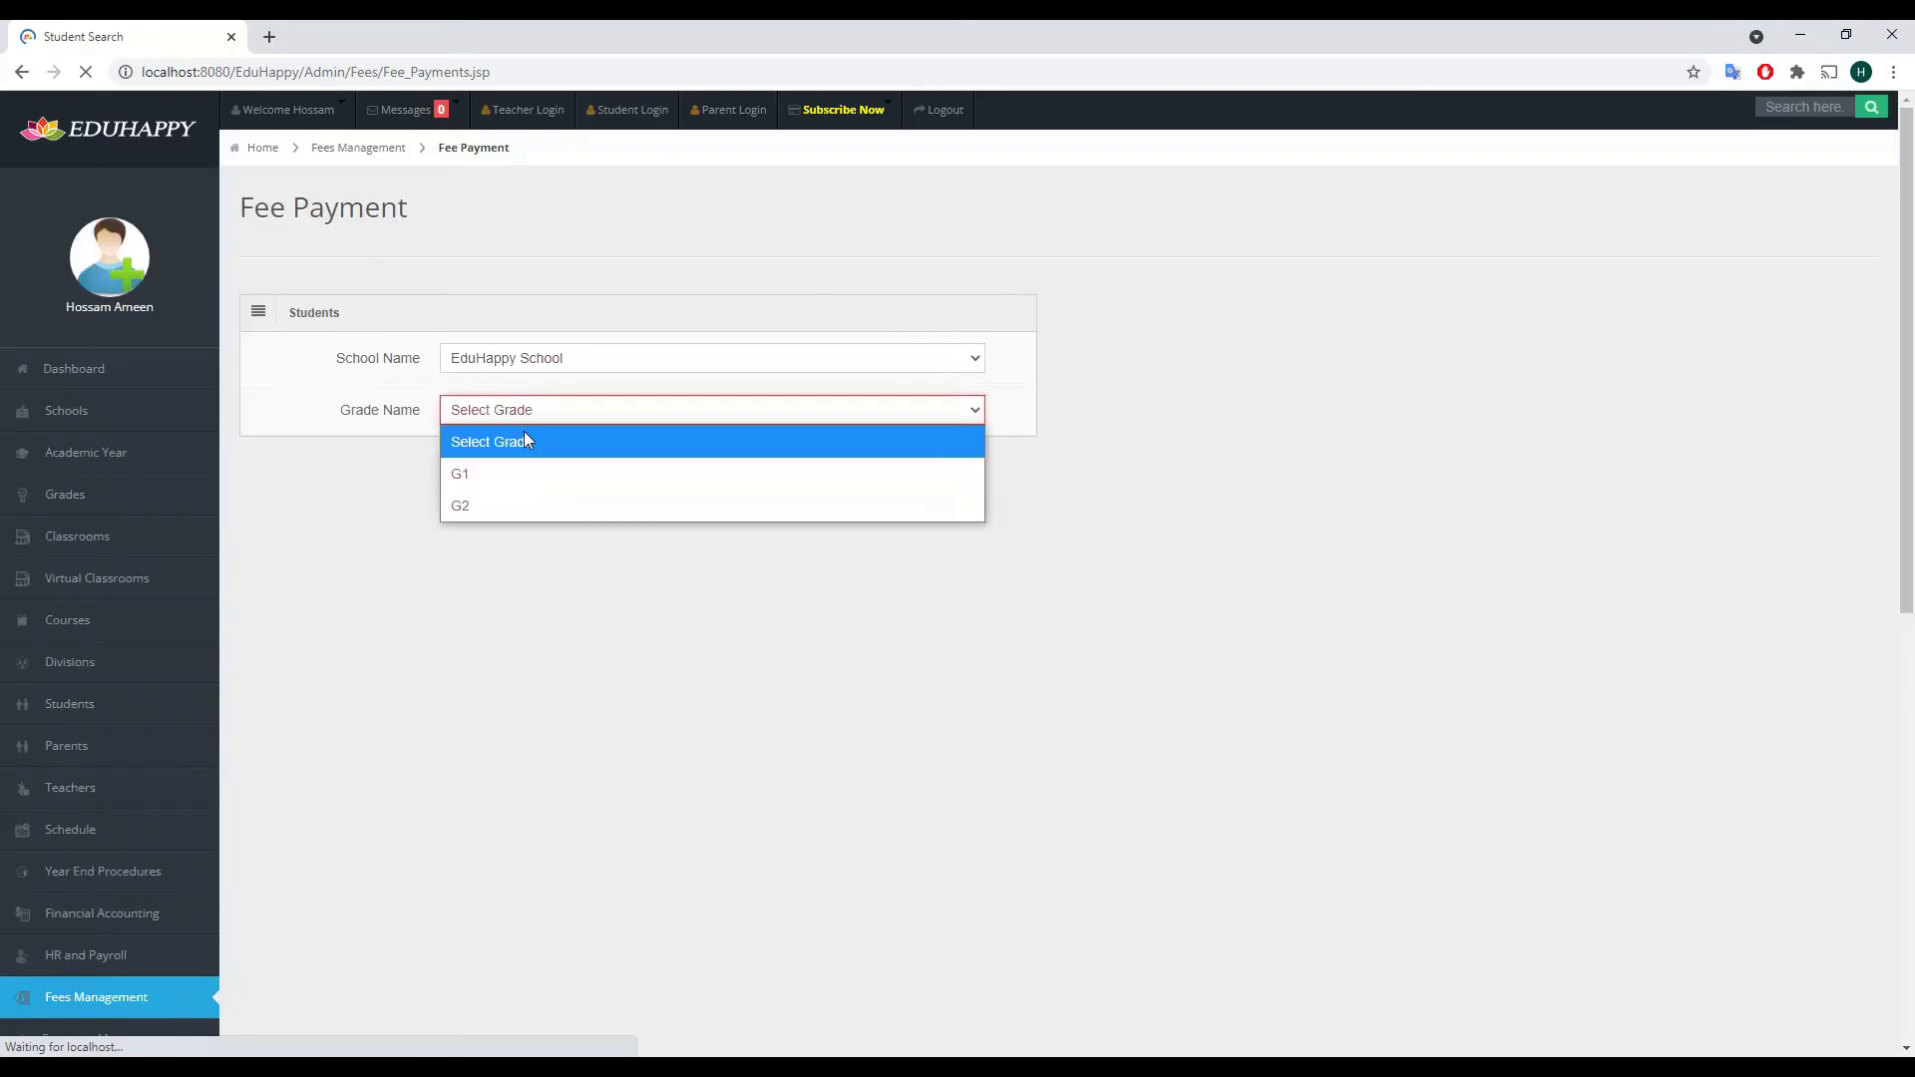
{"action": "left_click", "coordinate": [508, 474]}
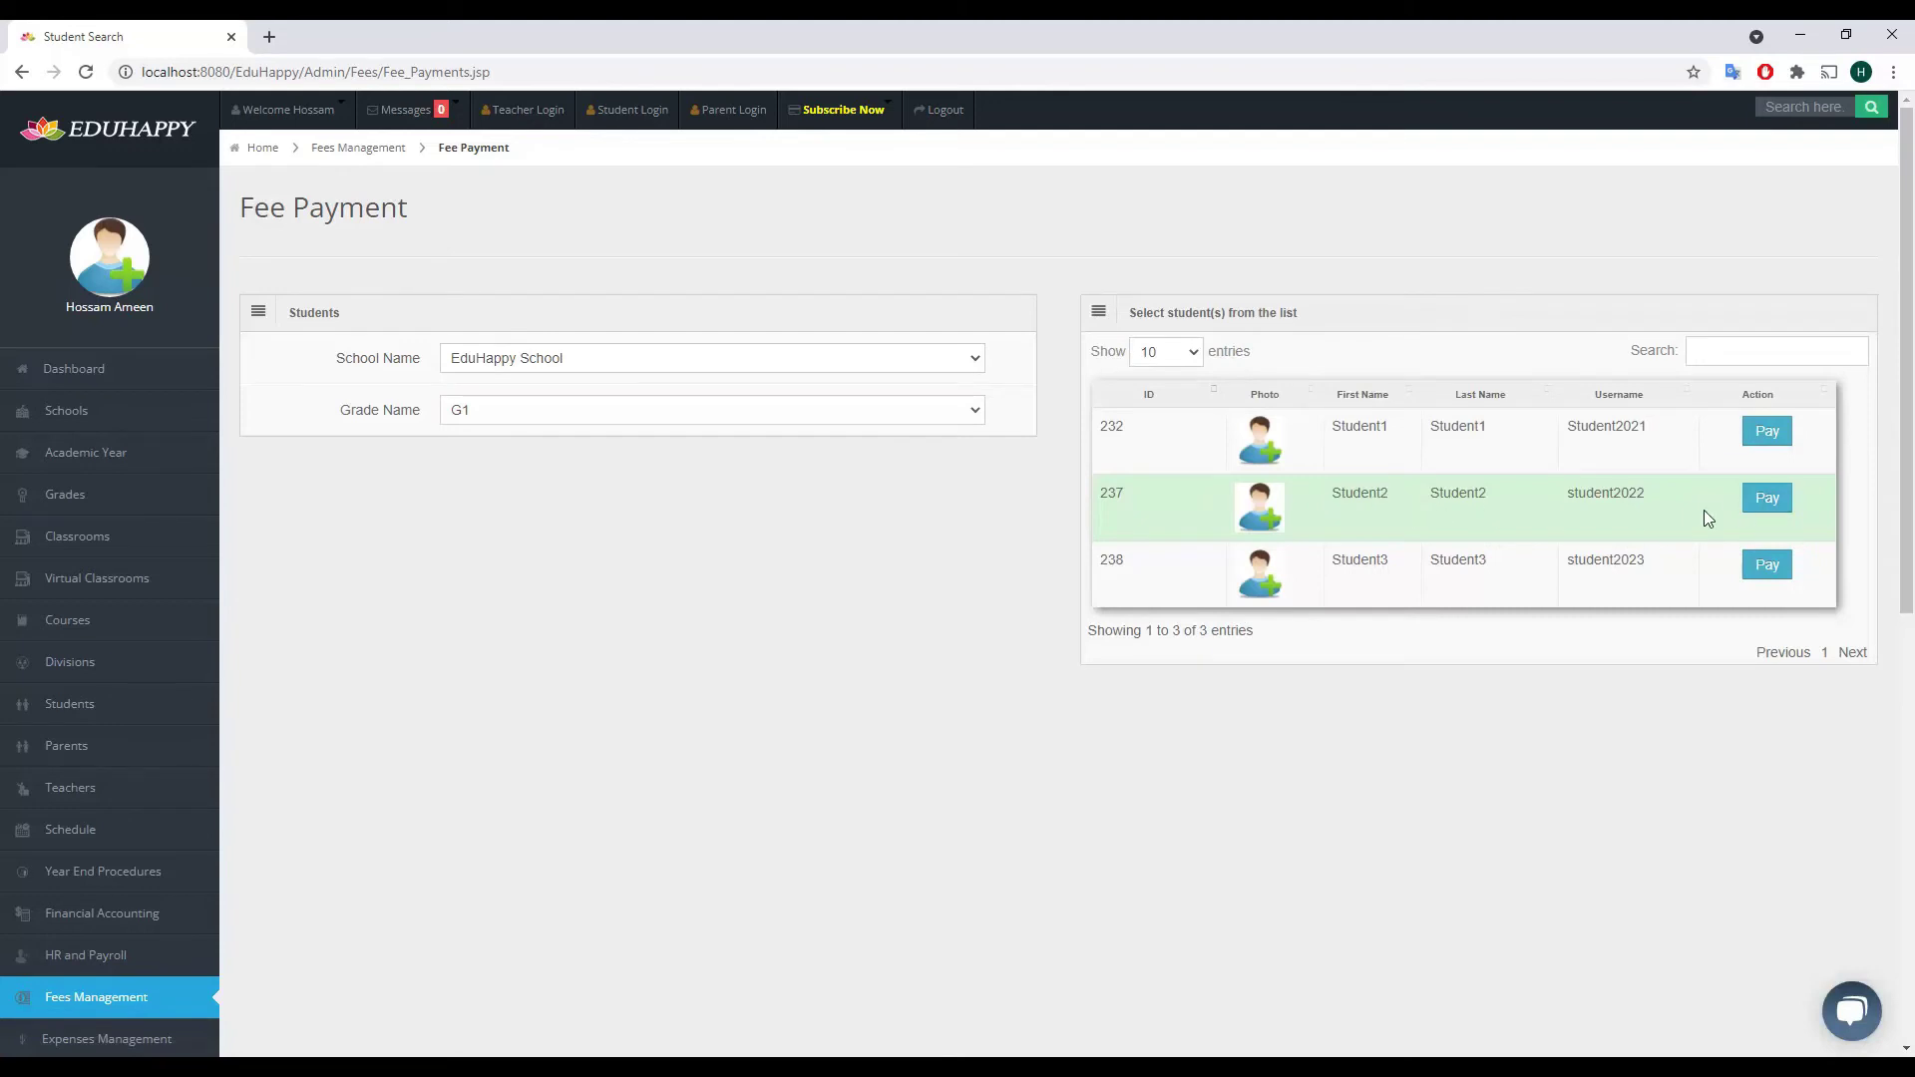
{"action": "left_click", "coordinate": [1766, 501]}
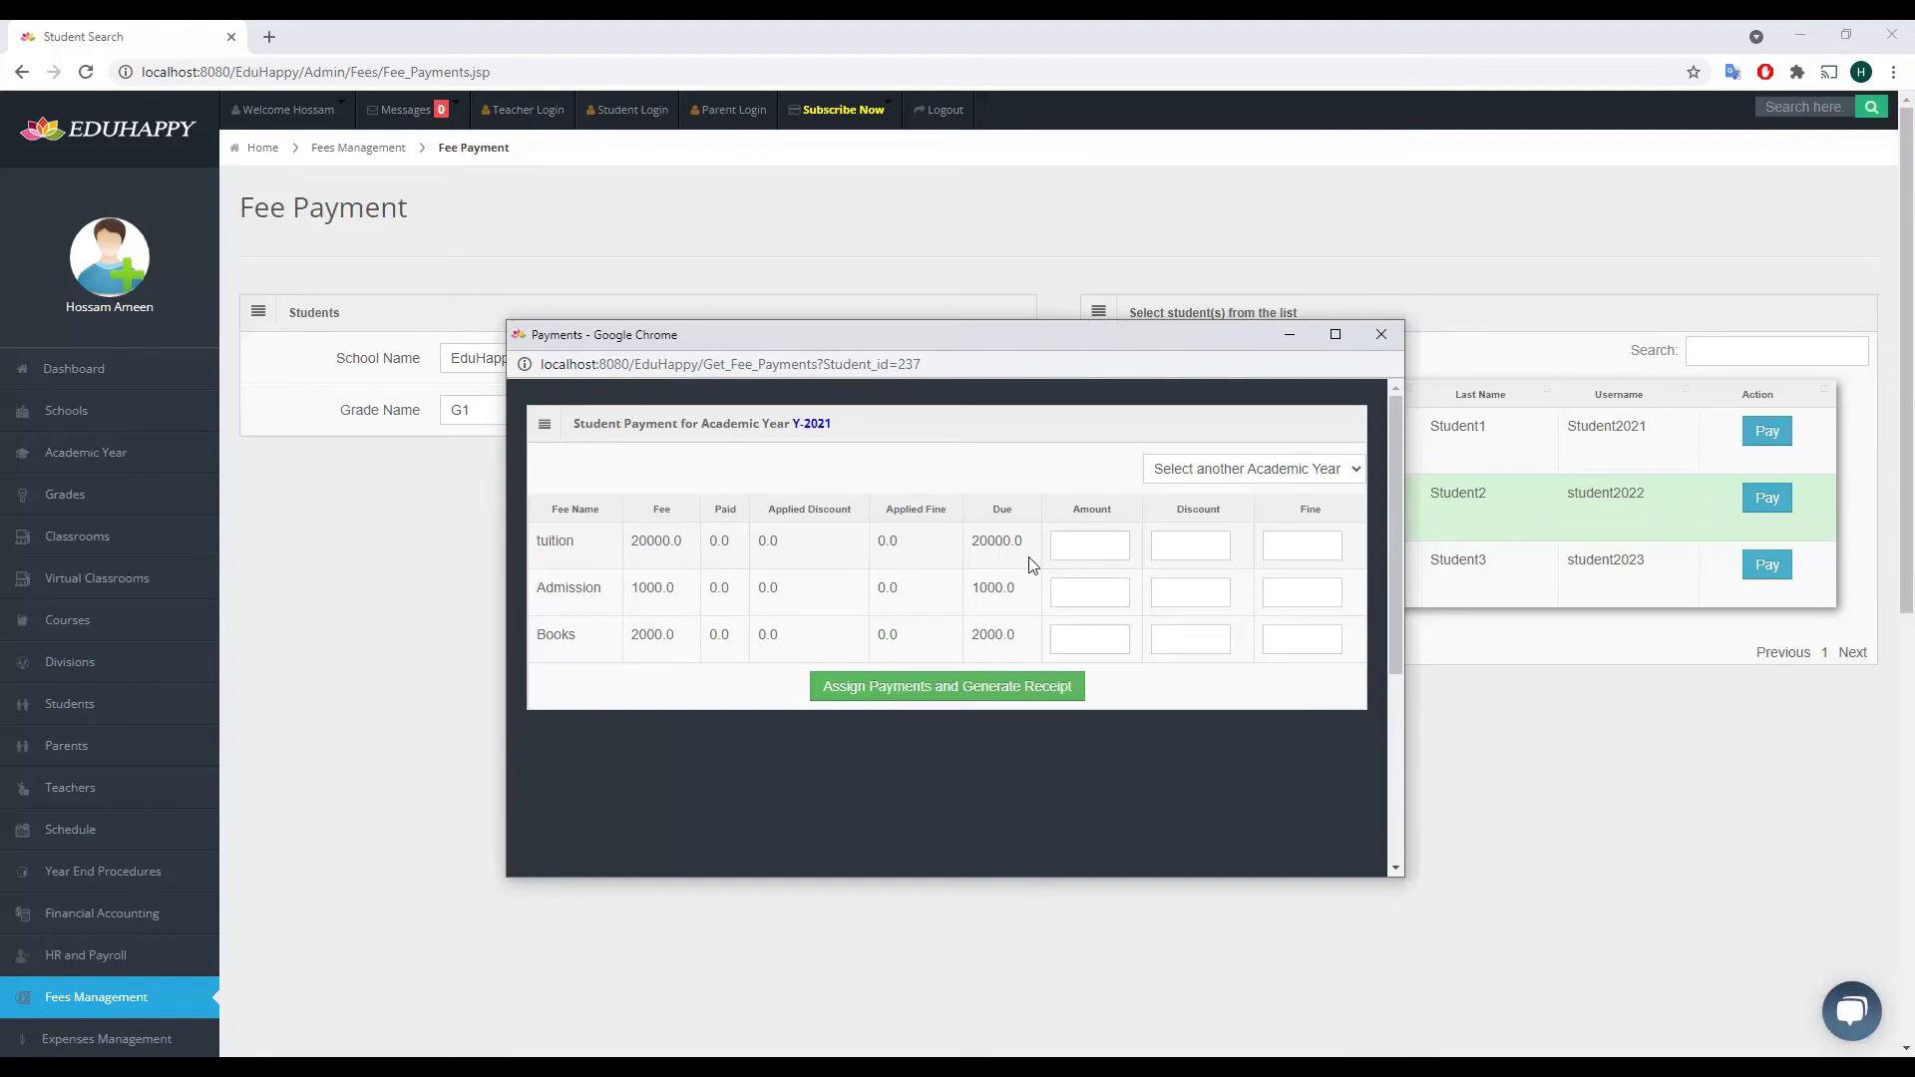
- Enter a tuition payment of 9000 with a discount of 1000 for the second student
{"action": "left_click", "coordinate": [1075, 548]}
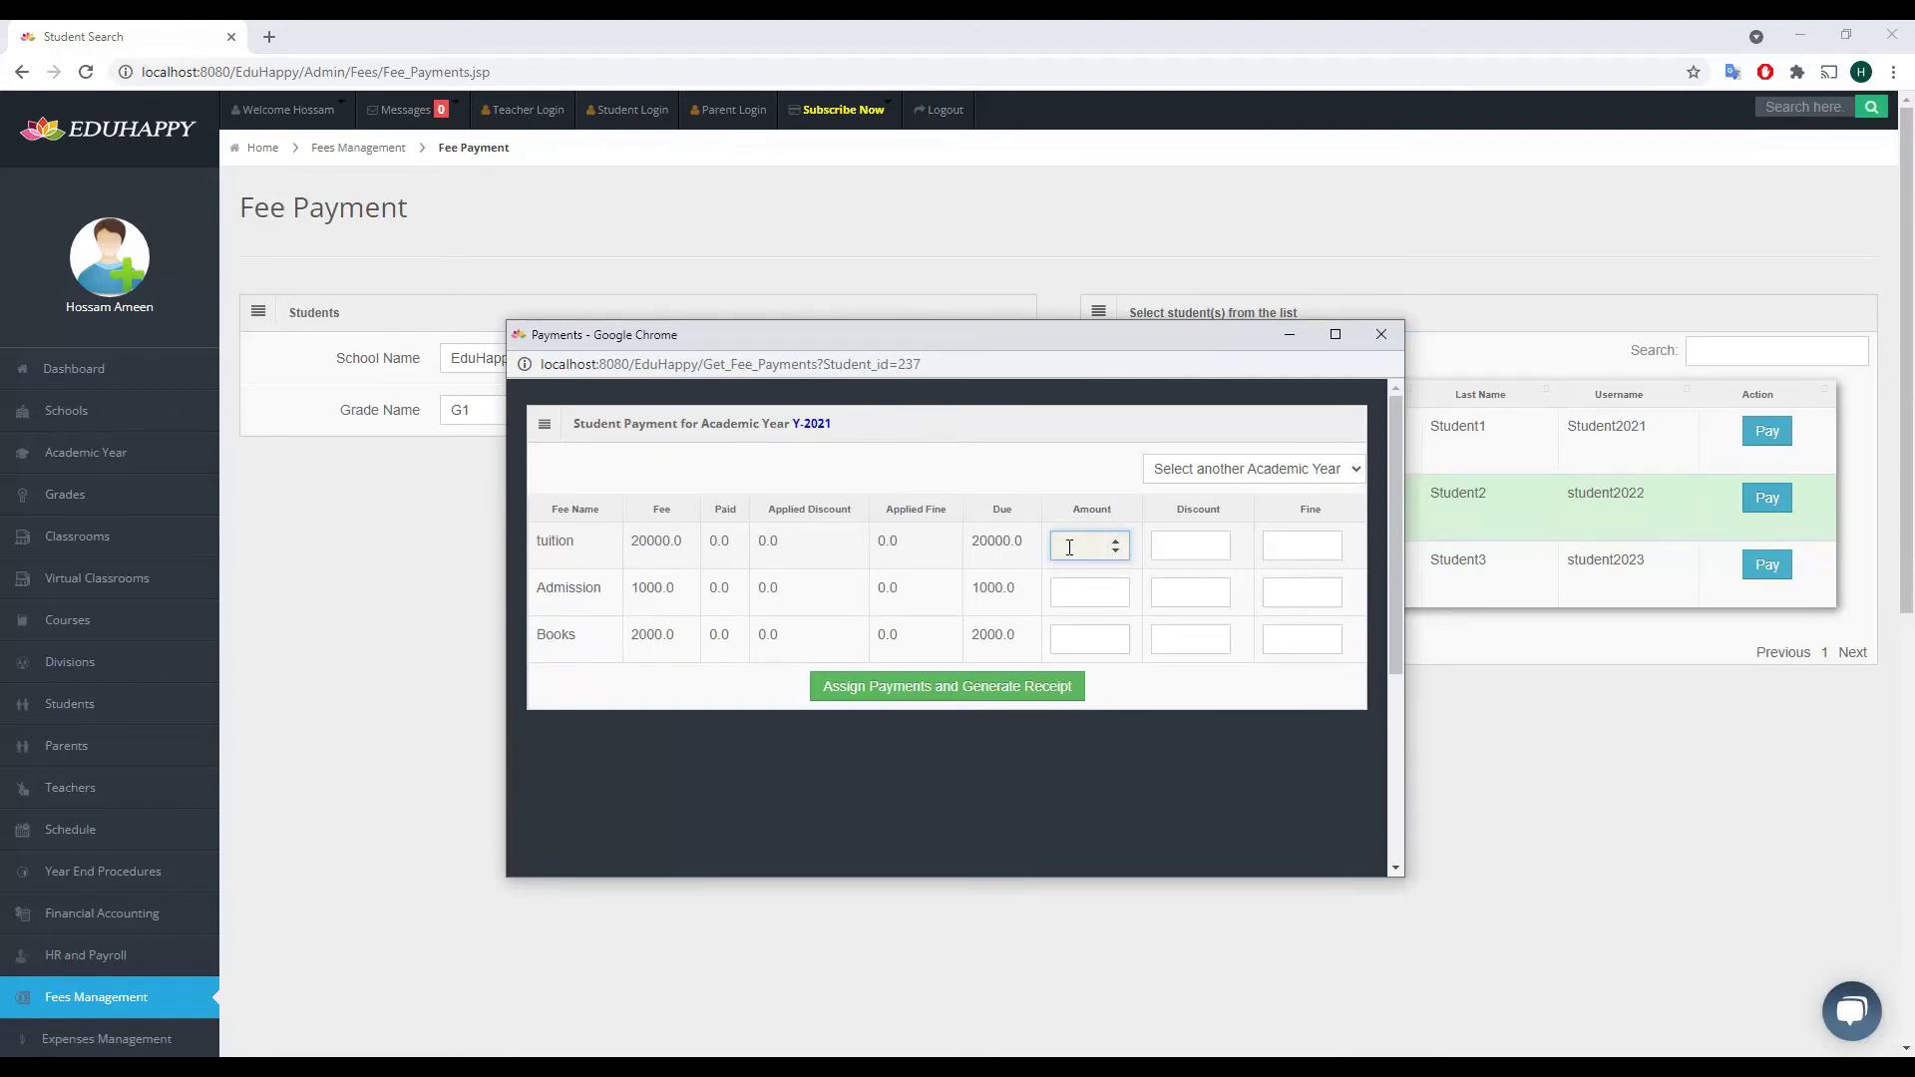
{"action": "type", "text": "9000"}
{"action": "left_click", "coordinate": [1182, 547]}
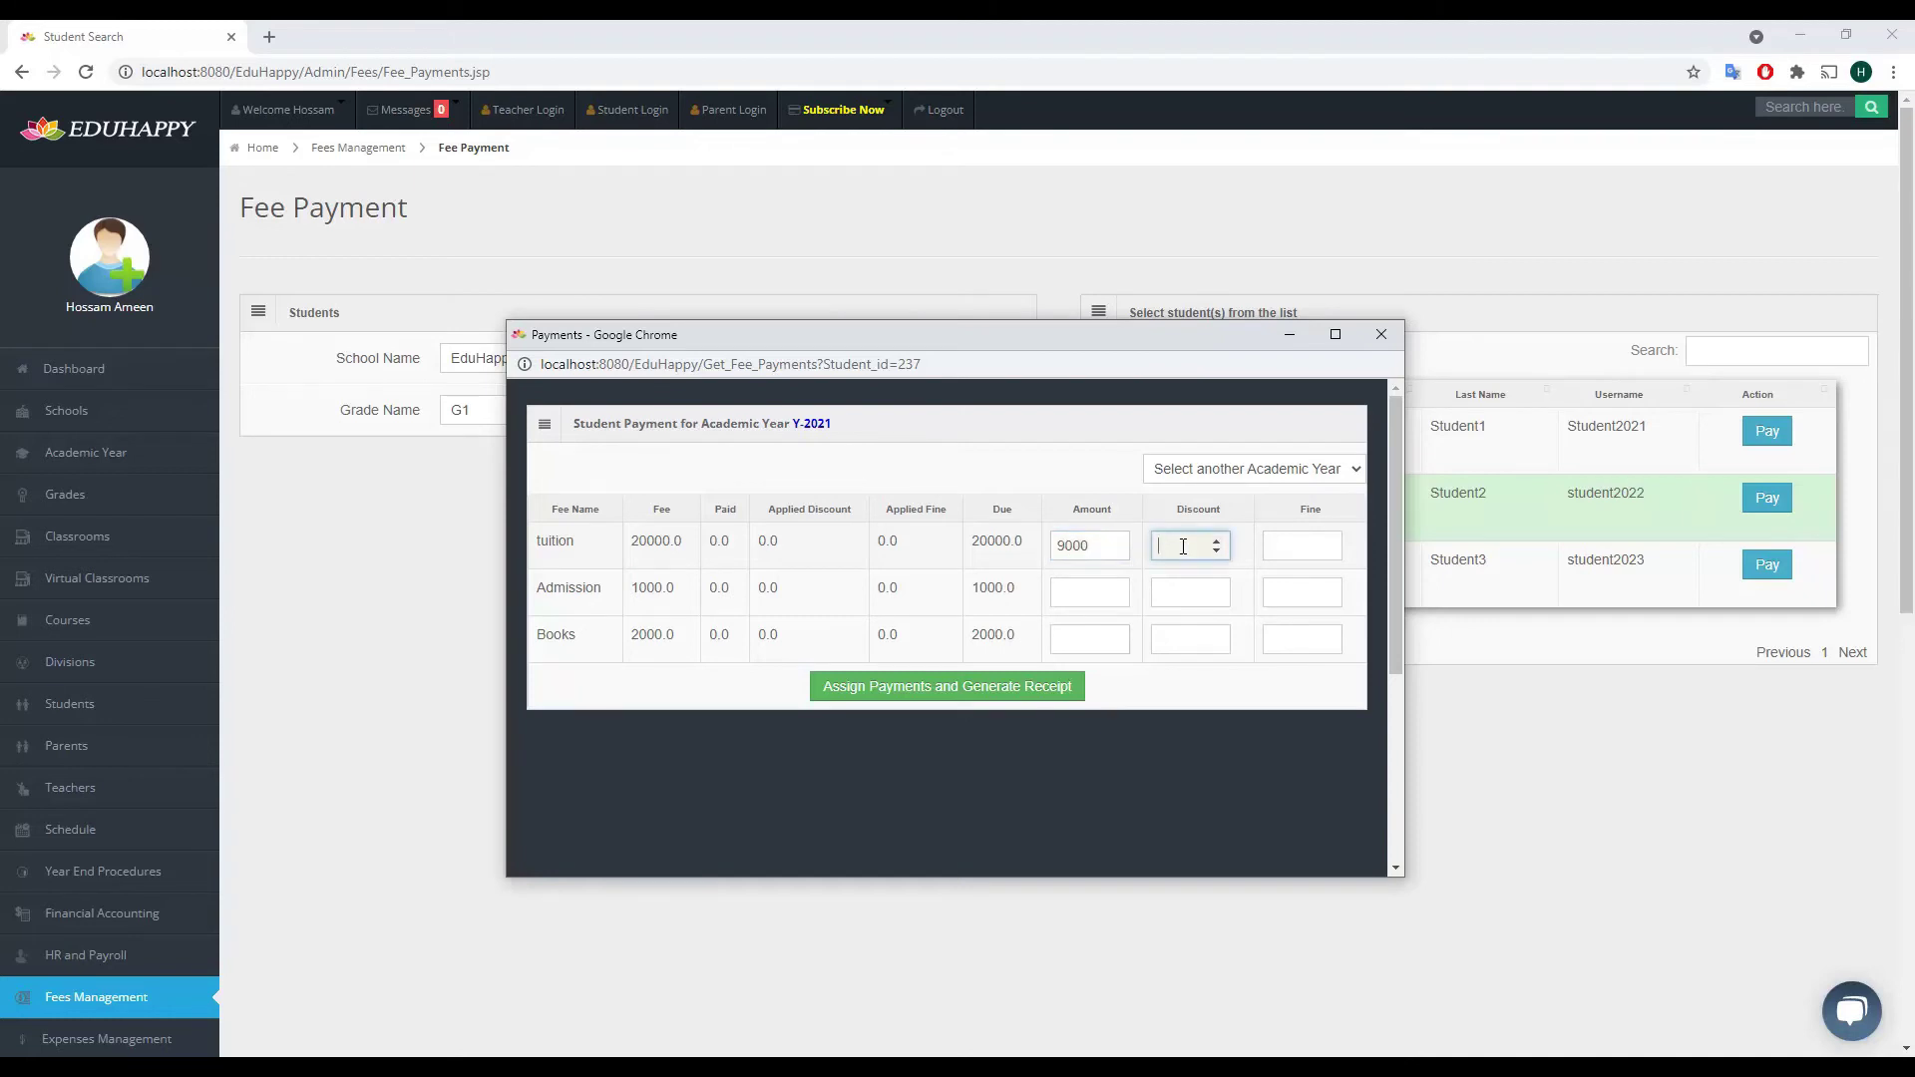
{"action": "type", "text": "1000"}
- Enter payments of 600 for Admission and 400 for Books, adding a fine of 100 to Books
{"action": "left_click", "coordinate": [1086, 596]}
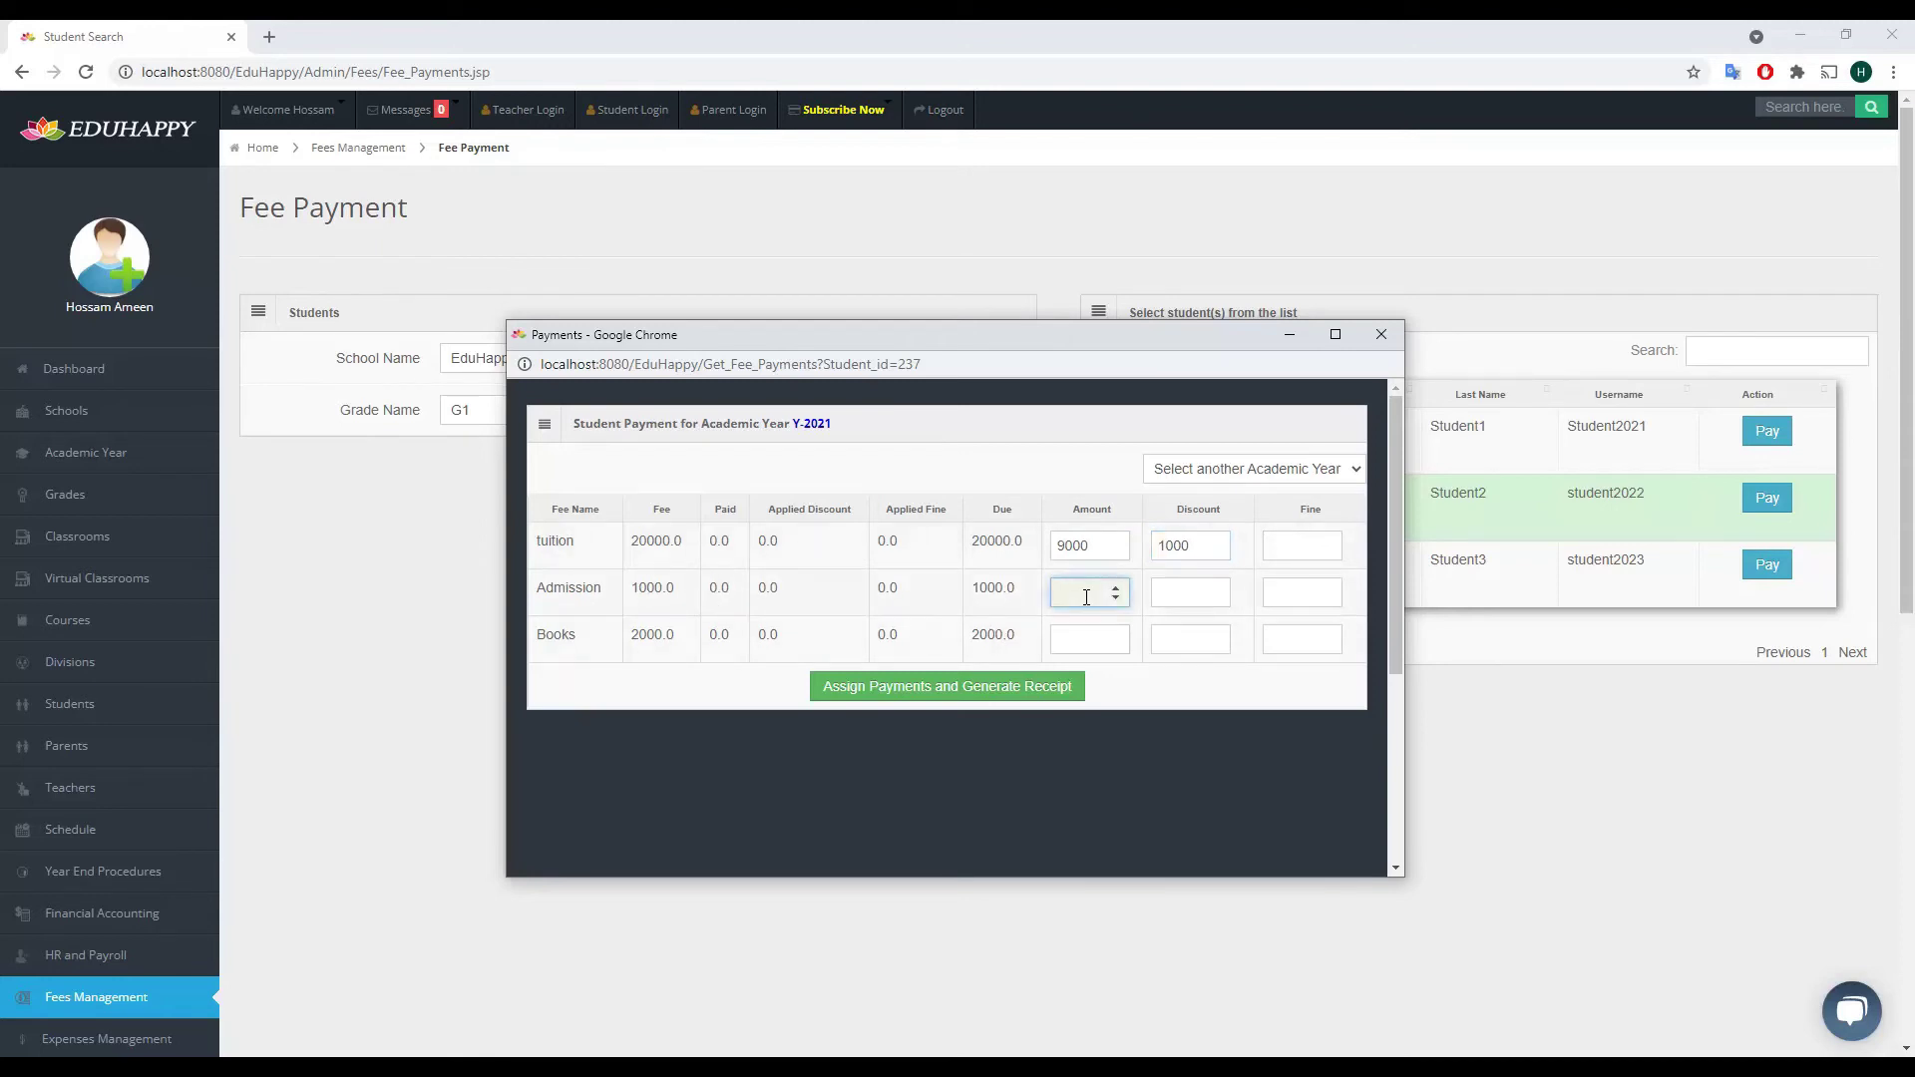
{"action": "type", "text": "600"}
{"action": "left_click", "coordinate": [1065, 637]}
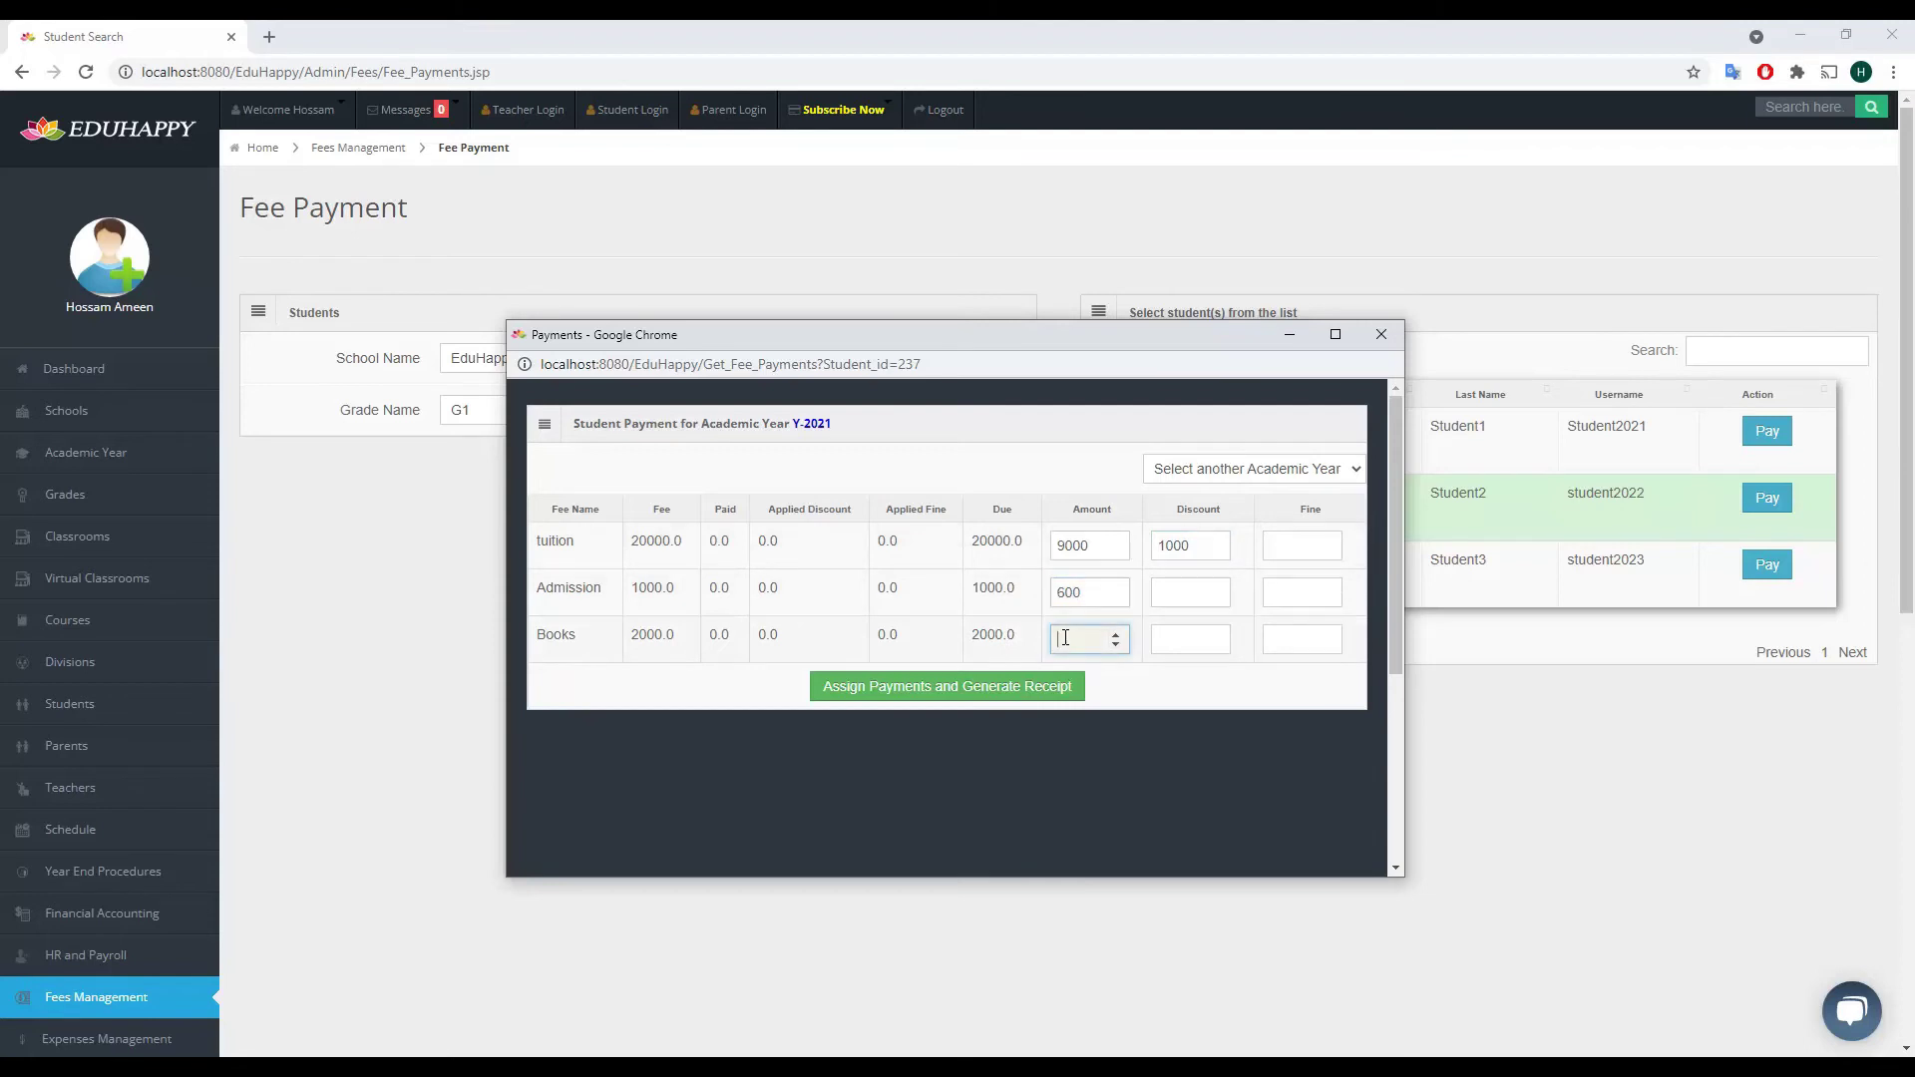
{"action": "type", "text": "400"}
{"action": "left_click", "coordinate": [1273, 645]}
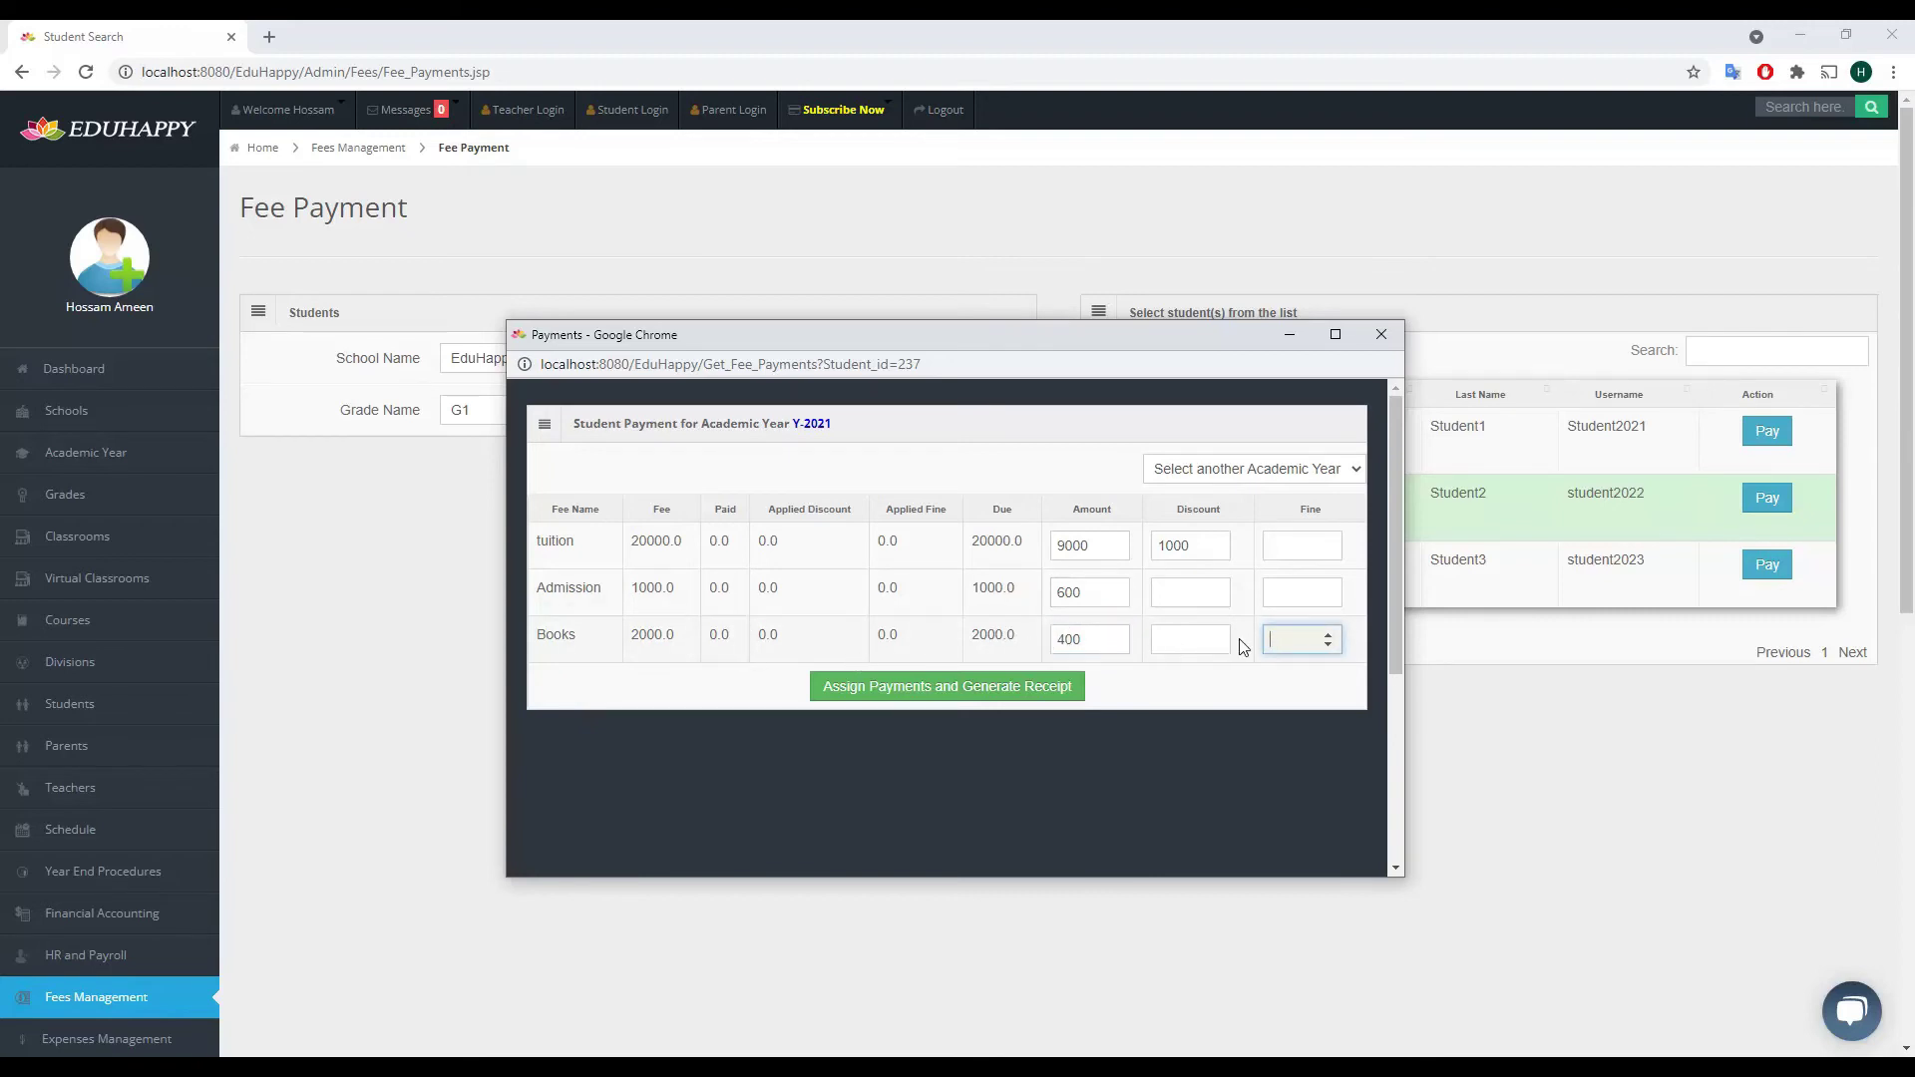
{"action": "type", "text": "100"}
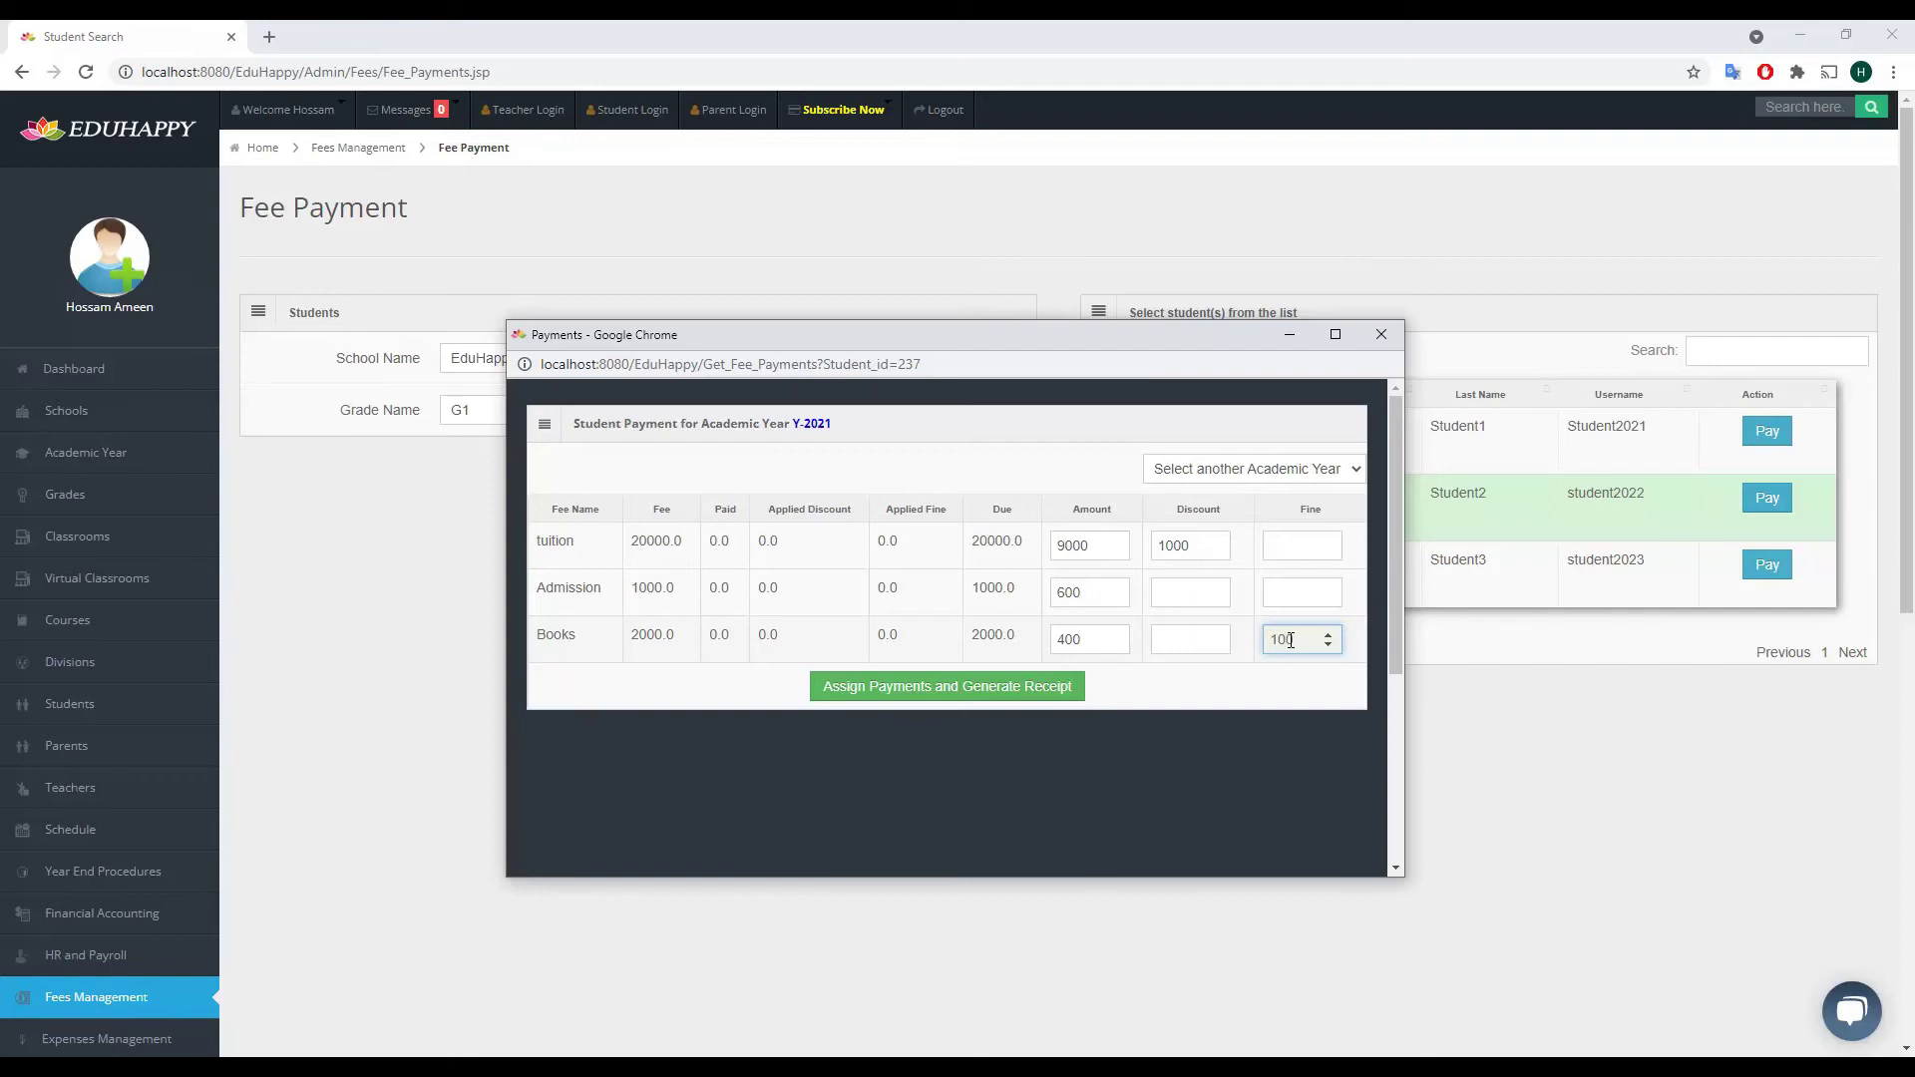
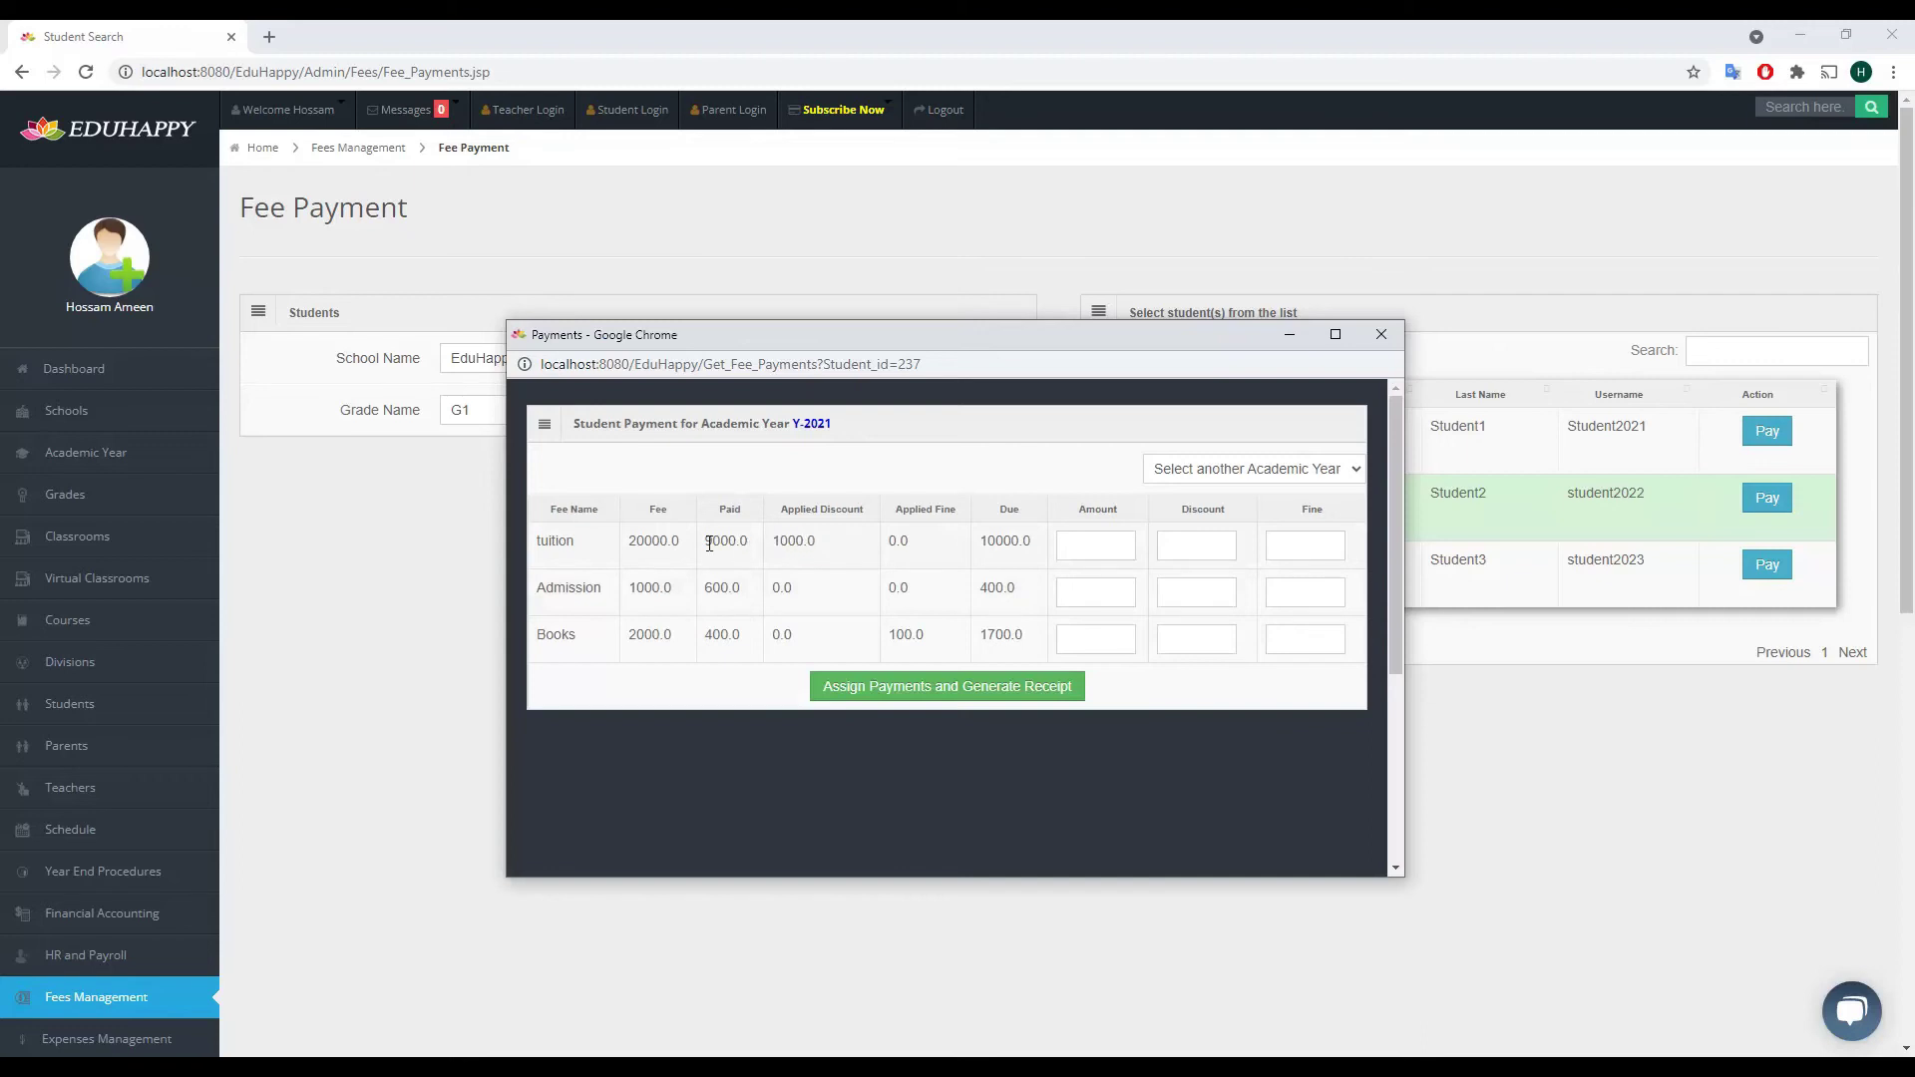
- Examine the paid, discount, fine and due amounts of tuition, Admission and Books for the second student, and close the payments window
{"action": "double_click", "coordinate": [995, 544]}
{"action": "double_click", "coordinate": [721, 590]}
{"action": "double_click", "coordinate": [643, 590]}
{"action": "double_click", "coordinate": [994, 588]}
{"action": "left_click", "coordinate": [648, 636]}
{"action": "double_click", "coordinate": [726, 635]}
{"action": "left_click", "coordinate": [641, 641]}
{"action": "double_click", "coordinate": [638, 637]}
{"action": "double_click", "coordinate": [896, 631]}
{"action": "double_click", "coordinate": [997, 631]}
{"action": "left_click", "coordinate": [1381, 335]}
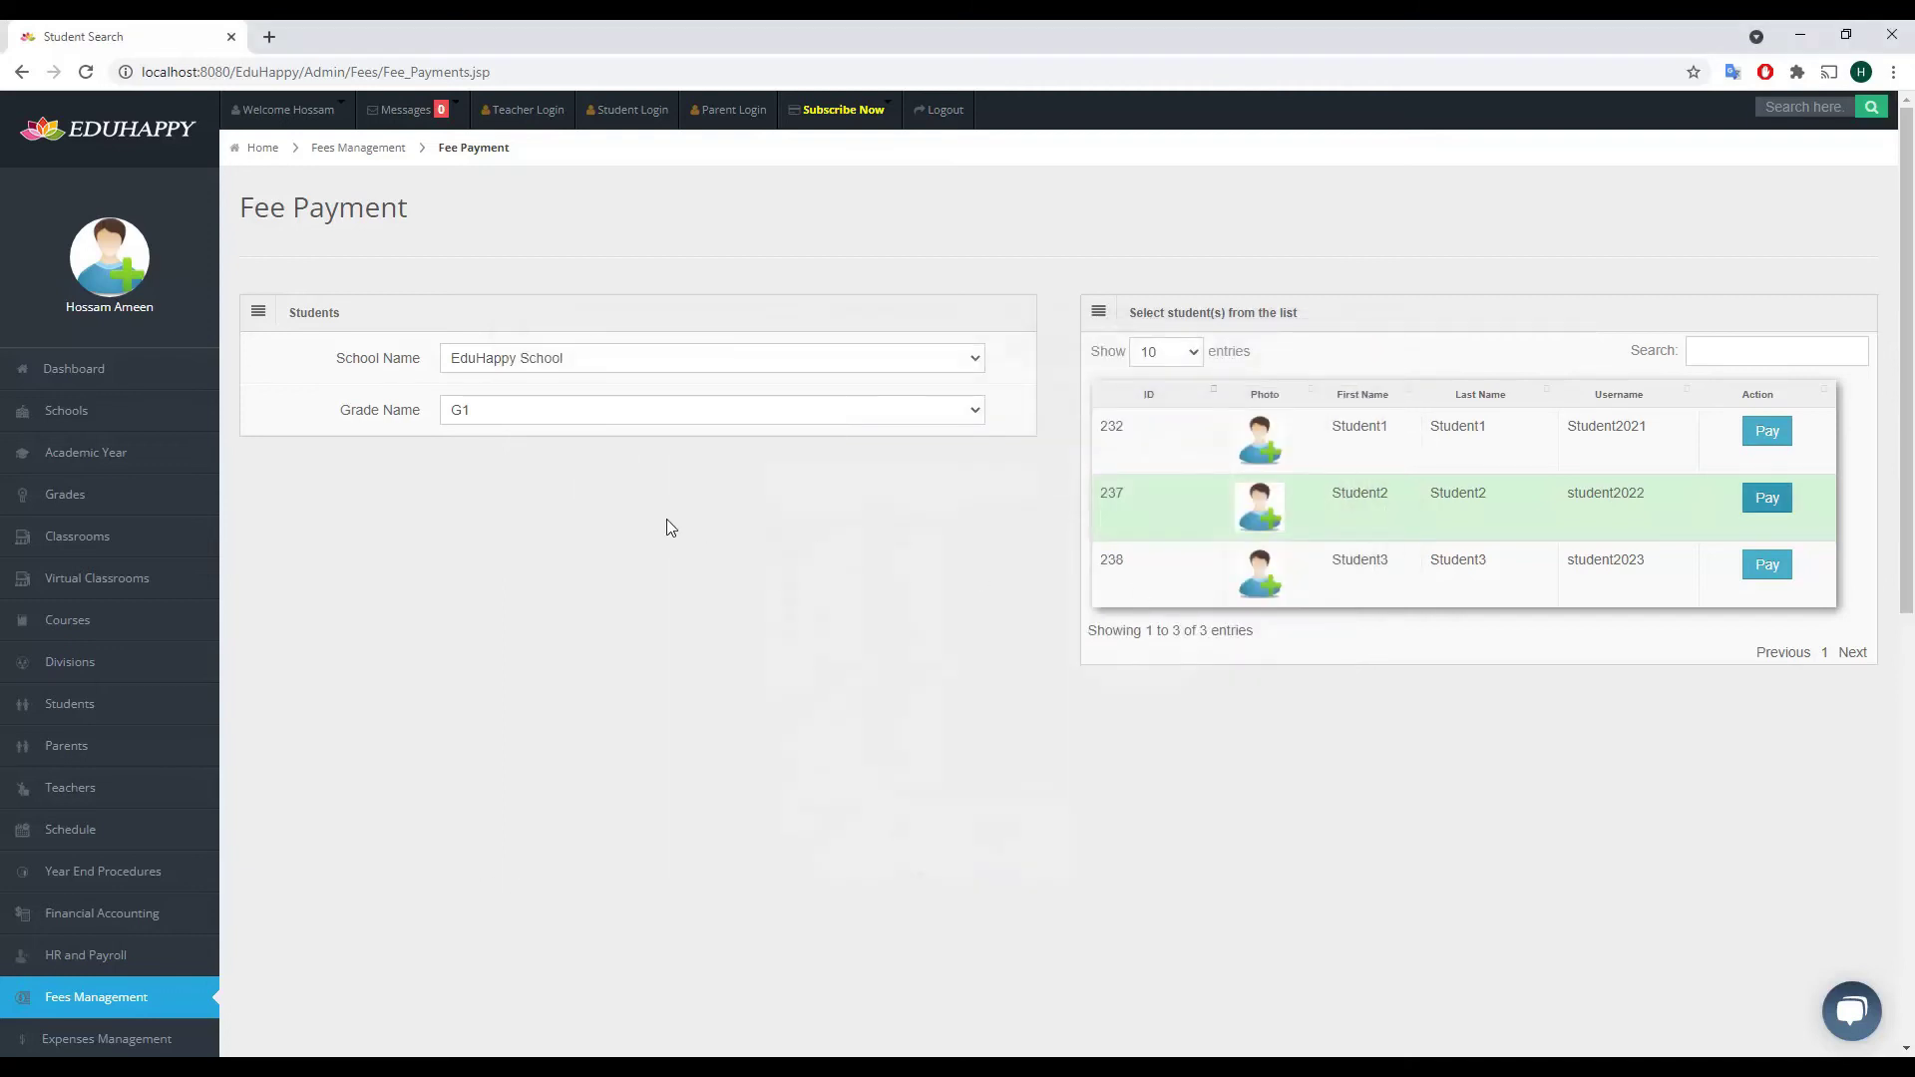
- Return to Fee Collection and show the collection by fee for EduHappy School, academic year Y-2021, grade G1, including the new payments
{"action": "scroll", "coordinate": [644, 537], "scroll_direction": "down", "scroll_amount": 2}
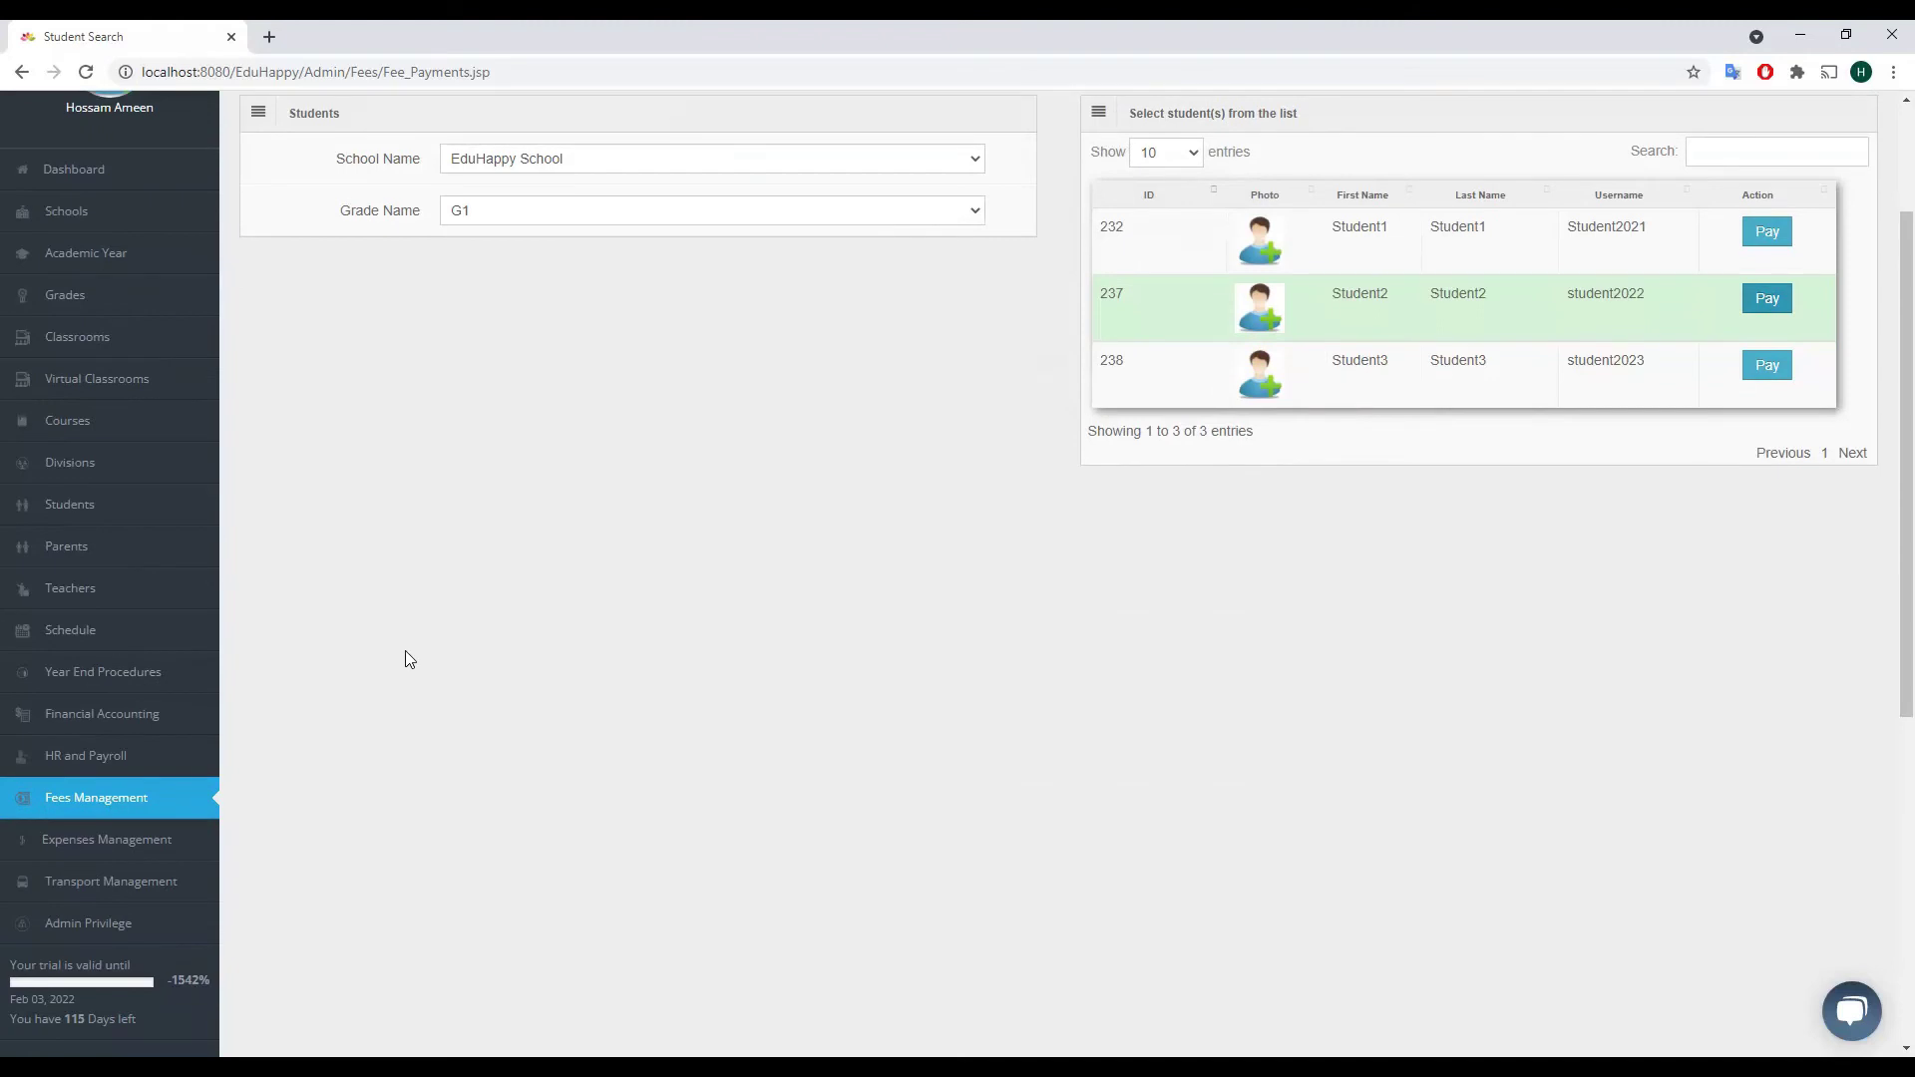
{"action": "left_click", "coordinate": [122, 806]}
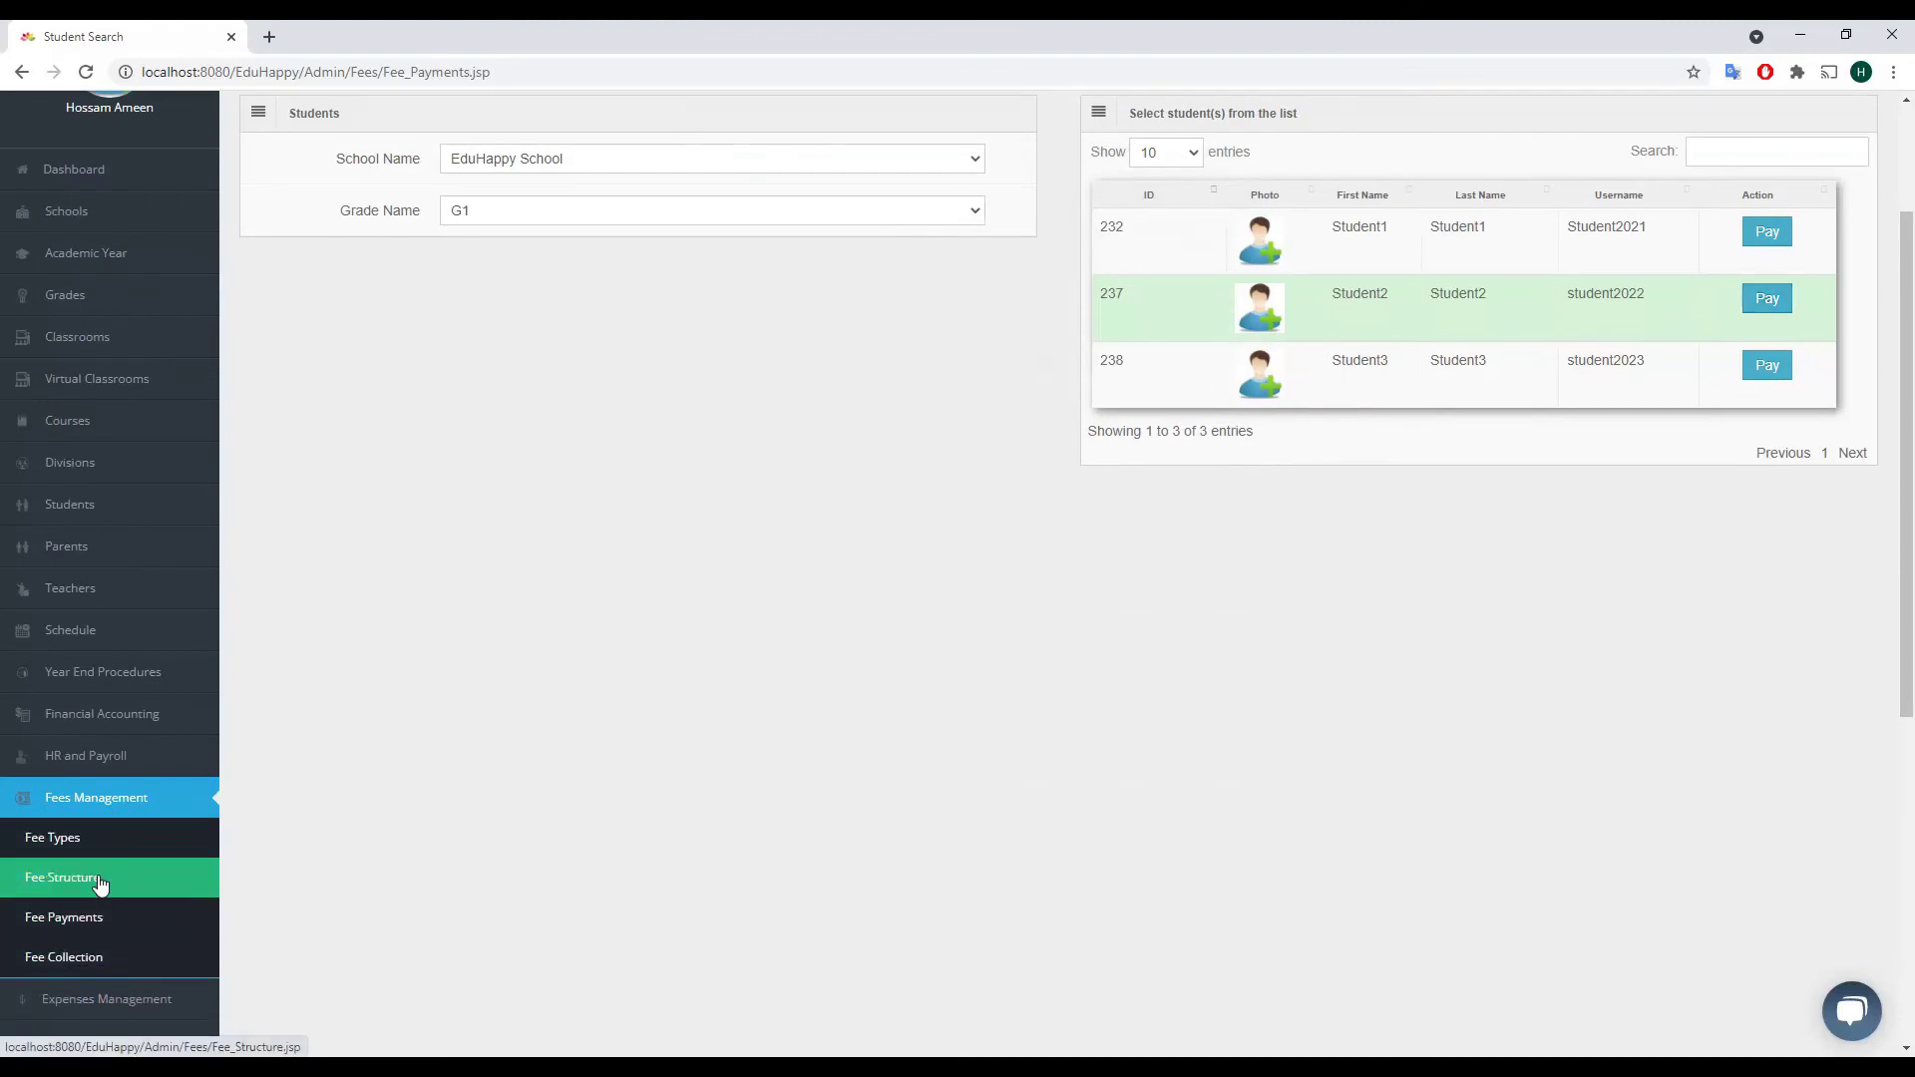
{"action": "left_click", "coordinate": [64, 957]}
{"action": "left_click", "coordinate": [791, 359]}
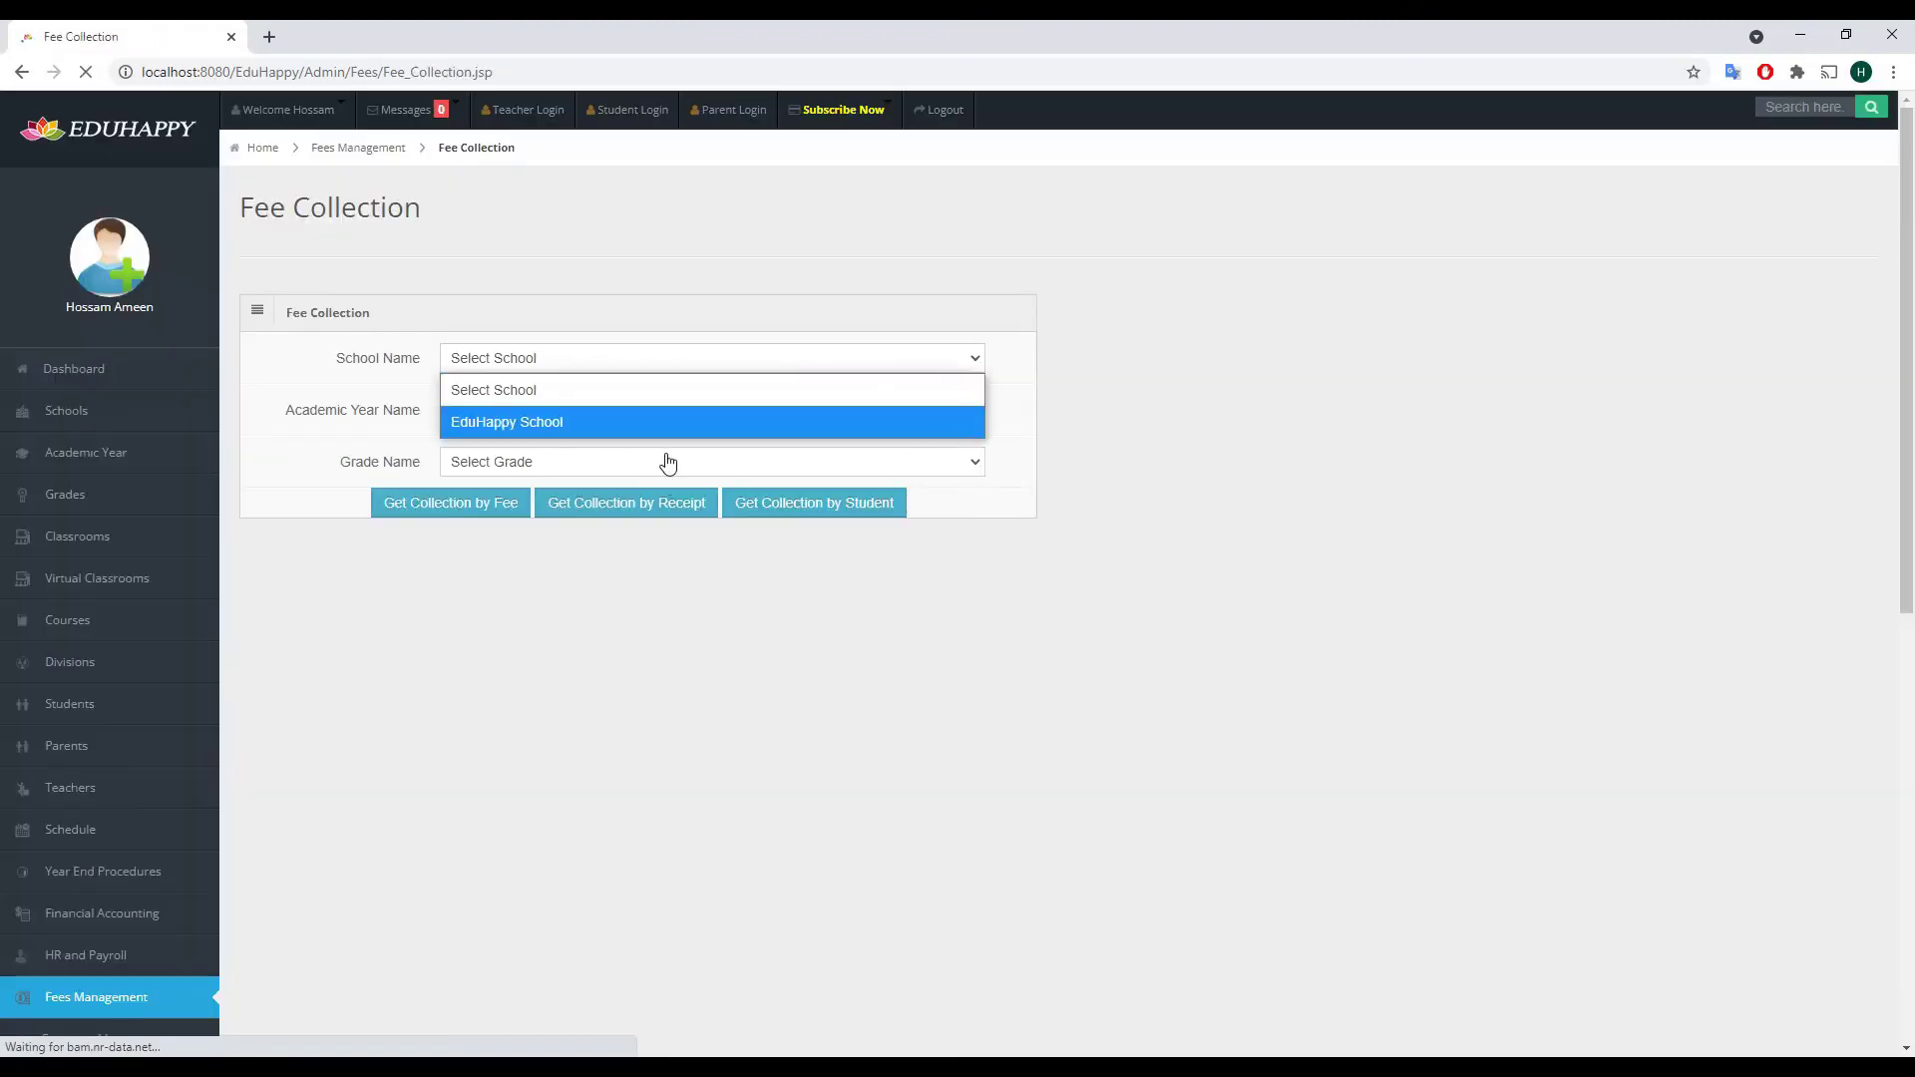
{"action": "left_click", "coordinate": [654, 422]}
{"action": "left_click", "coordinate": [646, 415]}
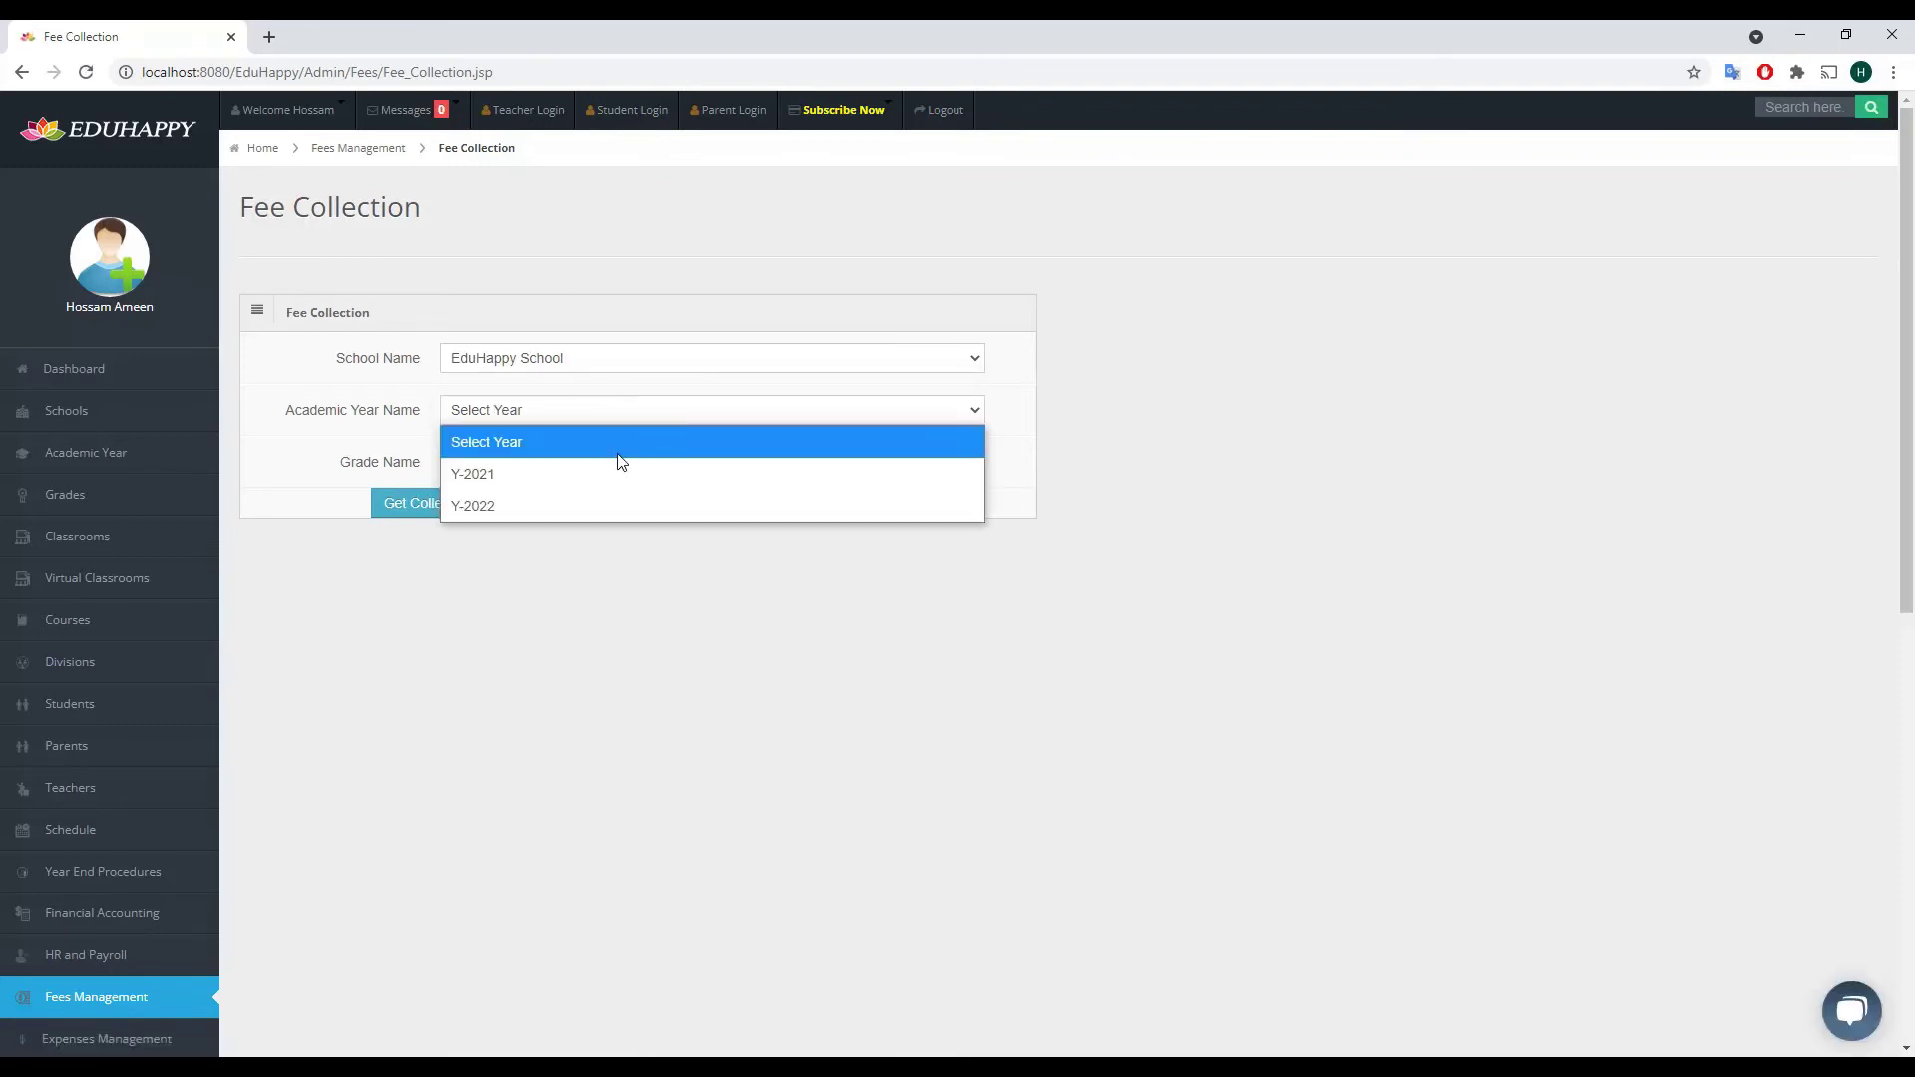
{"action": "left_click", "coordinate": [616, 473]}
{"action": "left_click", "coordinate": [611, 463]}
{"action": "left_click", "coordinate": [582, 525]}
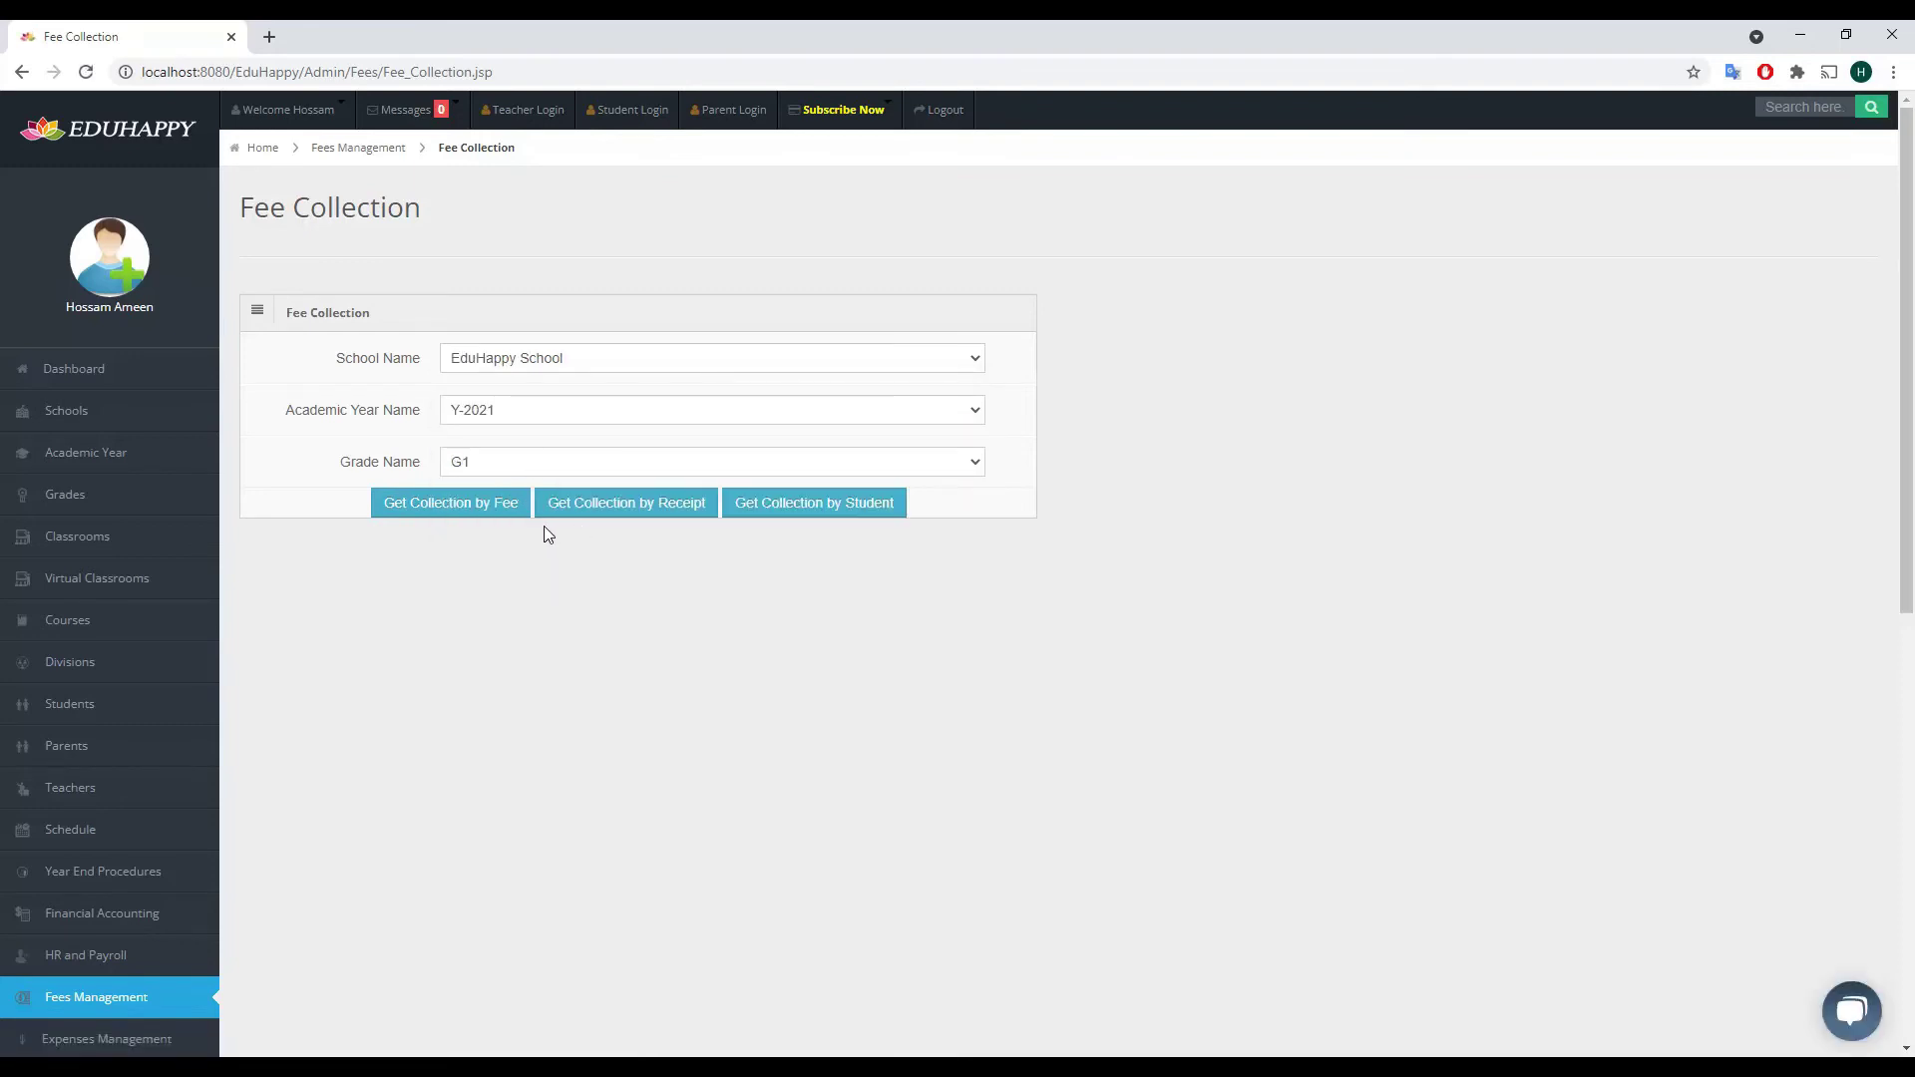
{"action": "left_click", "coordinate": [432, 505]}
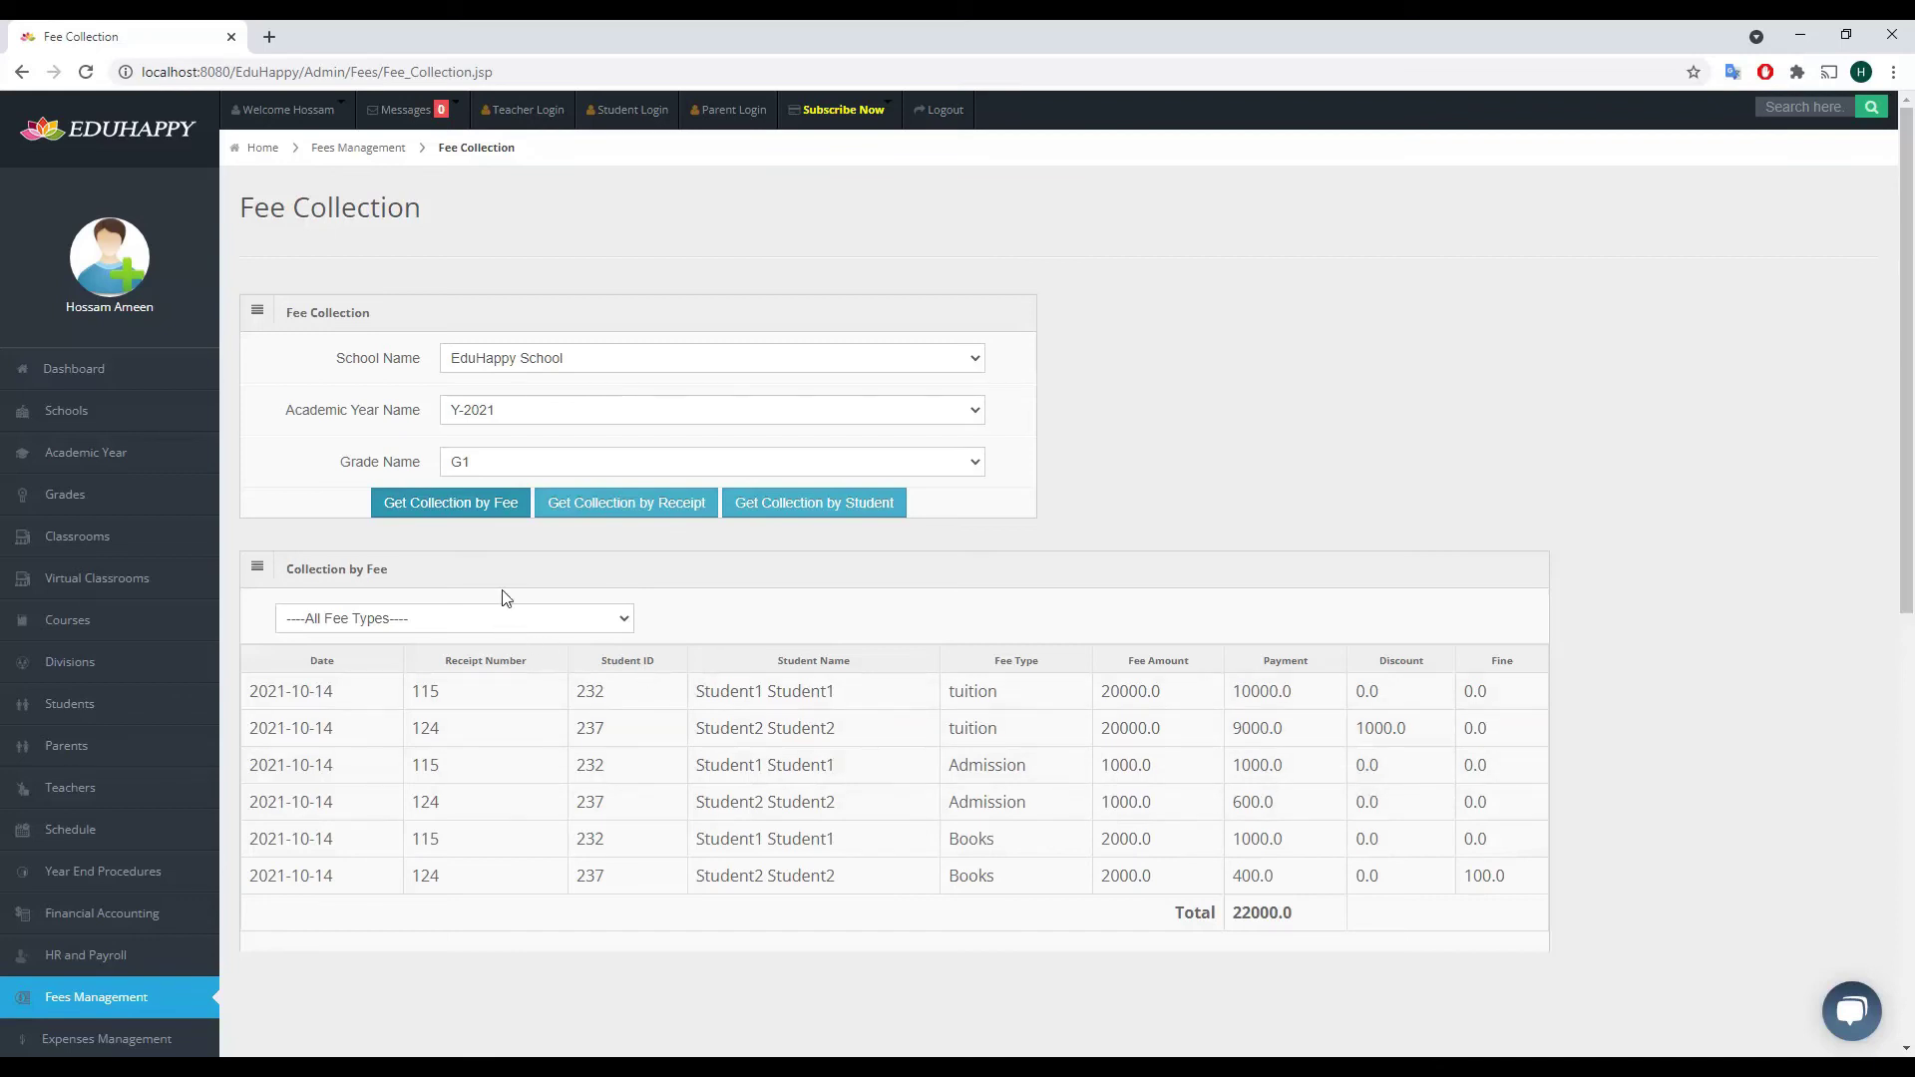
- Filter the collection by fee to tuition, examine both students' payments and the discount, and switch the filter to Admission
{"action": "left_click", "coordinate": [512, 625]}
{"action": "left_click", "coordinate": [457, 682]}
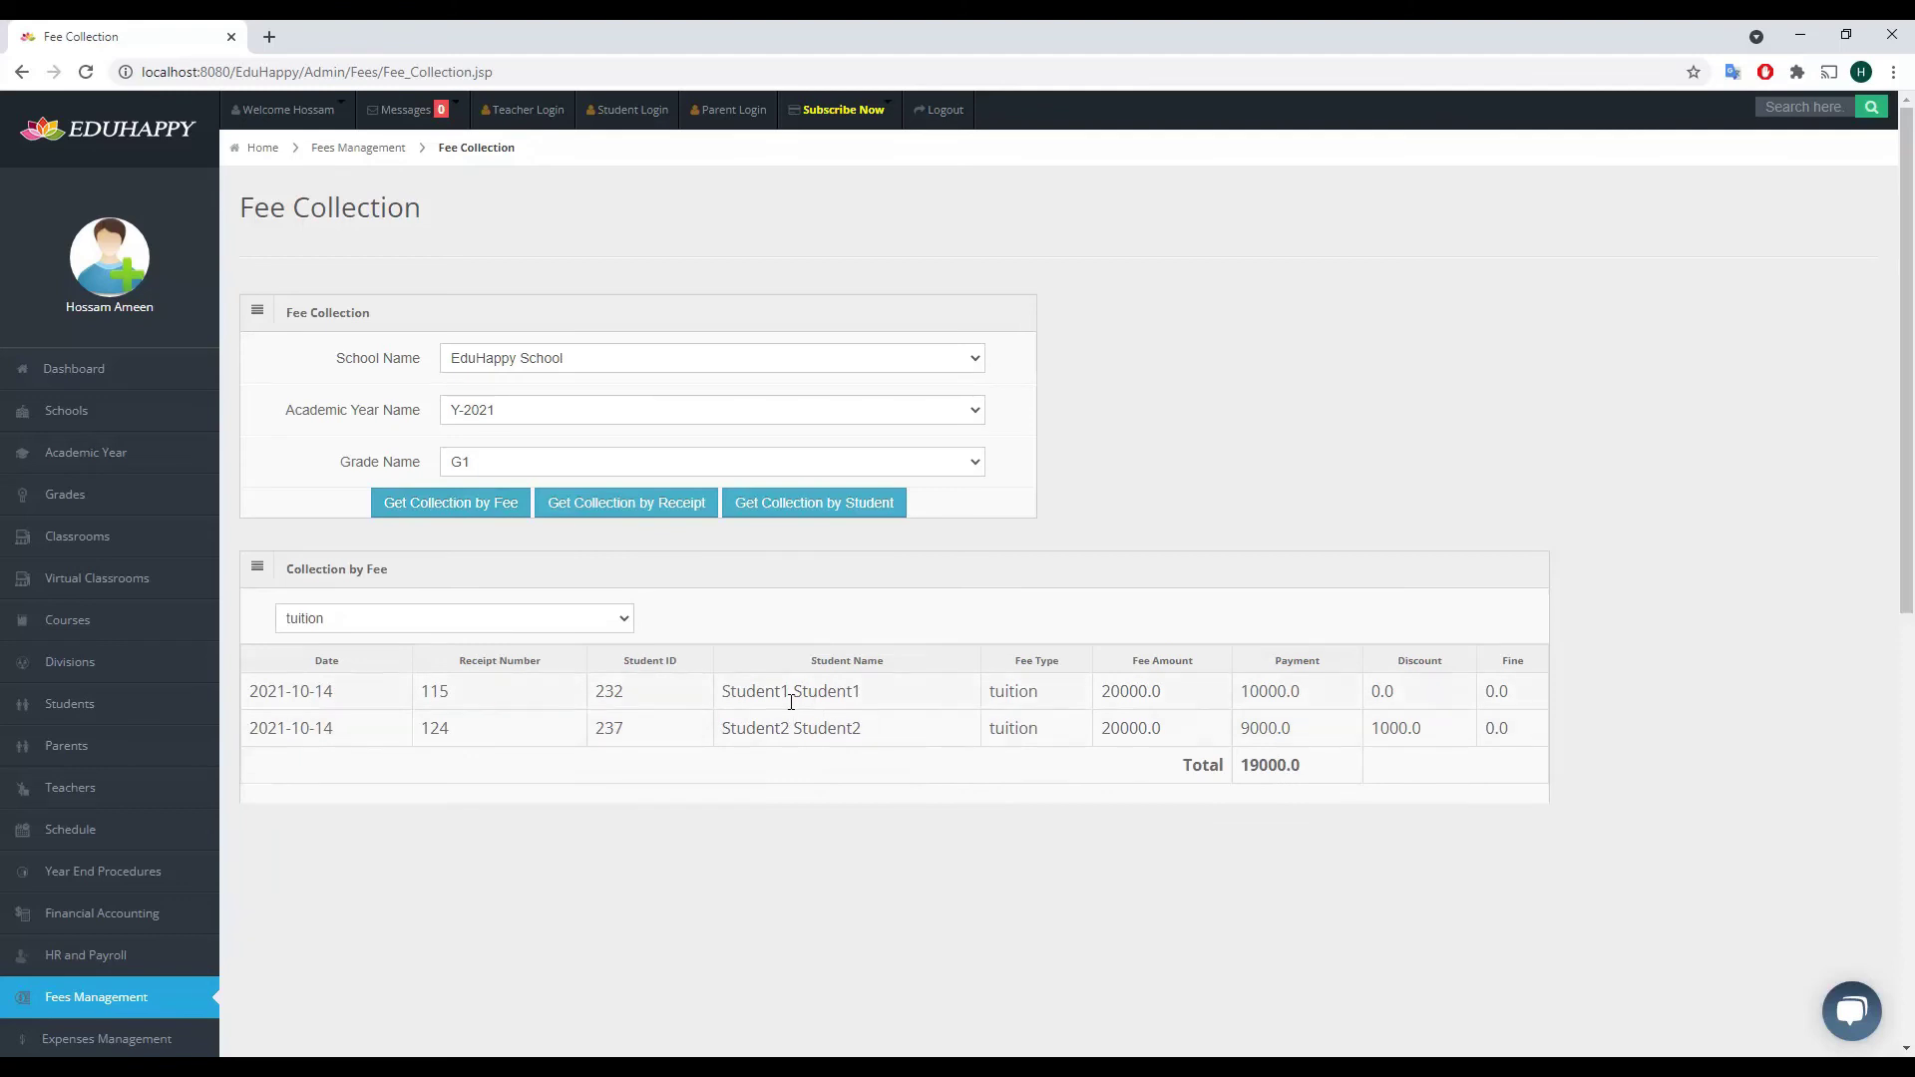
{"action": "double_click", "coordinate": [1285, 686]}
{"action": "left_click", "coordinate": [1145, 729]}
{"action": "double_click", "coordinate": [1267, 729]}
{"action": "left_click", "coordinate": [1388, 735]}
{"action": "left_click", "coordinate": [526, 619]}
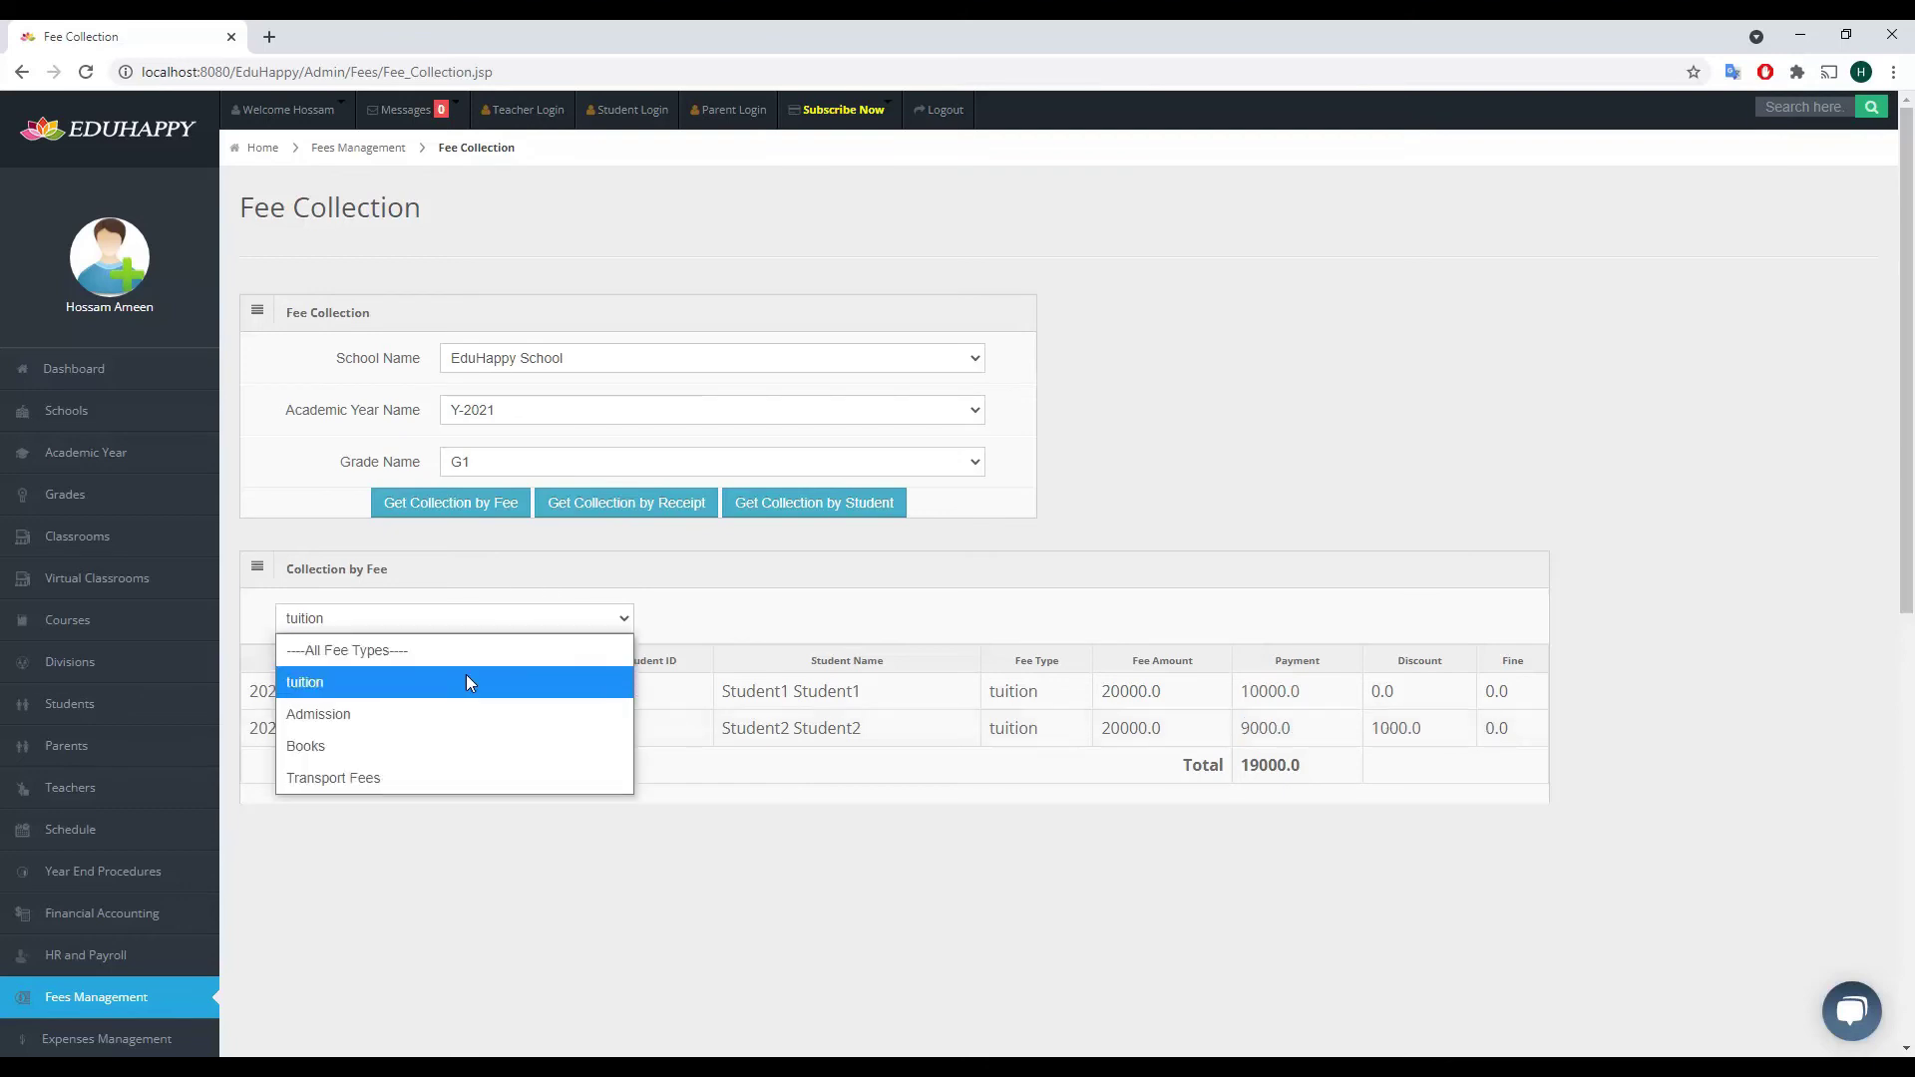
{"action": "left_click", "coordinate": [459, 710]}
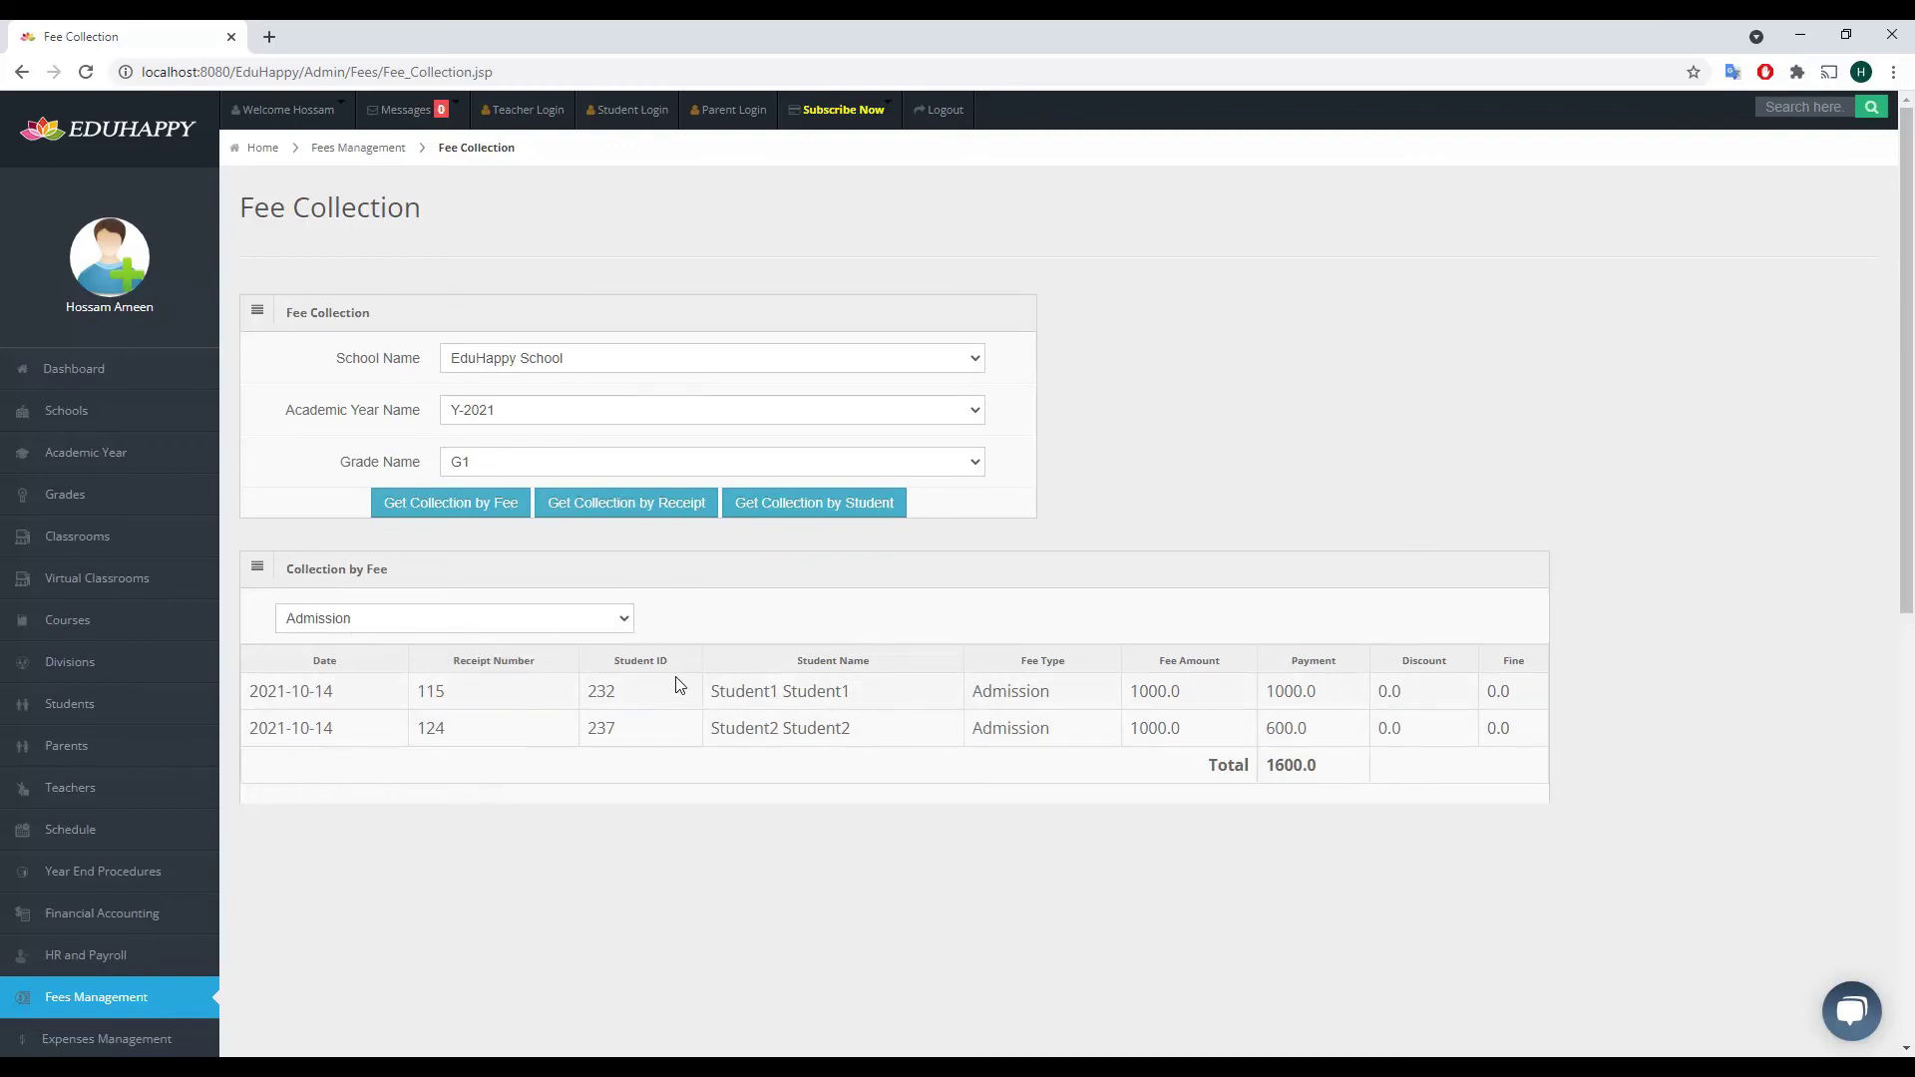
- Show the G1 collection by receipt and look up the second student's receipt by its number
{"action": "left_click", "coordinate": [603, 517]}
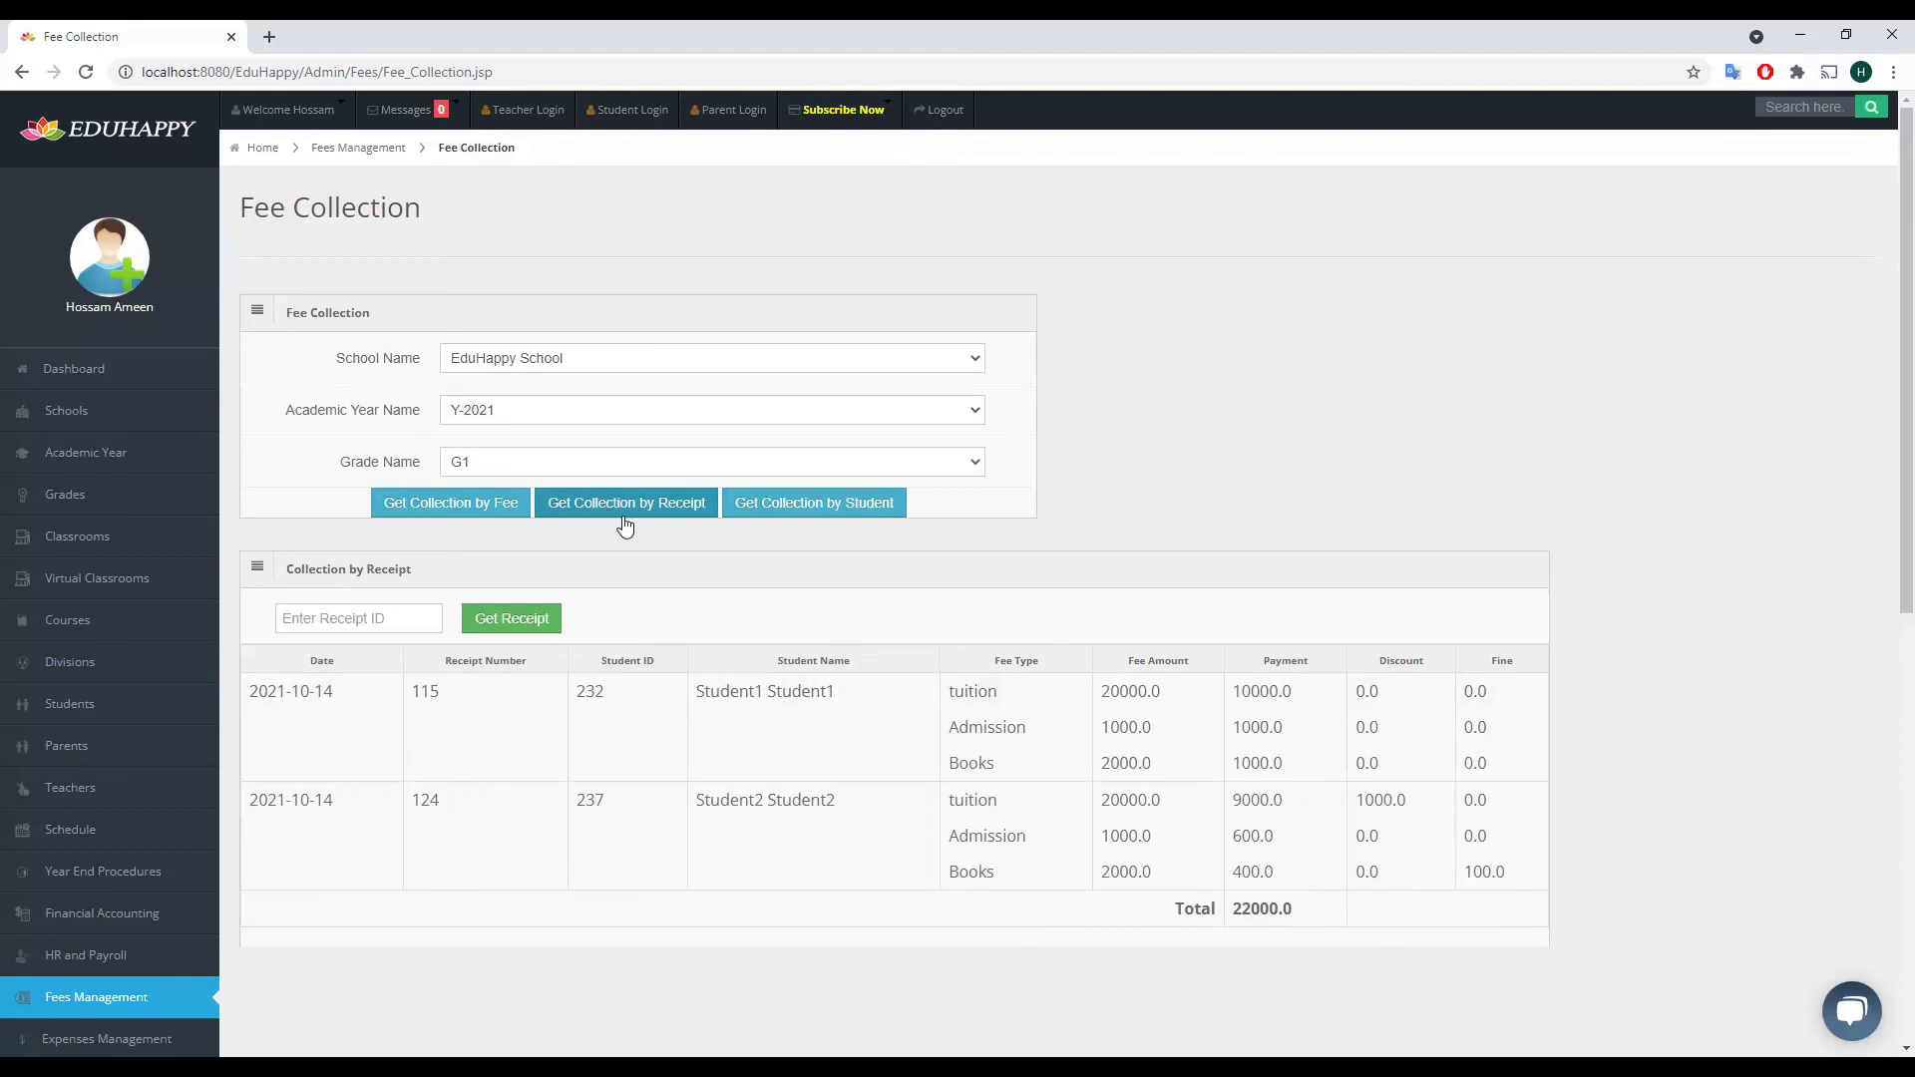
{"action": "left_click", "coordinate": [354, 618]}
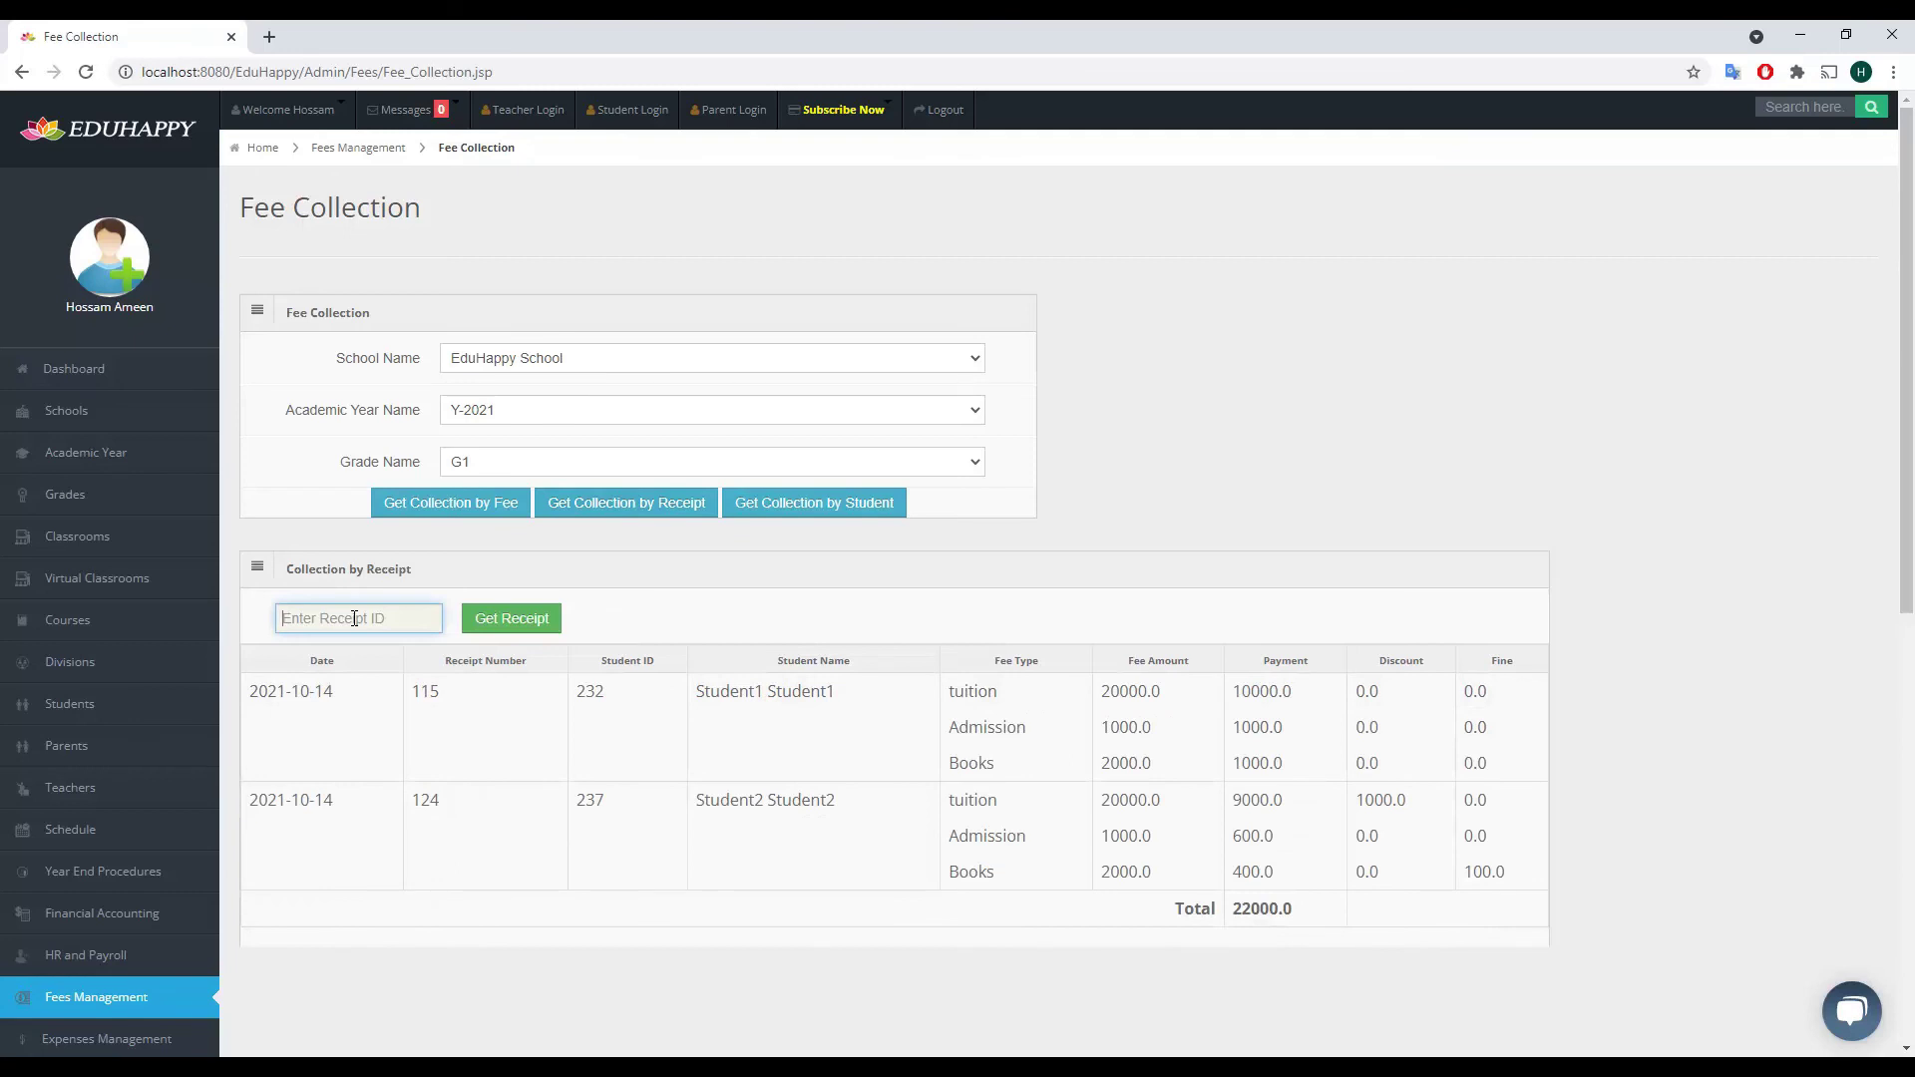
{"action": "type", "text": "124"}
{"action": "left_click", "coordinate": [483, 618]}
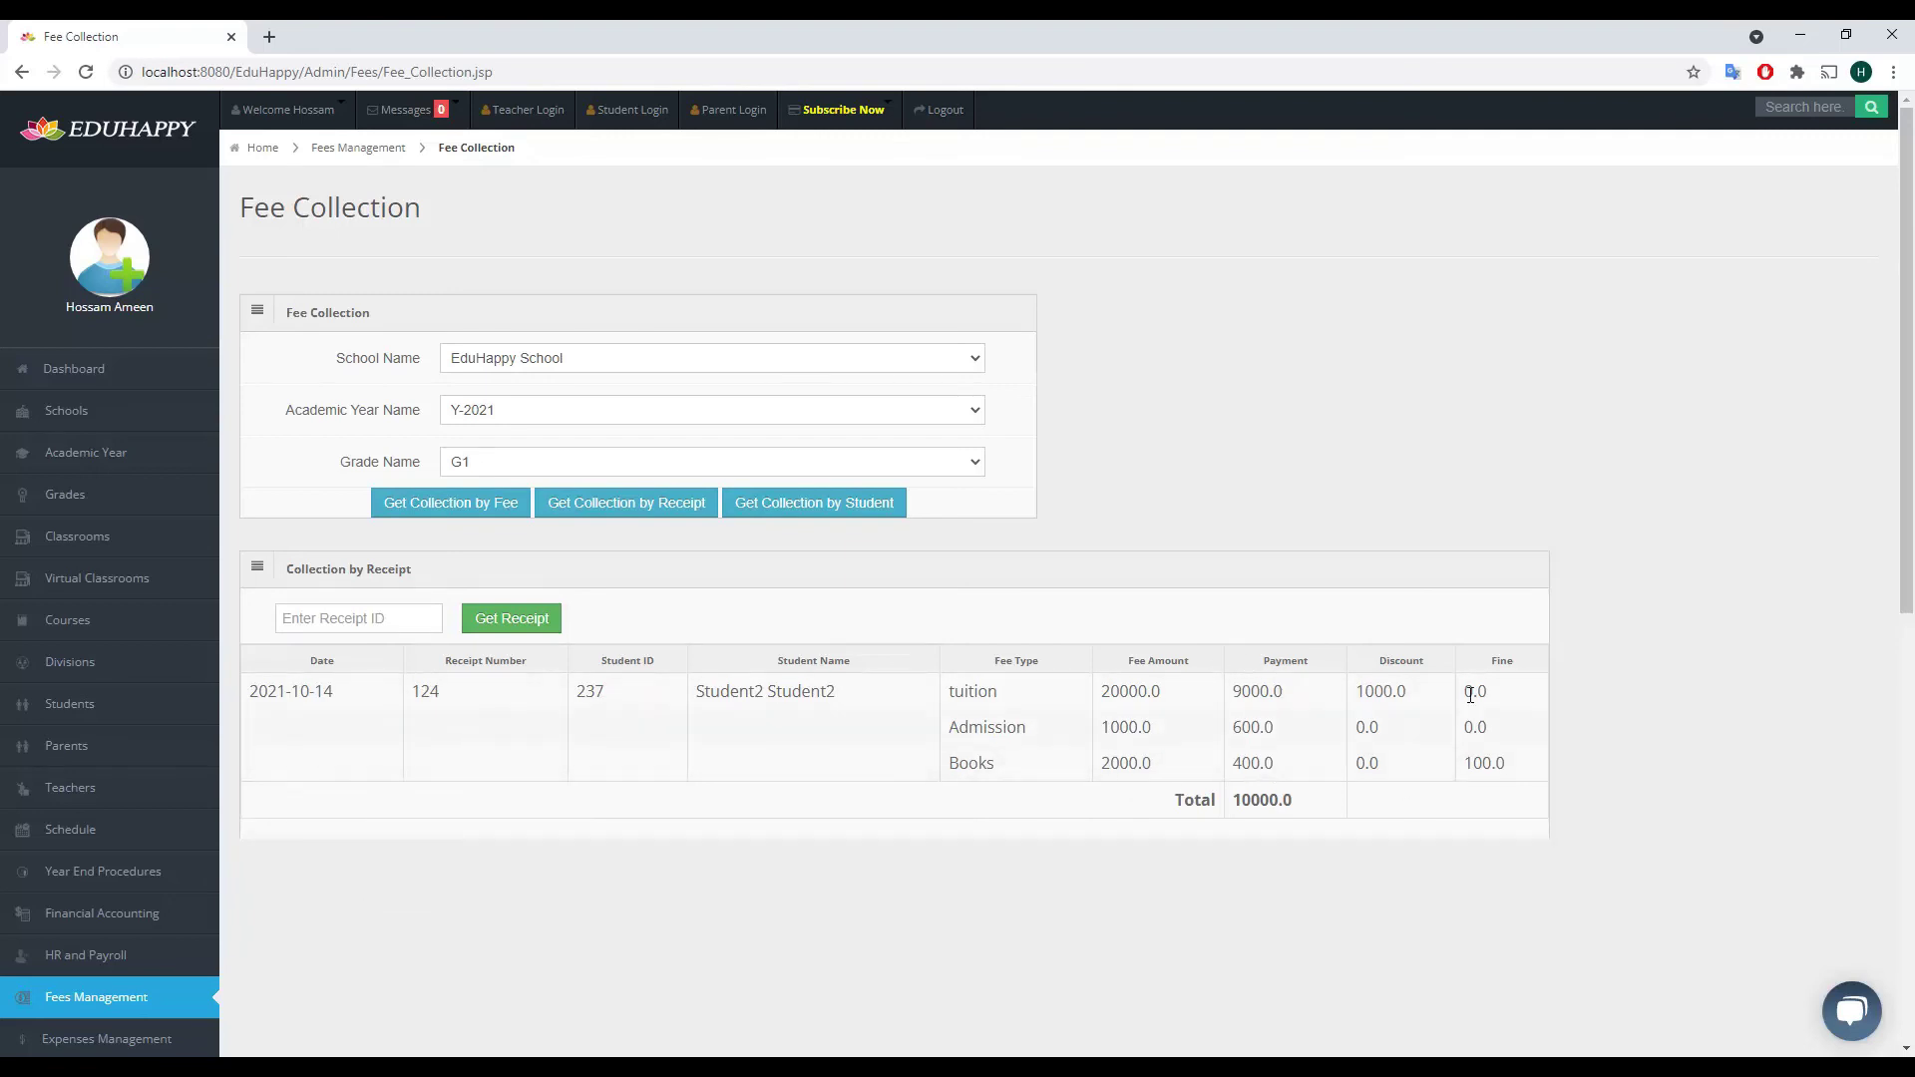
- Show the G1 collection by student and filter it to the second student
{"action": "left_click", "coordinate": [788, 507]}
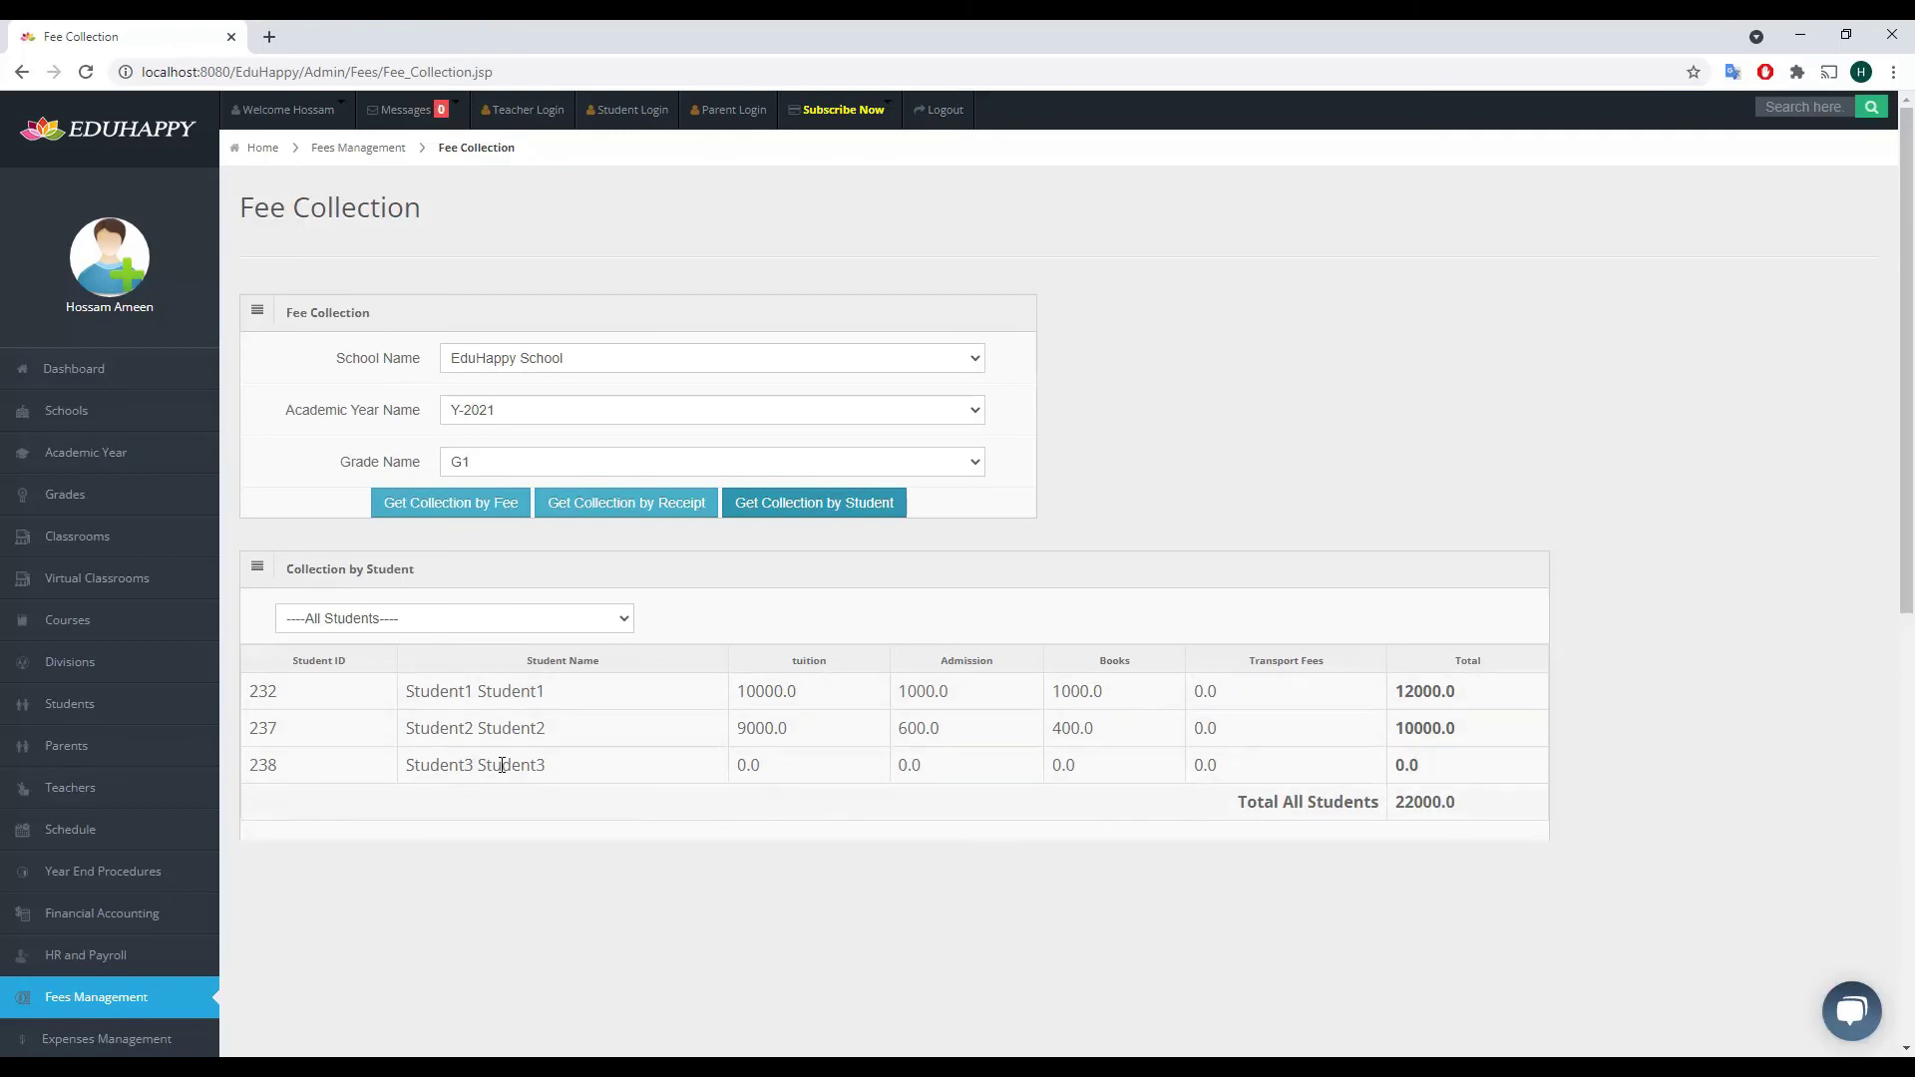
{"action": "left_click", "coordinate": [551, 632]}
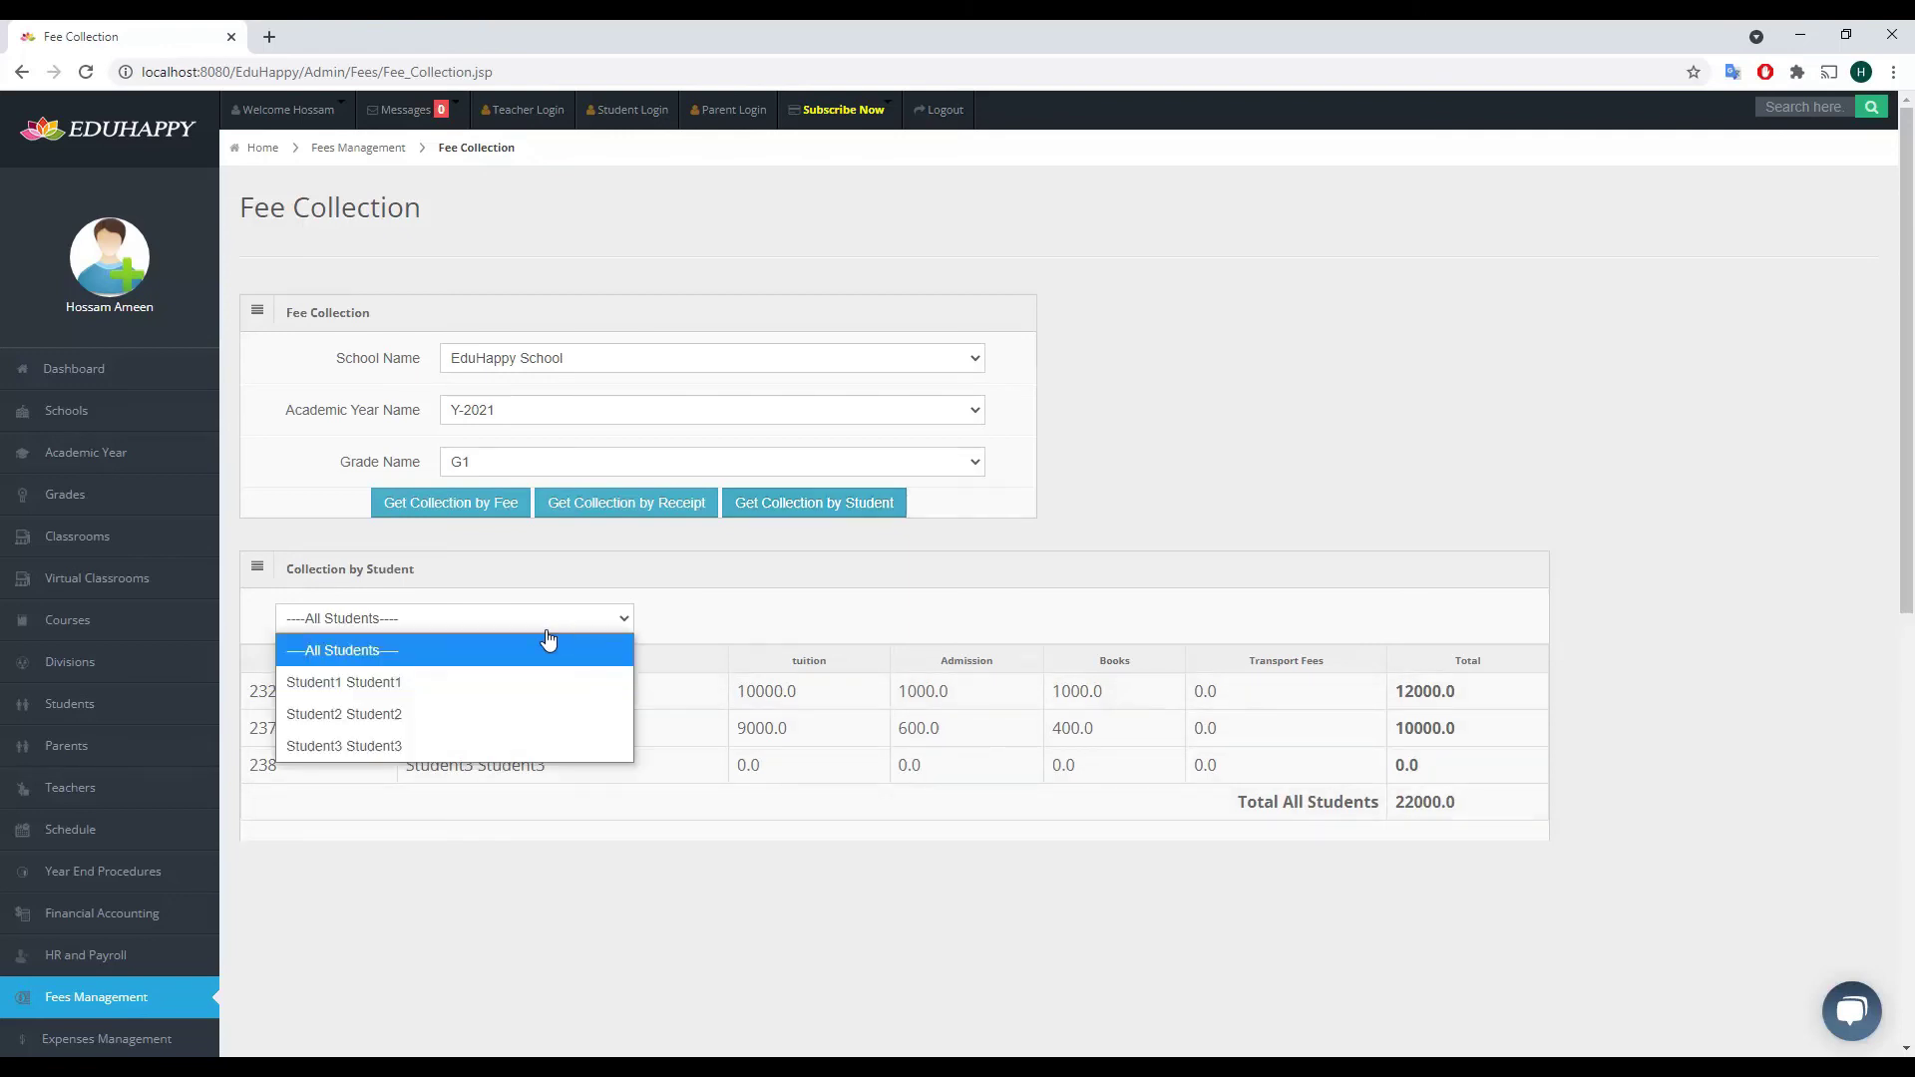
{"action": "left_click", "coordinate": [445, 716]}
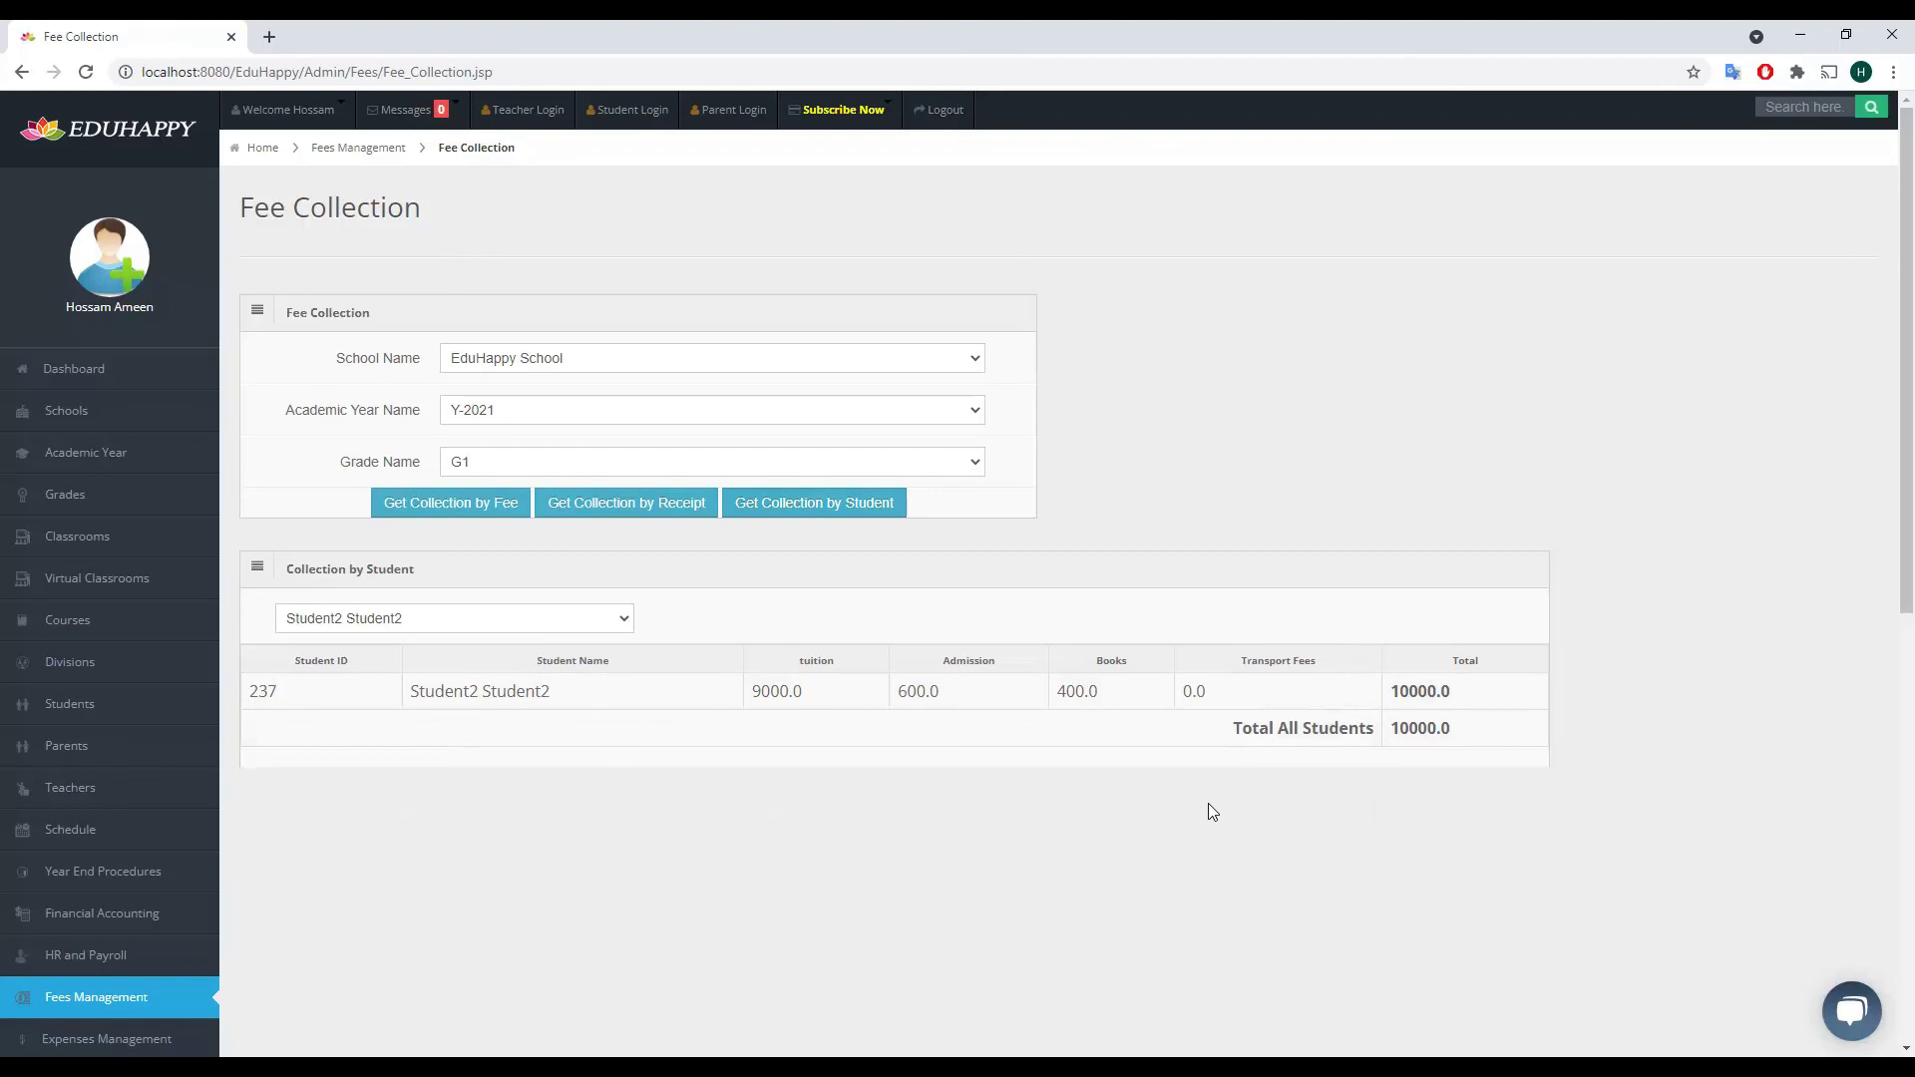
- Go to the General Ledger in Financial Accounting and select EduHappy School and the Cash account
{"action": "scroll", "coordinate": [1212, 812], "scroll_direction": "down", "scroll_amount": 1}
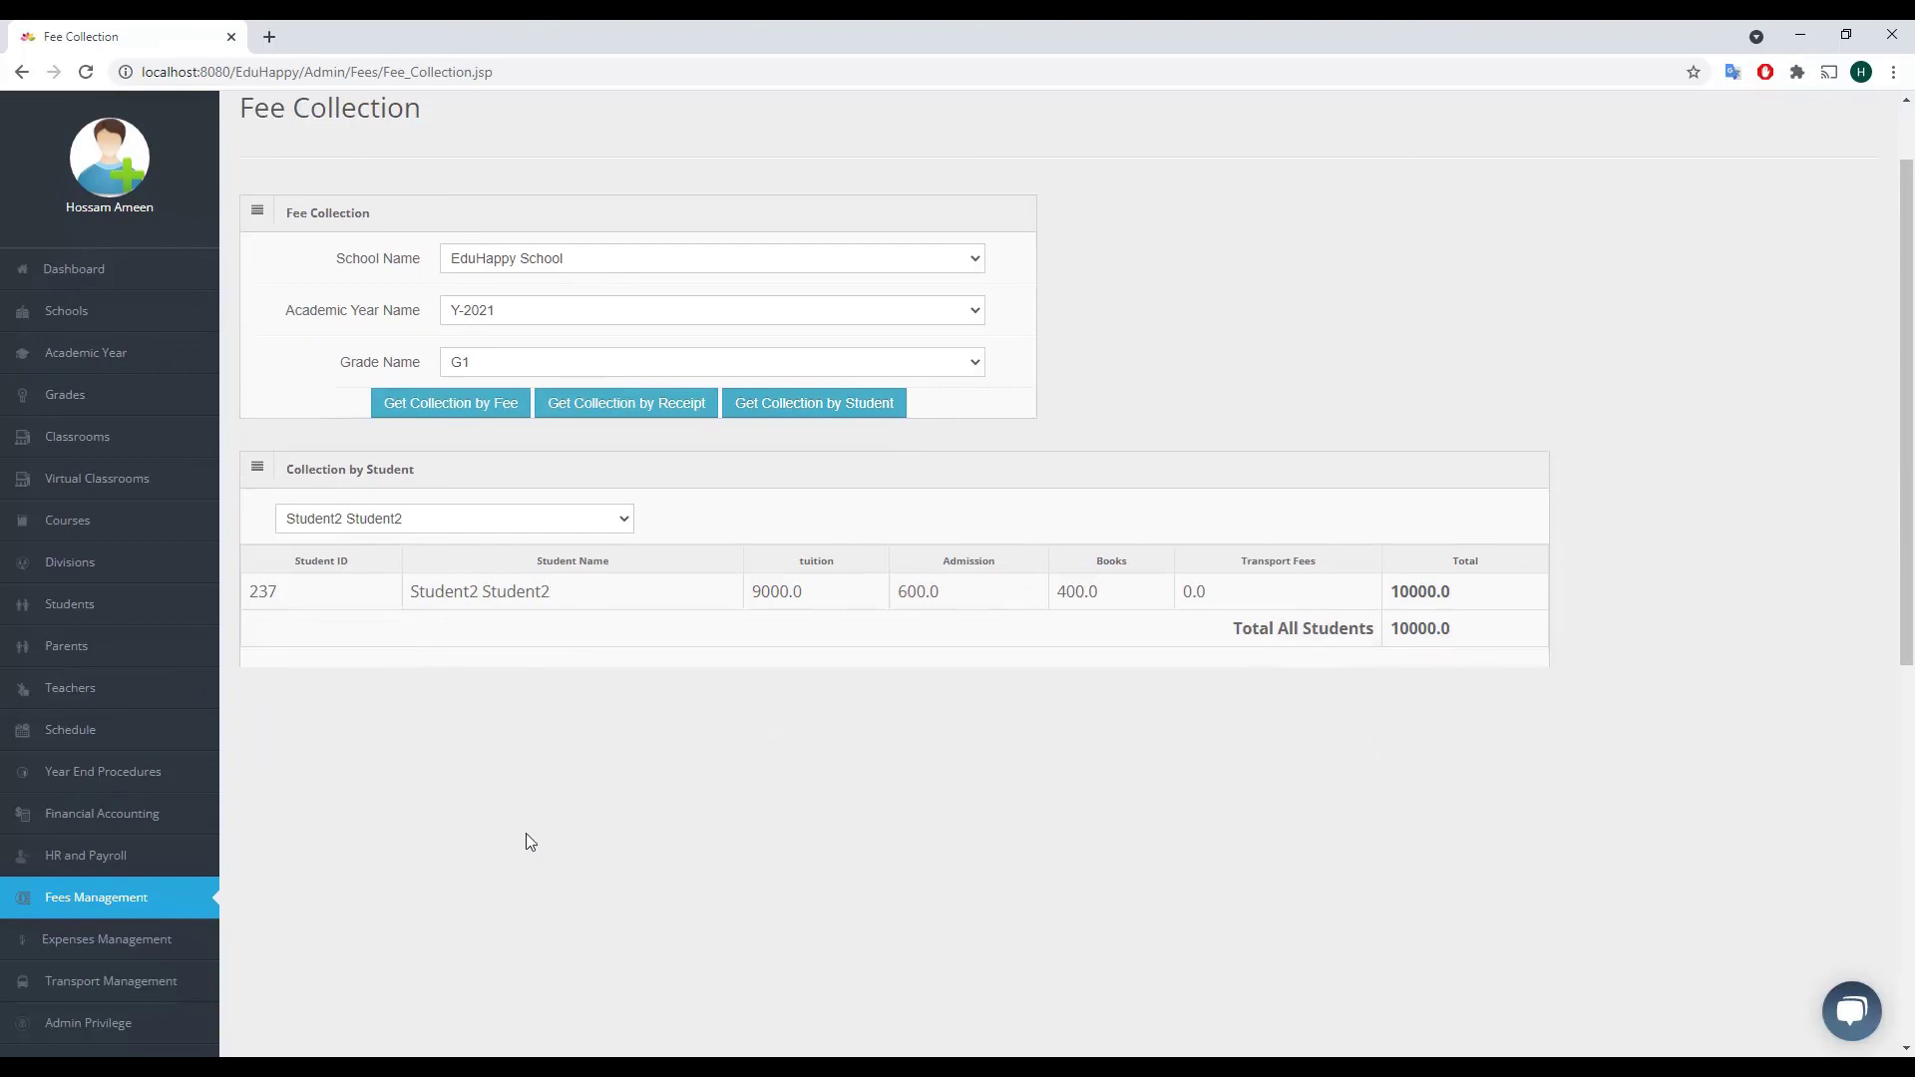
{"action": "left_click", "coordinate": [162, 829]}
{"action": "scroll", "coordinate": [163, 832], "scroll_direction": "down", "scroll_amount": 1}
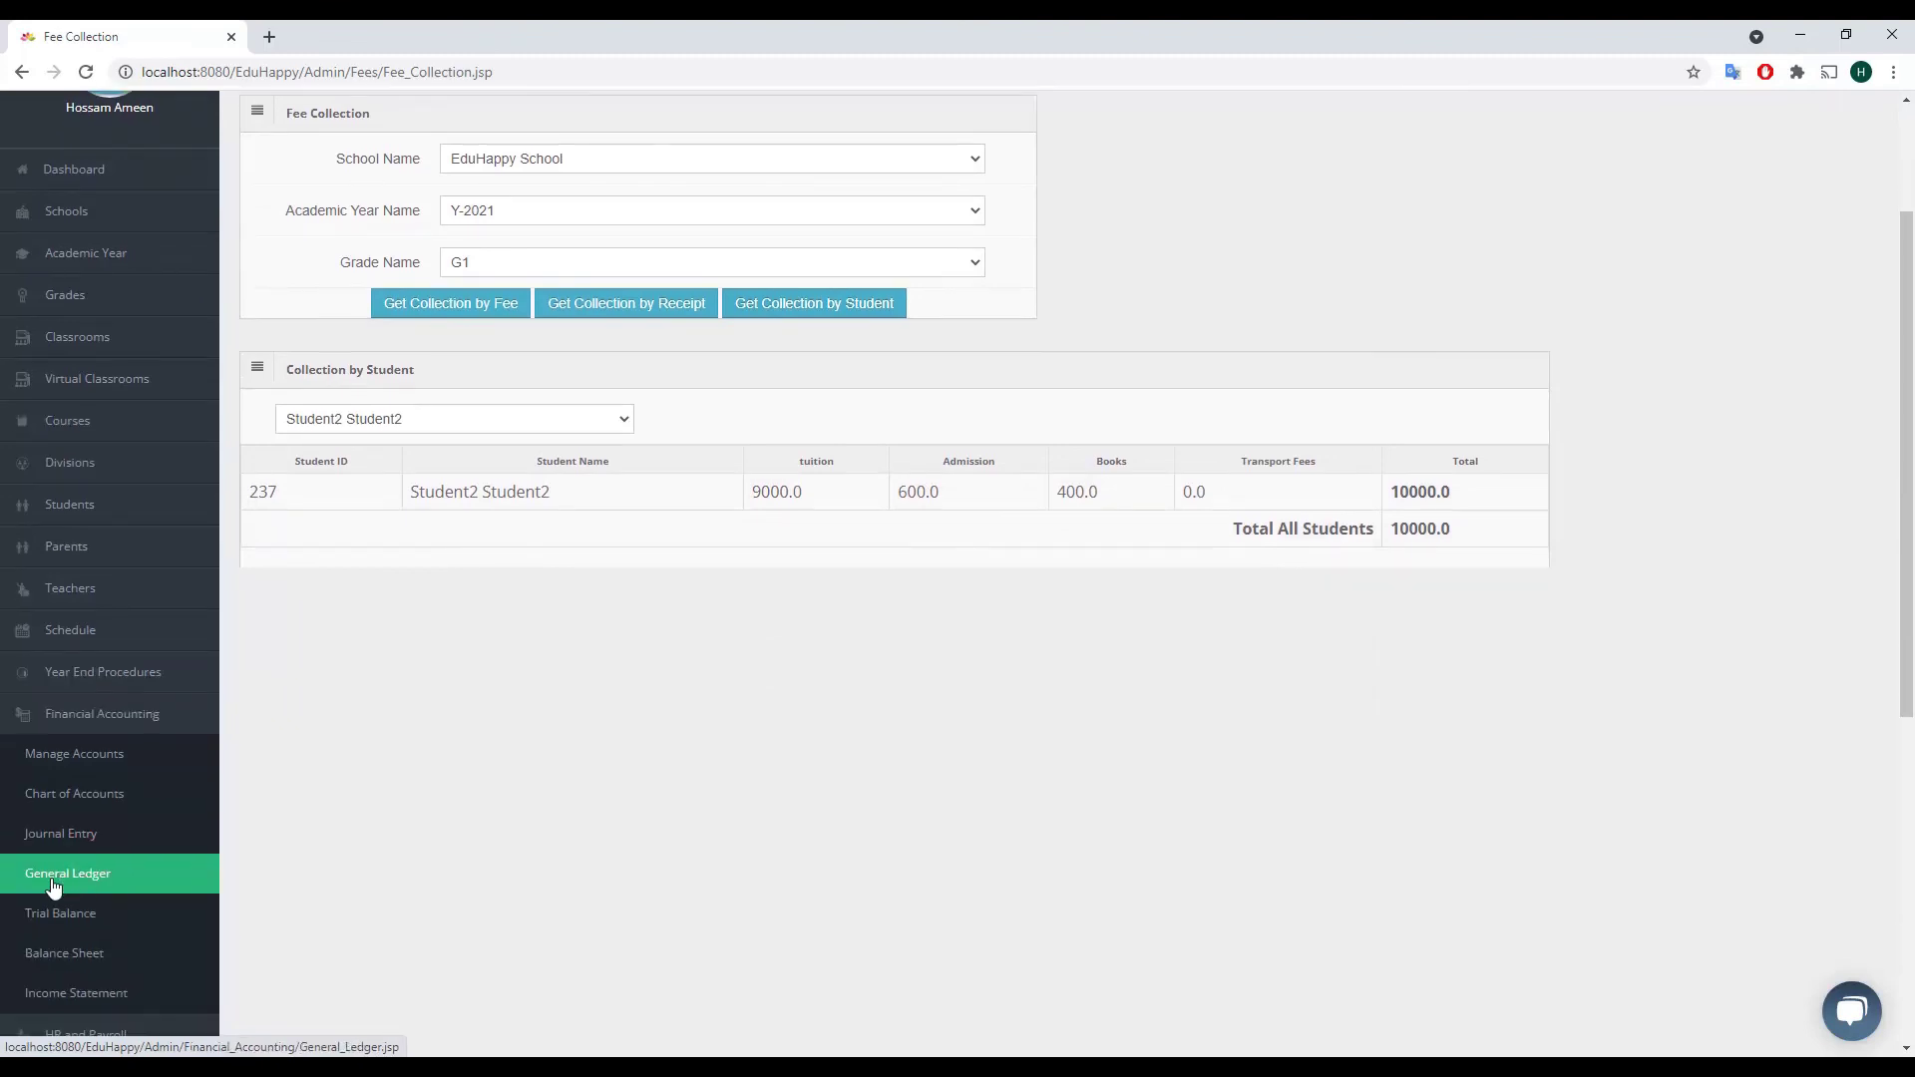
{"action": "left_click", "coordinate": [54, 883]}
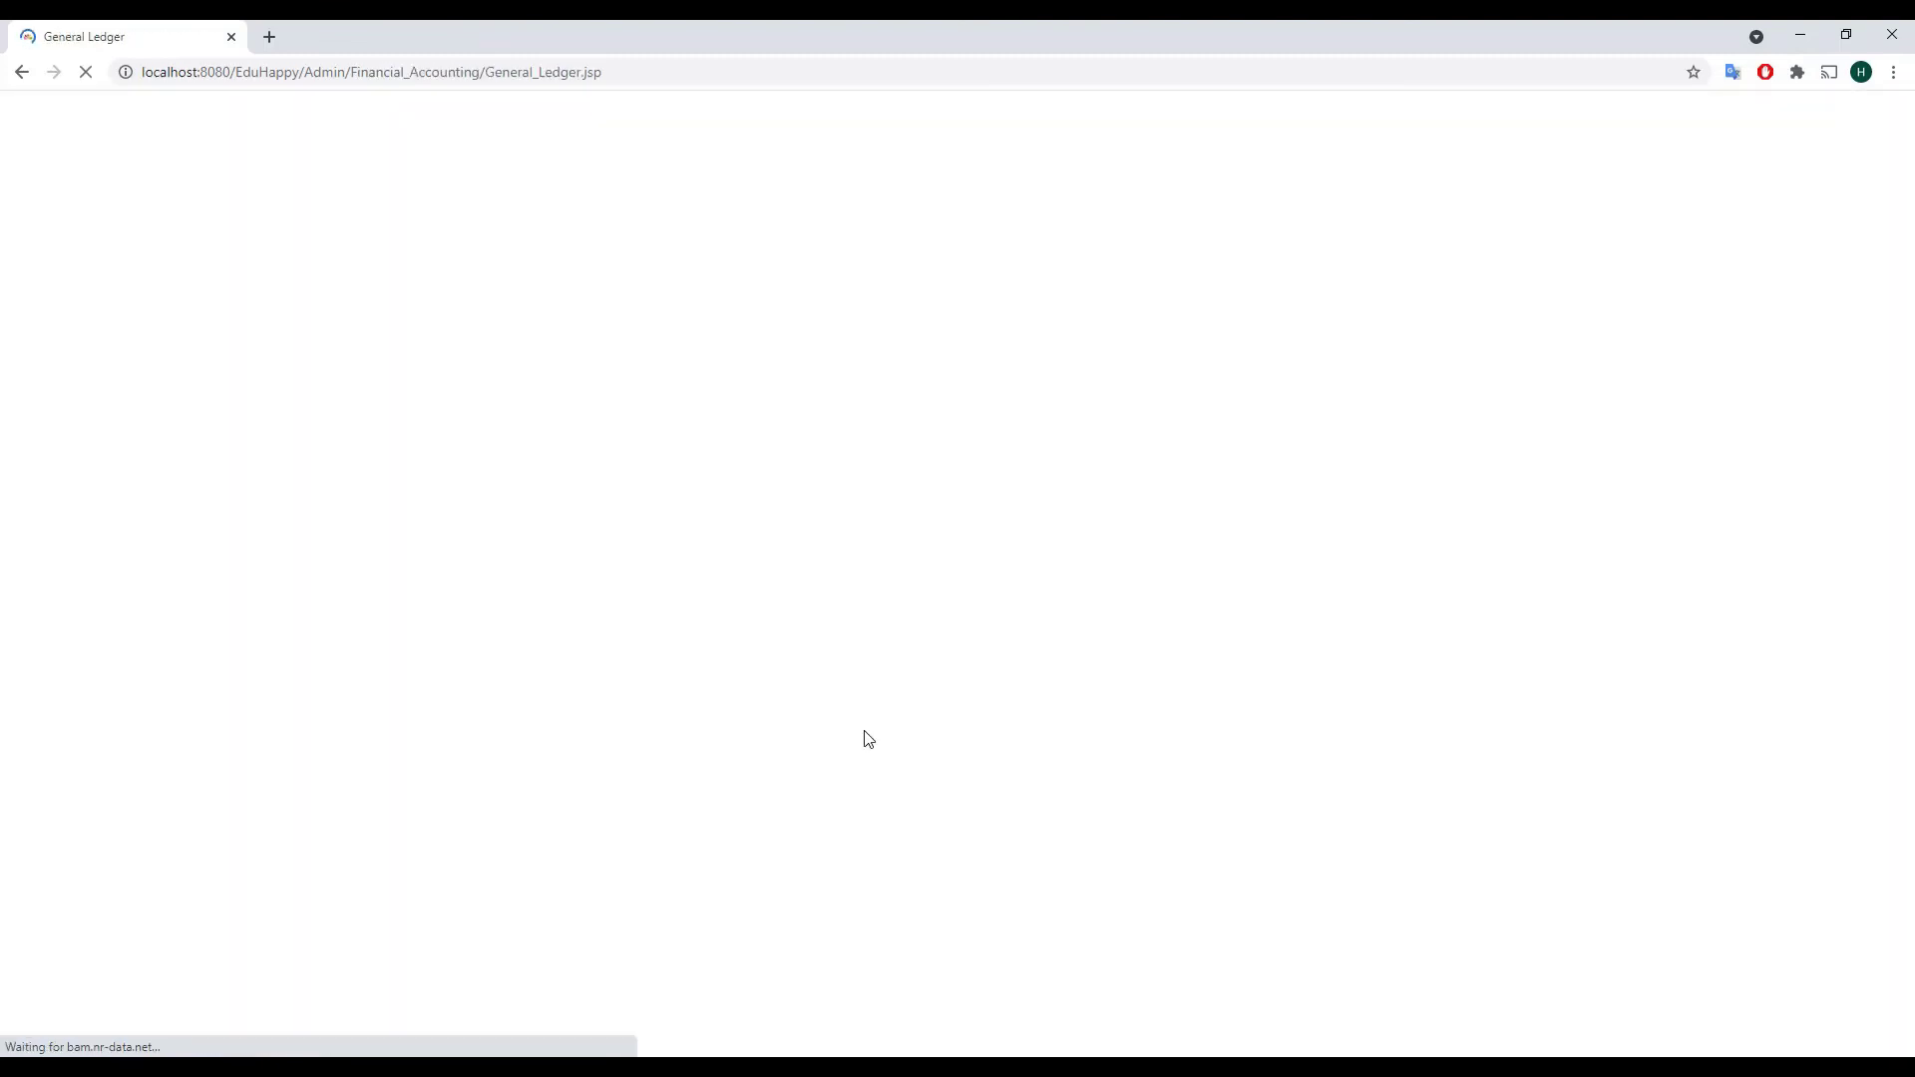
{"action": "left_click", "coordinate": [602, 372]}
{"action": "left_click", "coordinate": [558, 419]}
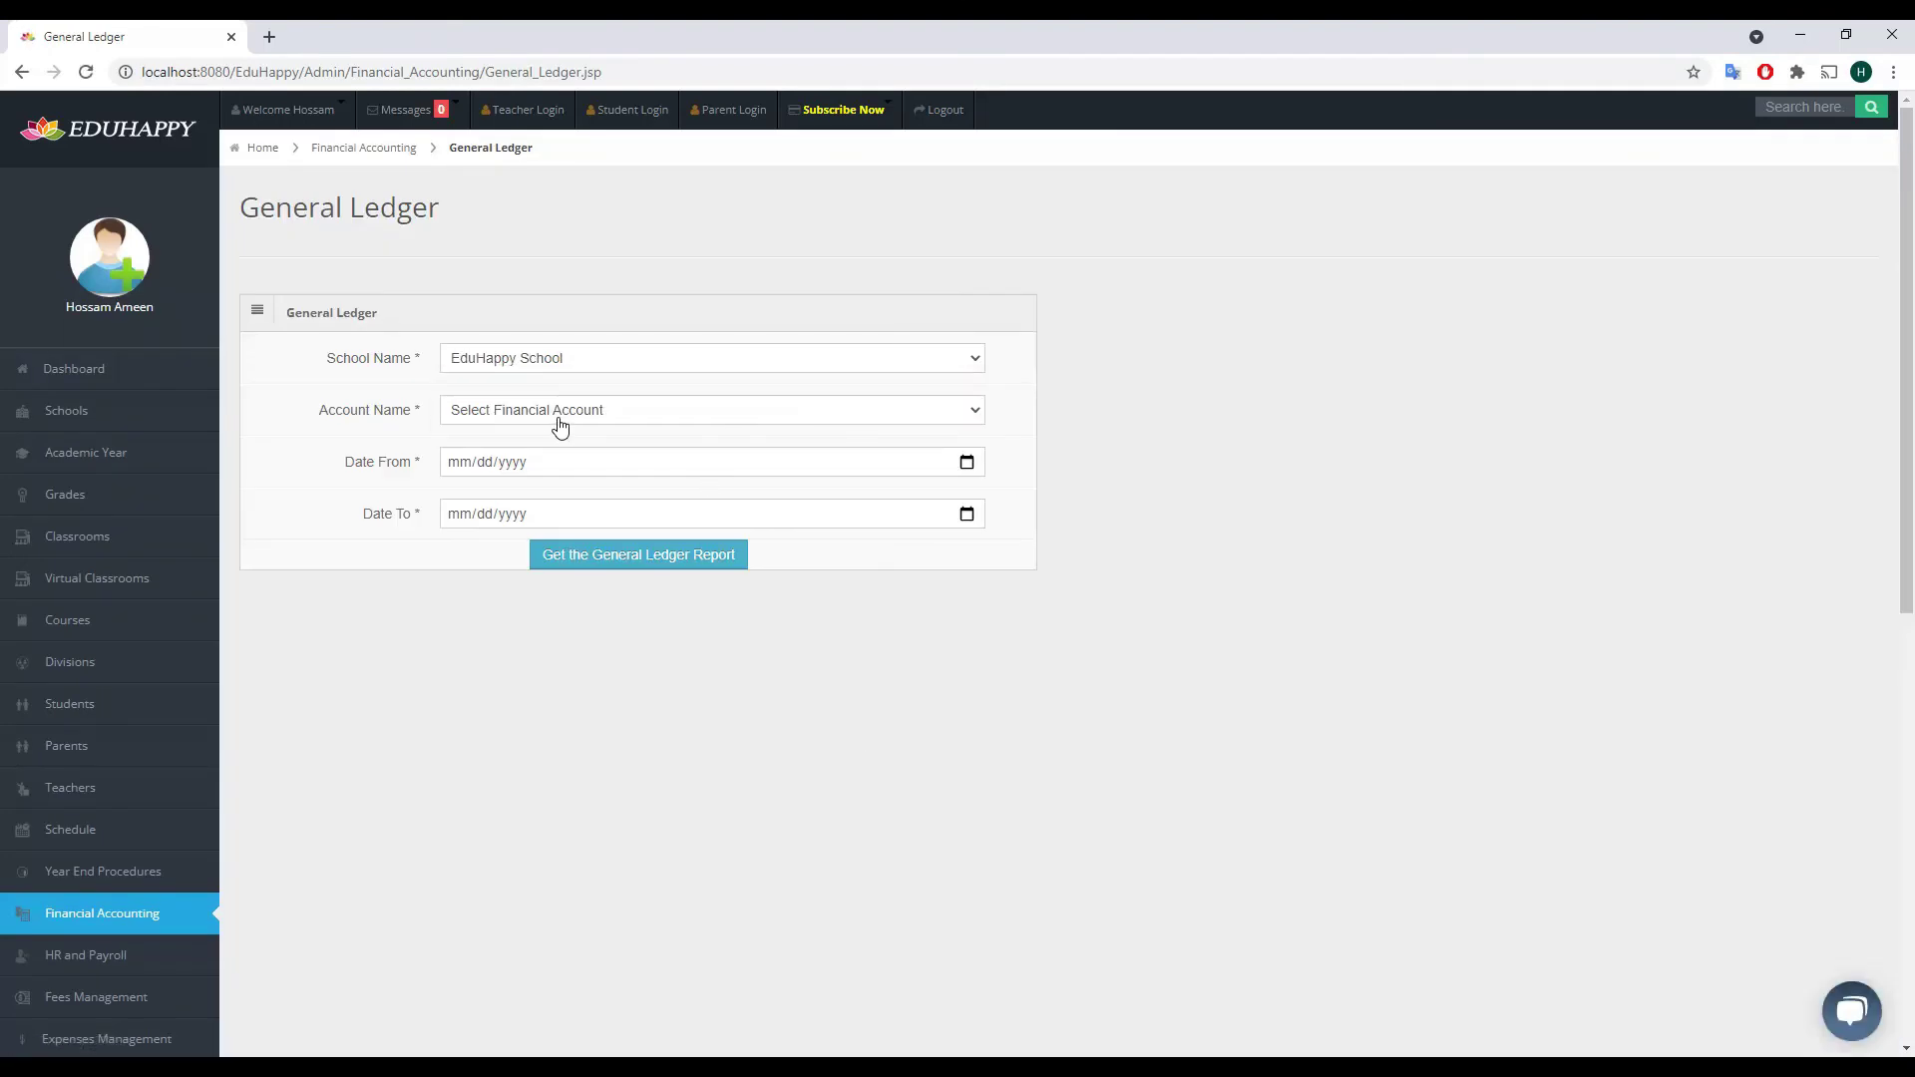
{"action": "left_click", "coordinate": [559, 424]}
{"action": "left_click", "coordinate": [540, 465]}
{"action": "left_click", "coordinate": [492, 420]}
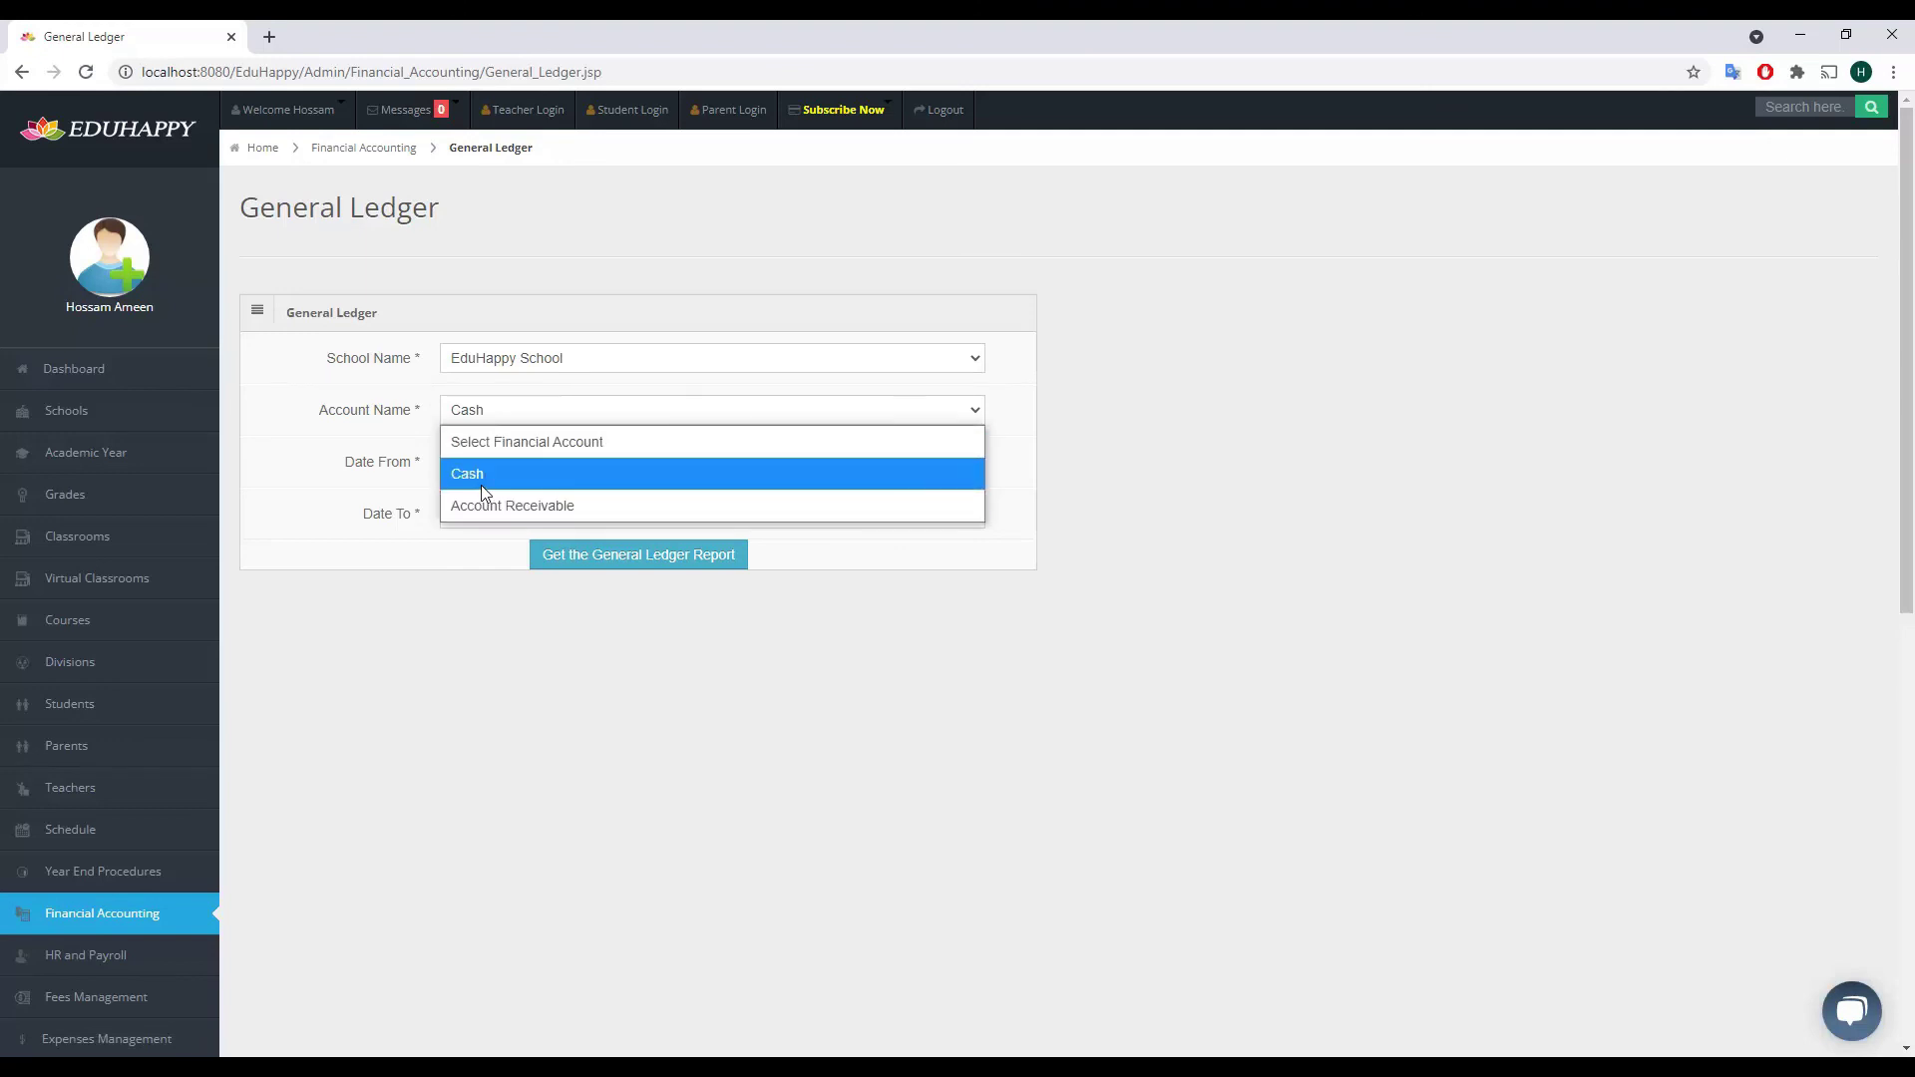
{"action": "left_click", "coordinate": [476, 475]}
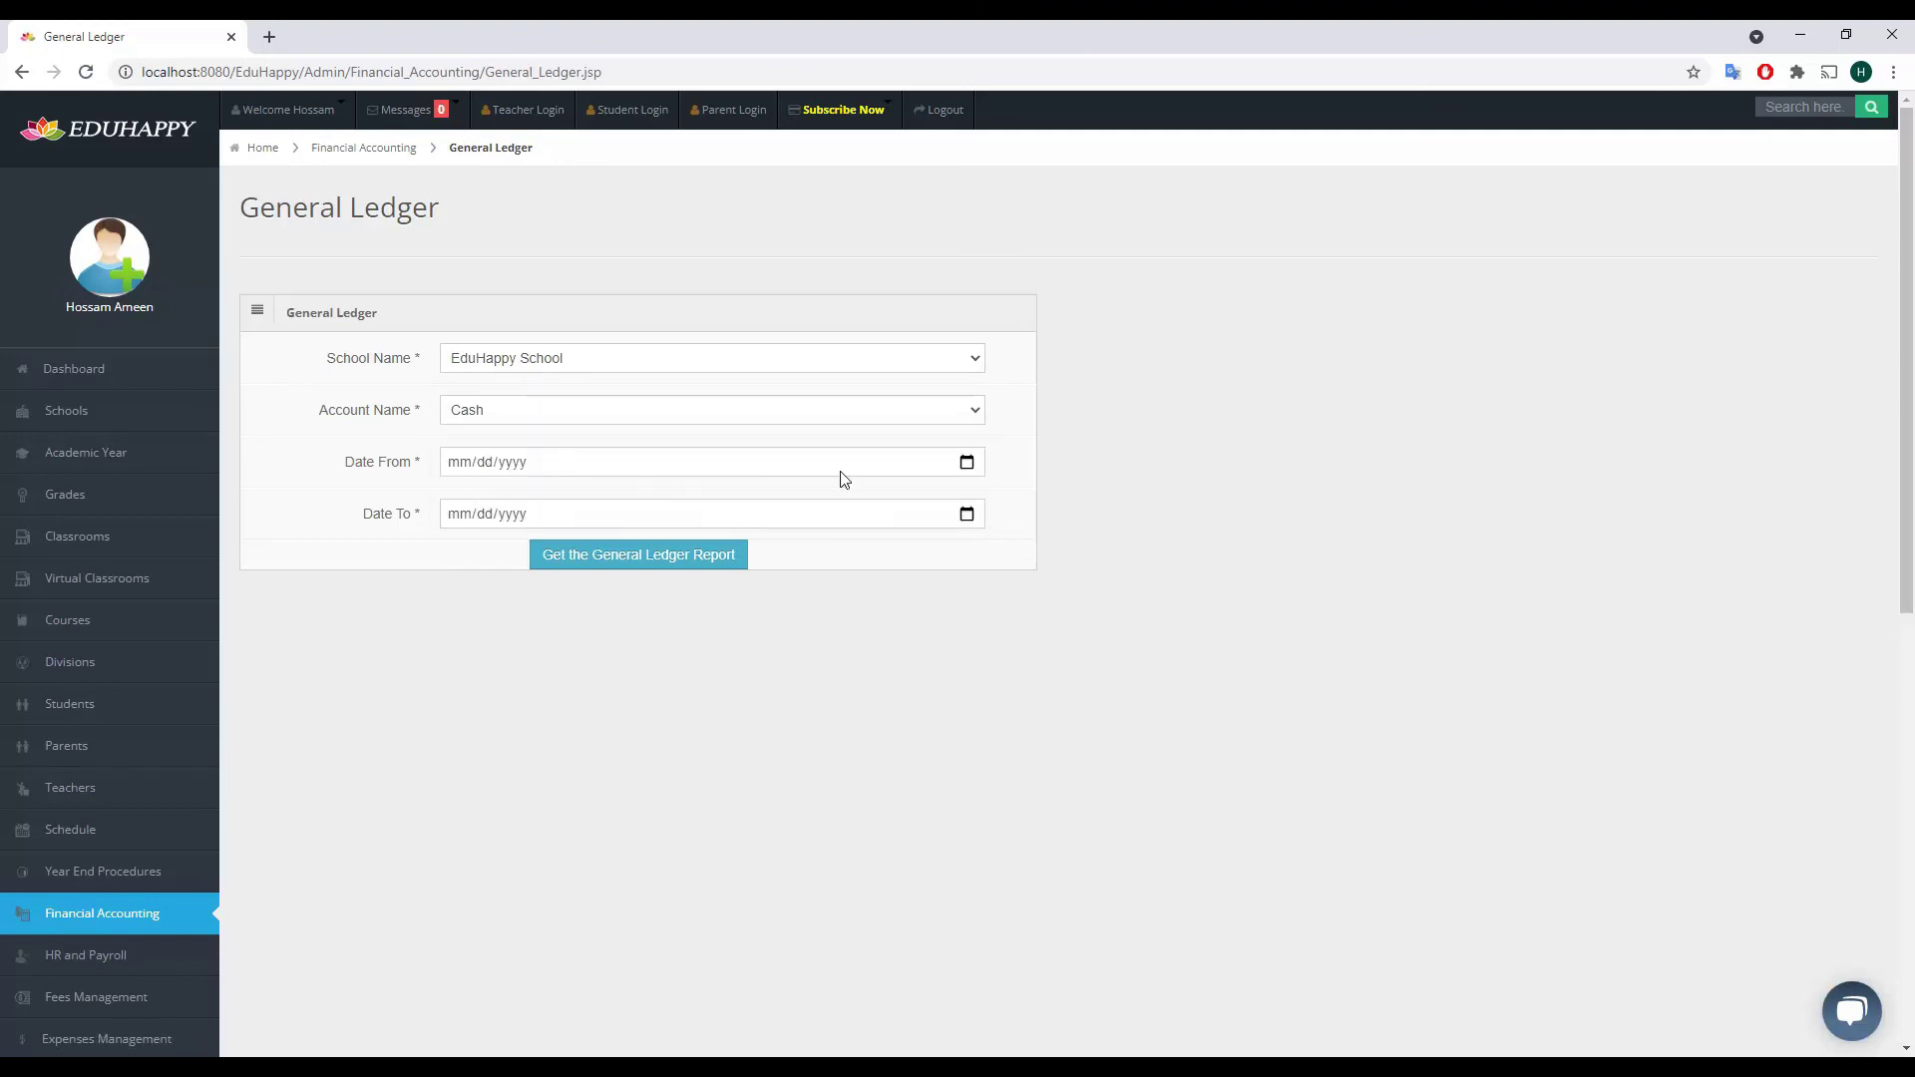
- Set the ledger period from 10/01/2021 to 10/14/2021 and generate the general ledger report
{"action": "left_click", "coordinate": [966, 462]}
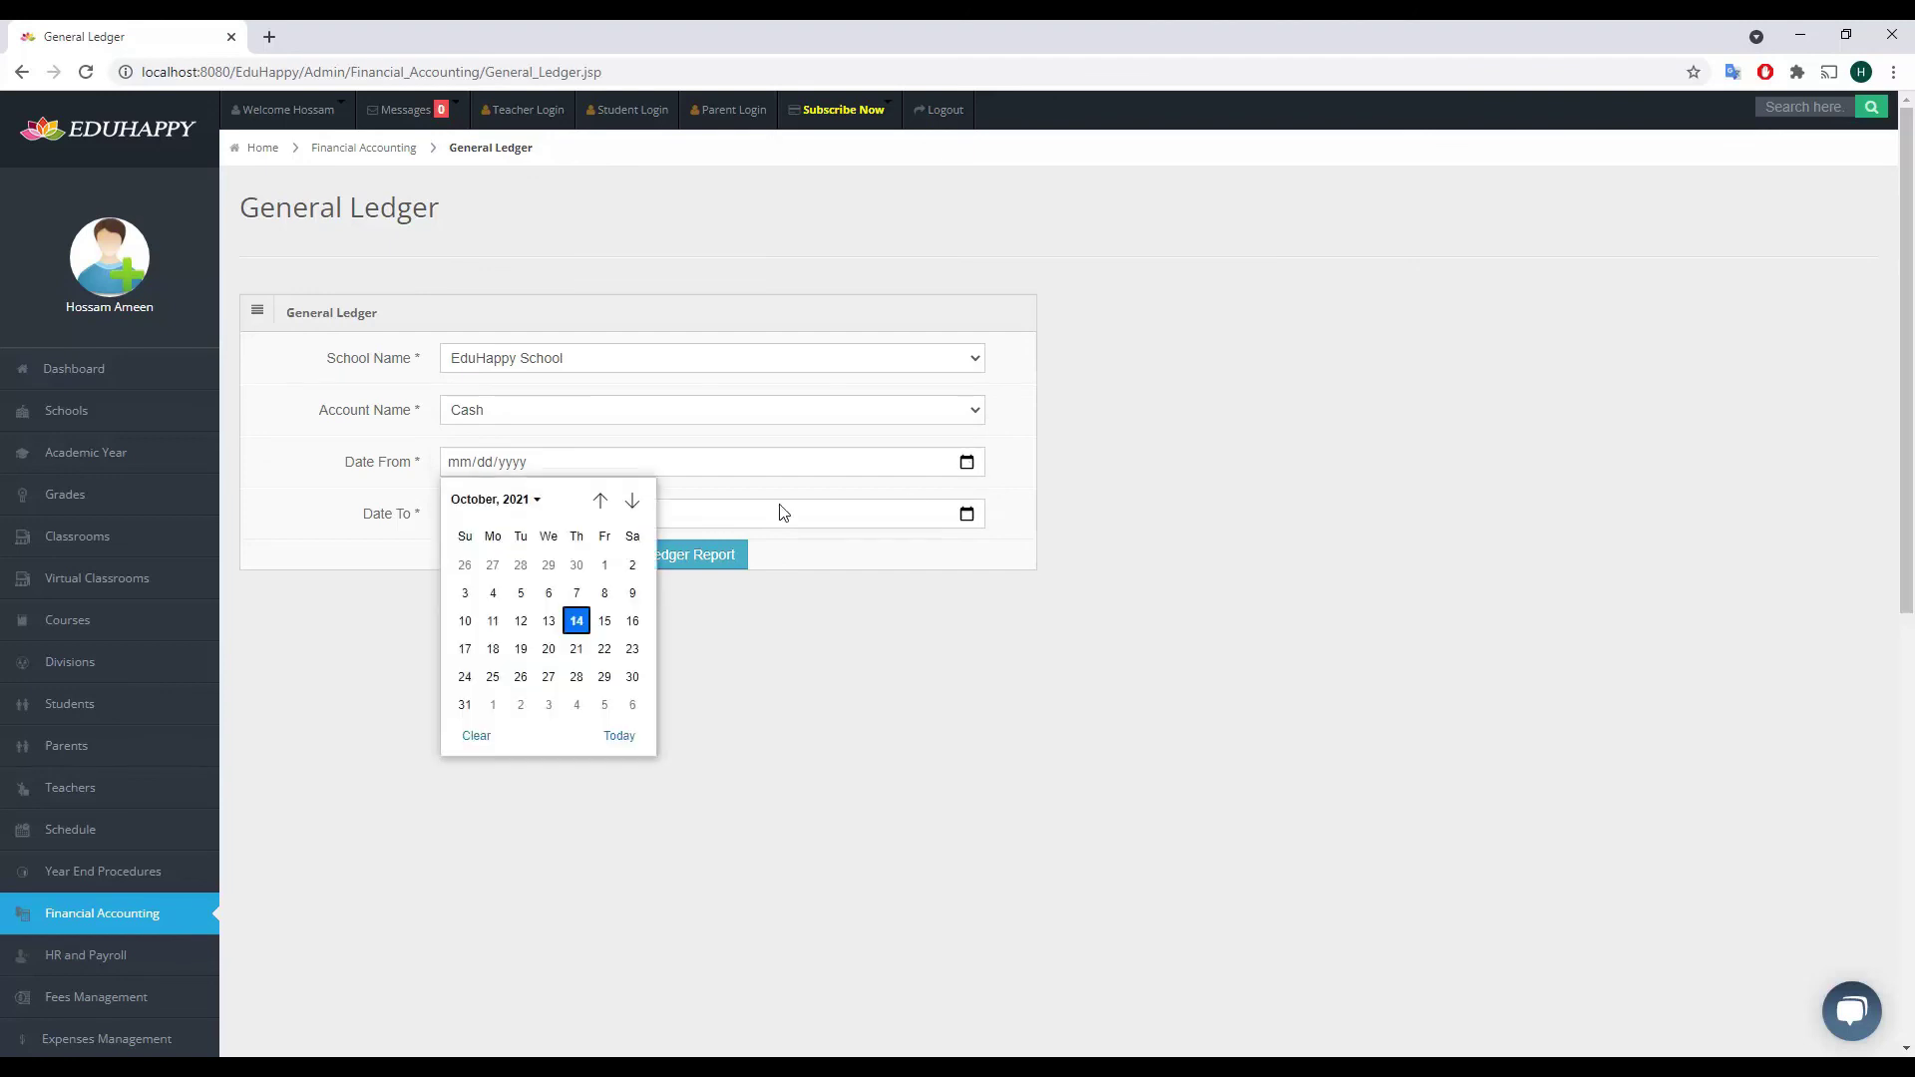
{"action": "left_click", "coordinate": [604, 564]}
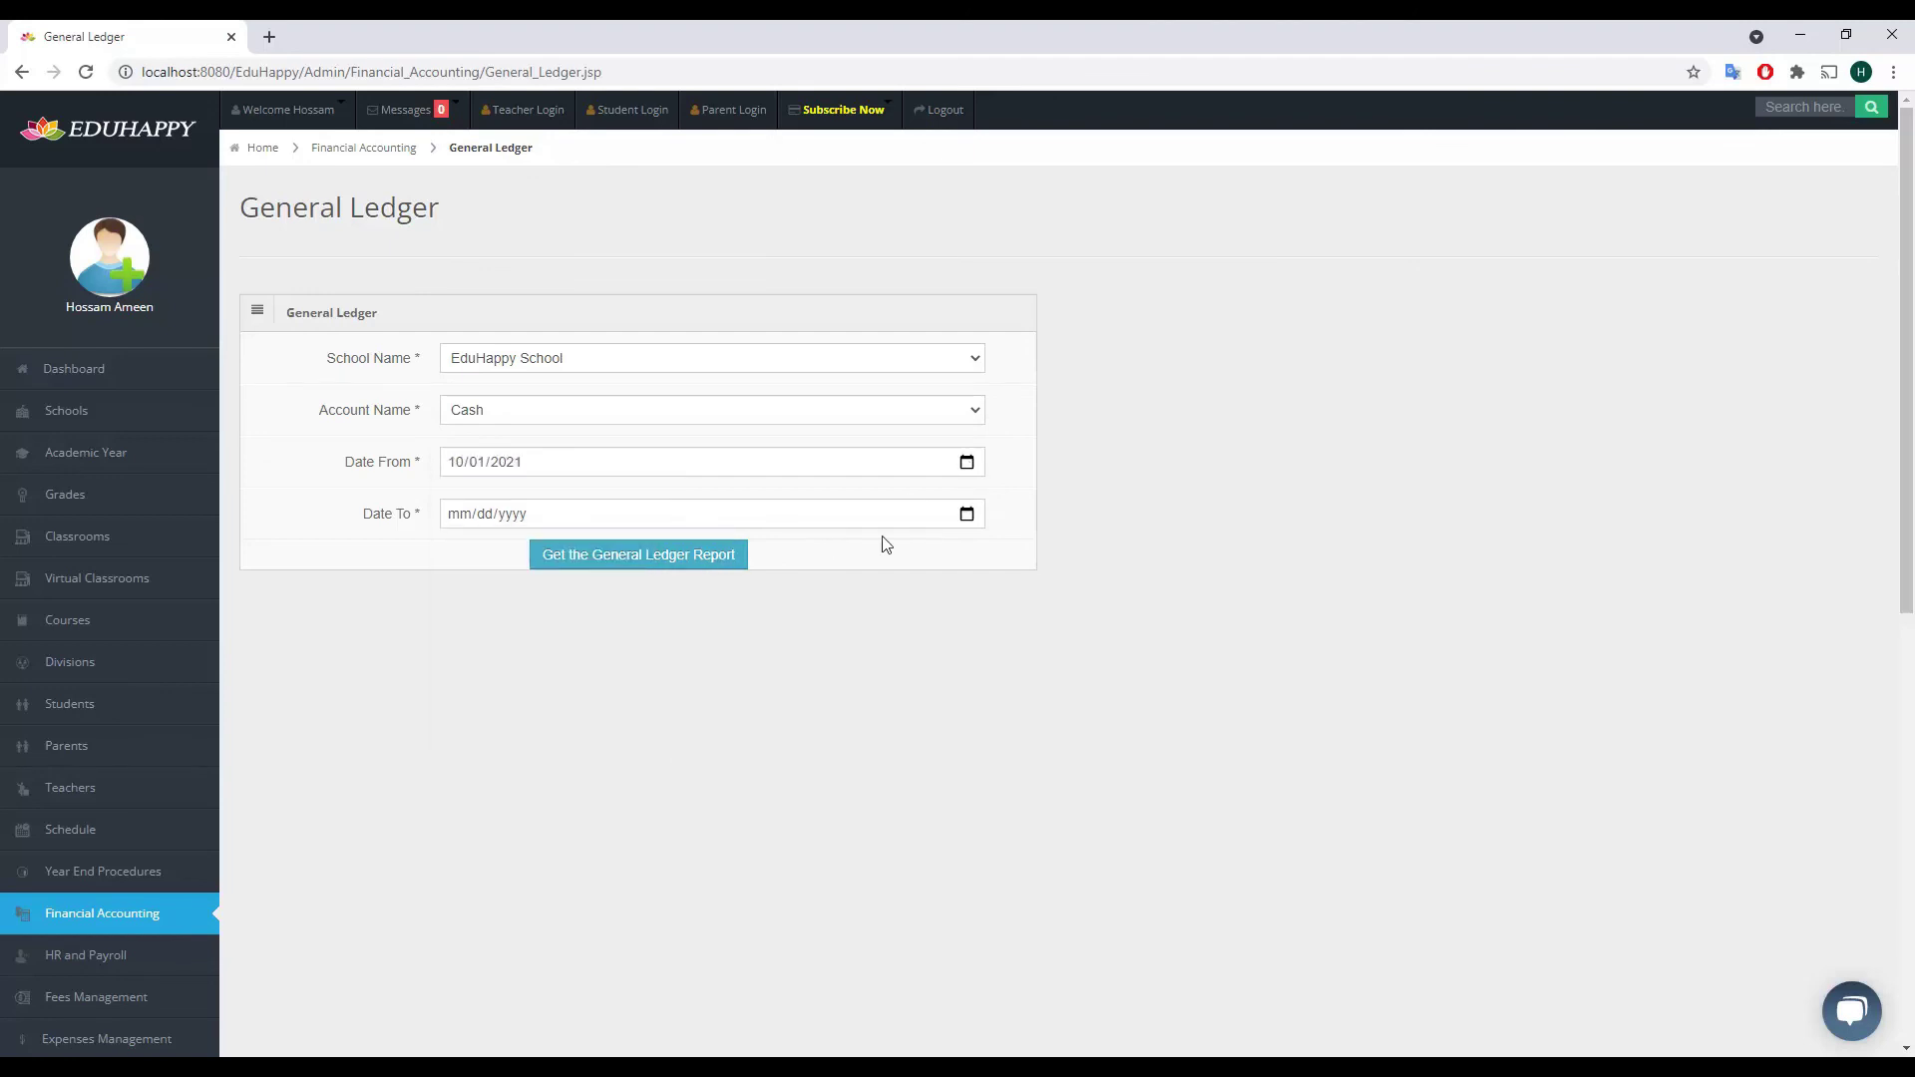
{"action": "left_click", "coordinate": [967, 515]}
{"action": "left_click", "coordinate": [578, 674]}
{"action": "left_click", "coordinate": [652, 556]}
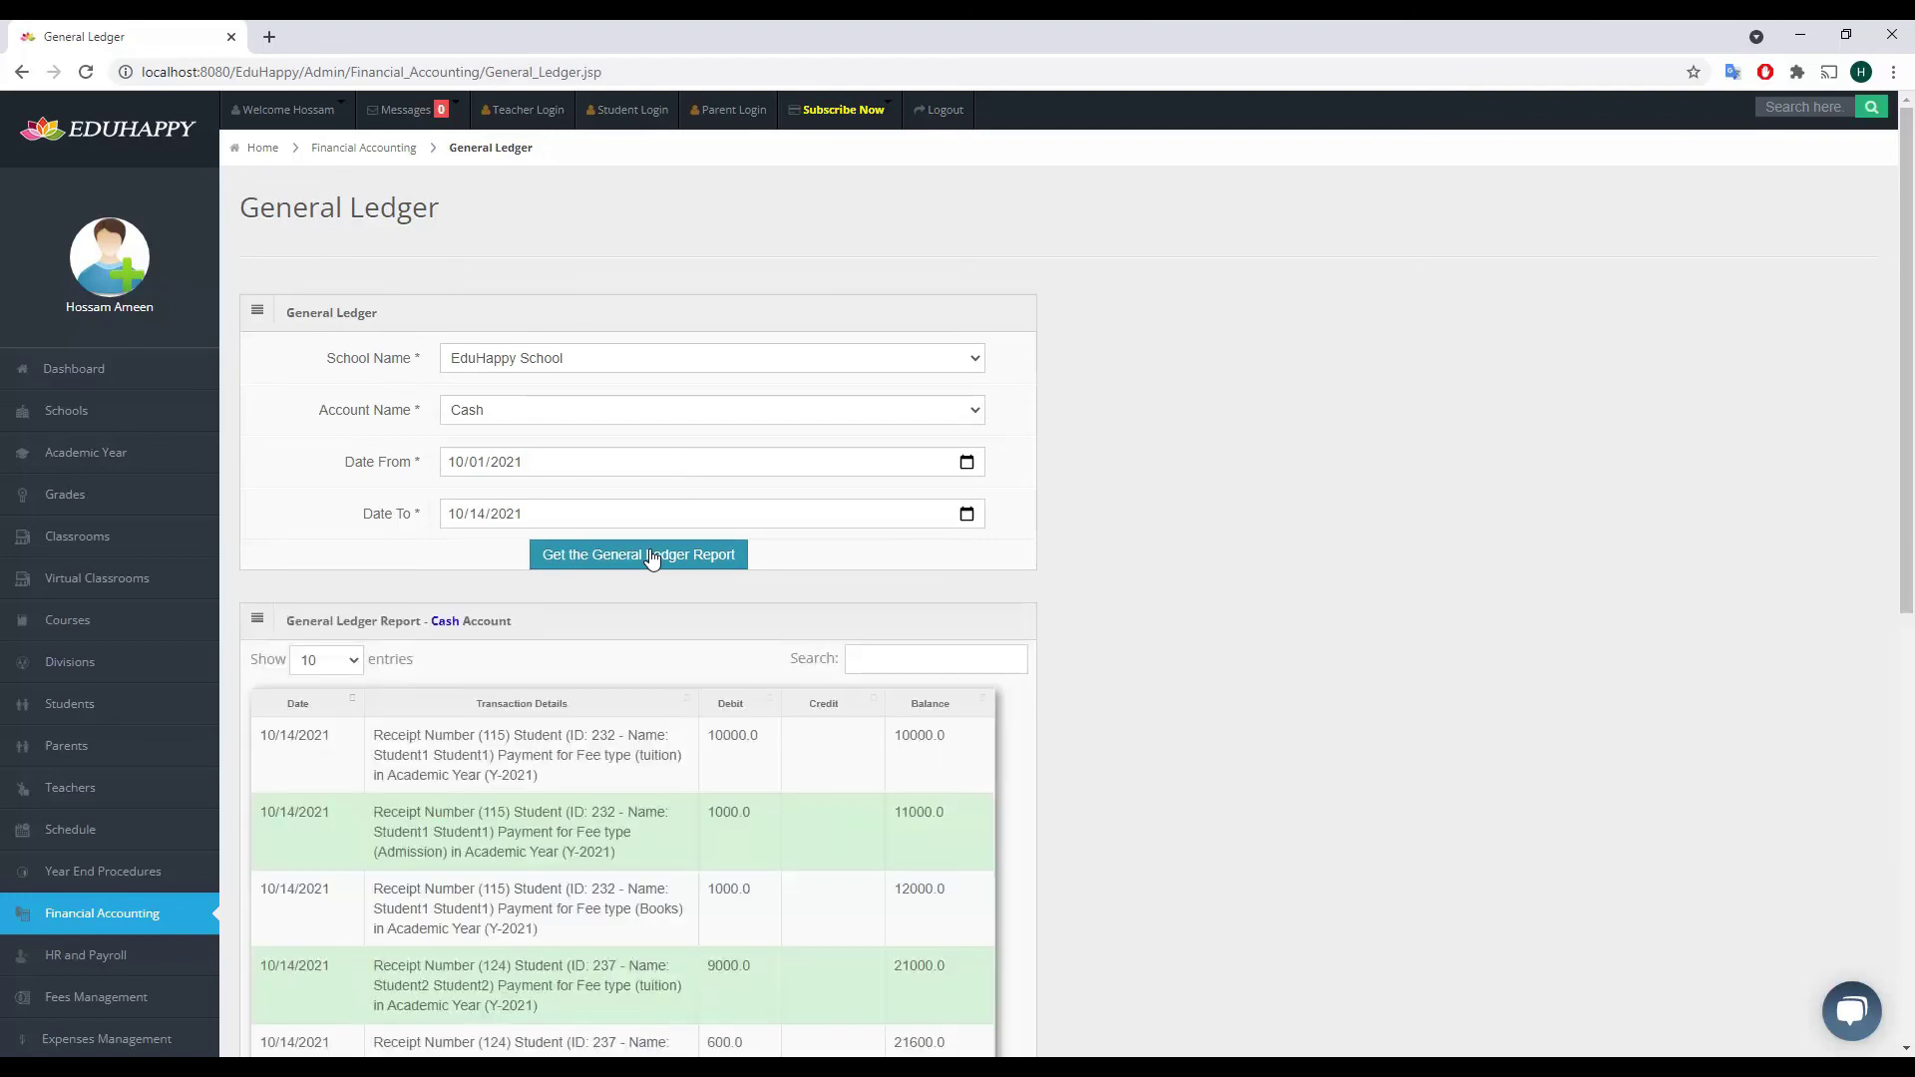
- Examine the receipt numbers and fee payments of both students in the Cash account report
{"action": "scroll", "coordinate": [1237, 673], "scroll_direction": "down", "scroll_amount": 3}
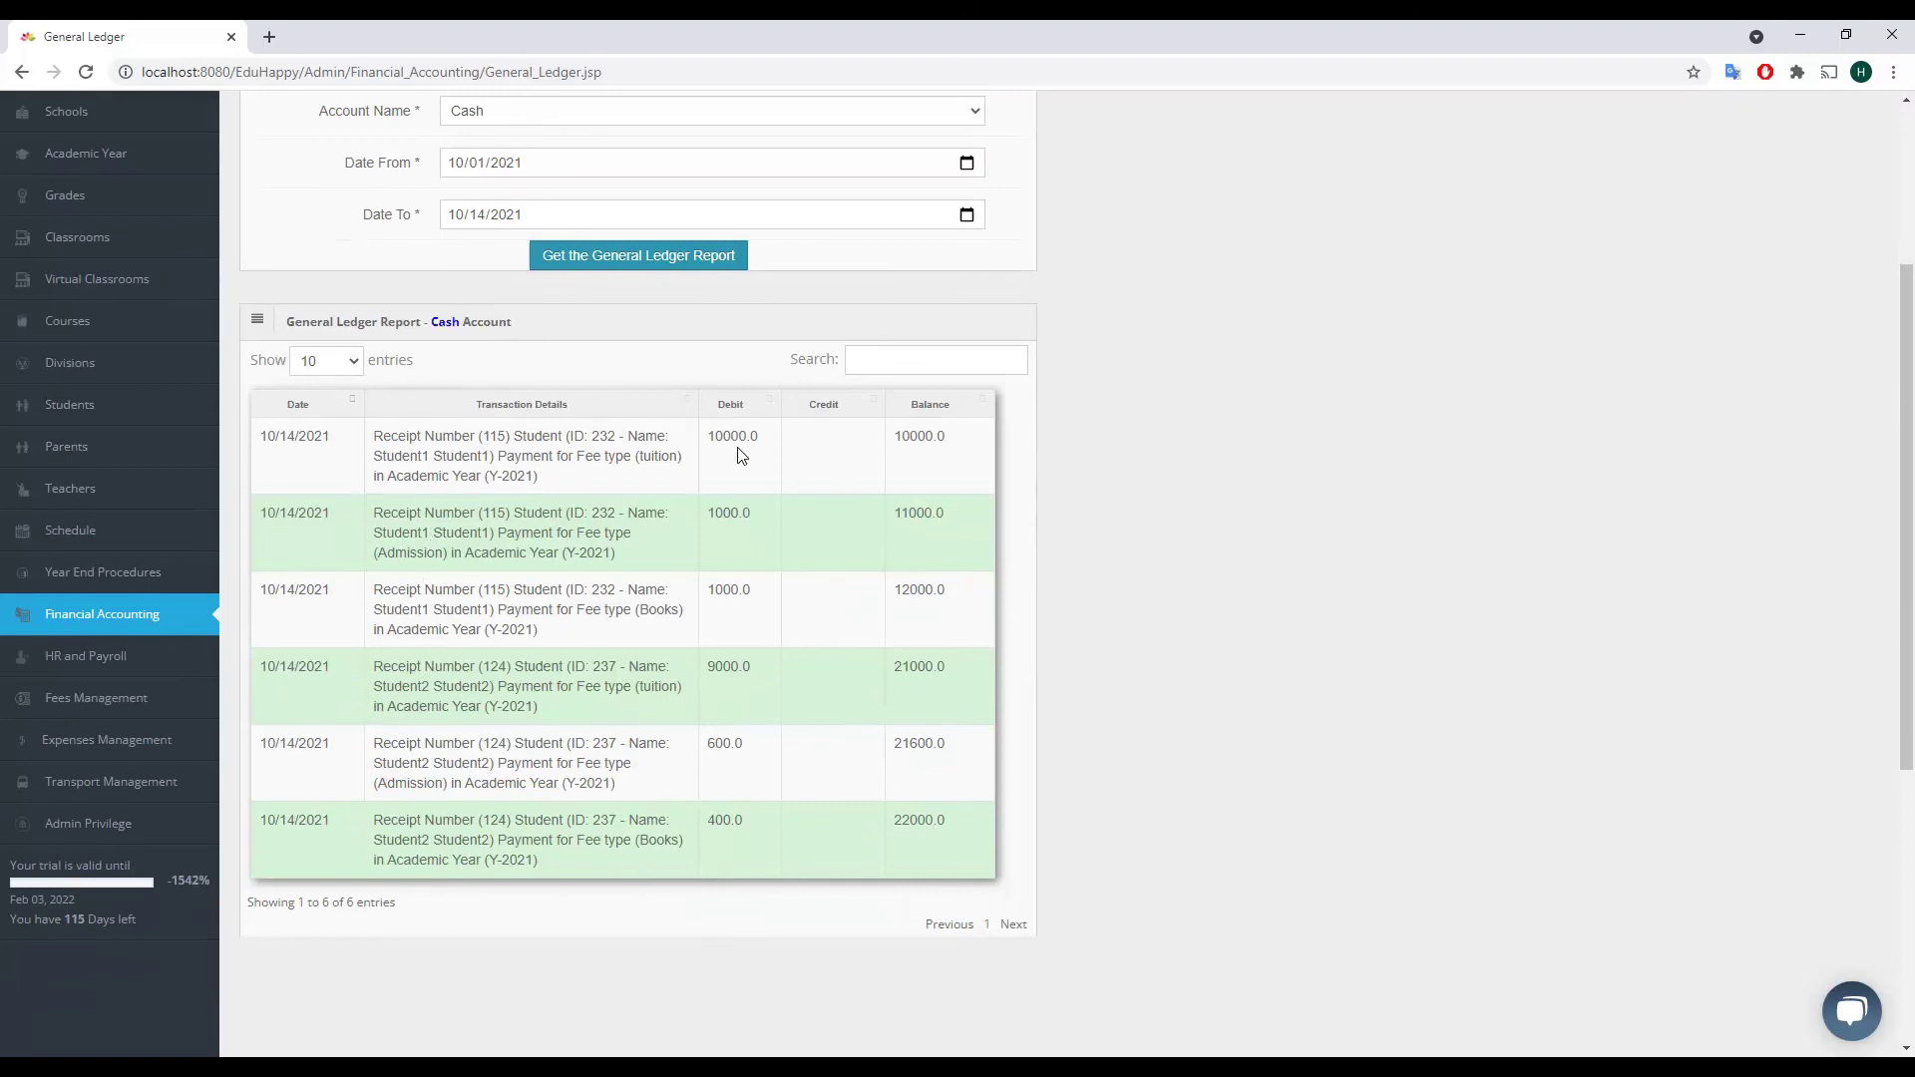
{"action": "double_click", "coordinate": [494, 436]}
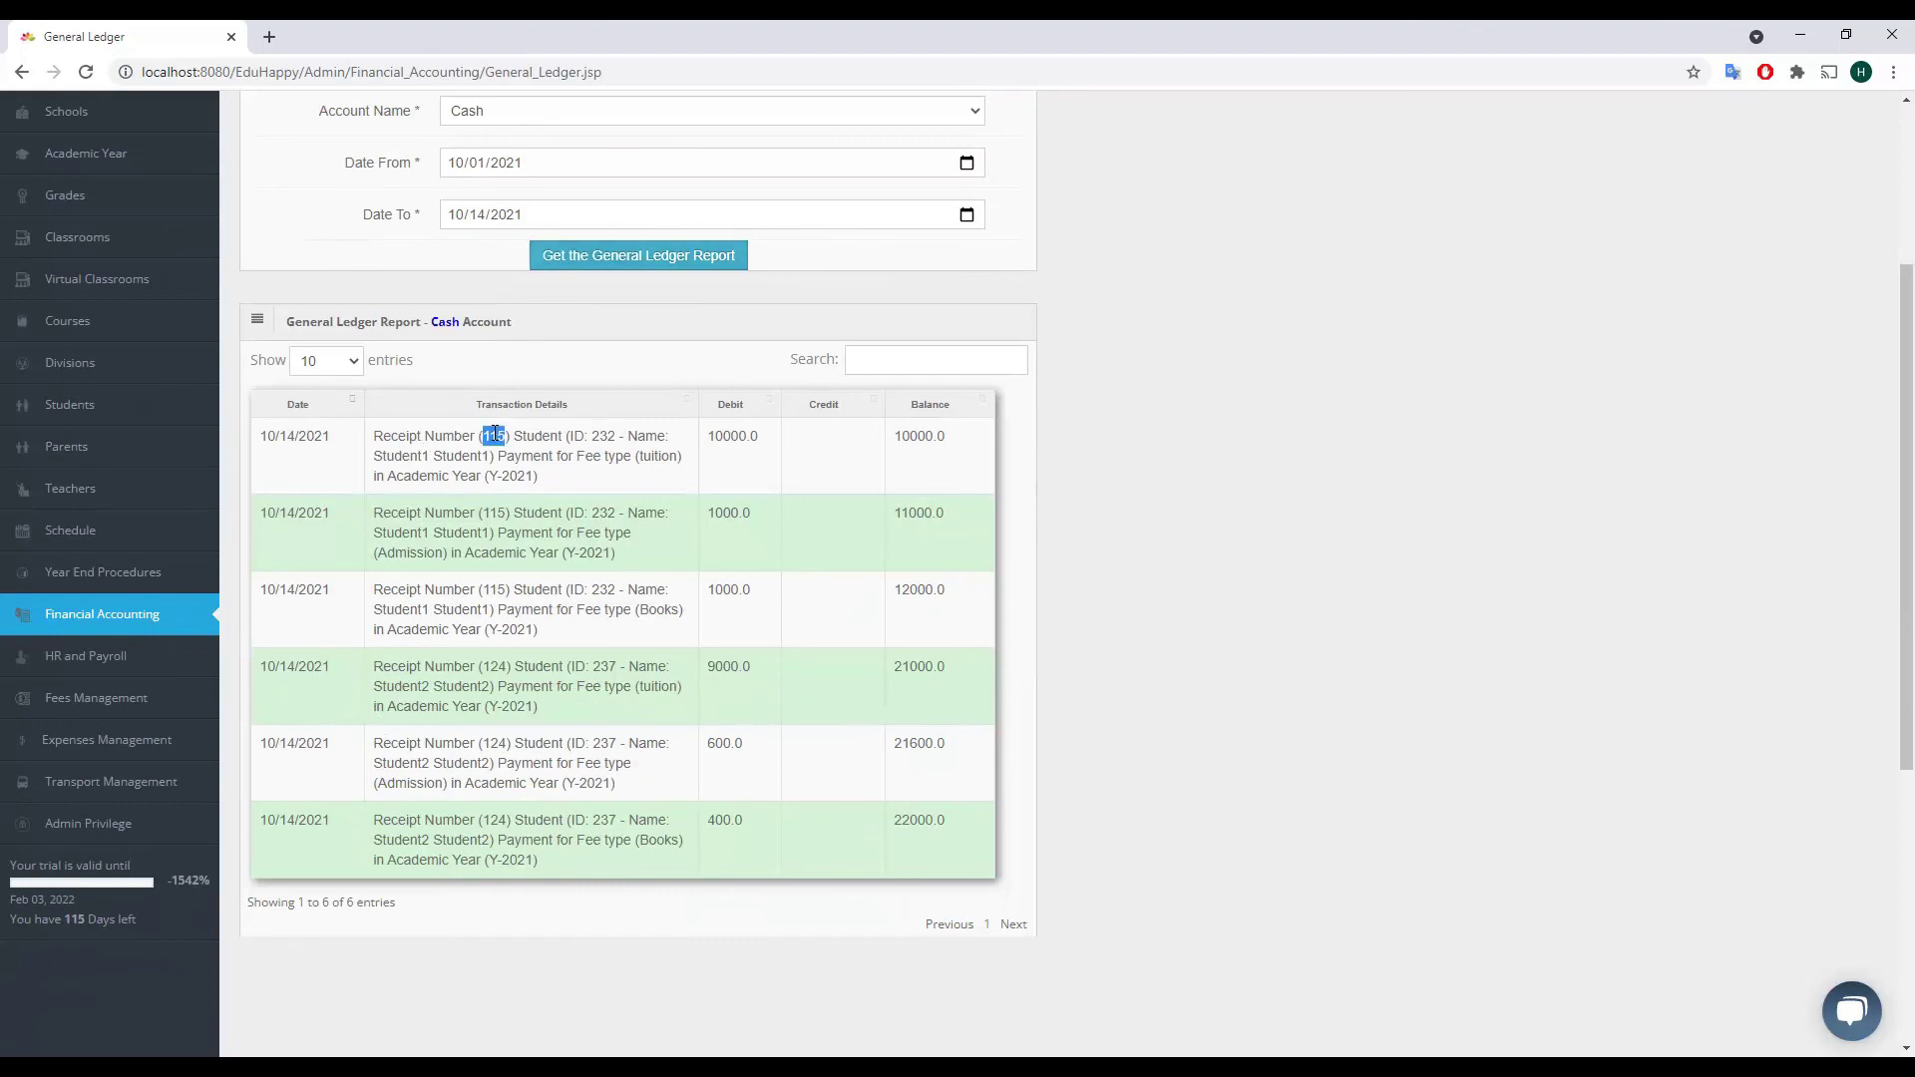
{"action": "left_click", "coordinate": [492, 518]}
{"action": "double_click", "coordinate": [493, 589]}
{"action": "left_click", "coordinate": [402, 673]}
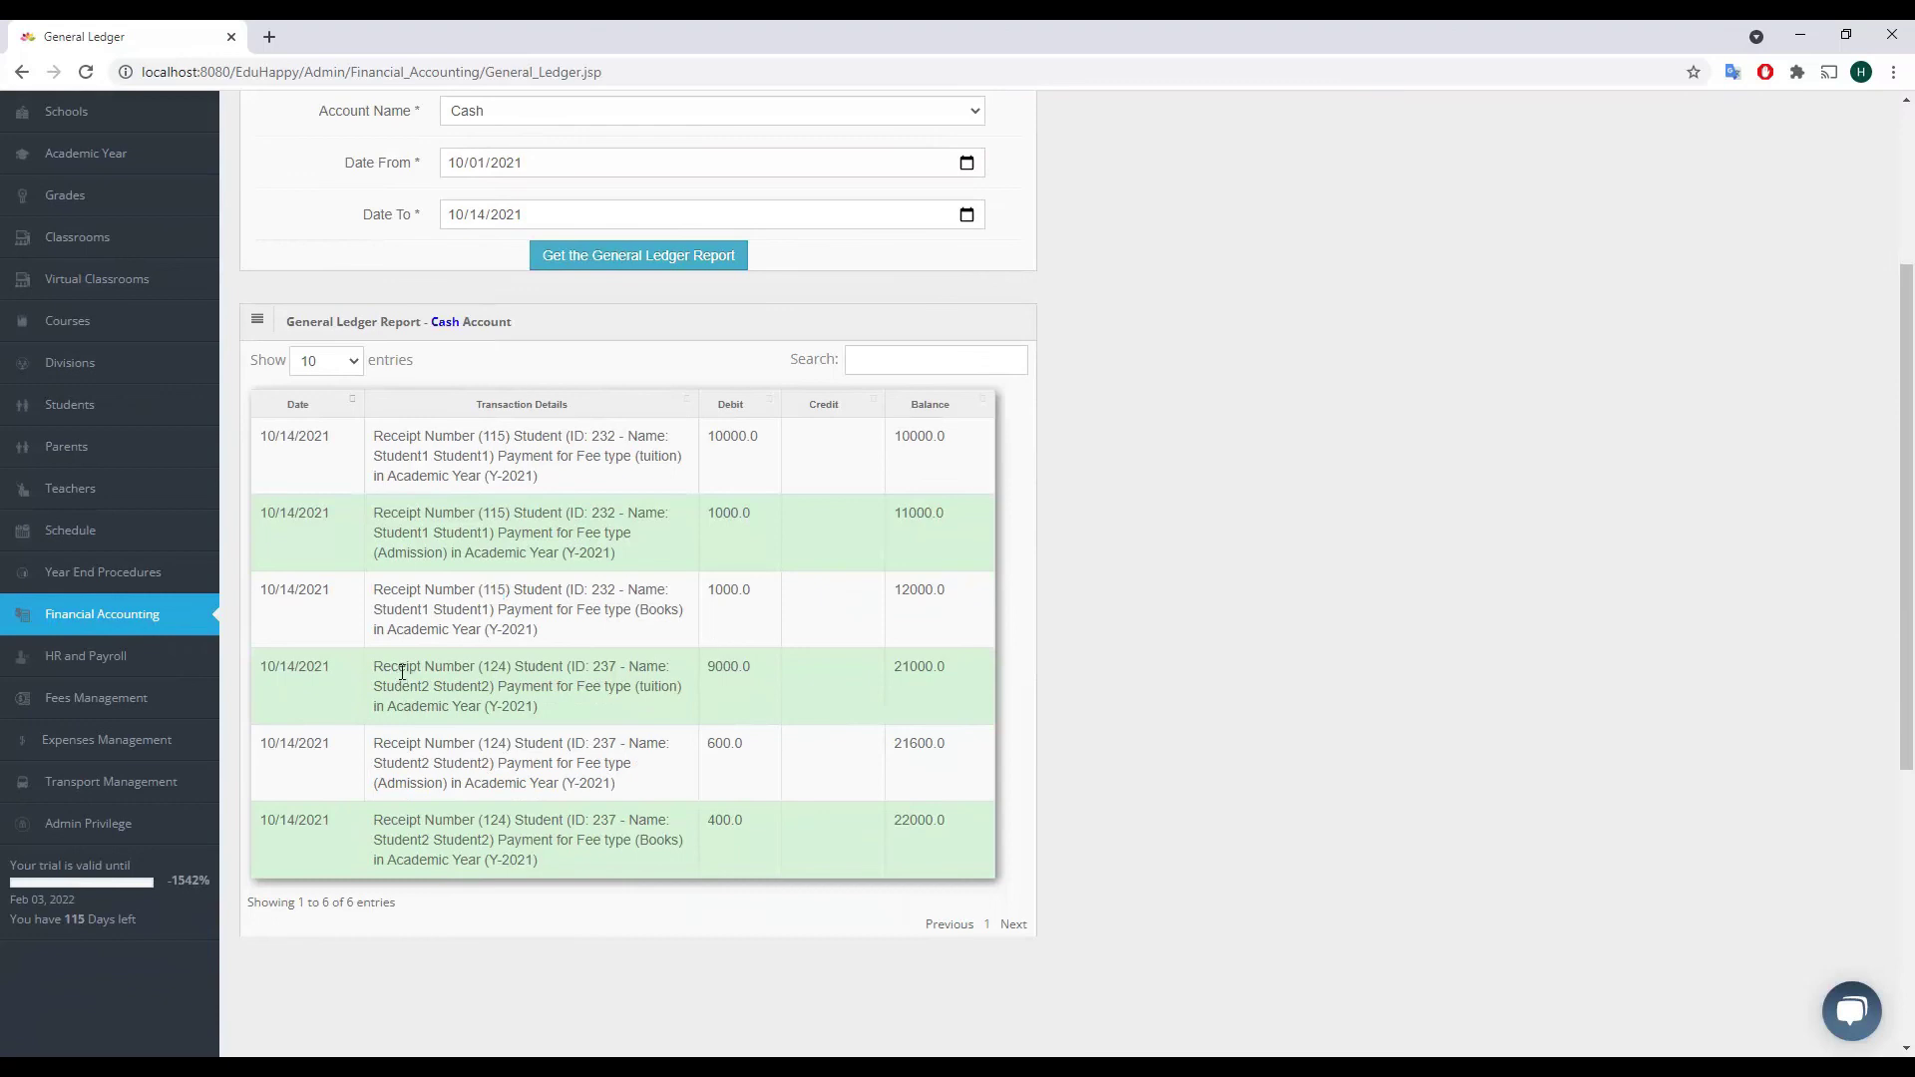
{"action": "double_click", "coordinate": [498, 666]}
{"action": "left_click", "coordinate": [500, 739]}
- Switch the ledger account to Account Receivable and generate its report for the same period
{"action": "scroll", "coordinate": [756, 502], "scroll_direction": "up", "scroll_amount": 1}
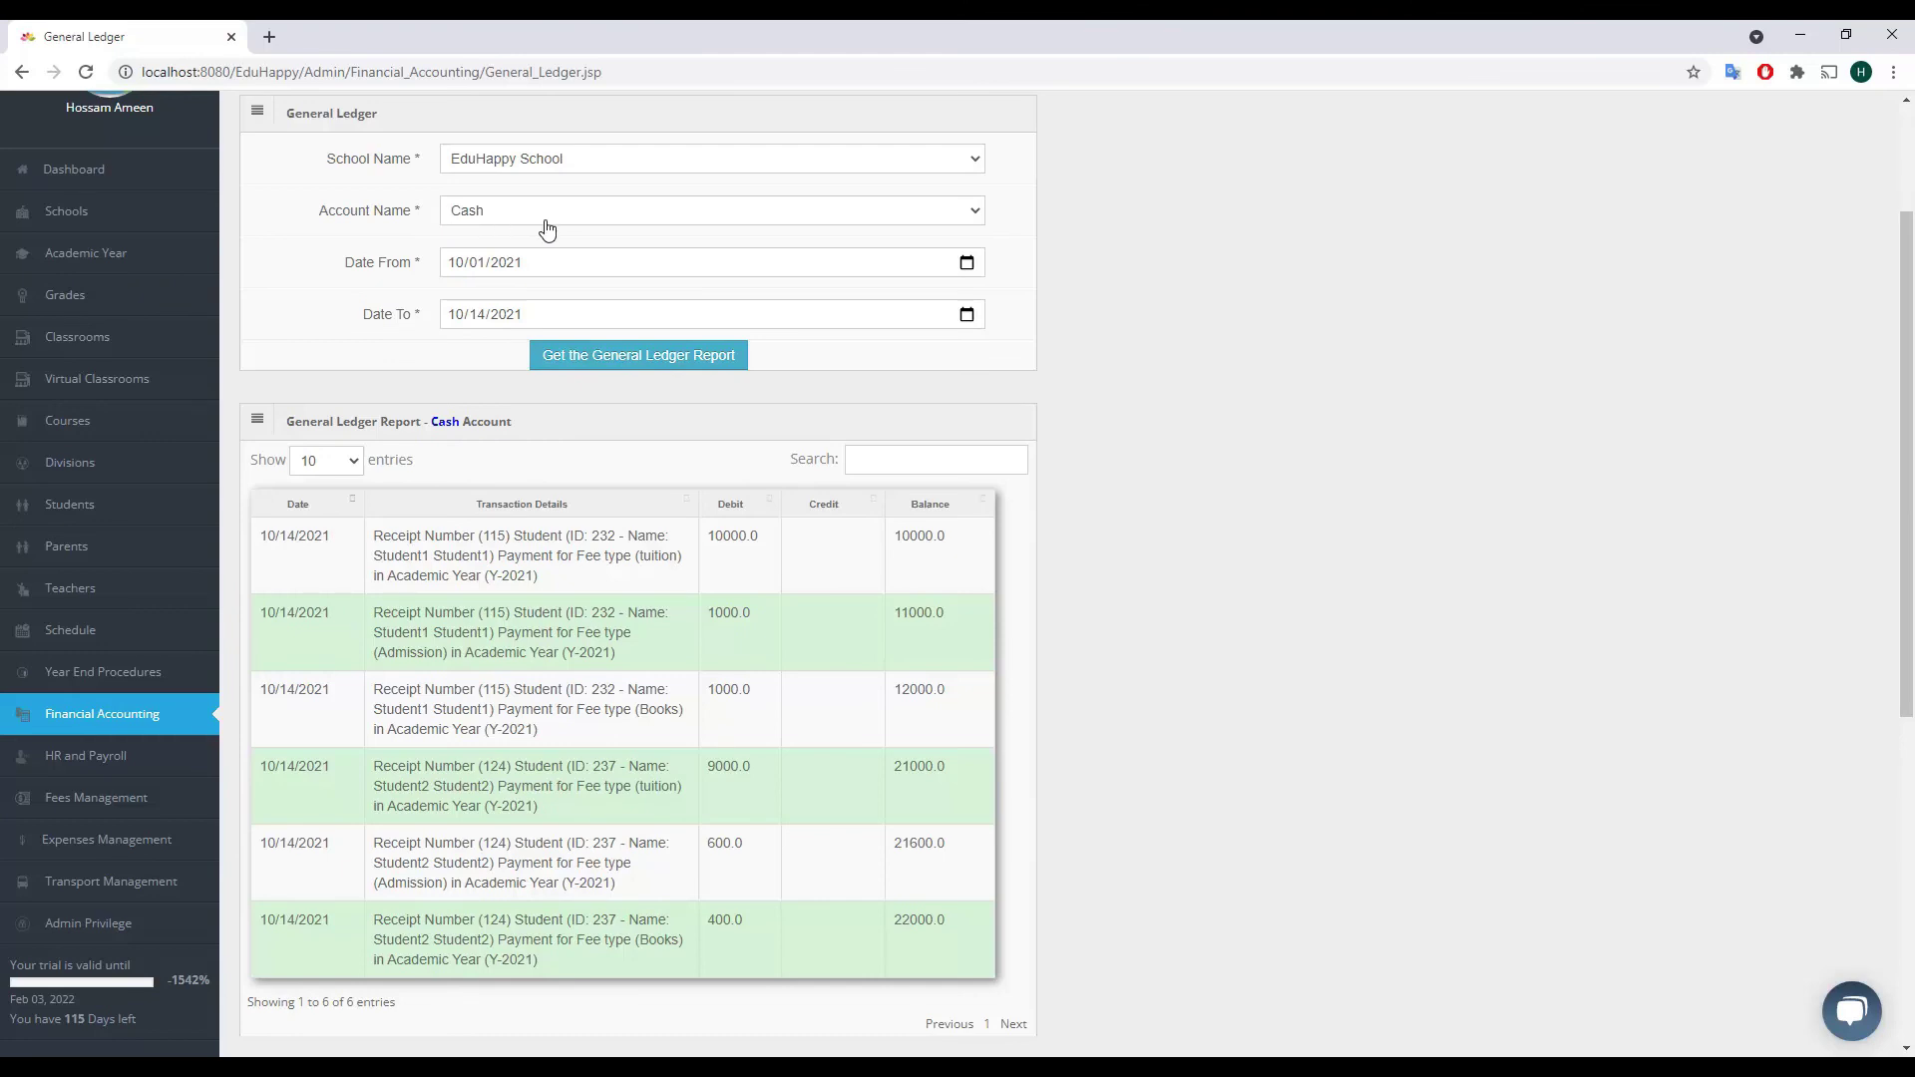
{"action": "left_click", "coordinate": [552, 221]}
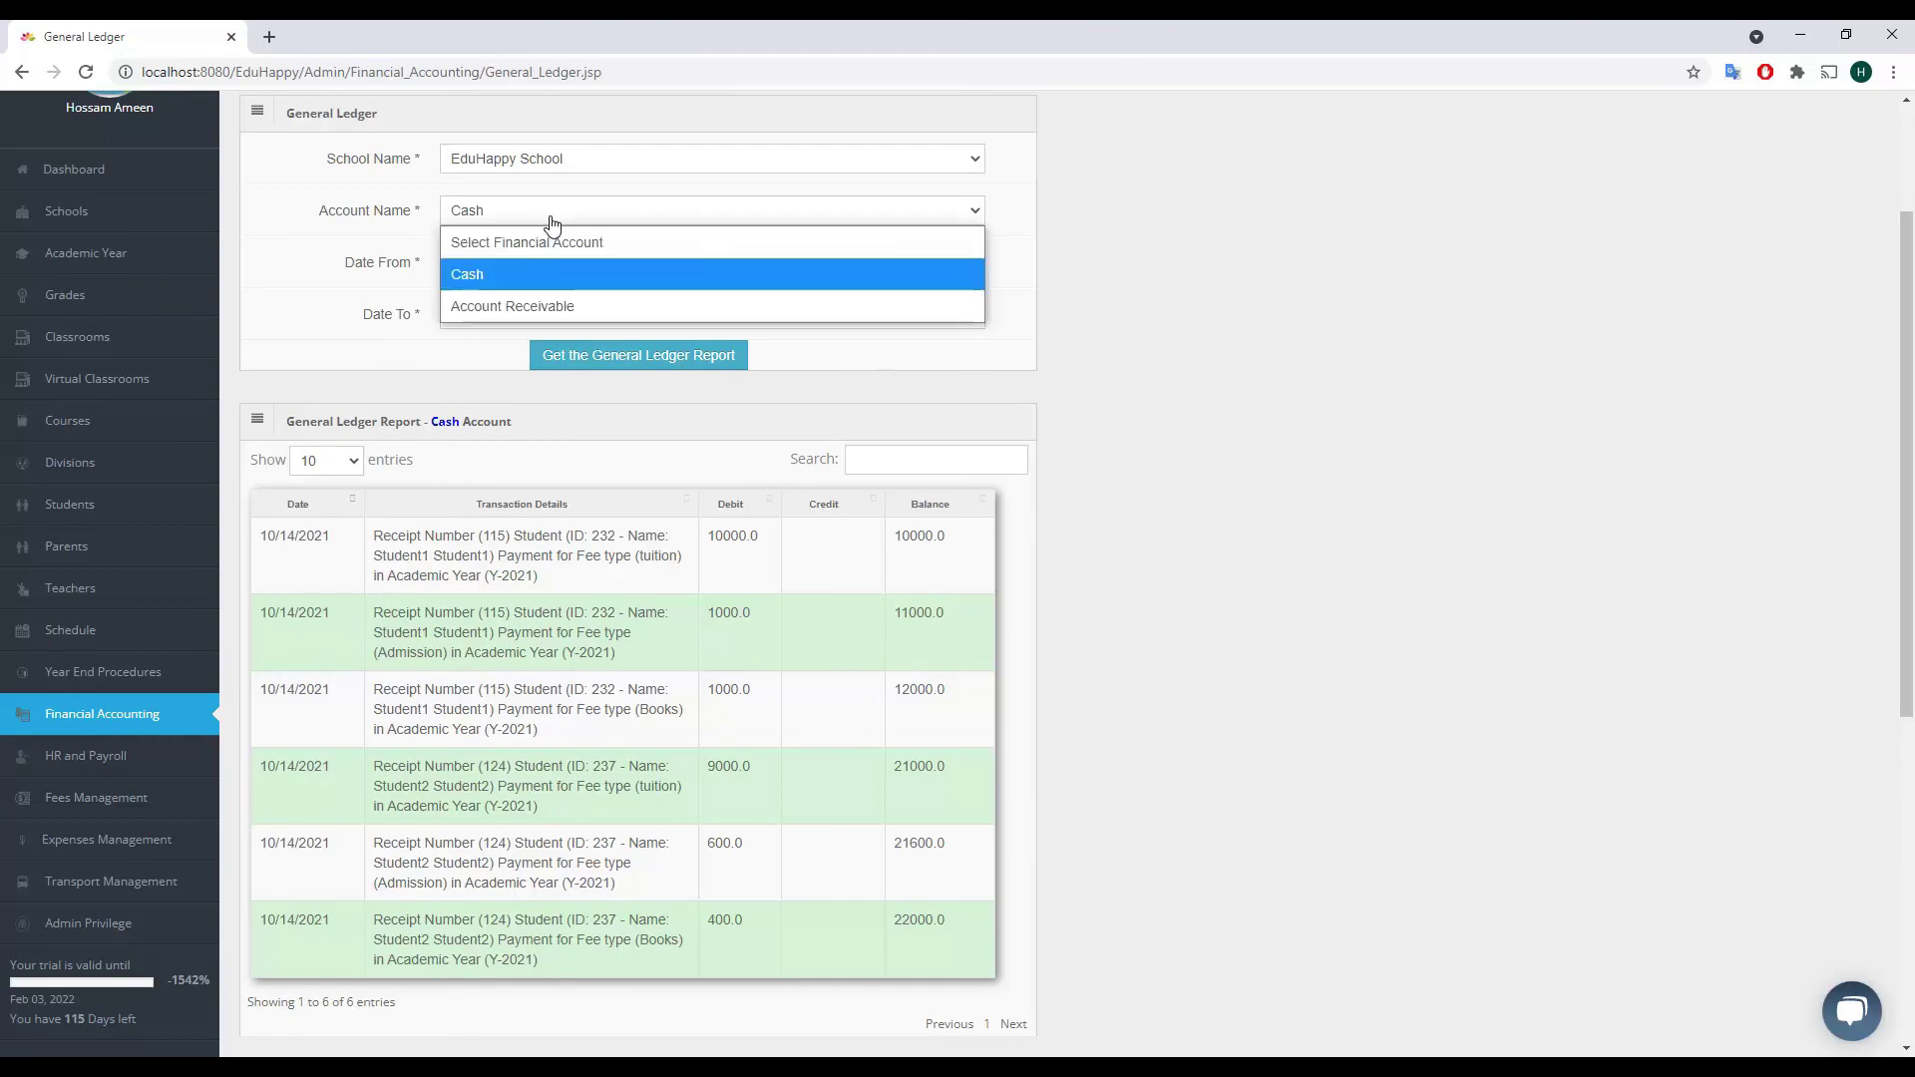
{"action": "left_click", "coordinate": [540, 309]}
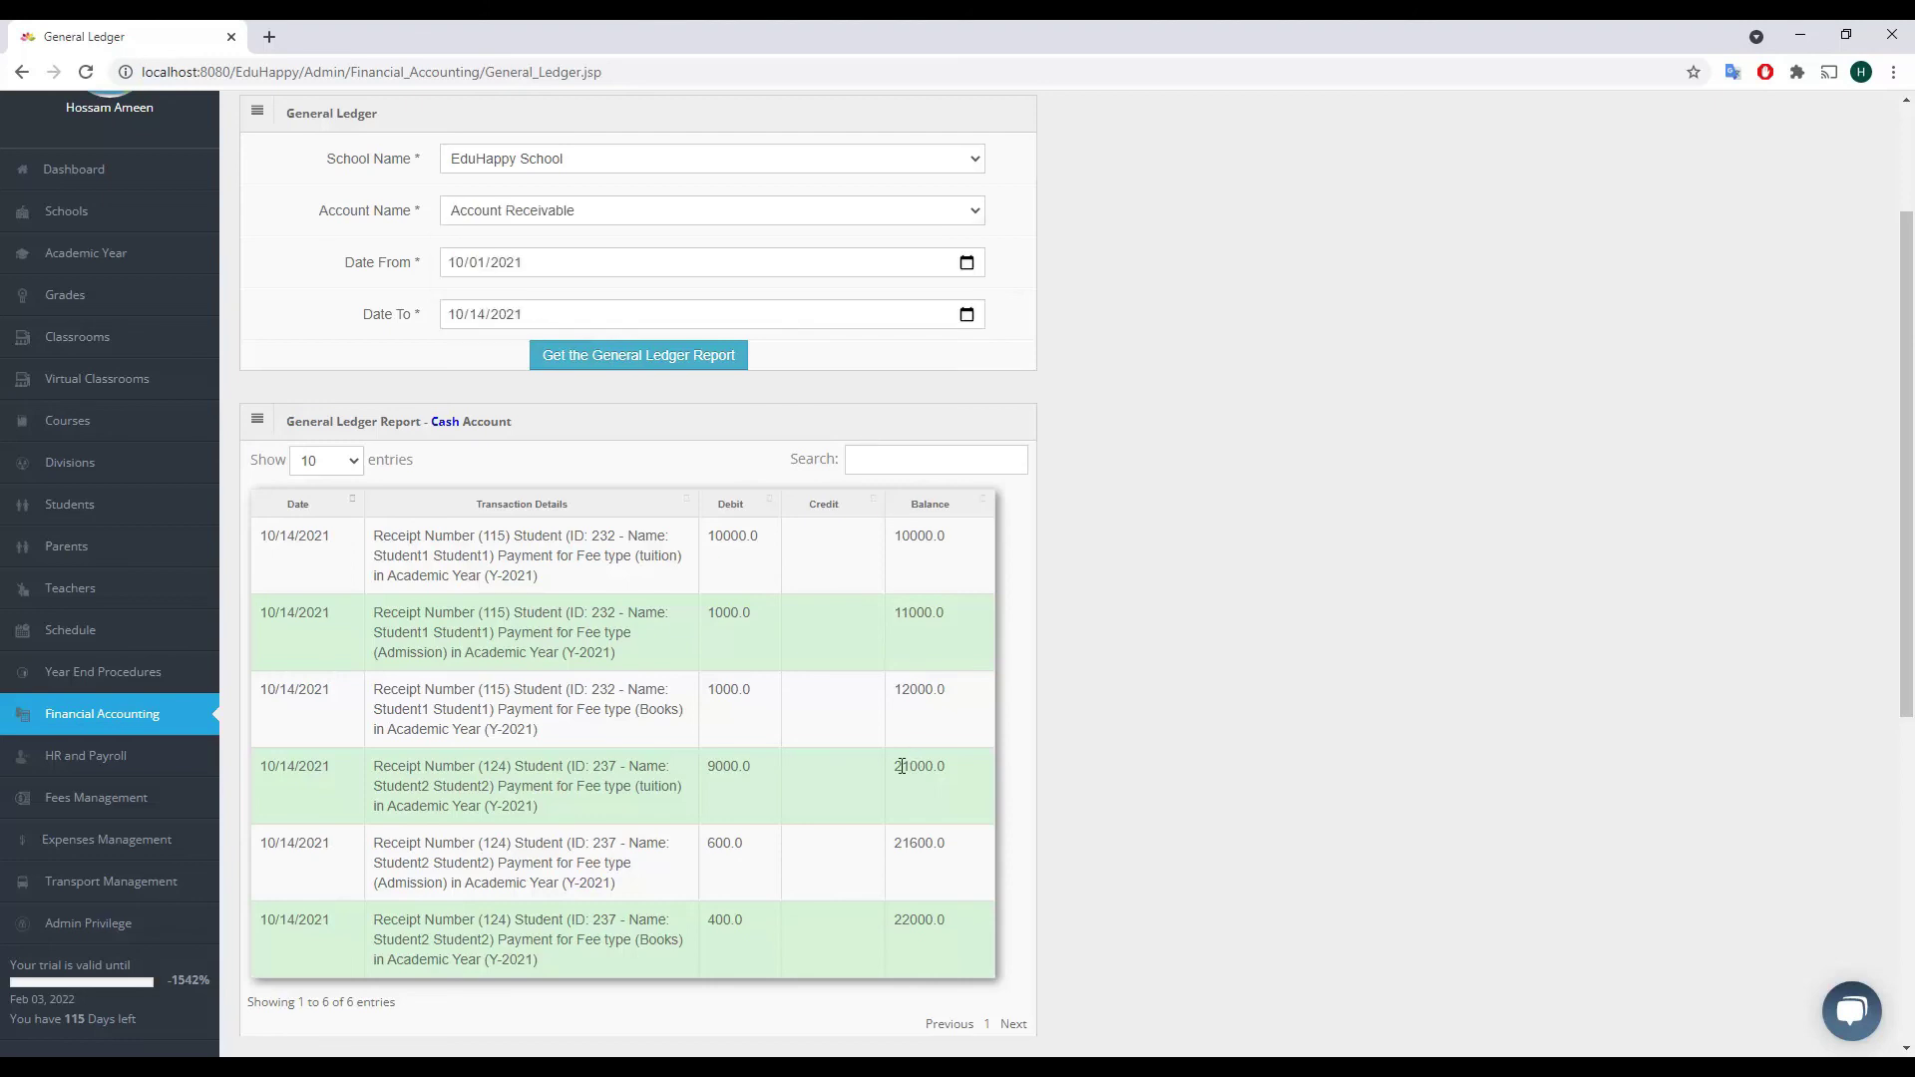
{"action": "left_click", "coordinate": [631, 359]}
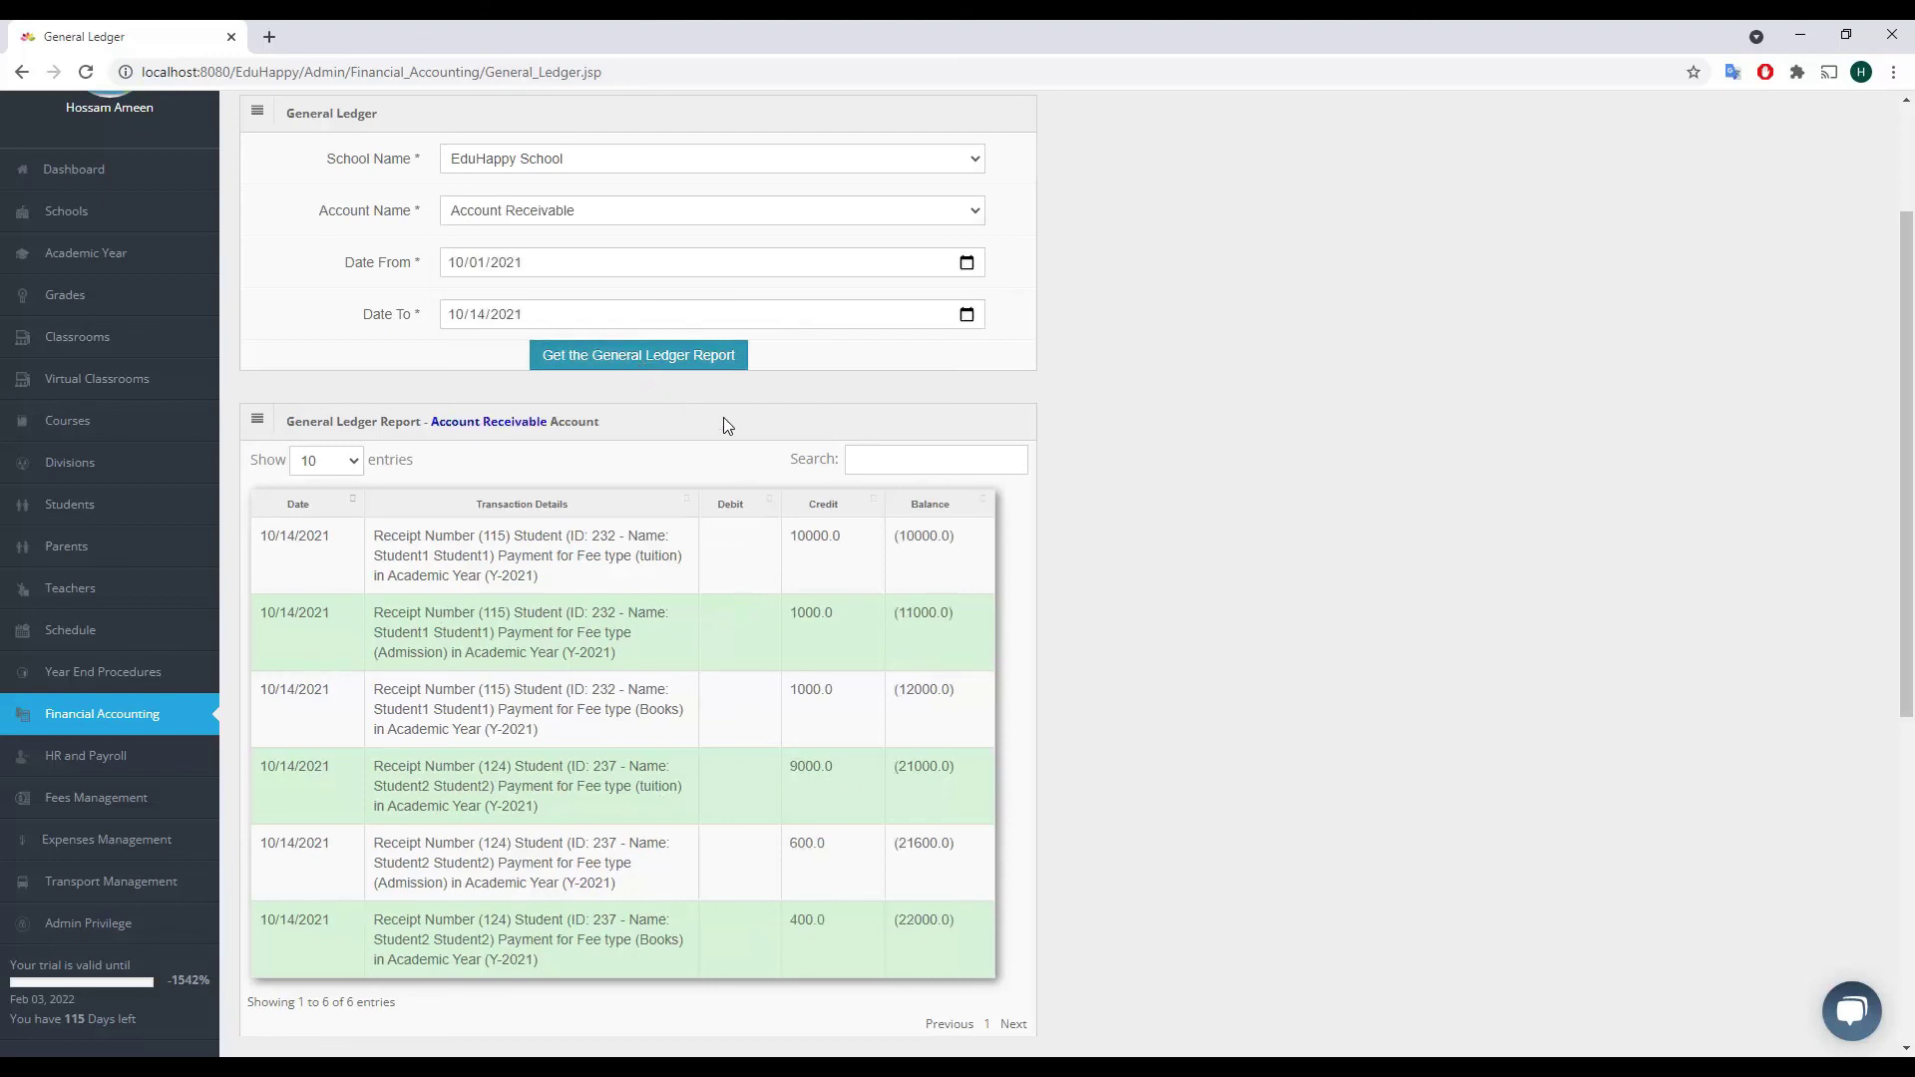